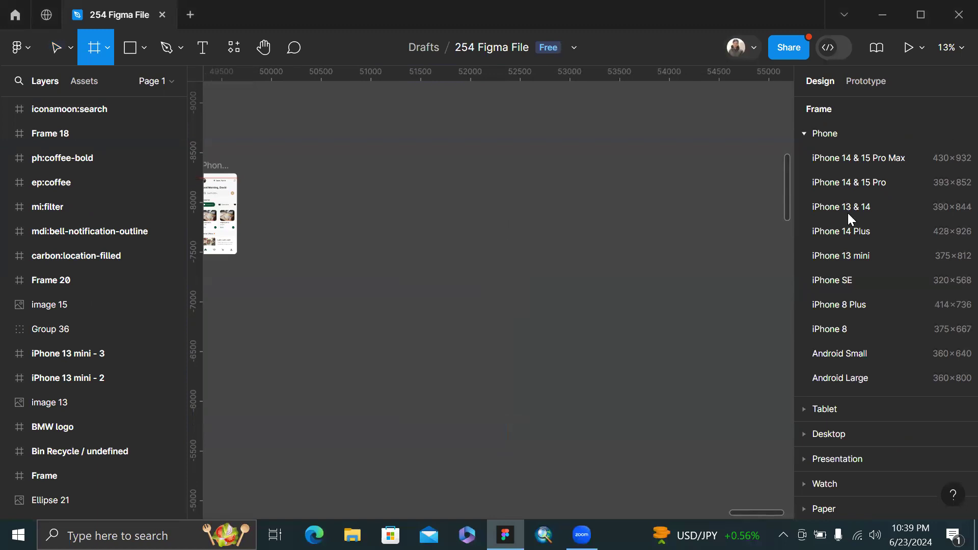
Add an iPhone 13 mini frame and draw a circle about 144 × 144 above it.
left_click(839, 257)
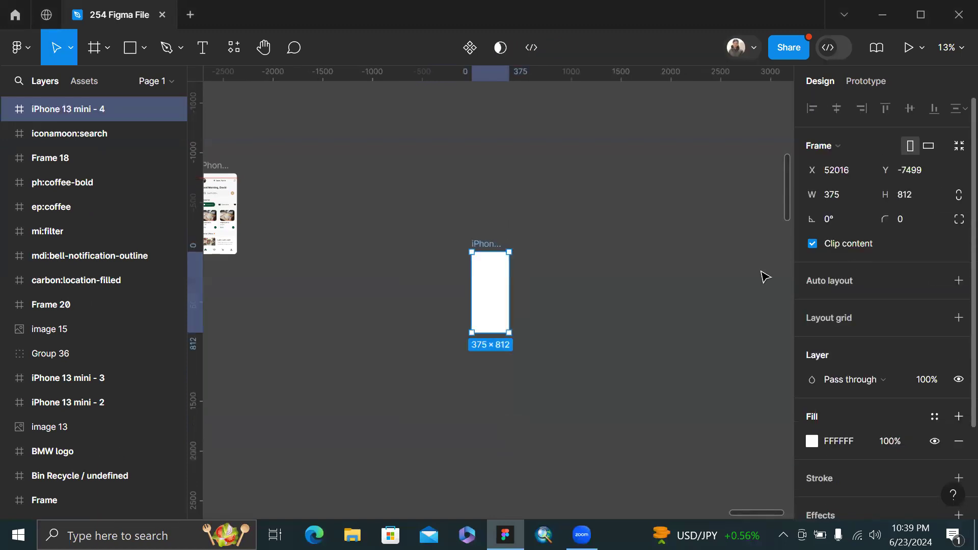
scroll(460, 179, "up", 5)
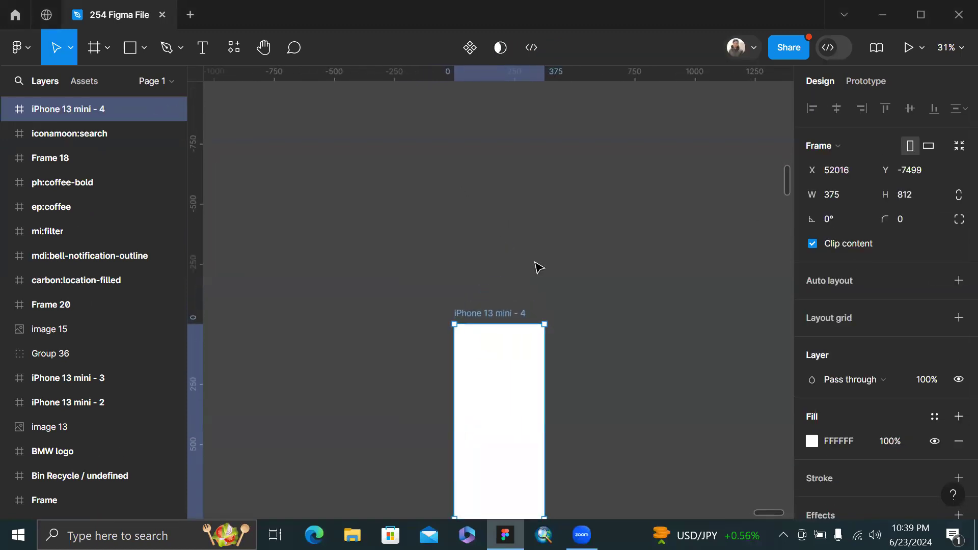
key("o")
scroll(519, 264, "up", 3)
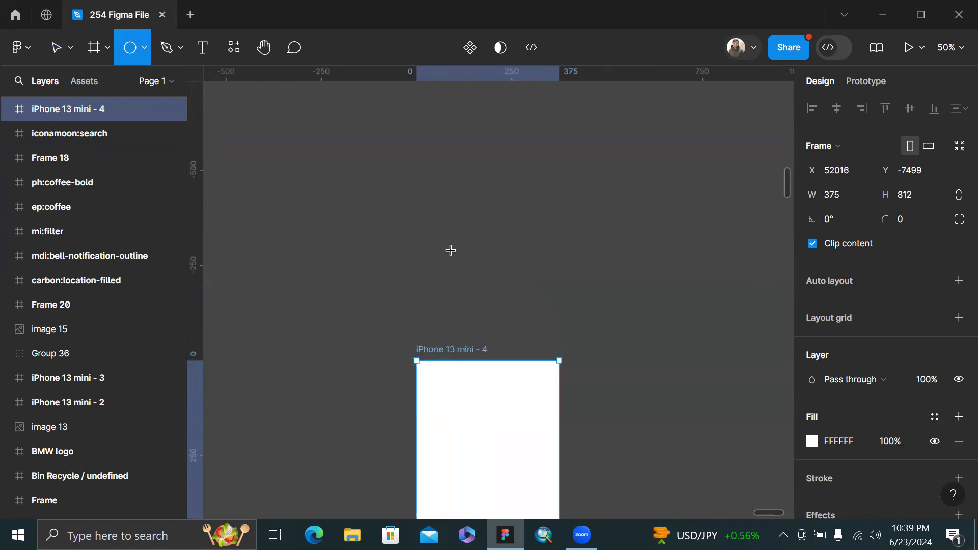
mouse_move(451, 250)
left_mouse_down()
mouse_move(537, 339)
mouse_move(492, 304)
left_mouse_up()
Align the circle and the iPhone 13 mini - 4 frame on their horizontal centers.
left_click(451, 350, "shift")
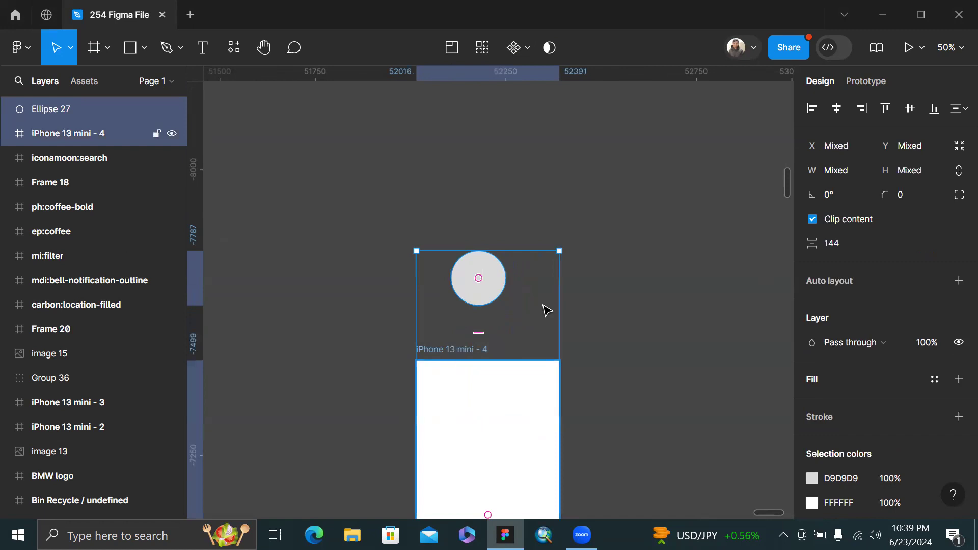
left_click(838, 111)
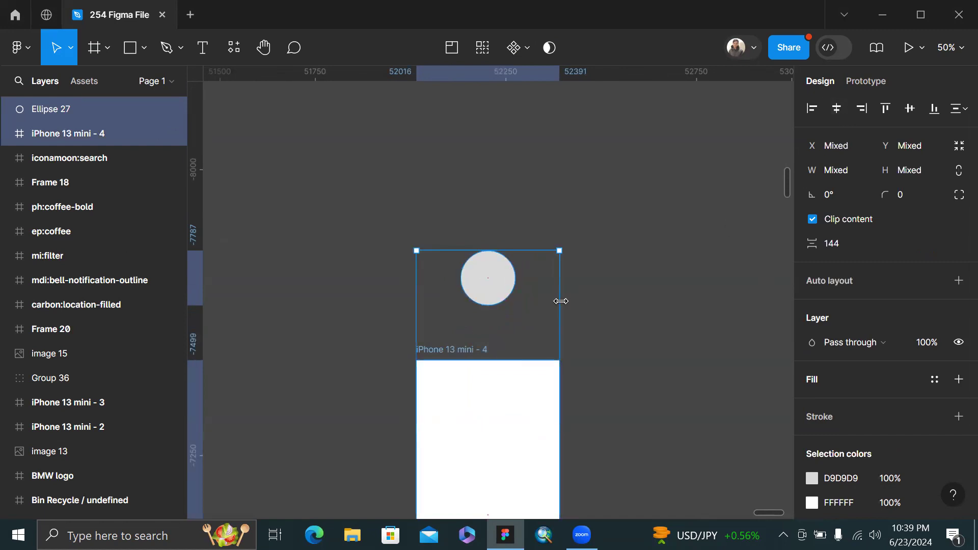
left_click(549, 244)
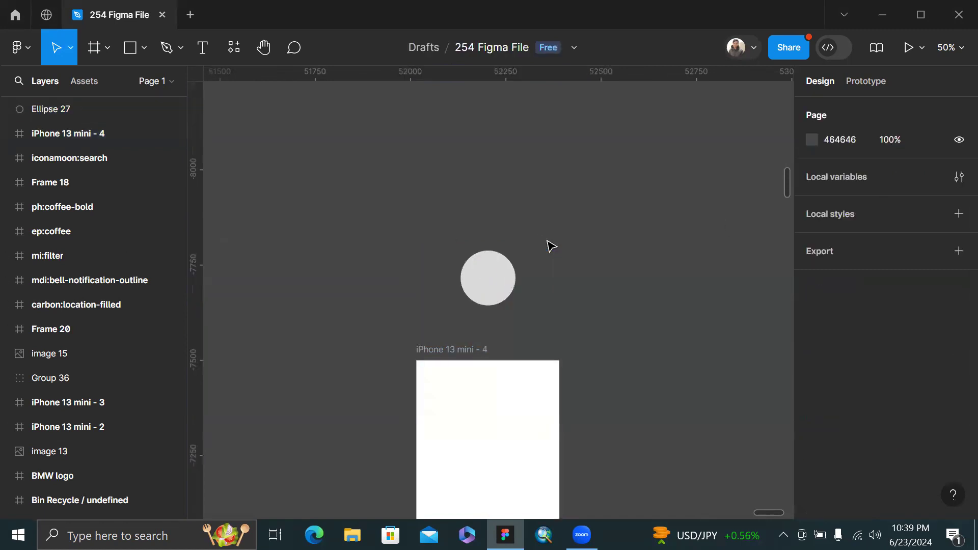
Nest the Ellipse 27 layer inside the iPhone 13 mini - 4 frame.
left_click_drag(73, 108, 103, 142)
left_click(438, 204)
scroll(438, 204, "down", 5)
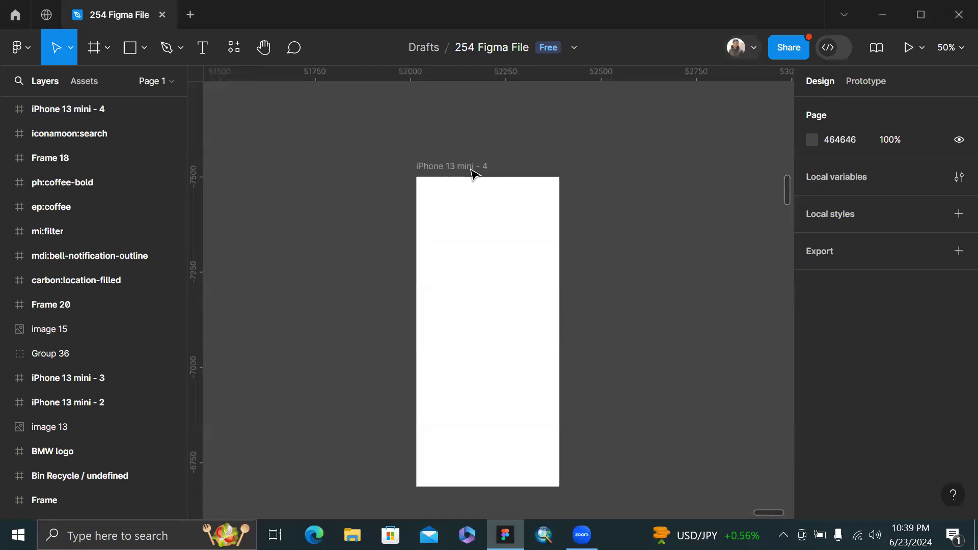
left_click(476, 166)
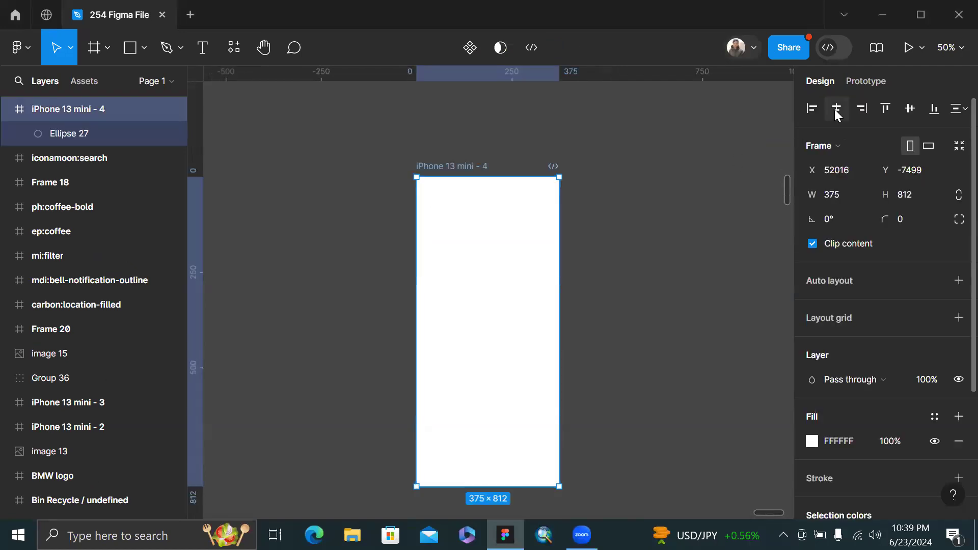
left_click(627, 230)
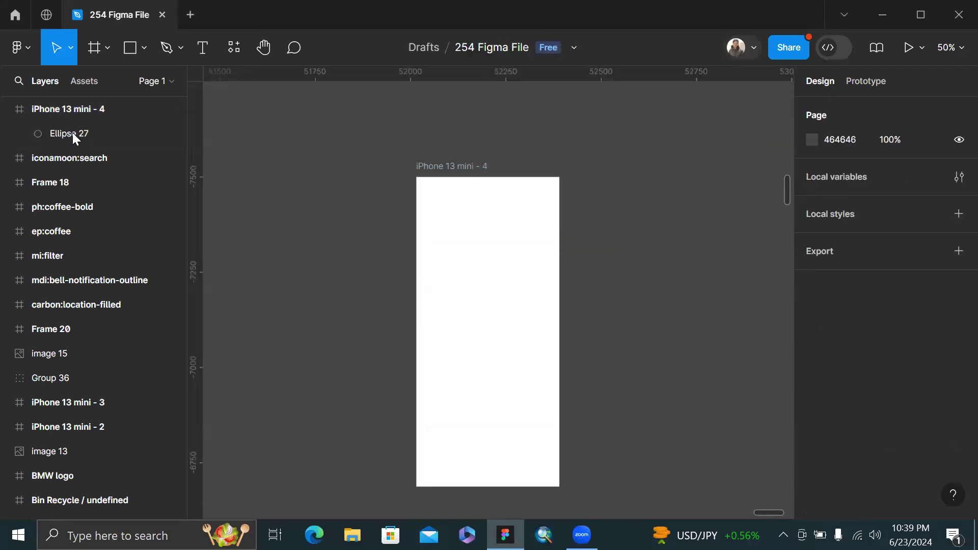
left_click(66, 133)
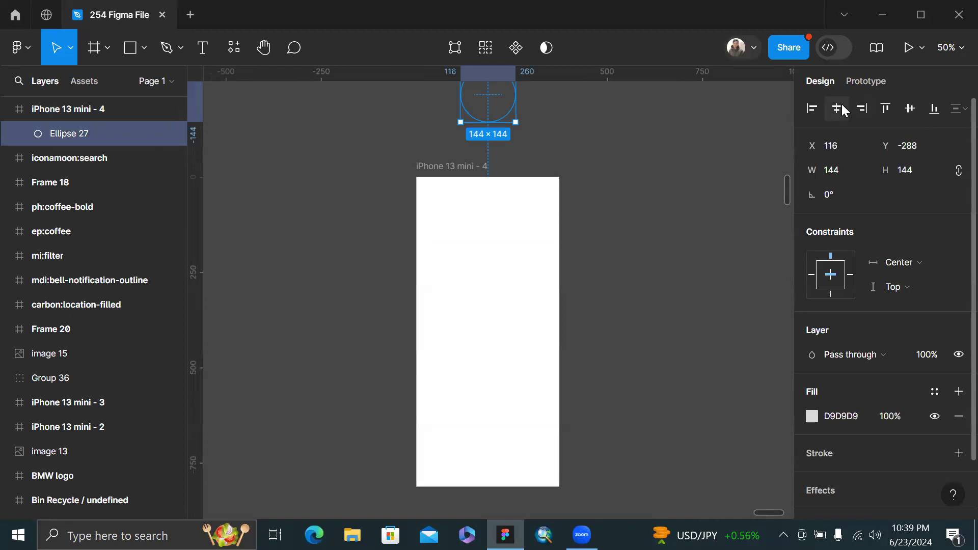
left_click(435, 123)
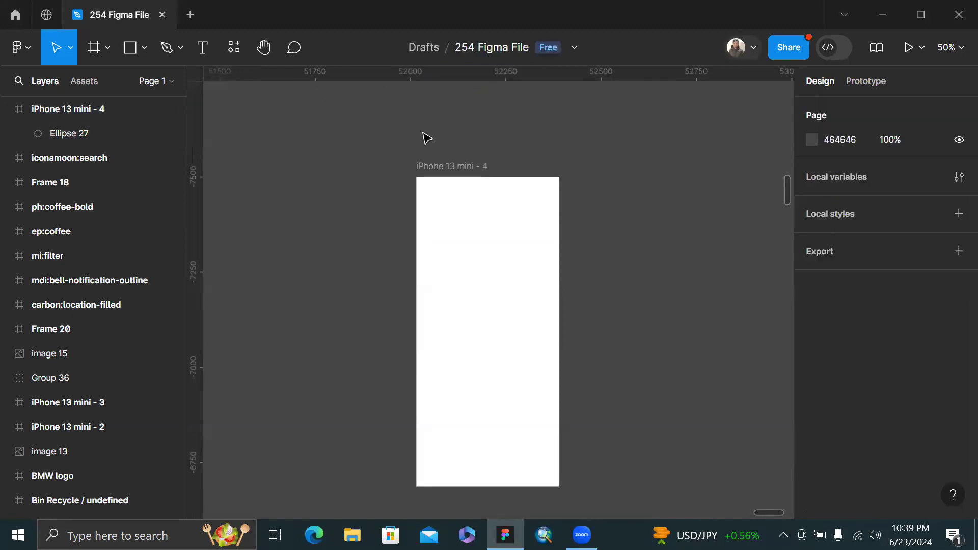
Change the fill of Ellipse 27 in the iPhone 13 mini - 4 frame to red E00505.
left_click(134, 135)
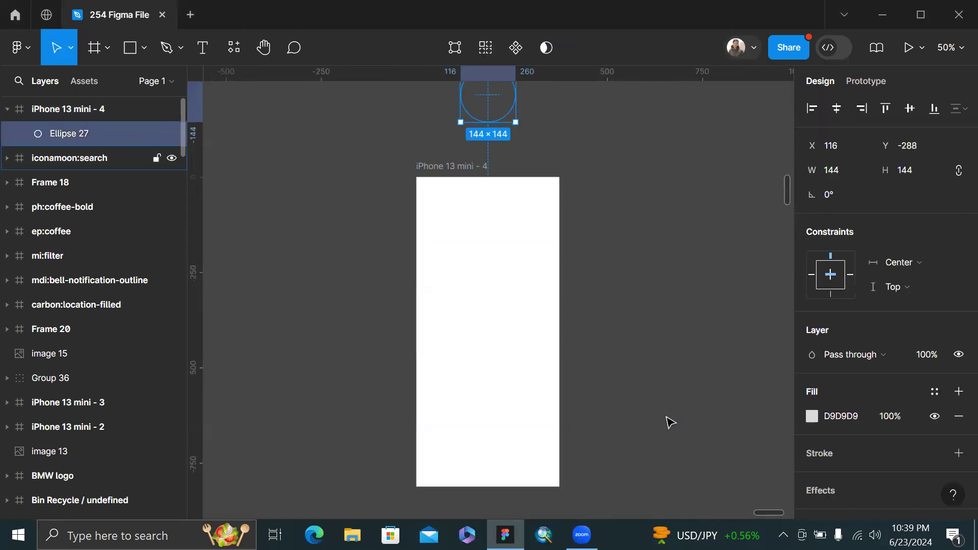
left_click(811, 417)
left_click_drag(810, 169, 794, 153)
left_click(787, 170)
left_click(500, 160)
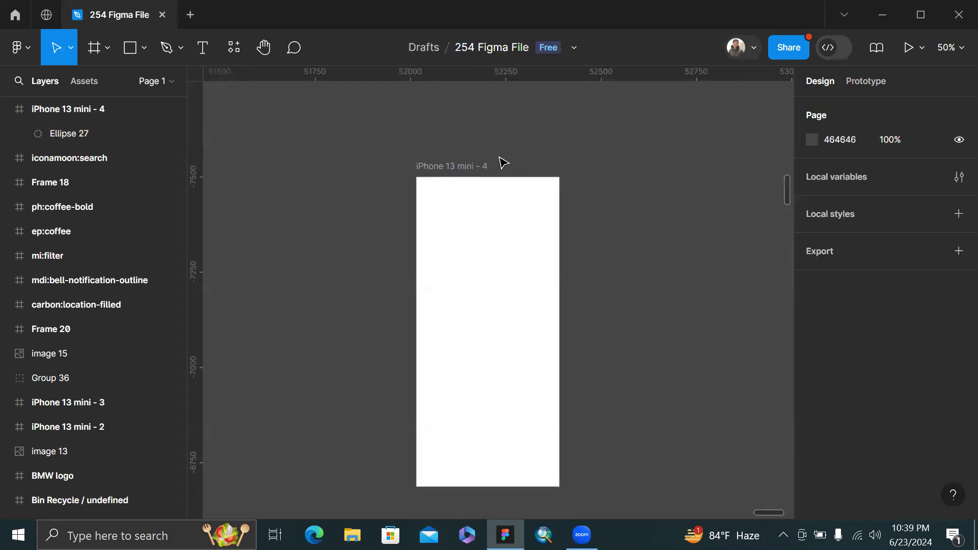
Try moving Ellipse 27 down into the visible area of its frame and enlarging it, and undo both changes.
scroll(499, 160, "down", 2)
left_click(479, 159)
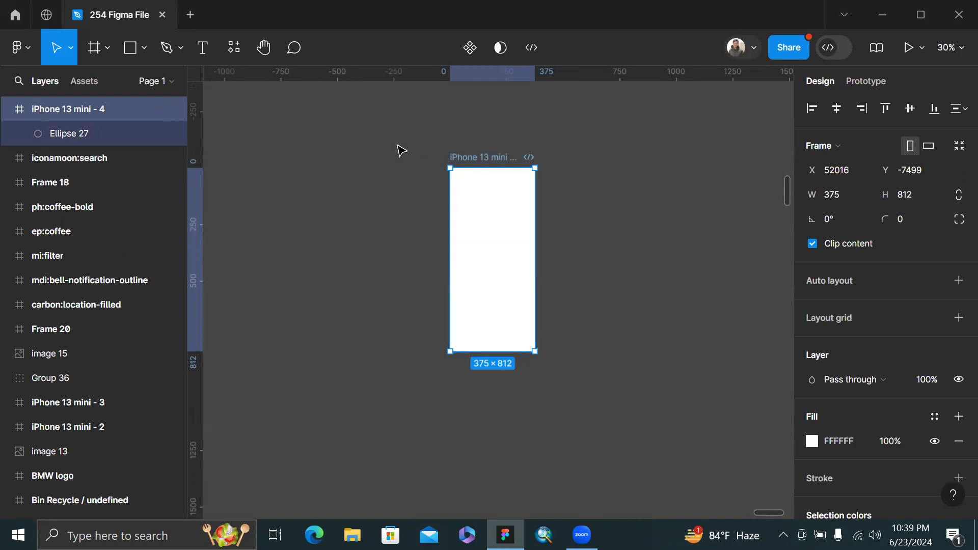
left_click(138, 133)
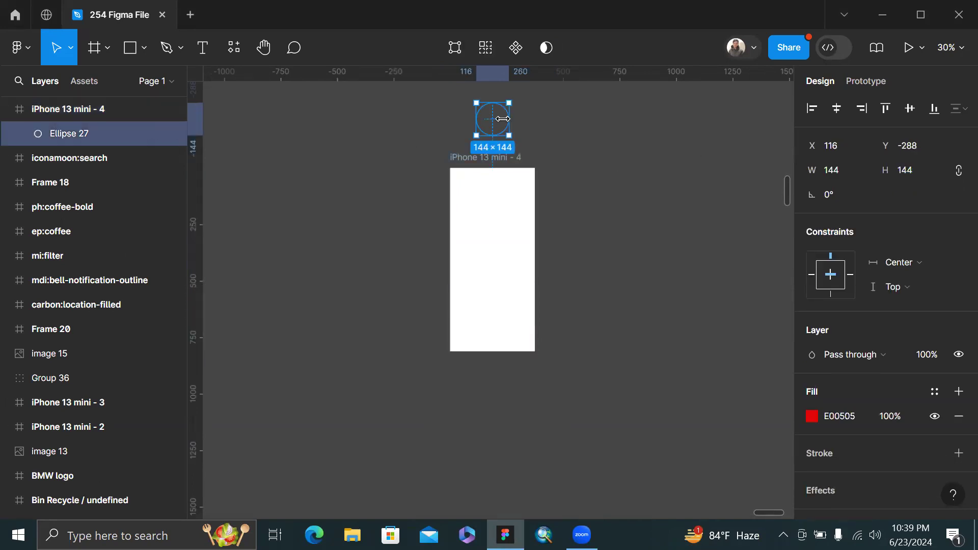
left_click_drag(502, 124, 504, 229)
key("ctrl+z")
left_click_drag(495, 132, 492, 262)
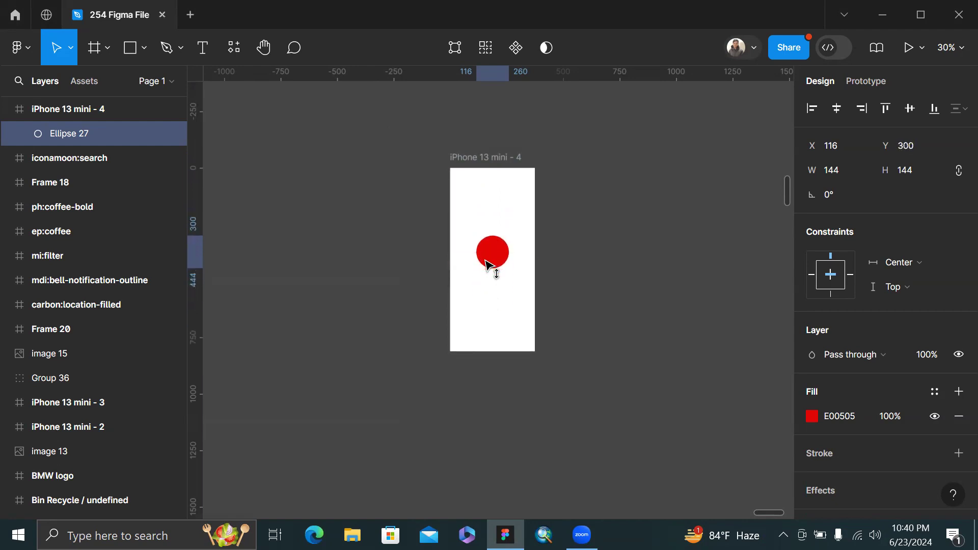
key("alt")
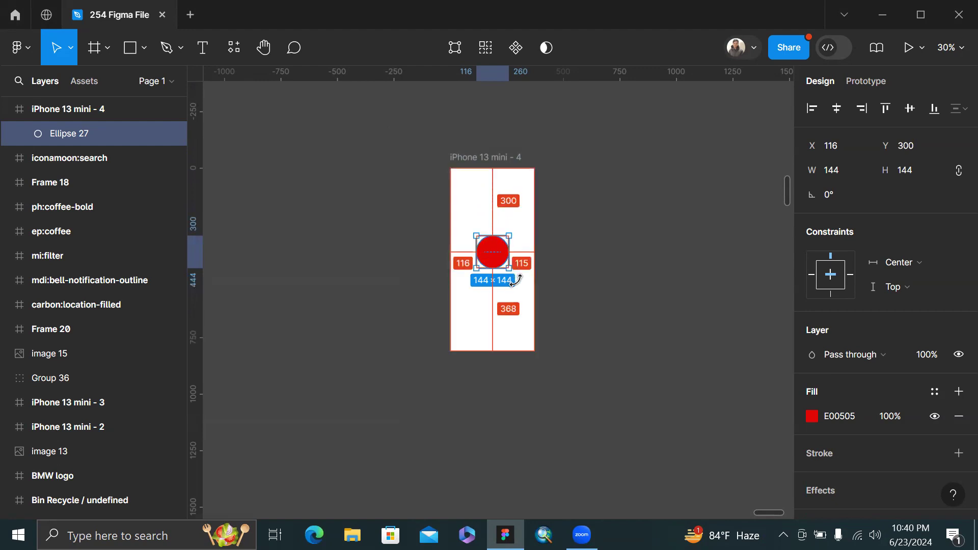
left_click_drag(509, 269, 579, 372)
key("ctrl+z")
key("ctrl+z")
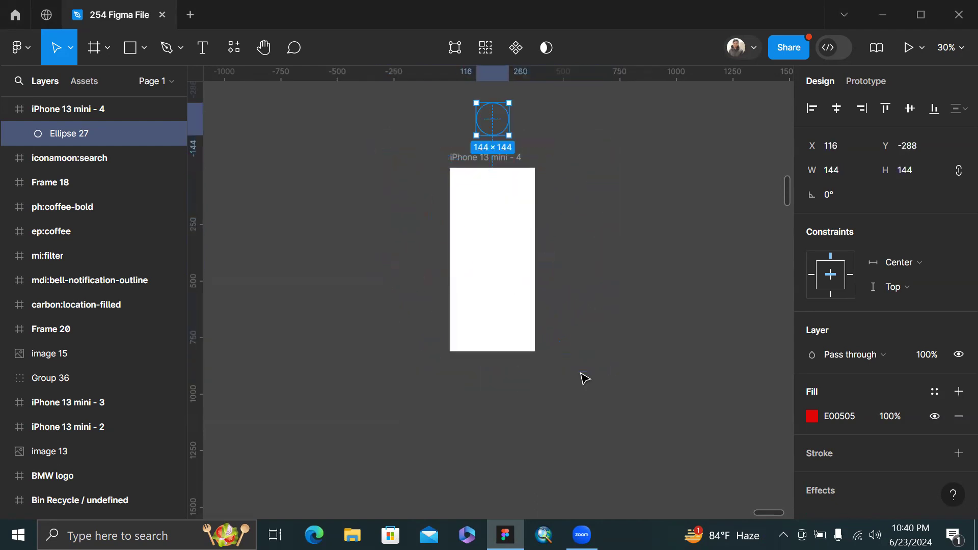
Duplicate the iPhone 13 mini - 4 frame and place the copy beside it on its right.
left_click(571, 189)
scroll(572, 190, "right", 2)
scroll(572, 190, "down", 2)
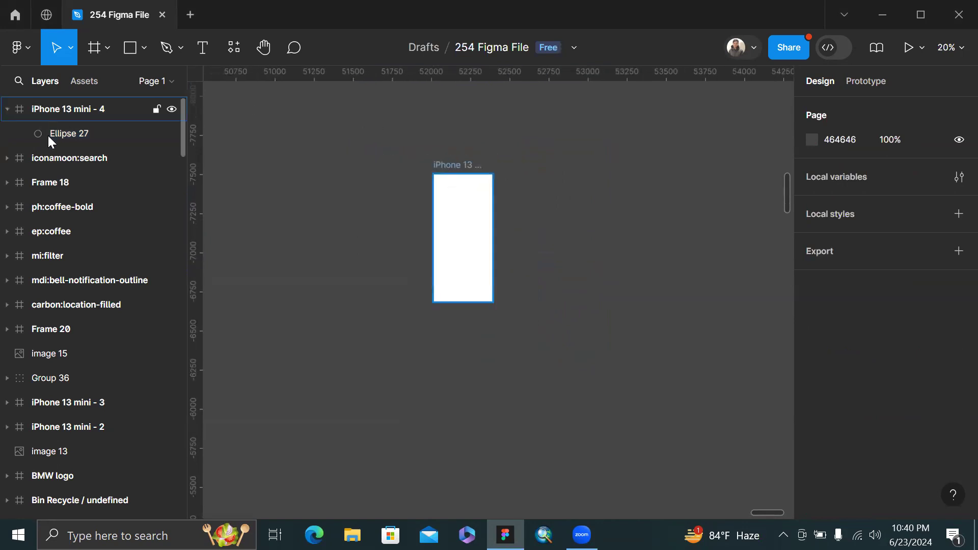
left_click(456, 175)
left_click_drag(407, 251, 460, 252)
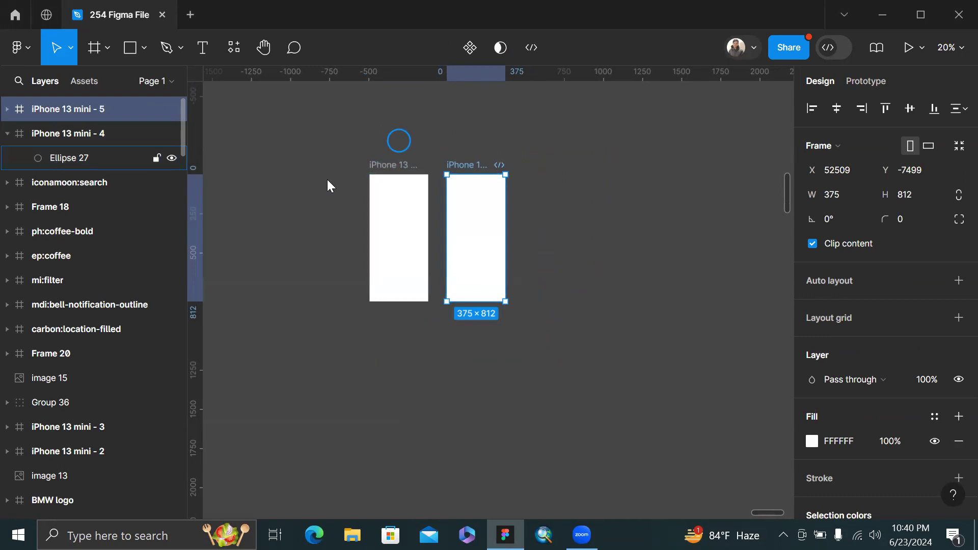
Center Ellipse 27 vertically within the iPhone 13 mini - 5 frame.
left_click(491, 147)
scroll(490, 148, "up", 2, "ctrl")
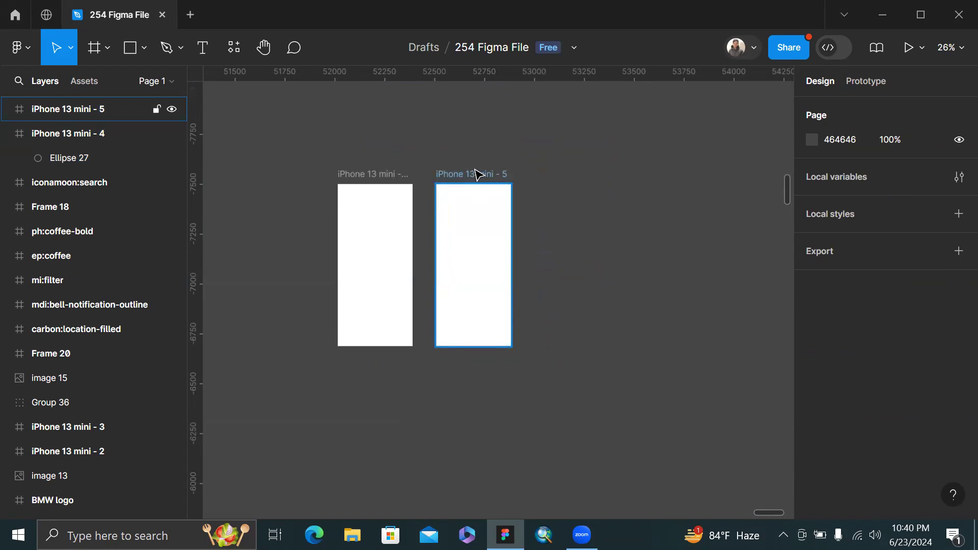
left_click(7, 109)
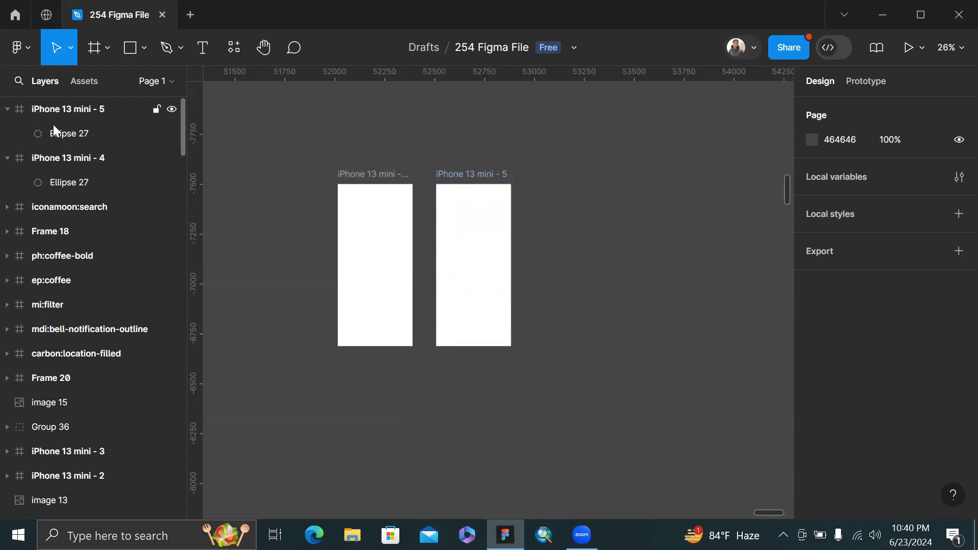
left_click(54, 131)
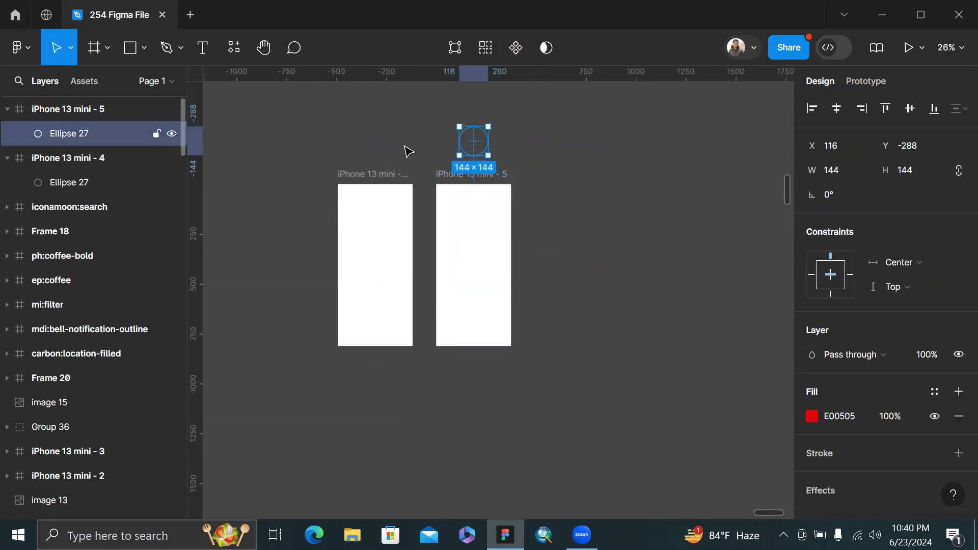
left_click(910, 109)
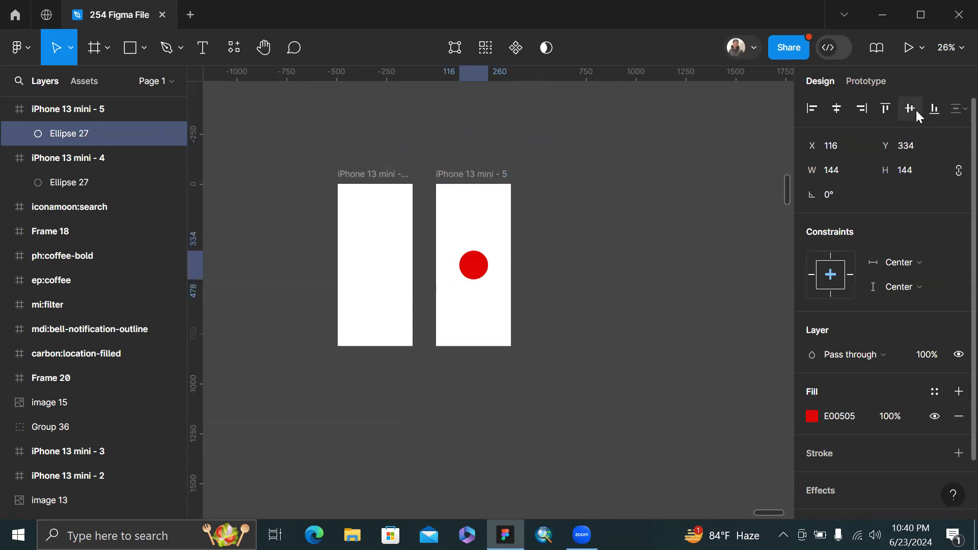
Duplicate the iPhone 13 mini - 5 frame with its centered circle to the right.
left_click(492, 175)
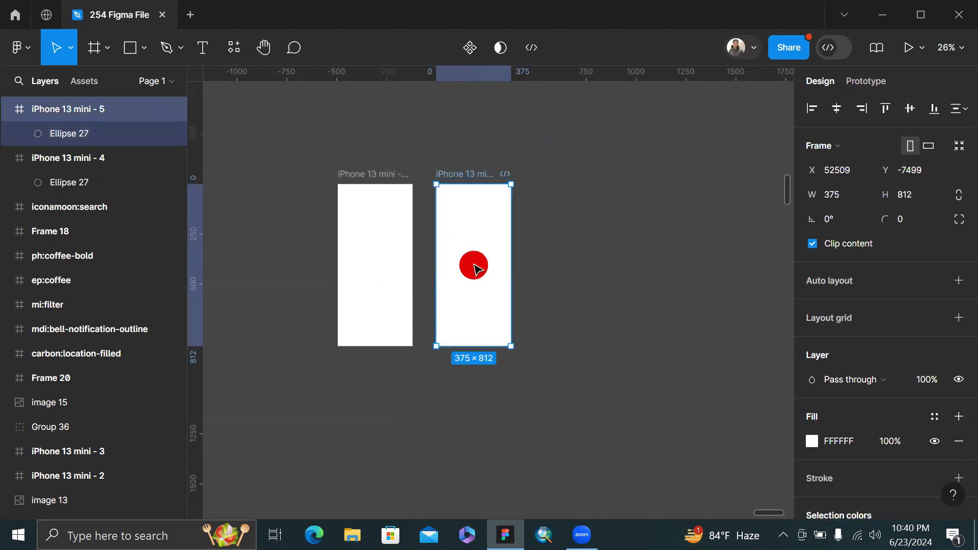
scroll(472, 267, "right", 5)
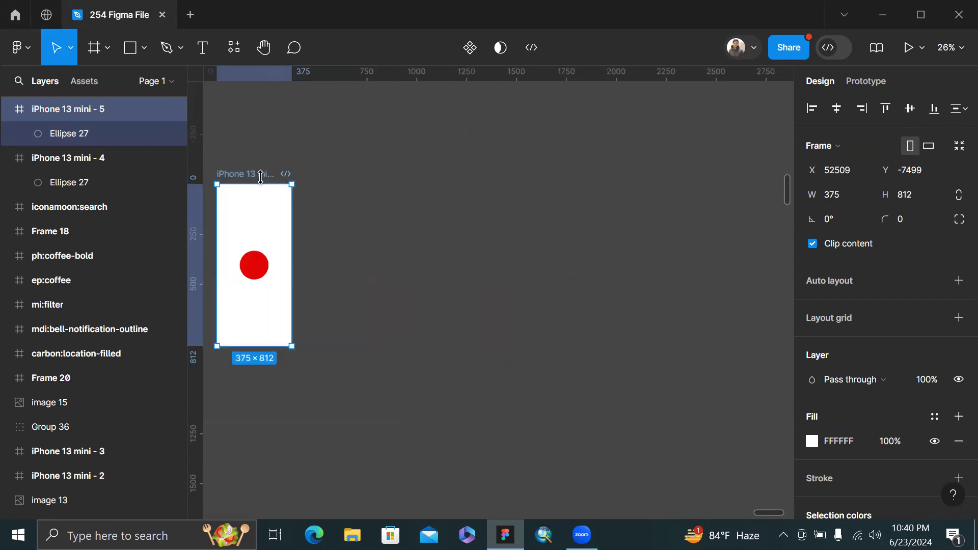
key("ctrl+d")
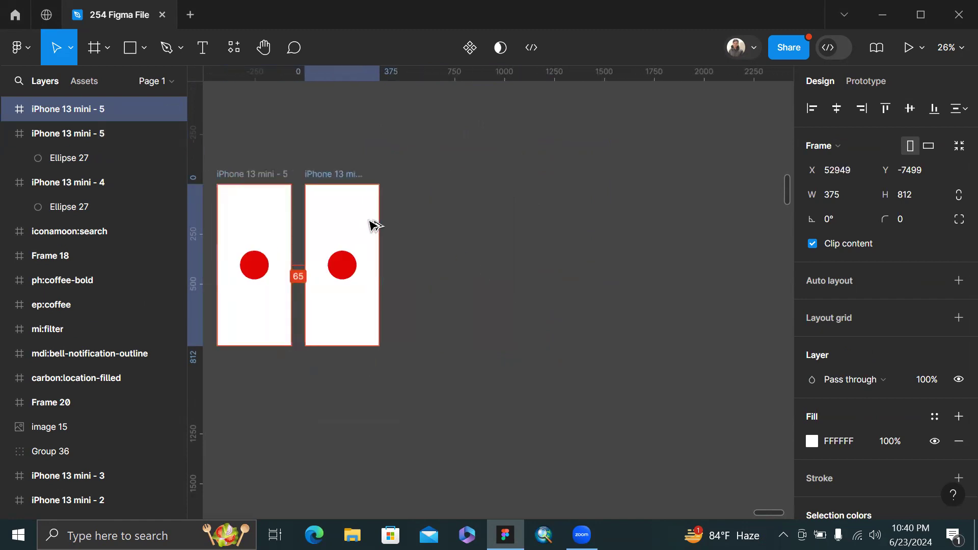
Try enlarging the red circle in the iPhone 13 mini - 6 frame, and undo the resize.
scroll(347, 260, "up", 3)
left_click(364, 271)
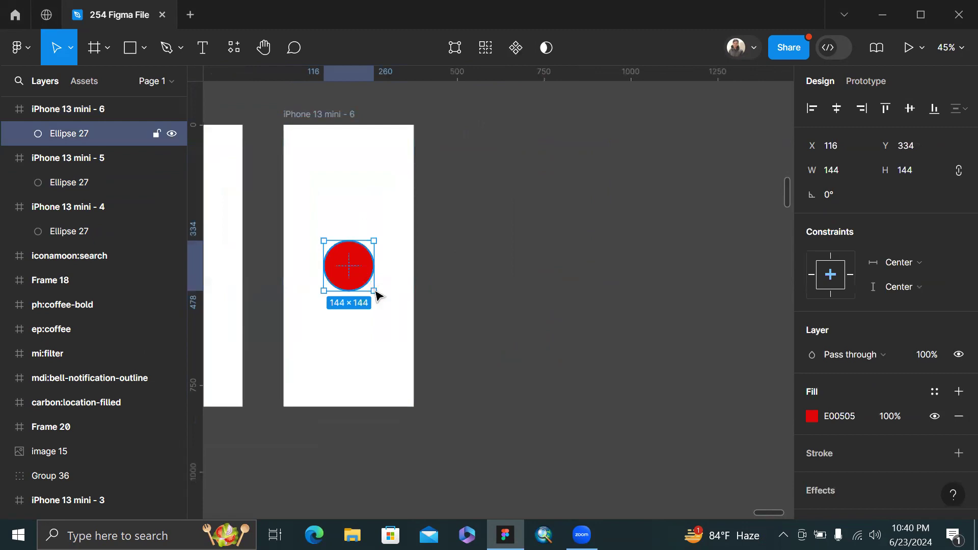
left_click_drag(374, 291, 381, 301)
left_click(465, 302)
scroll(468, 303, "down", 3)
scroll(466, 302, "right", 1)
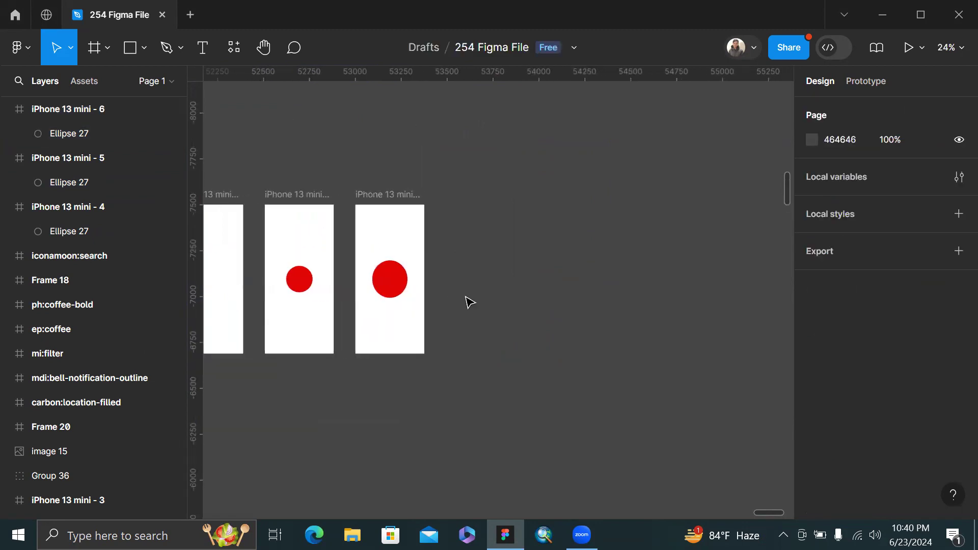
key("ctrl+z")
key("ctrl+z")
Enlarge the red circle in the iPhone 13 mini - 6 frame evenly from its center to about 236 × 236.
scroll(466, 302, "up", 2)
mouse_move(368, 291)
left_mouse_down()
mouse_move(383, 313)
mouse_move(380, 302)
left_mouse_up()
left_click(449, 302)
scroll(449, 302, "down", 4)
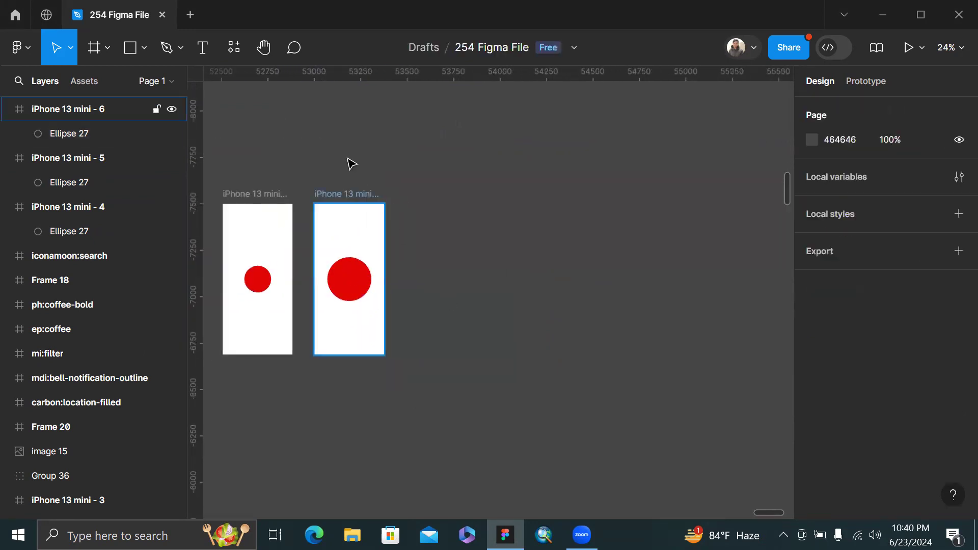
left_click(337, 196)
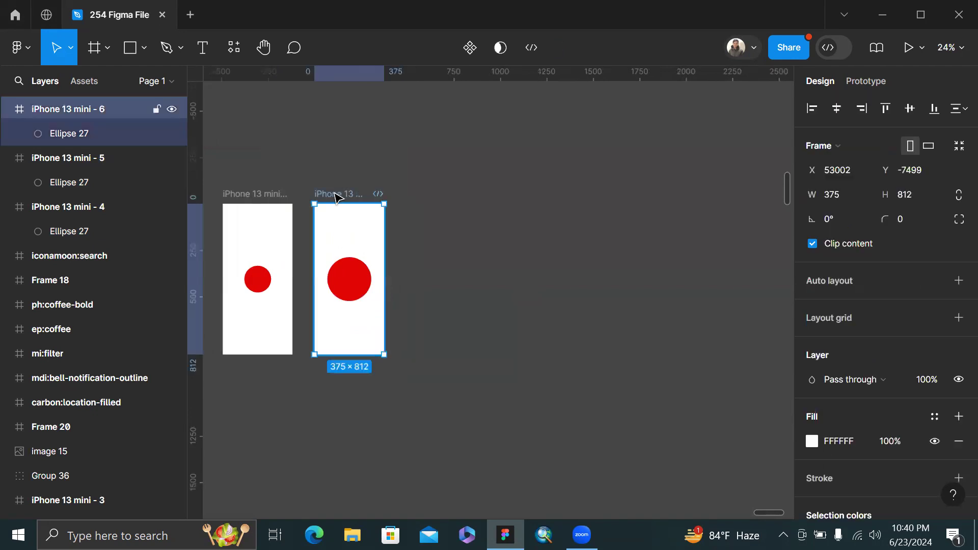
left_click(342, 272)
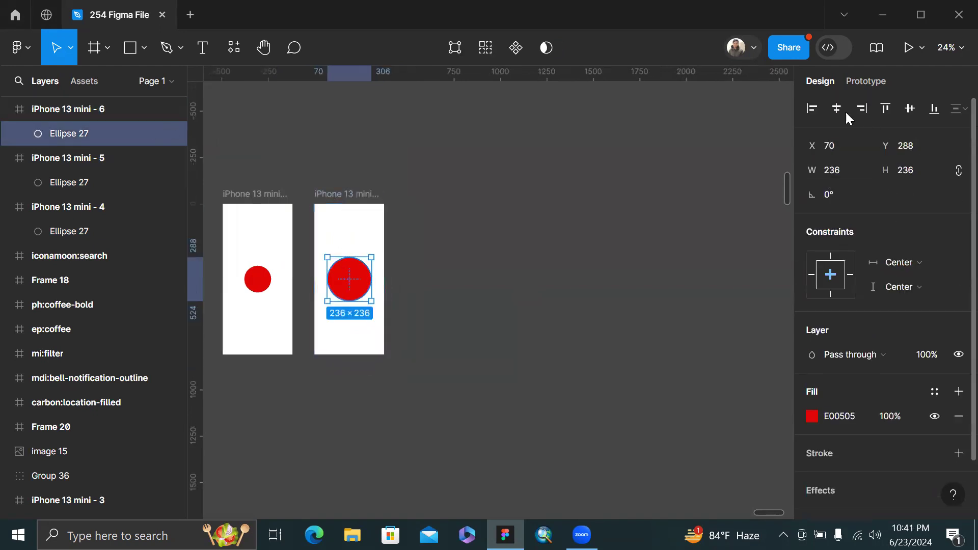
left_click(374, 197)
left_click_drag(350, 241, 452, 246)
key("ctrl+z")
key("ctrl+z")
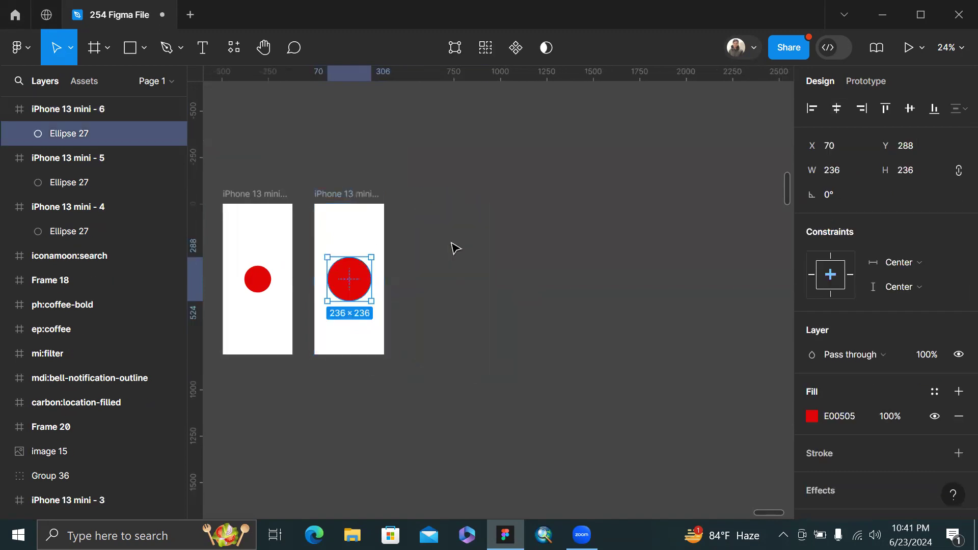
Shrink the red circle in the iPhone 13 mini - 6 frame slightly, keeping it centered.
left_click(388, 349)
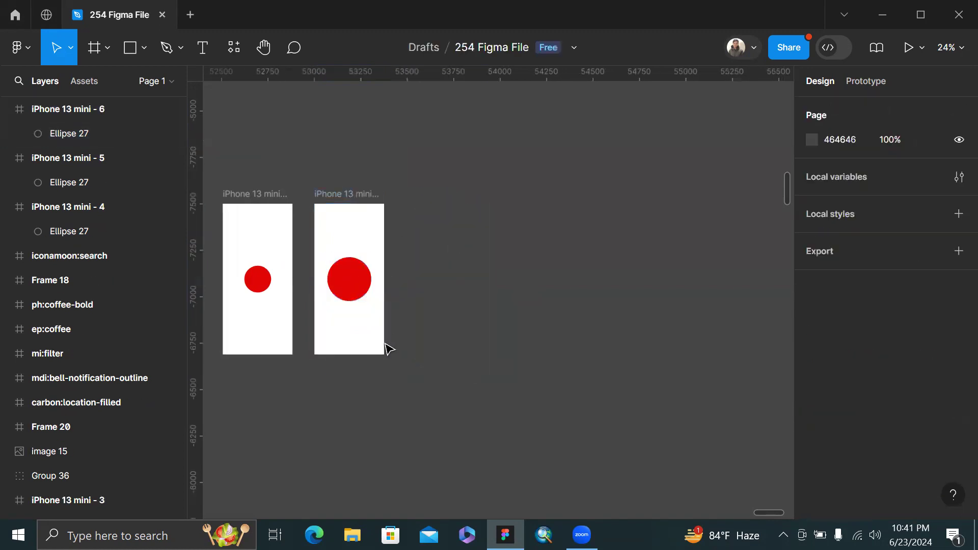
left_click(362, 298)
scroll(362, 299, "up", 5)
left_click_drag(390, 316, 385, 307)
left_click(528, 255)
scroll(528, 255, "down", 4)
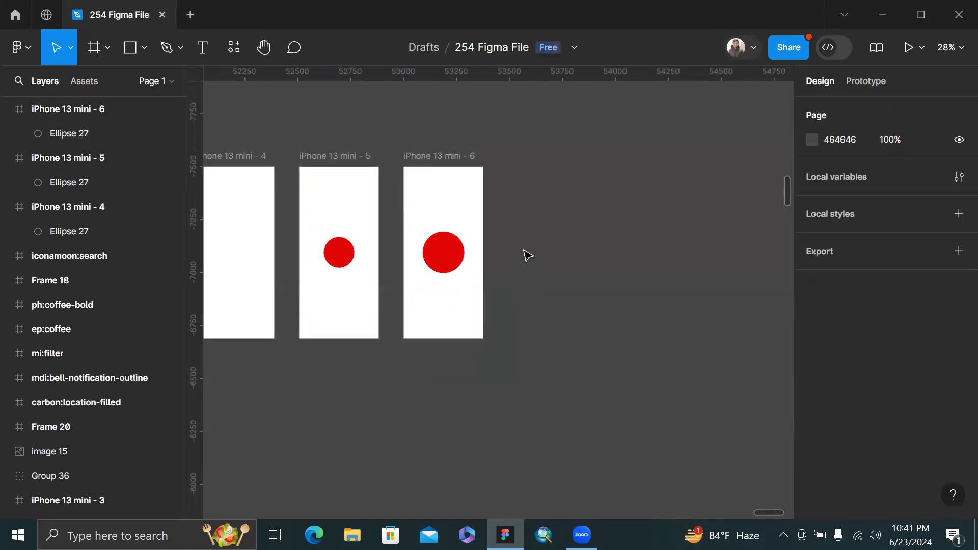
Duplicate the iPhone 13 mini - 6 frame to the right, keeping the 118 gap between frames.
left_click(448, 192)
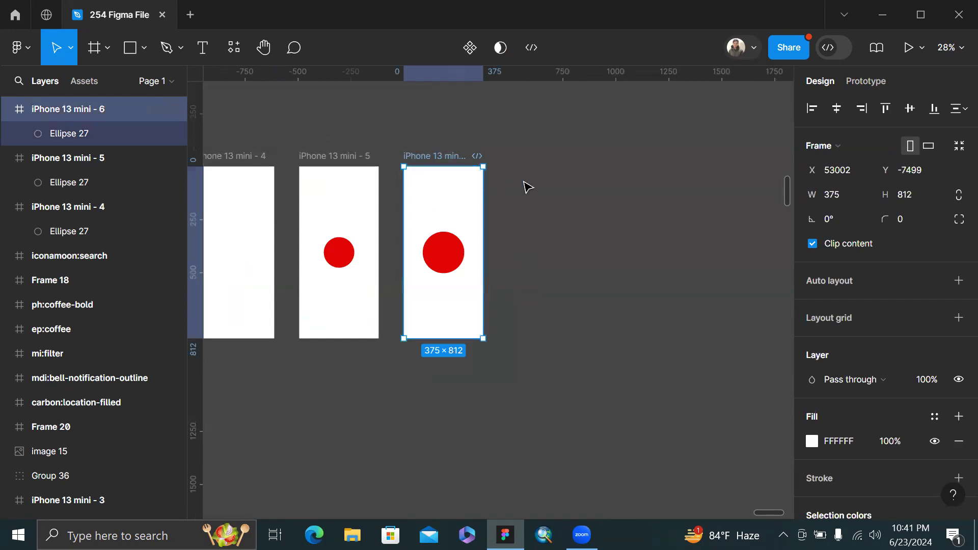
key("ctrl+d")
left_click_drag(553, 190, 555, 189)
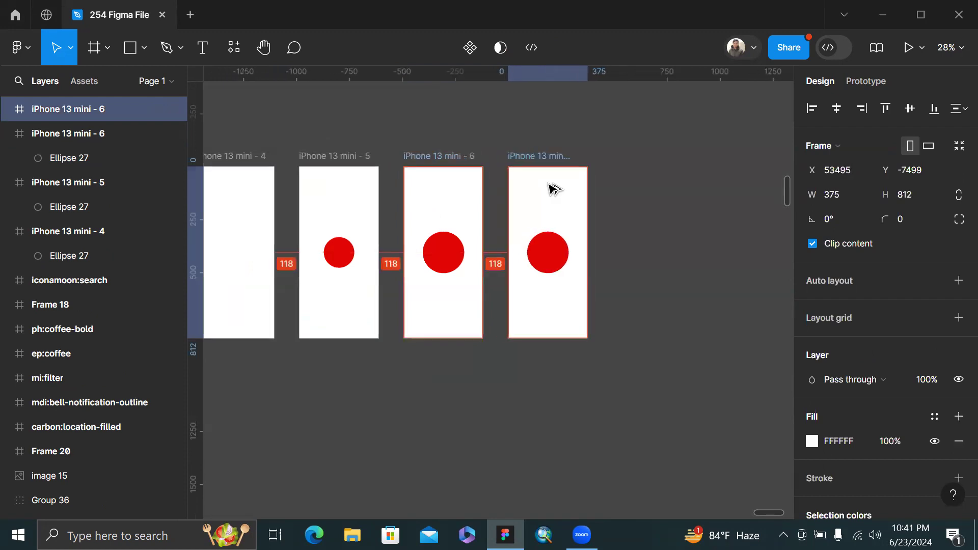
Enlarge the red circle in the iPhone 13 mini - 7 frame from its center to about 1352 × 1352, covering the whole frame.
left_click(550, 251)
left_click_drag(570, 275, 620, 360)
key("ctrl+z")
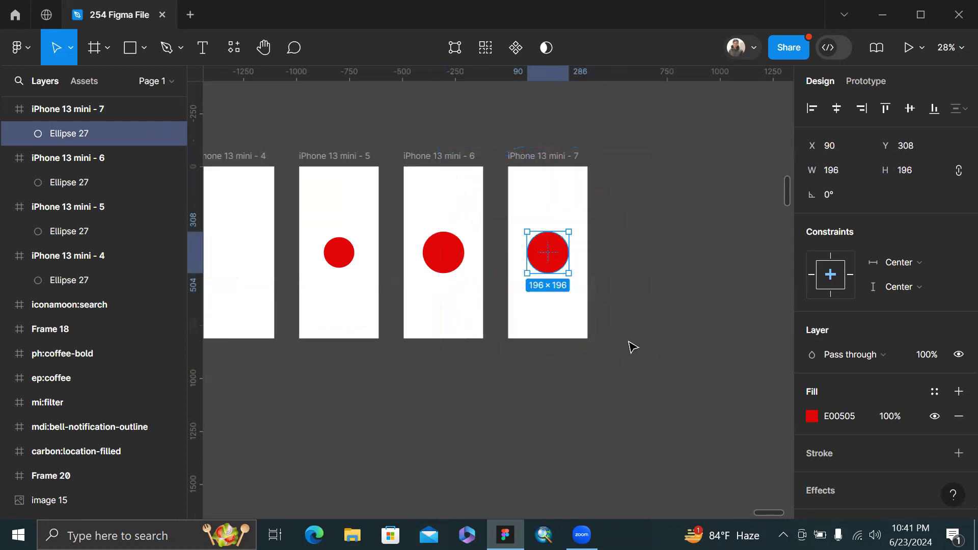
left_click_drag(569, 274, 642, 396)
left_click(726, 367)
Duplicate the red-filled iPhone 13 mini - 7 frame to the right.
left_click_drag(690, 189, 404, 222)
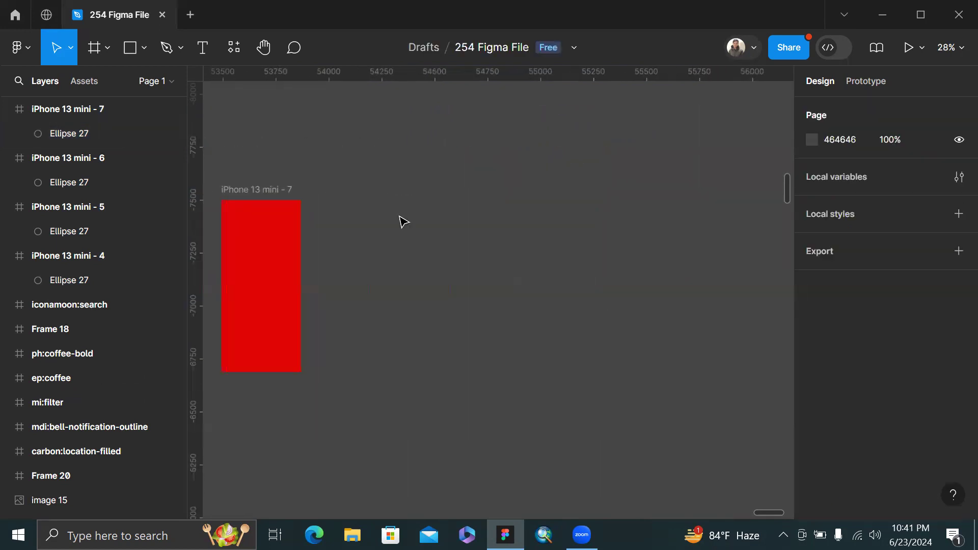
left_click(240, 196)
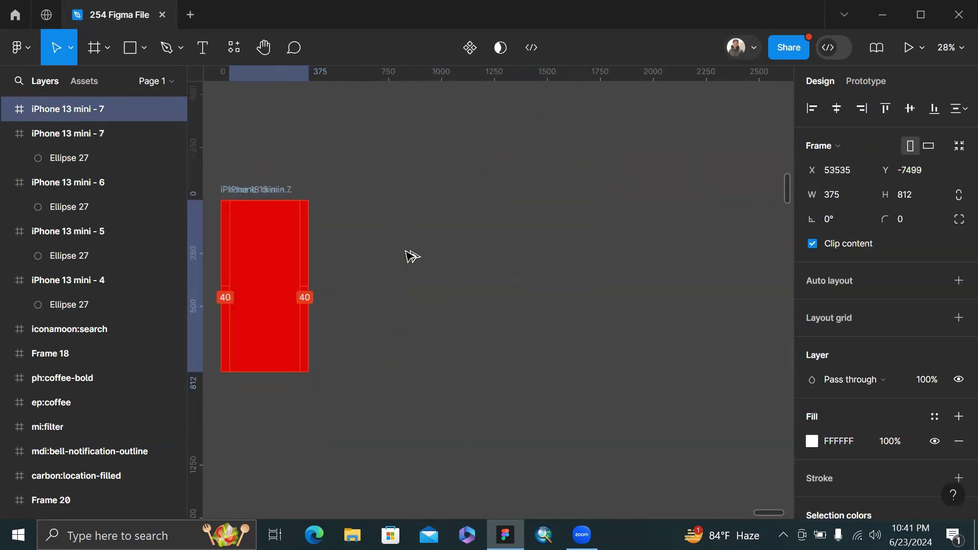
key("ctrl+d")
Flatten the red ellipse in the iPhone 13 mini - 8 frame upward to about 1352 × 25, above the frame.
left_click(395, 324)
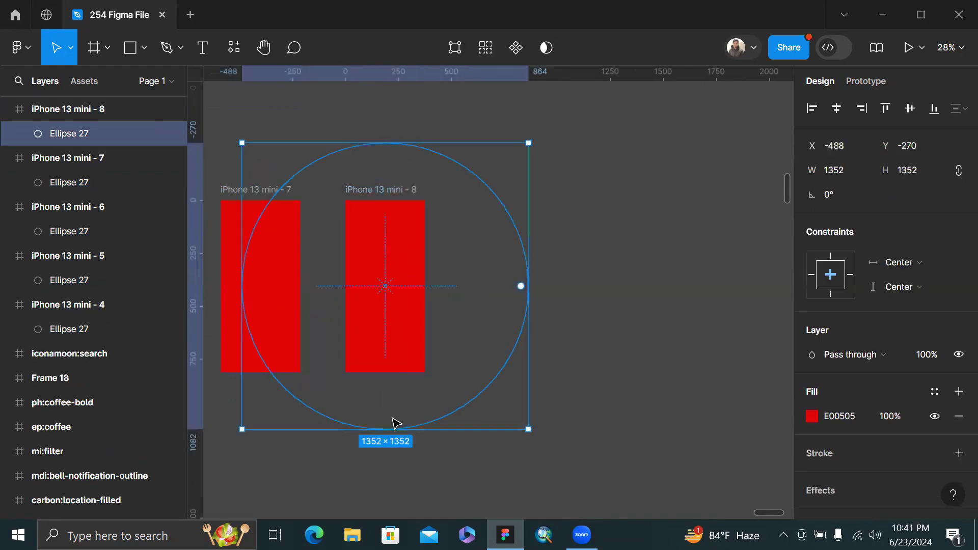
left_click_drag(391, 377, 413, 147)
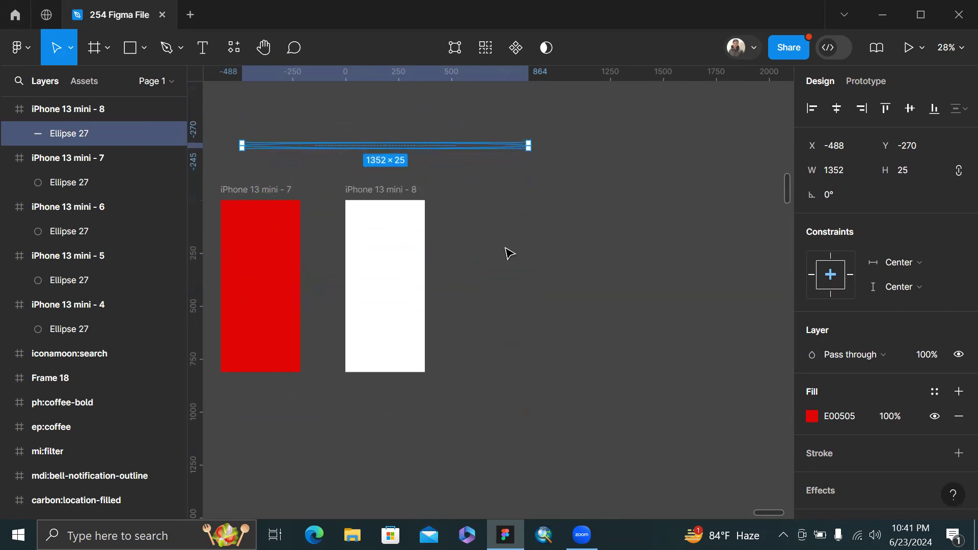
left_click(509, 253)
Distribute the five frames from iPhone 13 mini - 4 to iPhone 13 mini - 8 with equal horizontal spacing.
key("shift+1")
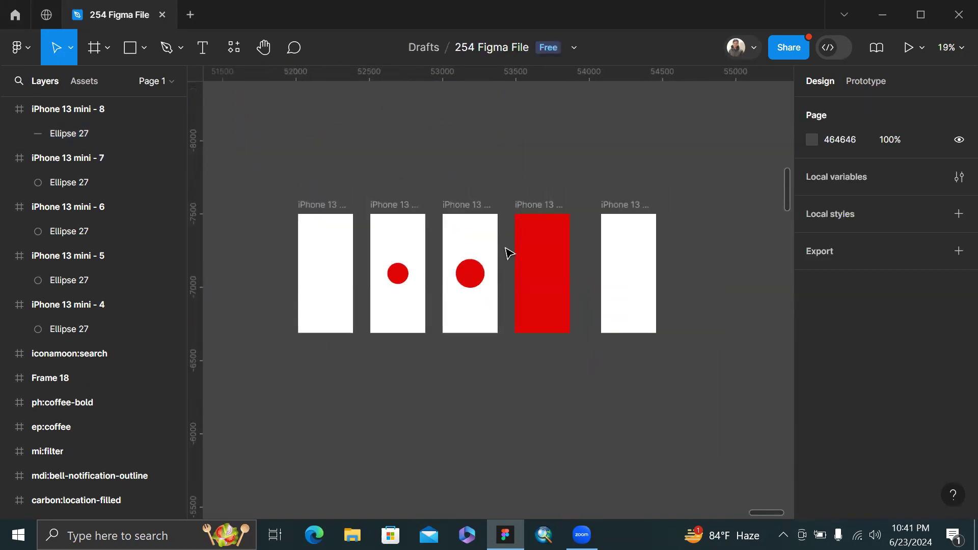
left_click_drag(265, 190, 688, 408)
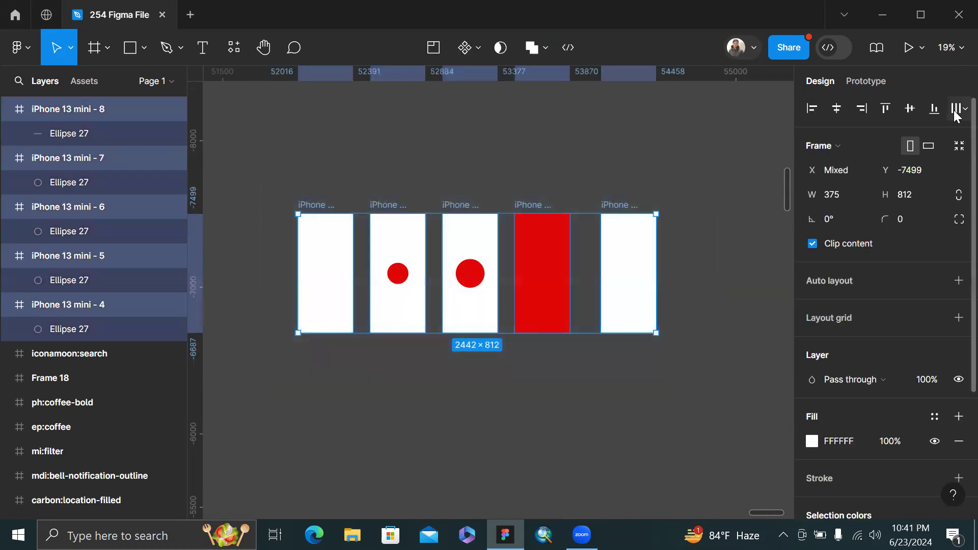
left_click(958, 109)
left_click(830, 178)
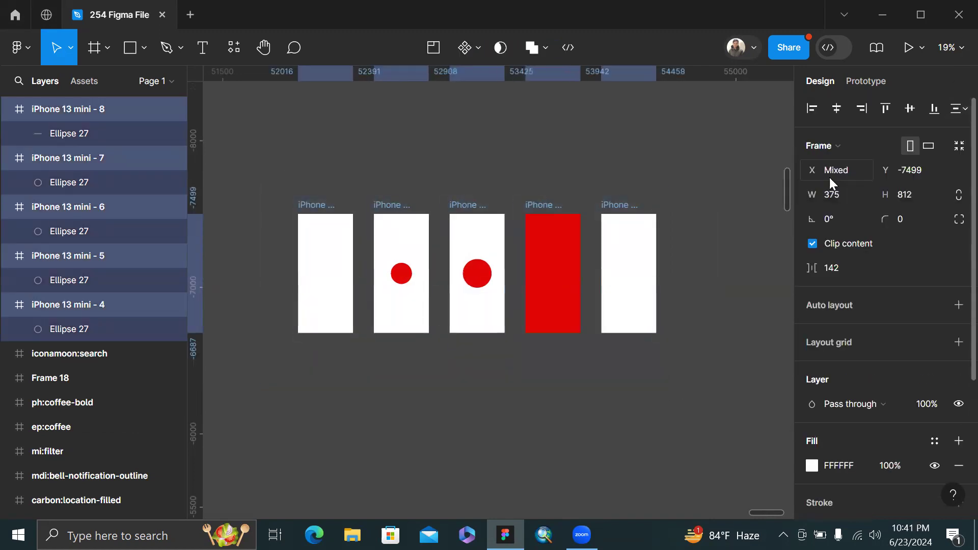
left_click(651, 156)
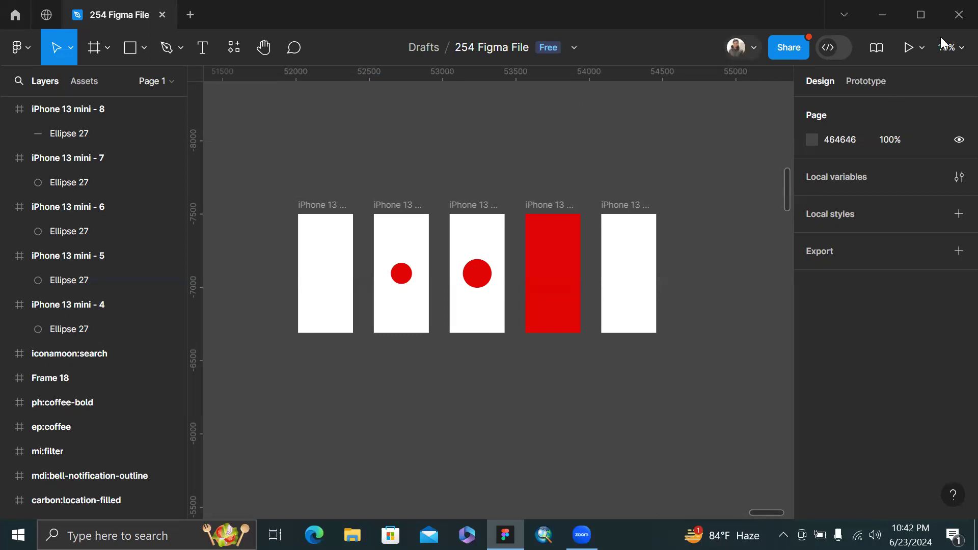
Connect the iPhone 13 mini - 4 frame to iPhone 13 mini - 5 as a prototype interaction with the After delay trigger.
left_click(861, 80)
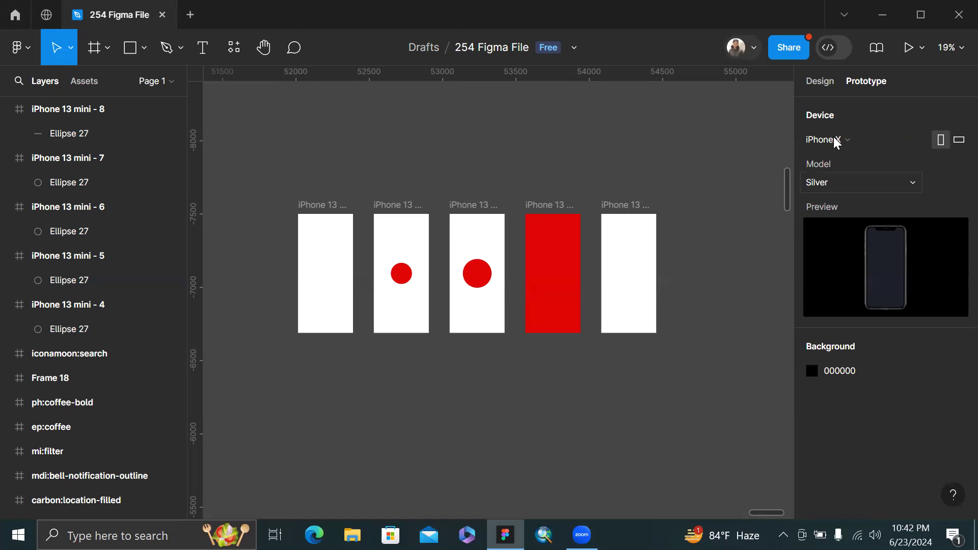
left_click(323, 216)
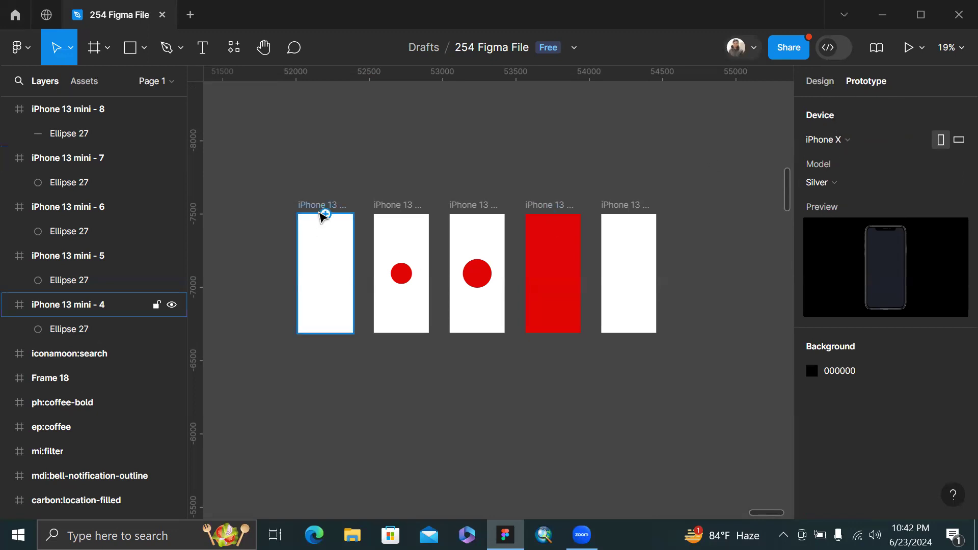
left_click(318, 211)
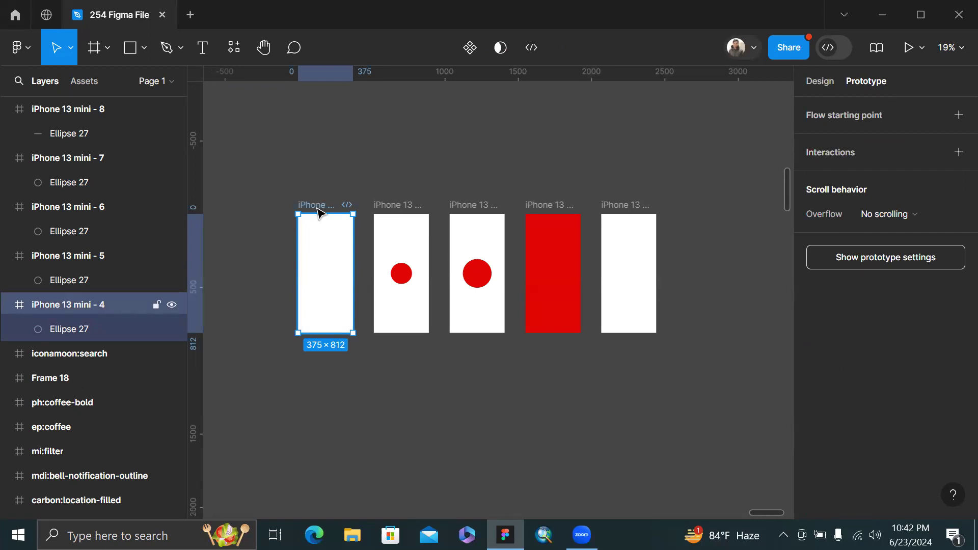
right_click(317, 208)
left_click(273, 190)
scroll(334, 220, "up", 3)
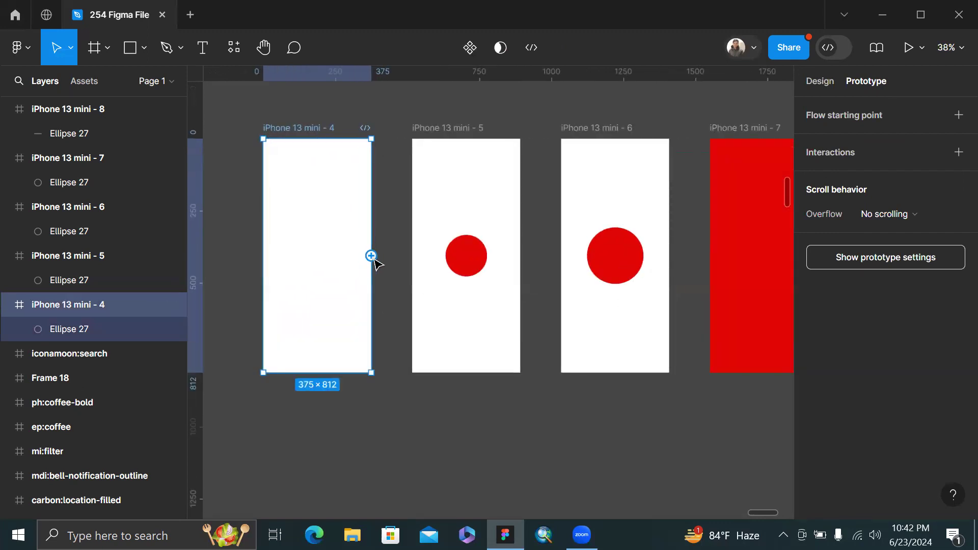
left_click_drag(371, 255, 436, 260)
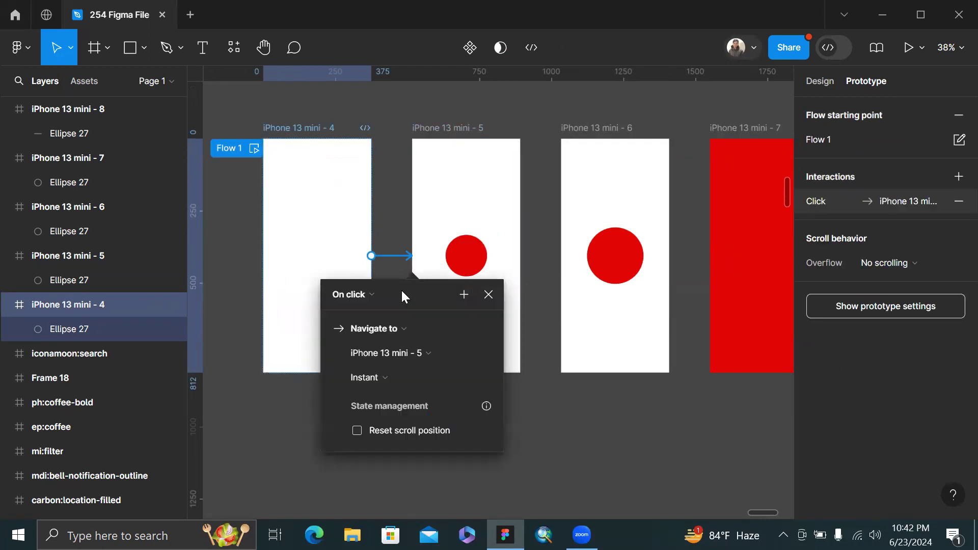
left_click(374, 295)
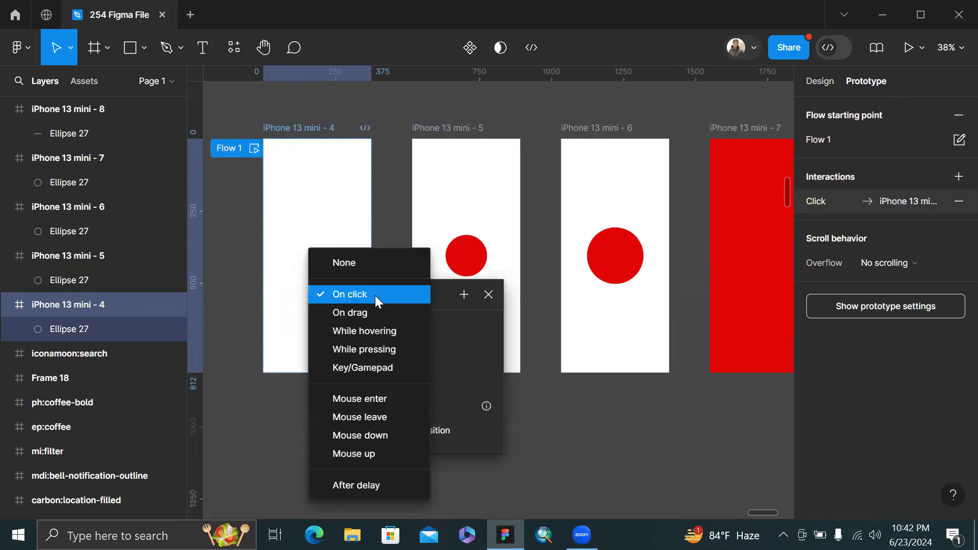
left_click(359, 487)
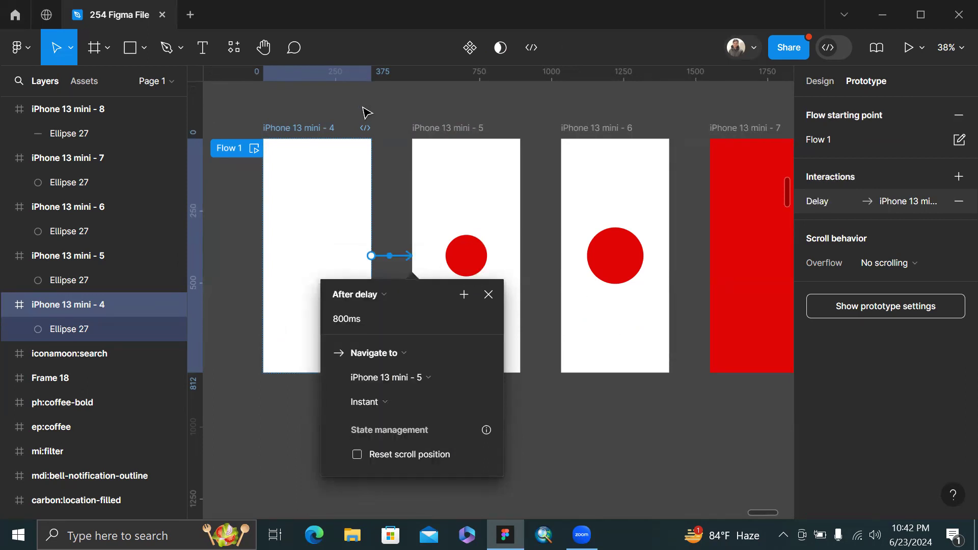
scroll(352, 122, "up", 3)
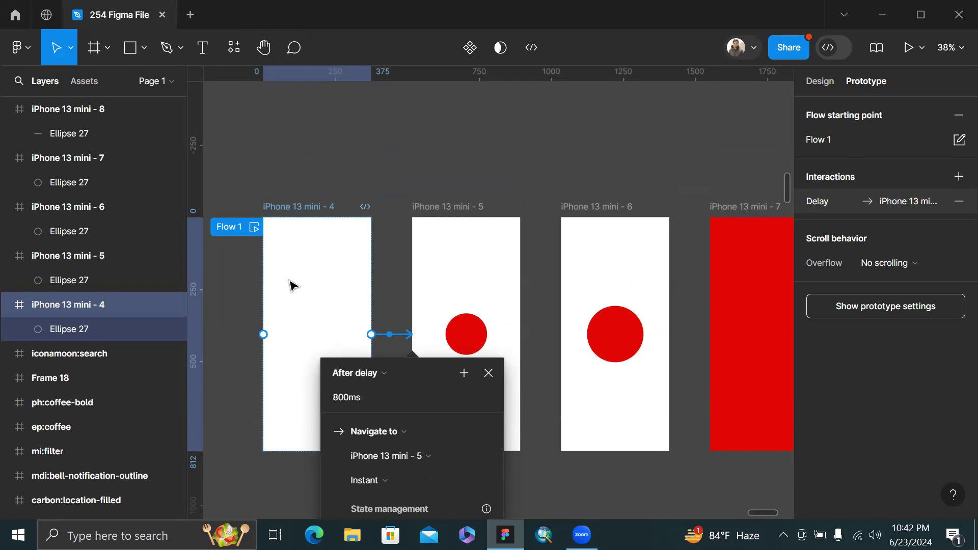
left_click(364, 372)
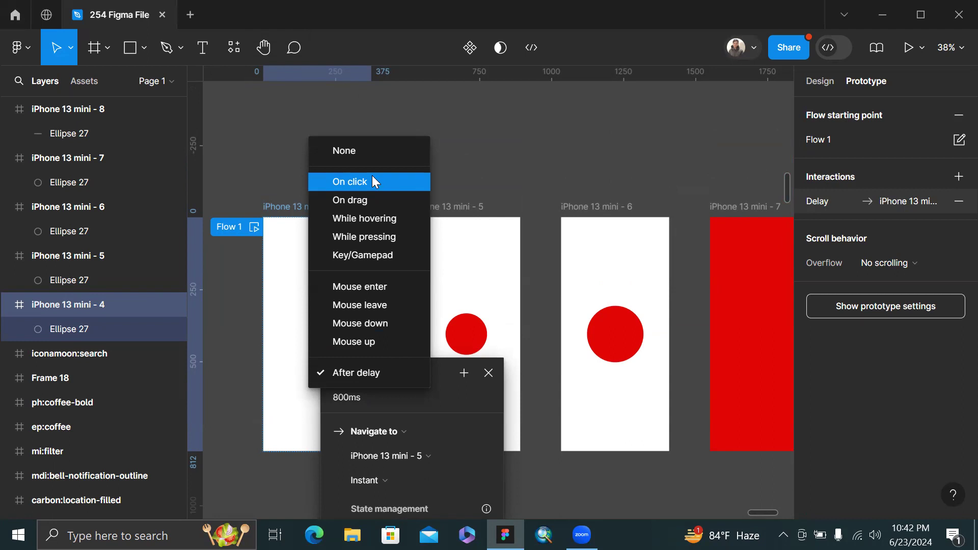
left_click(414, 434)
left_click(414, 432)
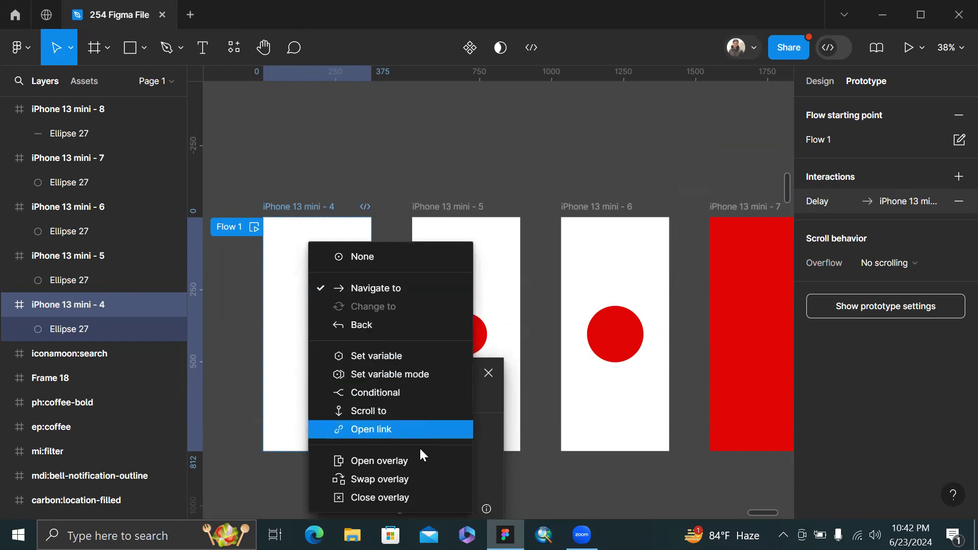
left_click(492, 413)
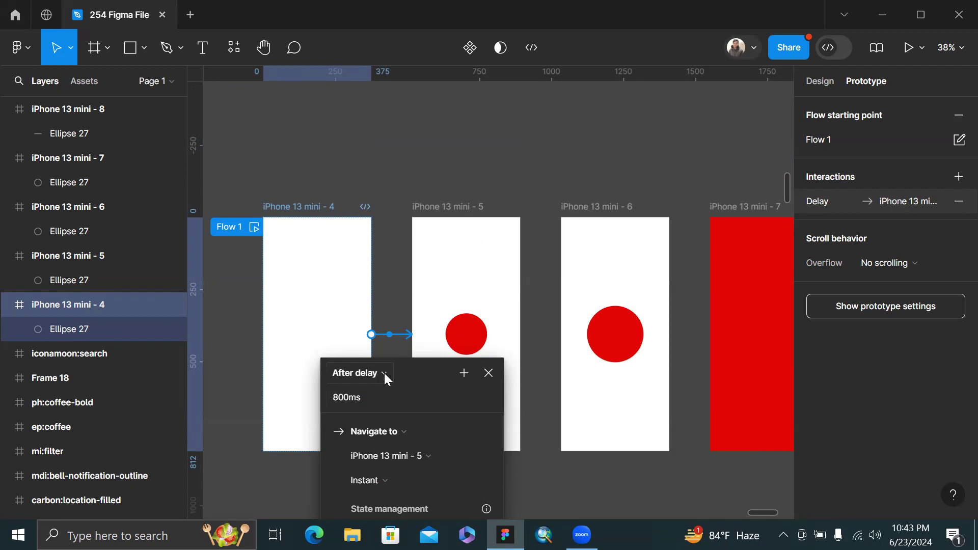
Set the delay of the iPhone 13 mini - 4 interaction to 1 ms.
left_click_drag(437, 378, 531, 223)
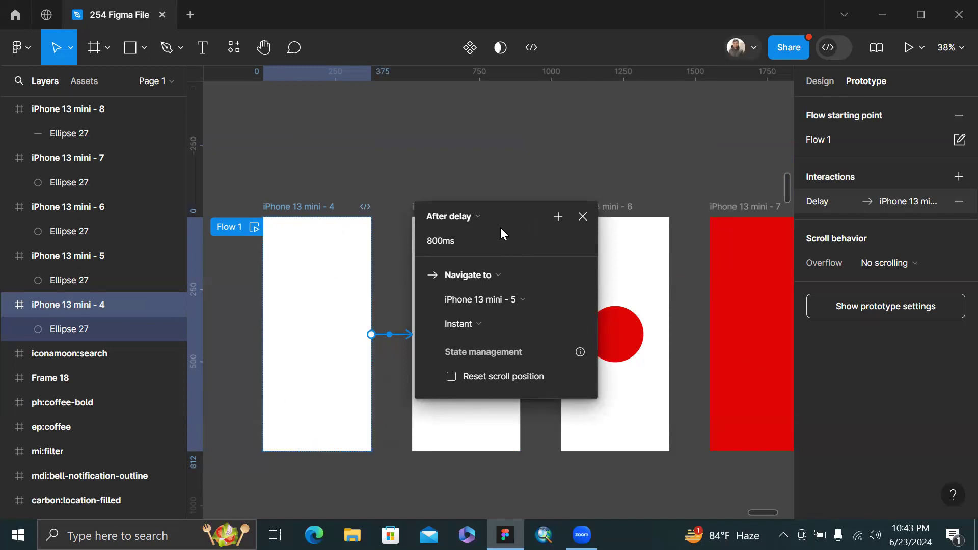
left_click(495, 242)
type("1ms")
key("Return")
Give the iPhone 13 mini - 4 transition a Smart animate animation with Bouncy easing and a 1000 ms duration.
left_click(489, 321)
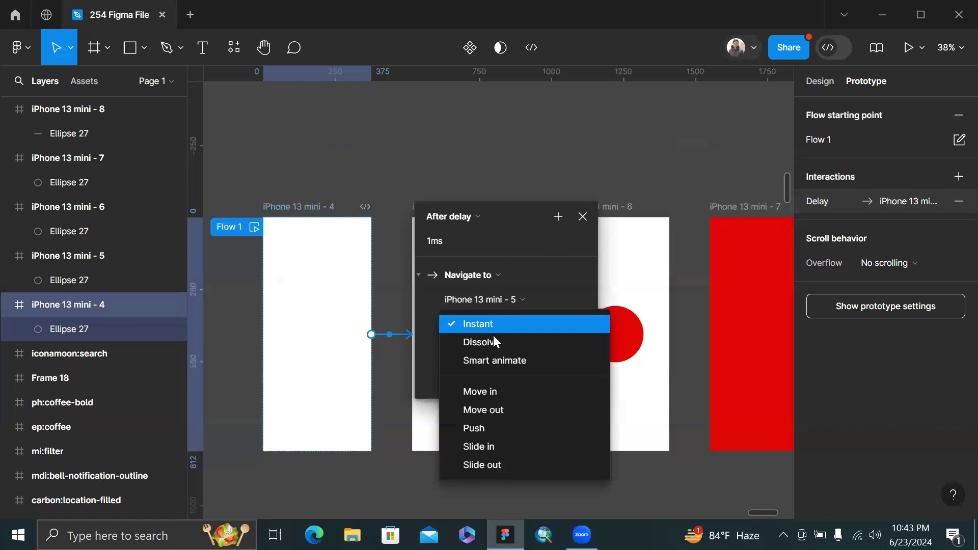
left_click(495, 360)
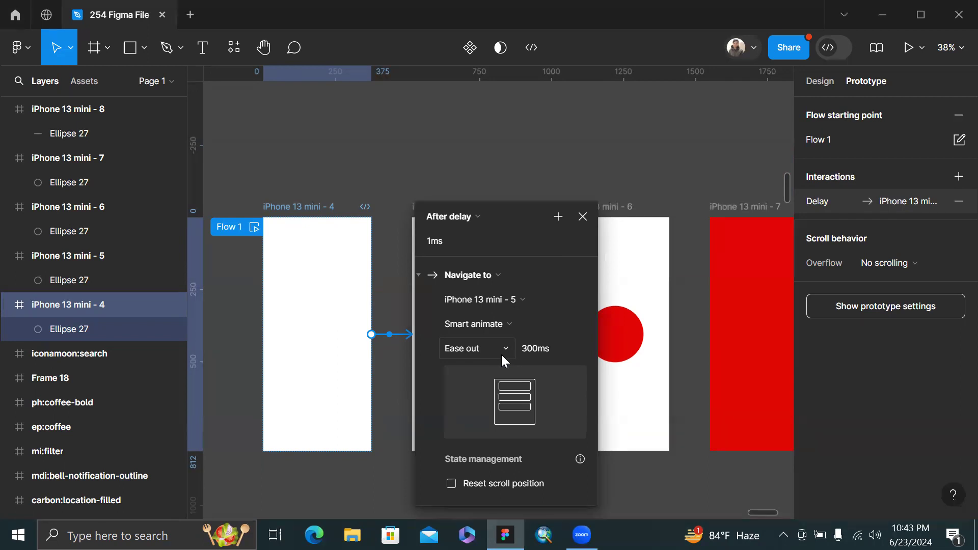
left_click(503, 352)
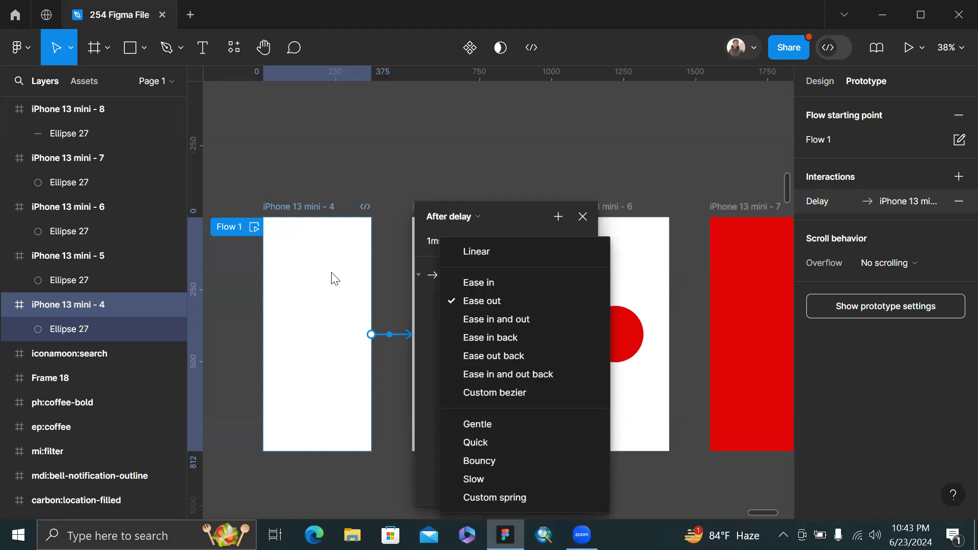
scroll(331, 277, "right", 5)
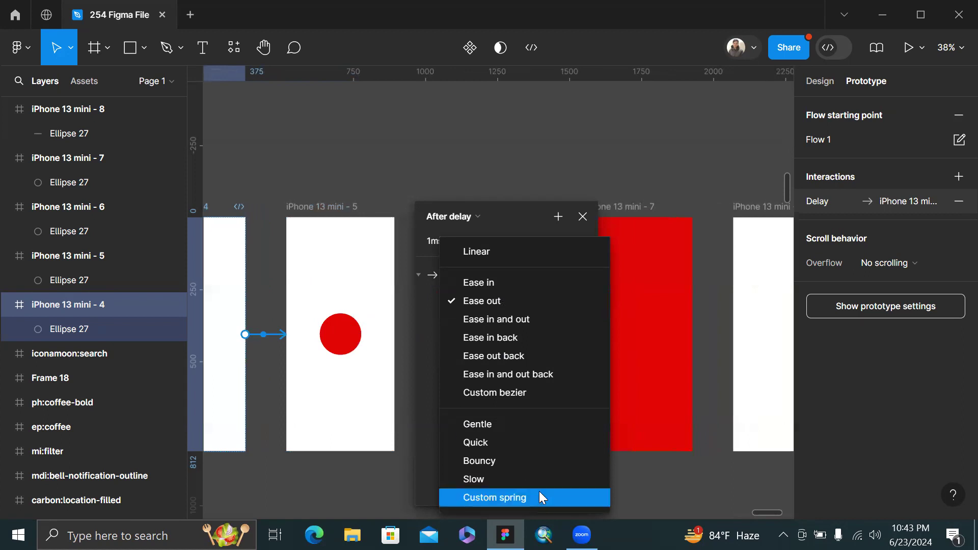
left_click(492, 462)
left_click(533, 354)
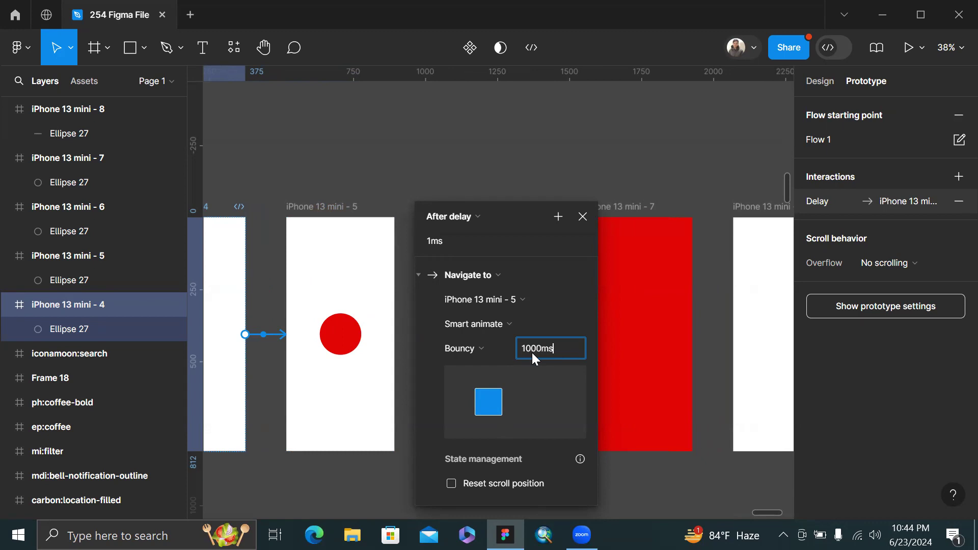
key("Return")
left_click(583, 217)
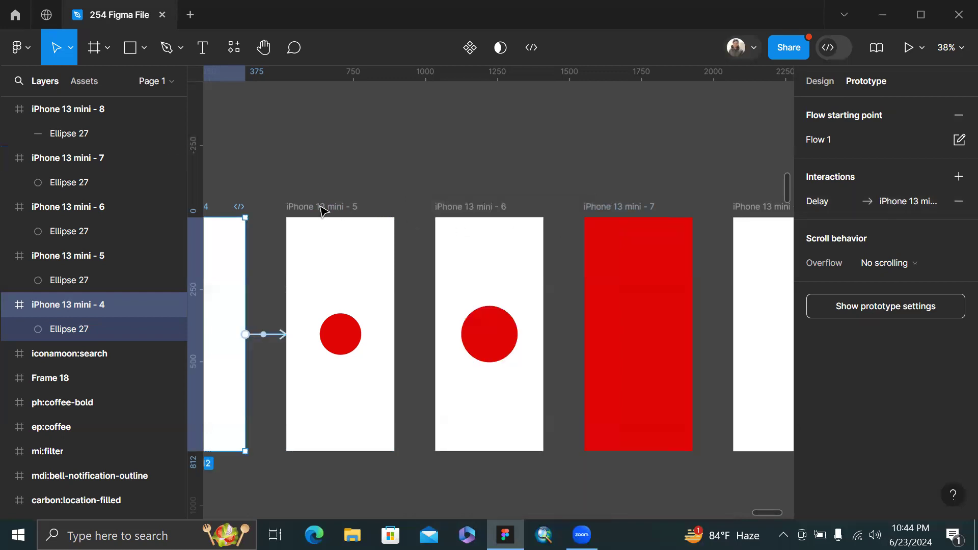
Connect the iPhone 13 mini - 5 frame to iPhone 13 mini - 6 as a prototype interaction with the After delay trigger.
scroll(471, 397, "left", 4)
left_click(515, 208)
scroll(497, 315, "right", 1)
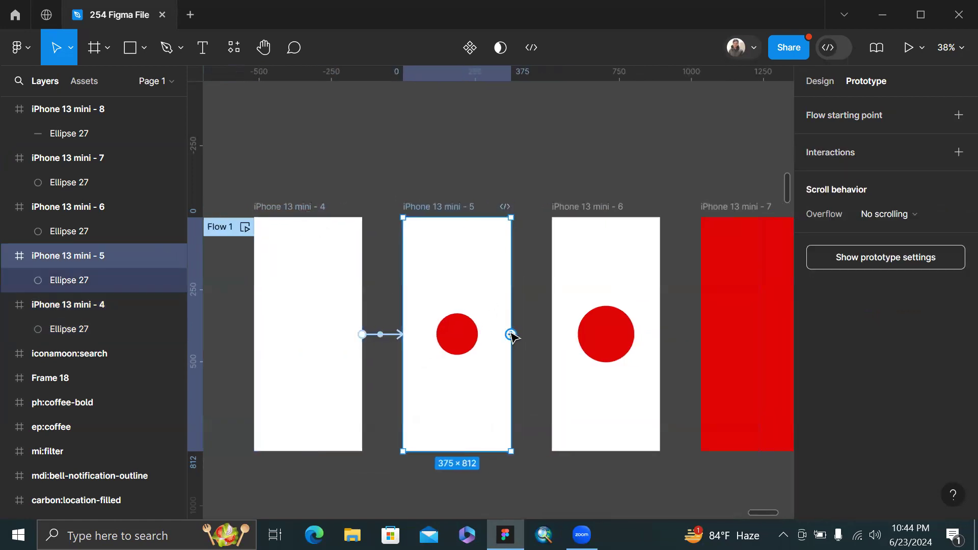
left_click_drag(511, 334, 590, 343)
scroll(510, 357, "right", 2)
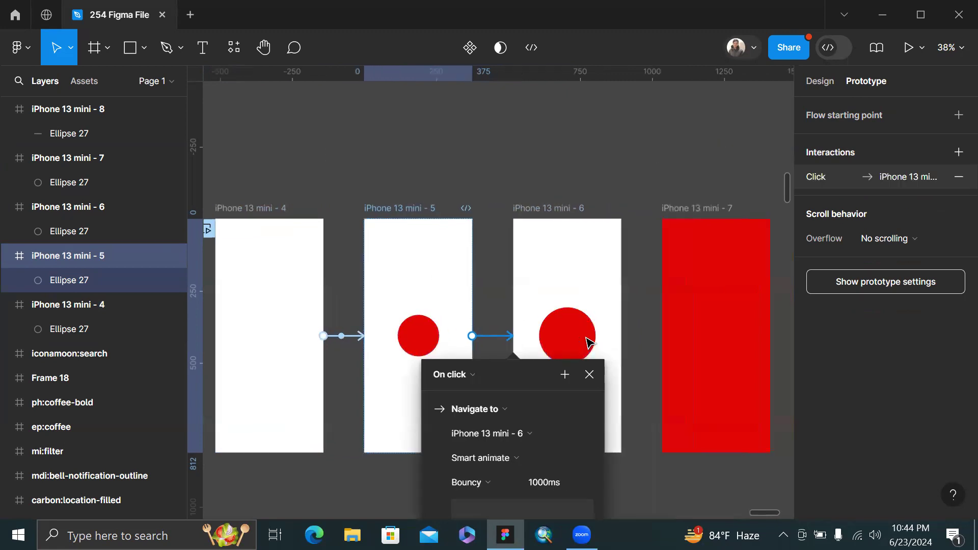
left_click(387, 381)
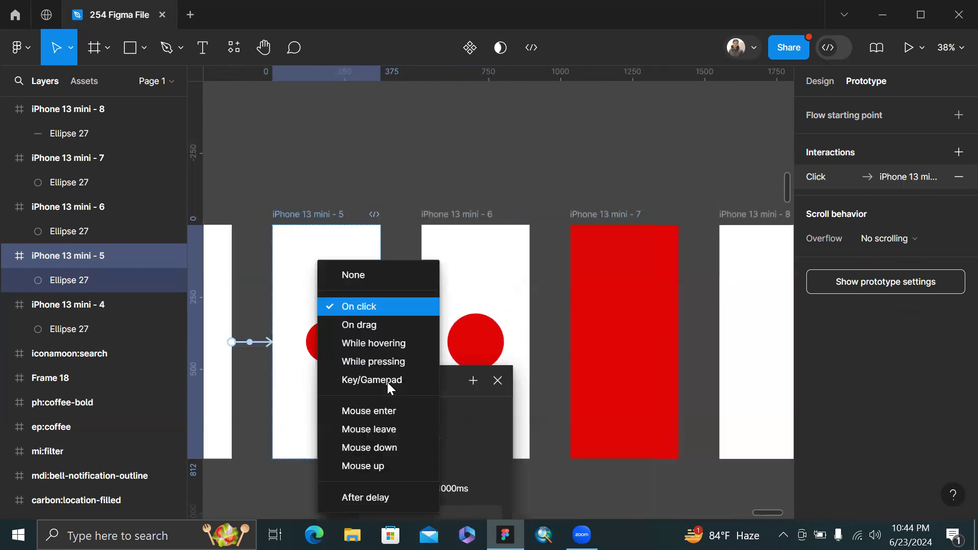
left_click(358, 499)
scroll(411, 240, "left", 2)
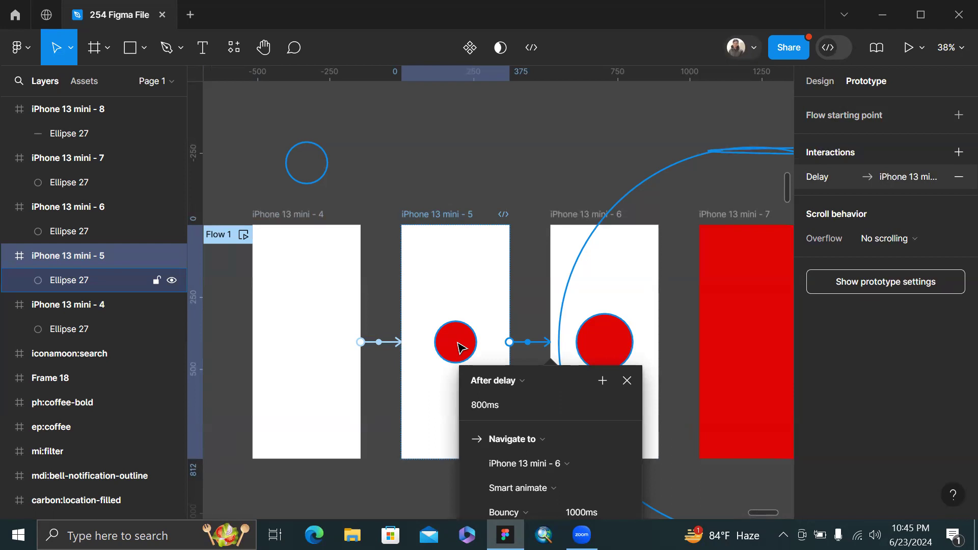
left_click(509, 385)
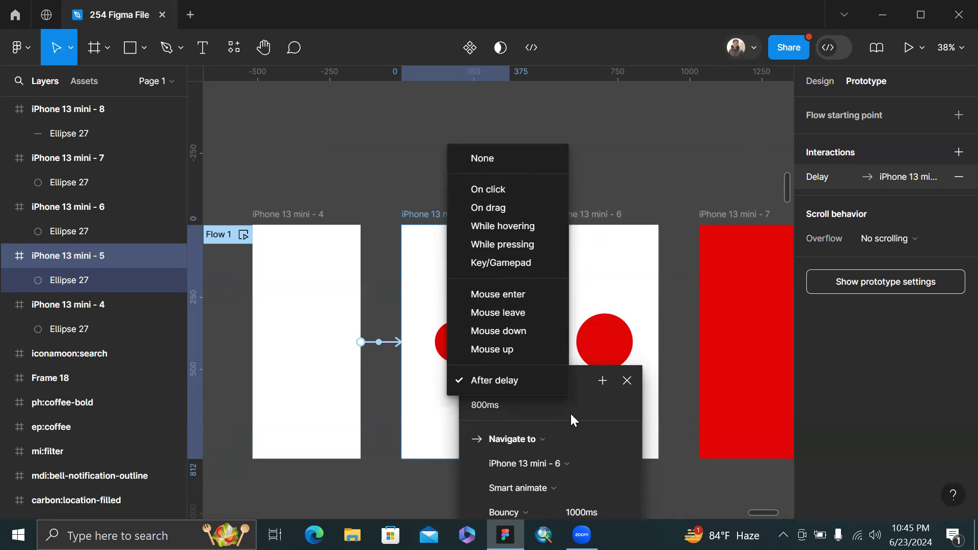
left_click(578, 392)
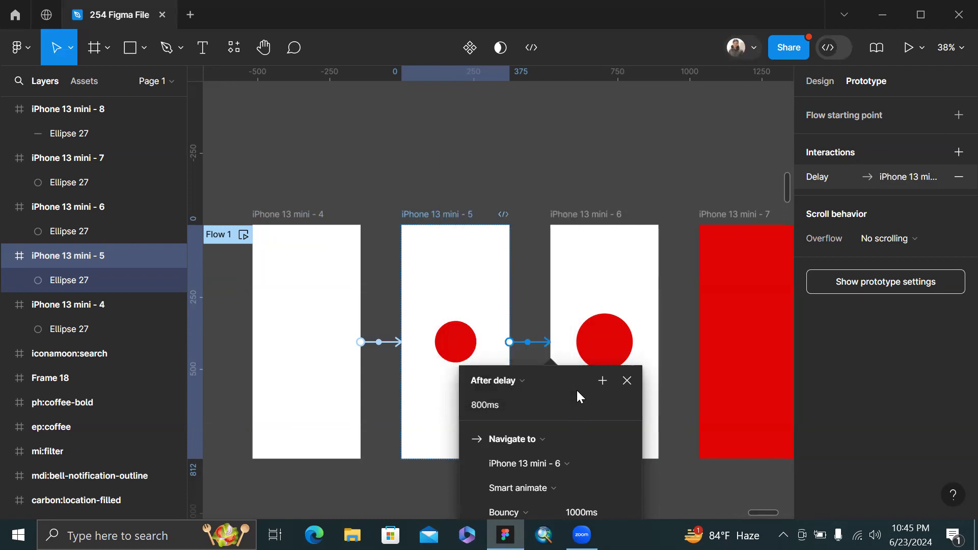
Set the delay of the iPhone 13 mini - 5 interaction to 200 ms and its easing to Quick.
left_click_drag(570, 387, 638, 222)
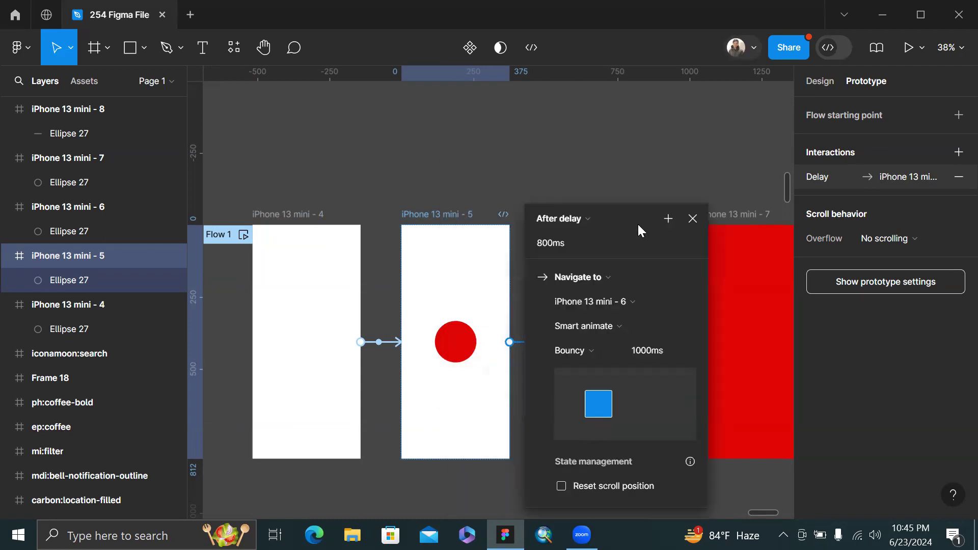
left_click(583, 242)
type("1ms")
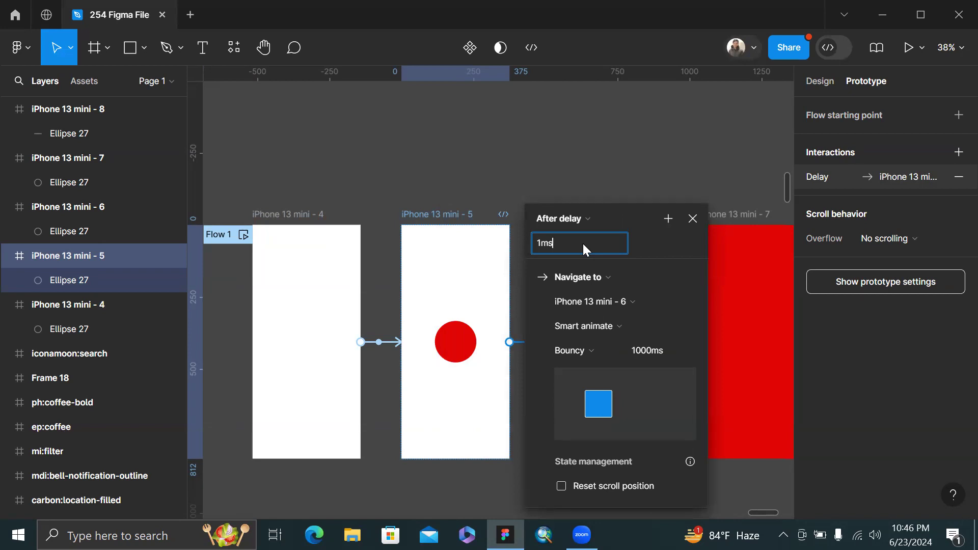
key("BackSpace")
key("BackSpace")
key("BackSpace")
type("200")
left_click(603, 352)
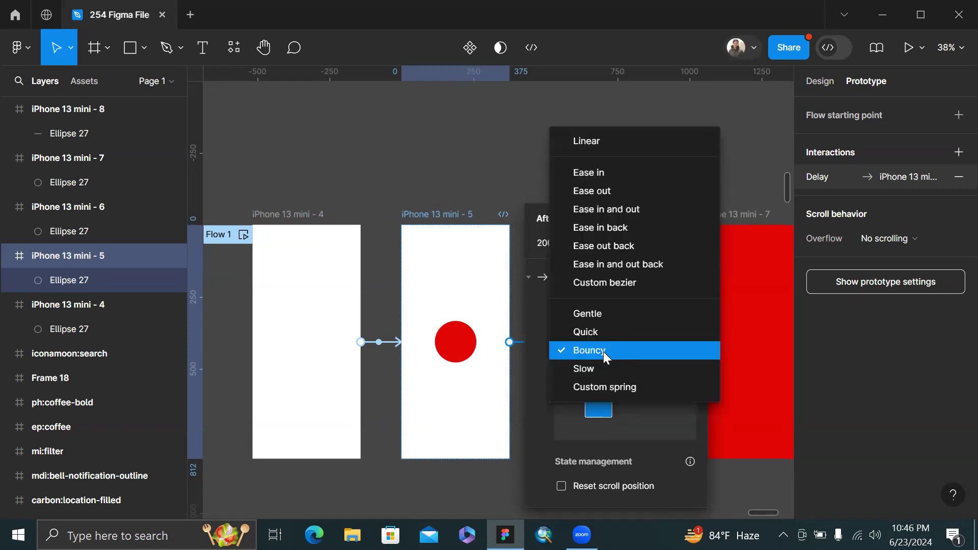
left_click(623, 334)
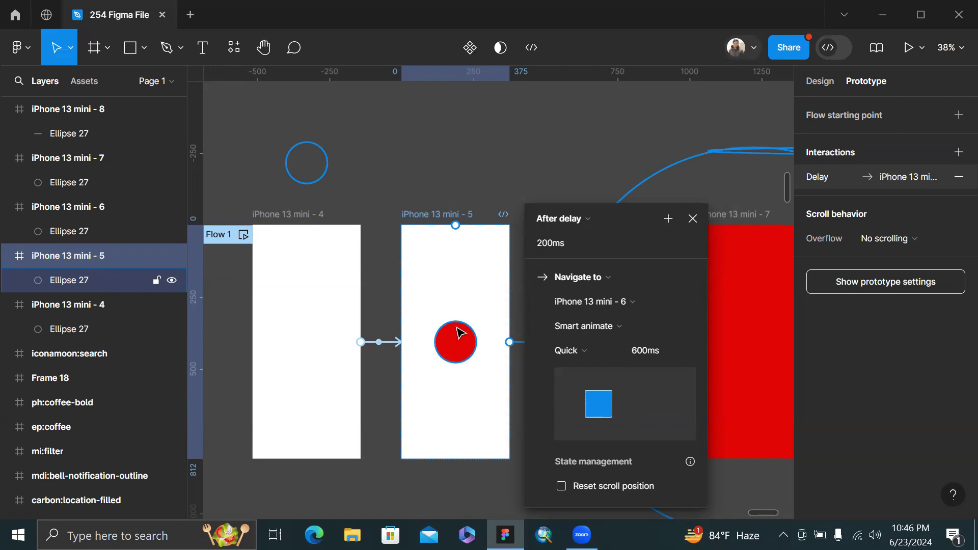
Connect the iPhone 13 mini - 6 frame to iPhone 13 mini - 7 as a prototype interaction with the After delay trigger.
scroll(461, 334, "right", 3)
scroll(459, 355, "right", 4)
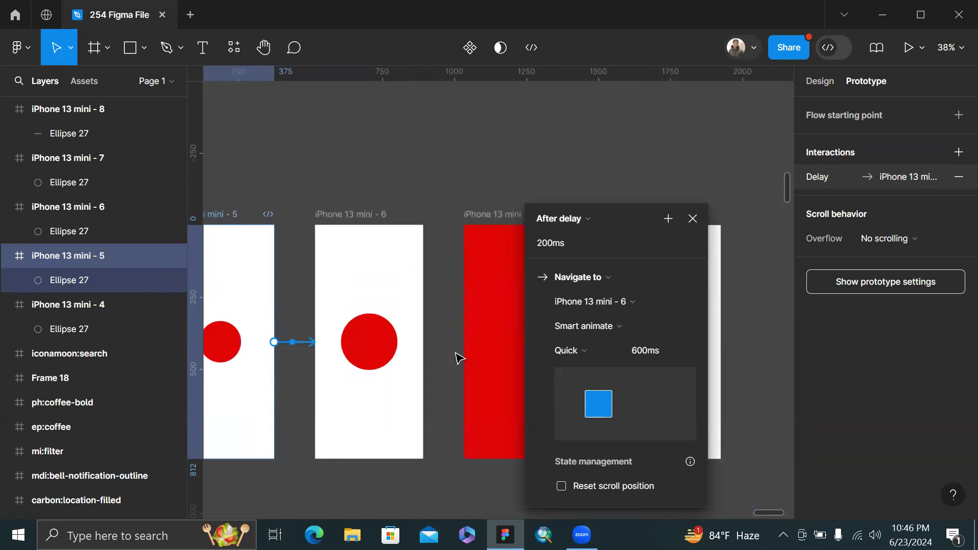
scroll(415, 323, "right", 2)
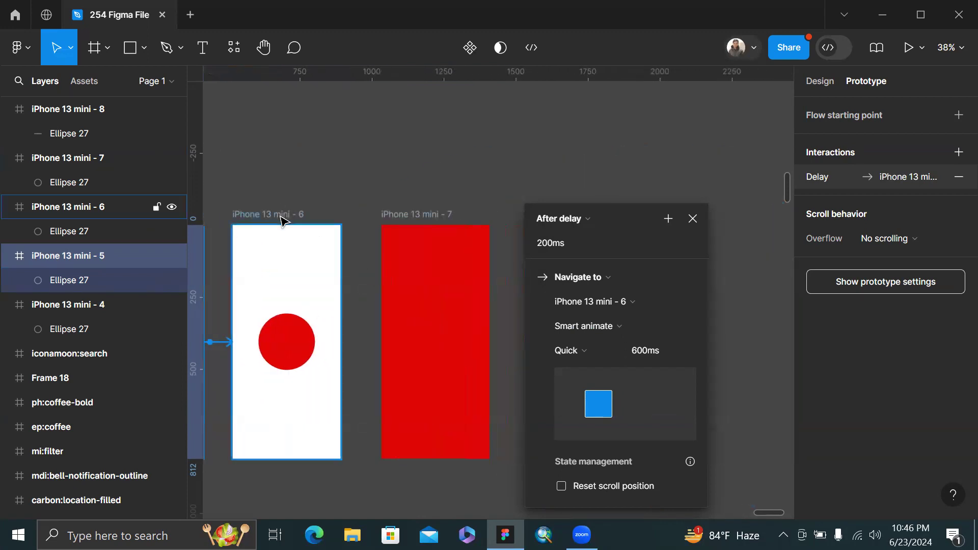
left_click(256, 217)
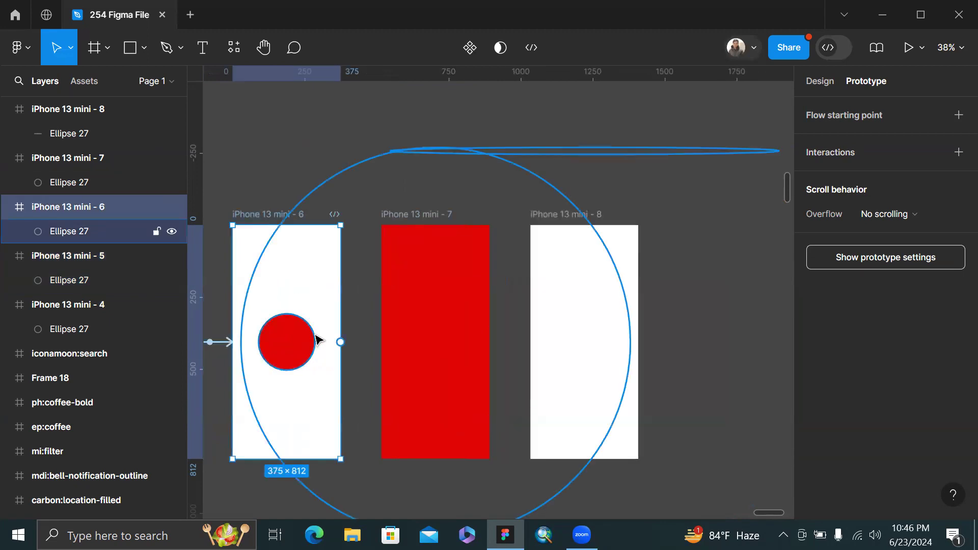
left_click_drag(340, 342, 430, 367)
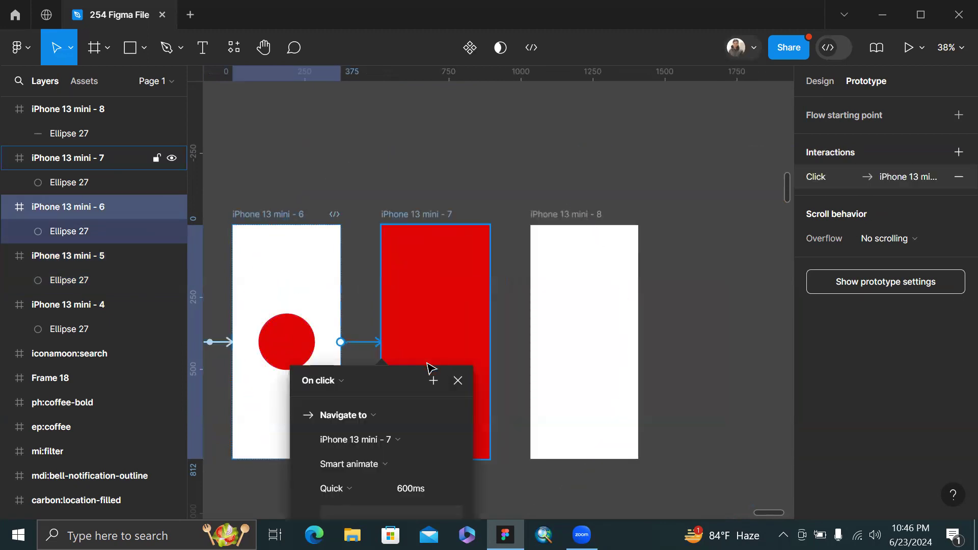
left_click(341, 381)
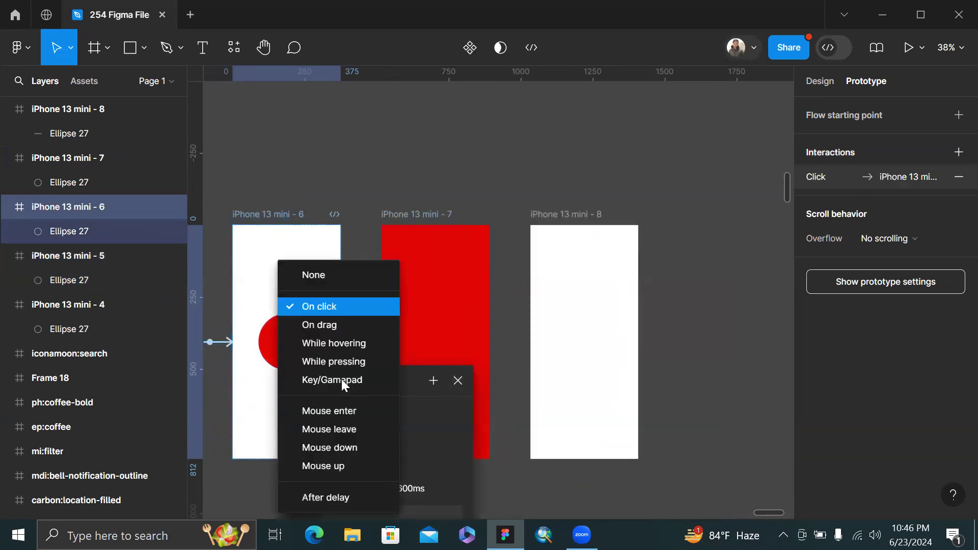
left_click(320, 496)
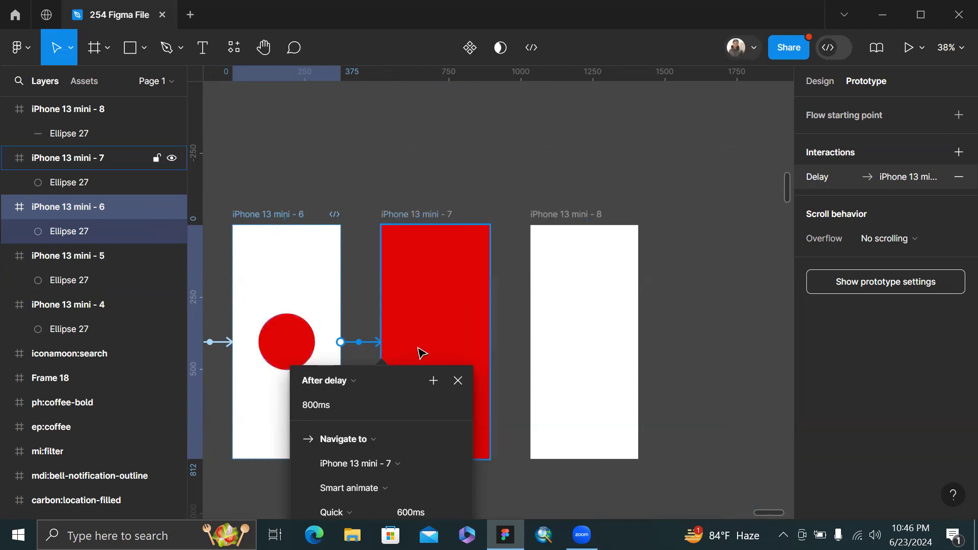
Set the delay of the iPhone 13 mini - 6 interaction to 200 ms.
left_click_drag(386, 380, 527, 193)
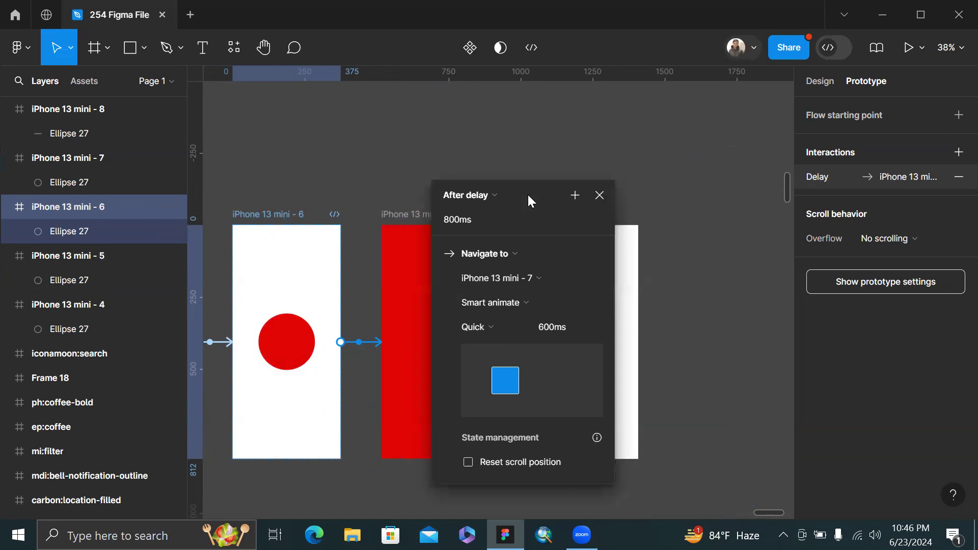
left_click(491, 194)
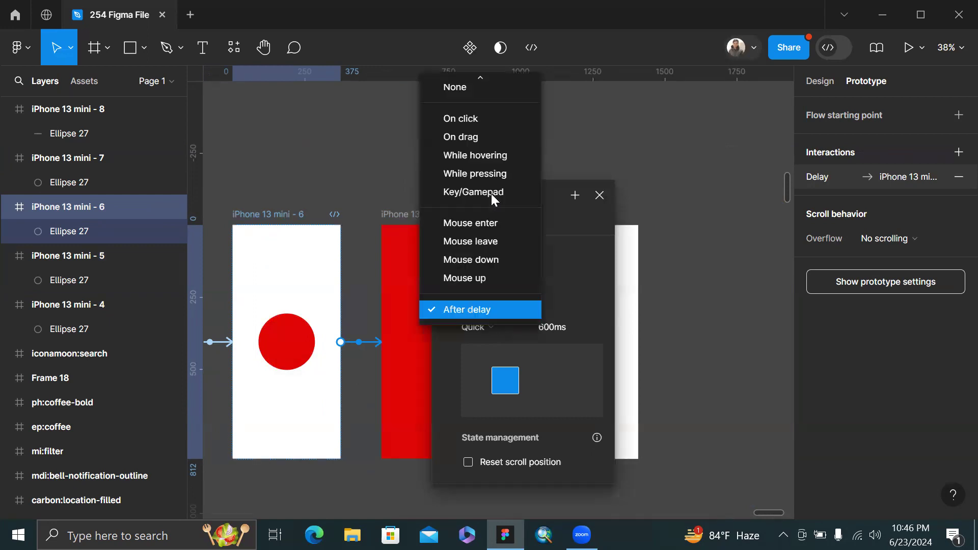
left_click(500, 317)
left_click(490, 222)
type("200m")
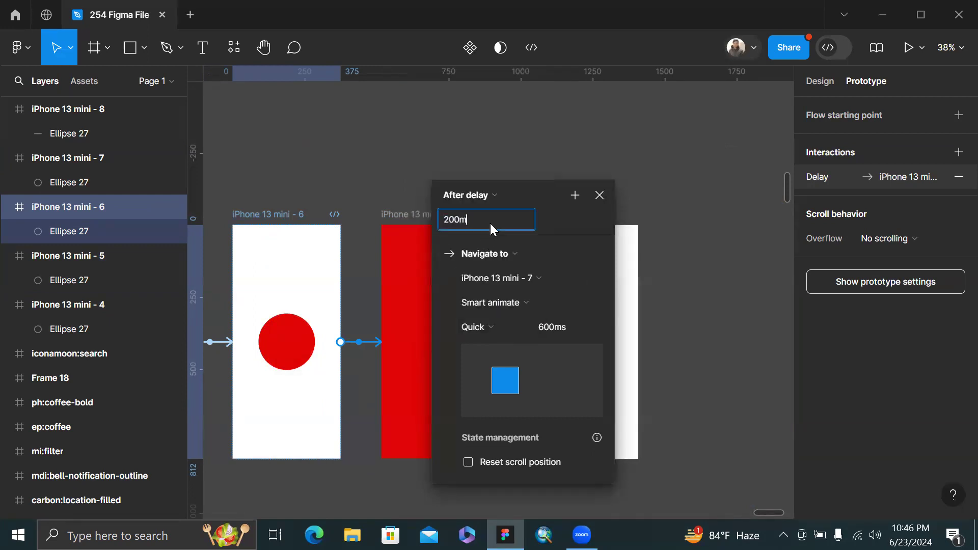
key("Return")
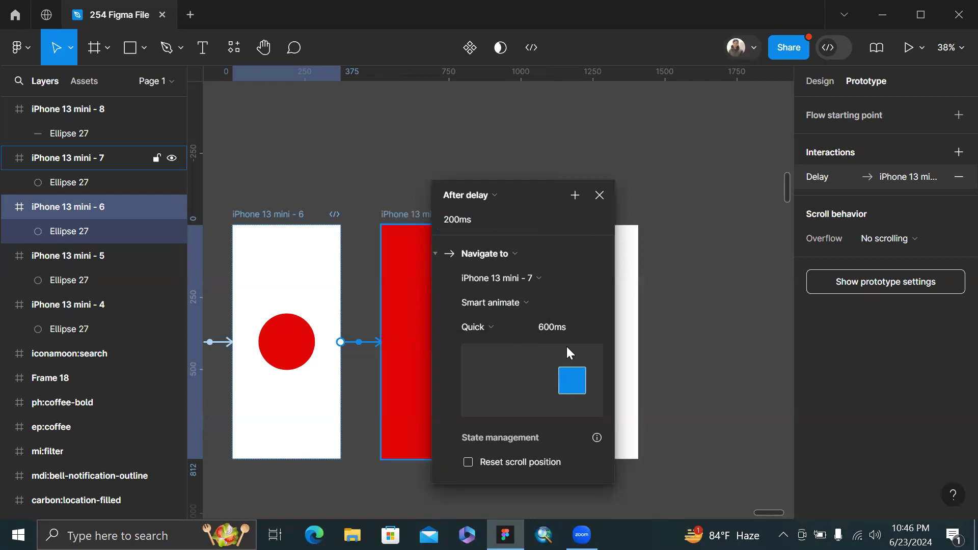
Give the iPhone 13 mini - 6 transition Gentle easing, keeping Smart animate as its animation.
left_click(484, 327)
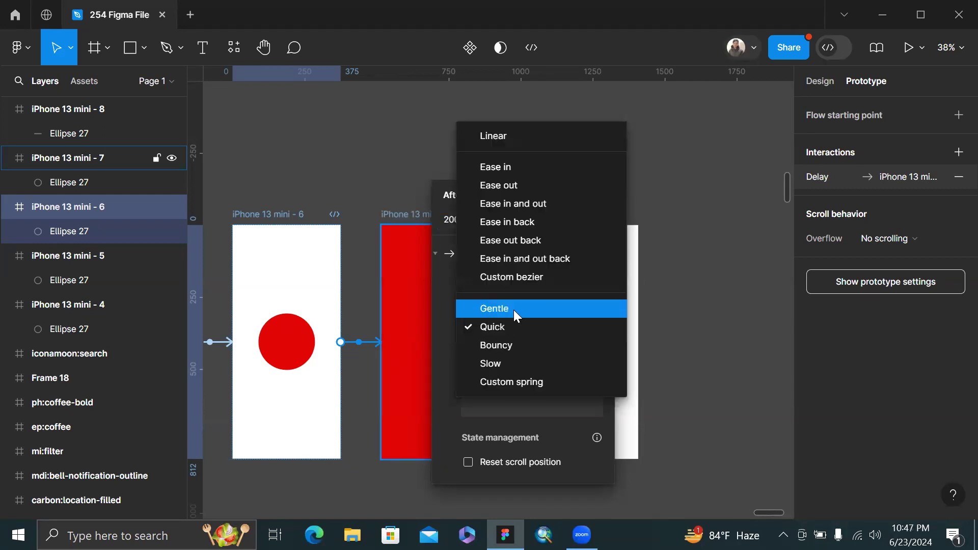
left_click(514, 310)
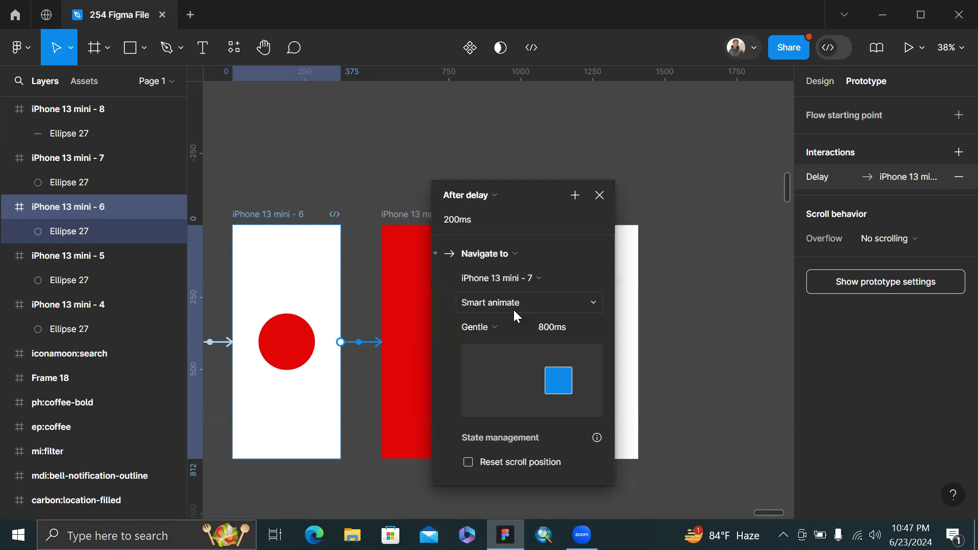
left_click(513, 308)
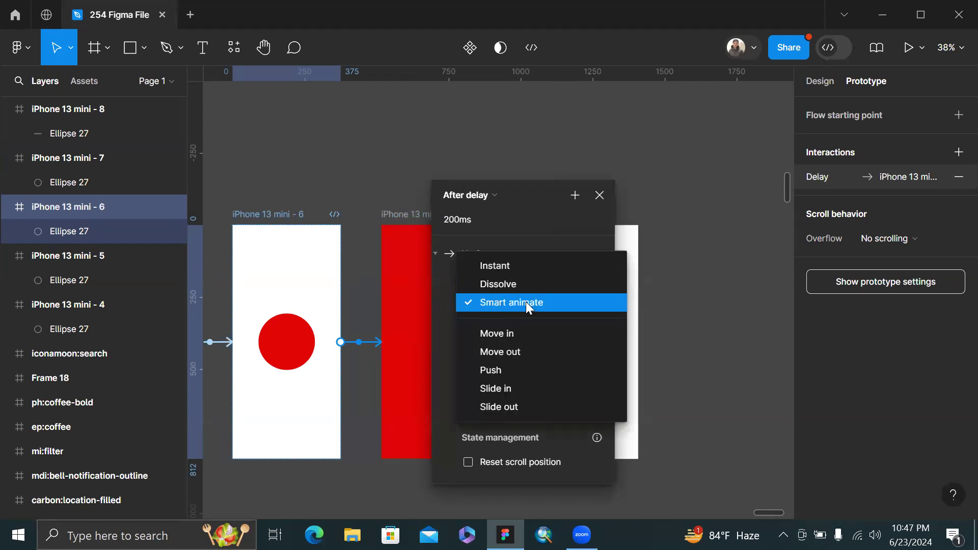
left_click(526, 304)
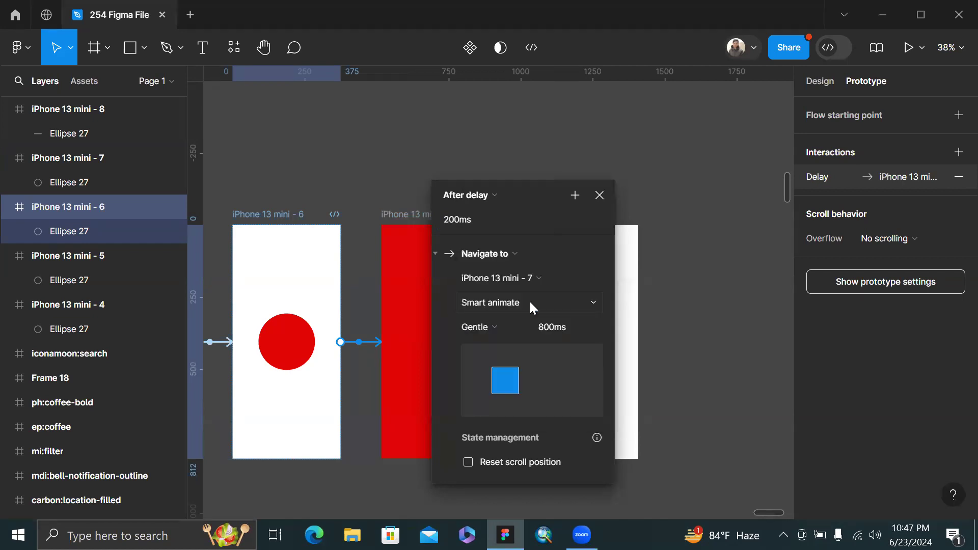
left_click(505, 320)
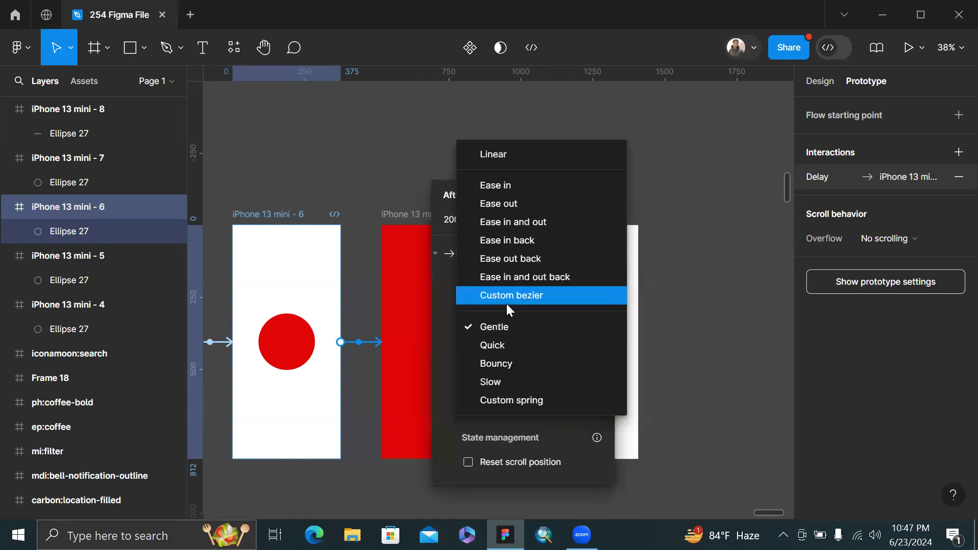
left_click(507, 326)
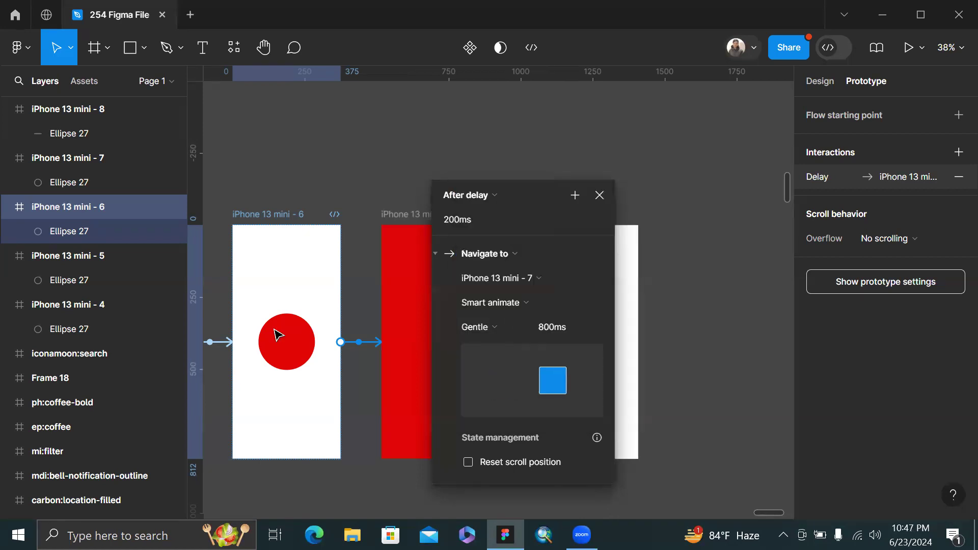
Try Slow easing on the iPhone 13 mini - 5 transition and undo the change.
scroll(356, 354, "left", 3)
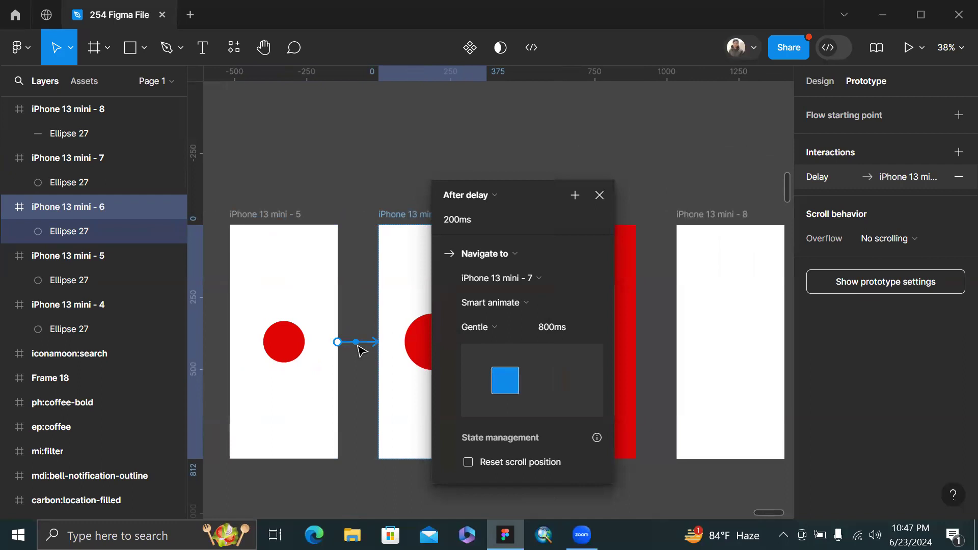
left_click(360, 347)
left_click(475, 332)
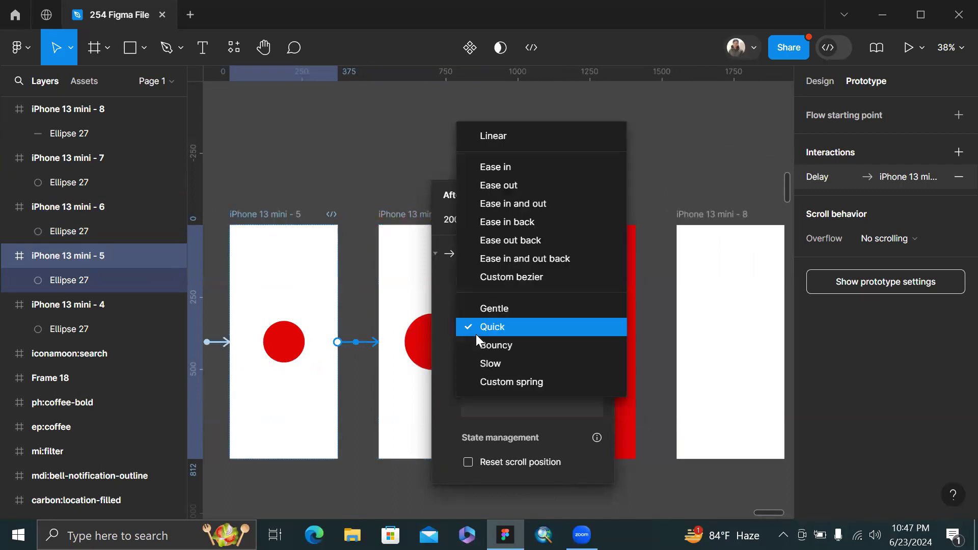
left_click(485, 364)
key("ctrl+z")
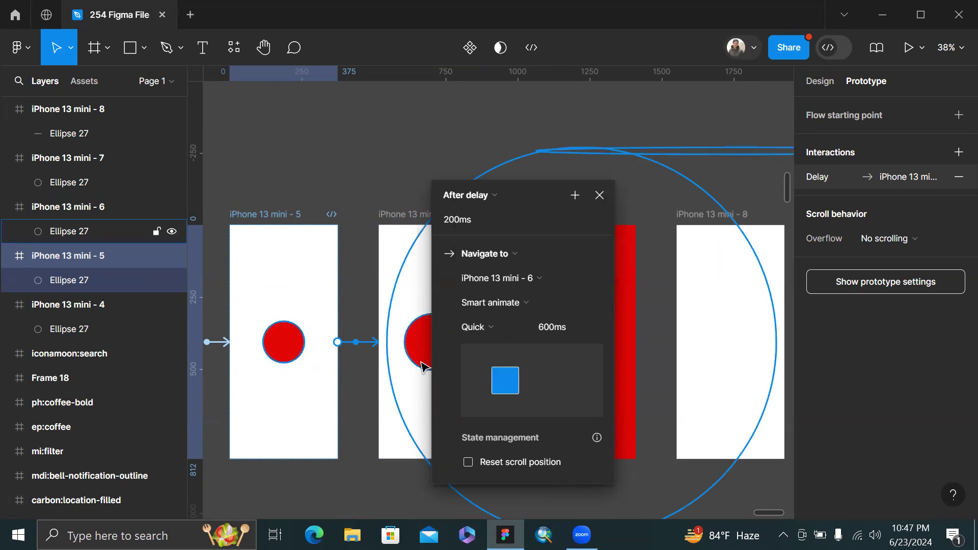
Review the trigger, delay and animation settings of the interaction from iPhone 13 mini - 6 to iPhone 13 mini - 7.
scroll(349, 305, "right", 5)
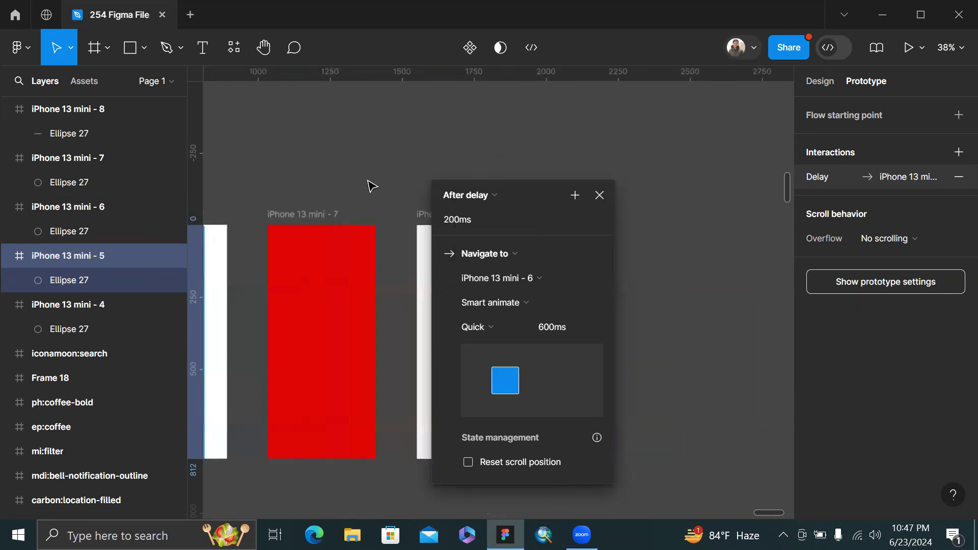
scroll(303, 216, "left", 5)
left_click(293, 227)
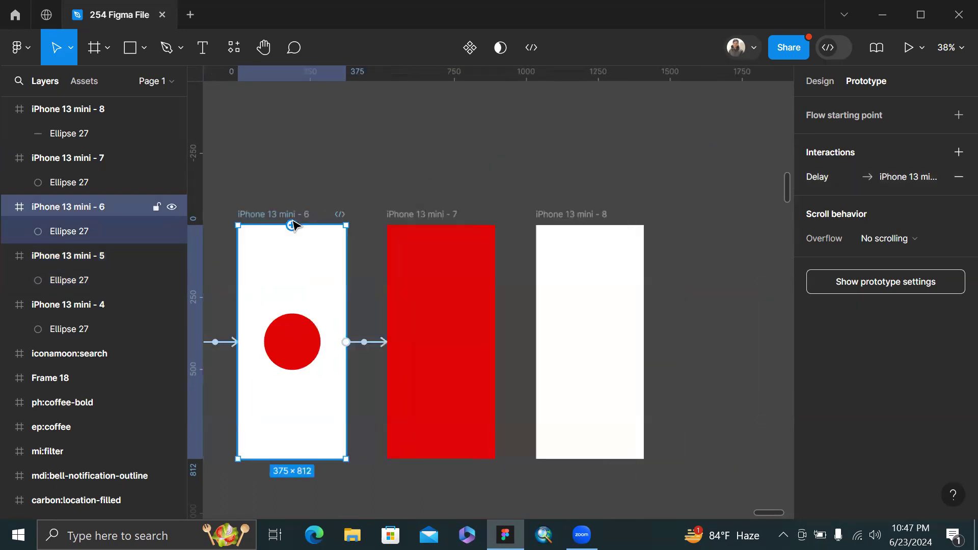
left_click(370, 345)
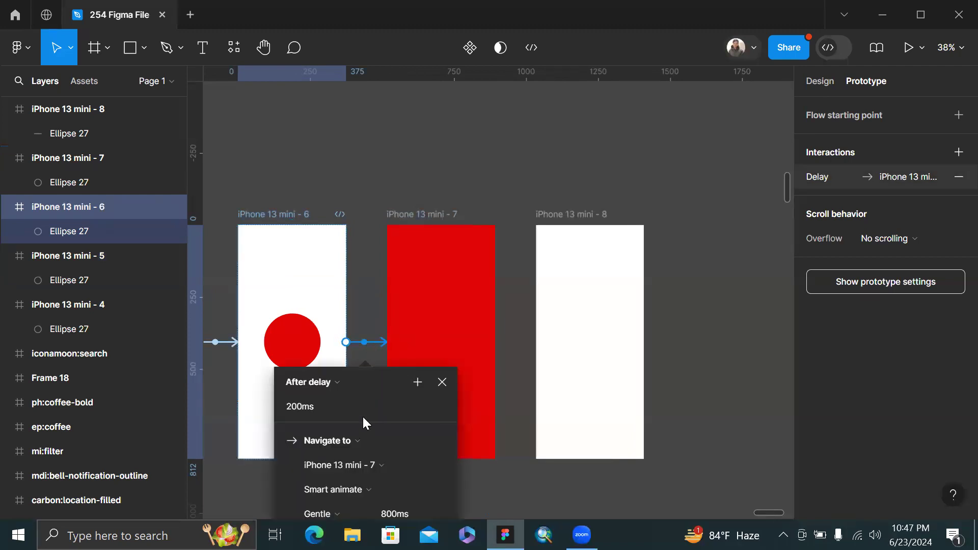
left_click_drag(375, 377, 612, 169)
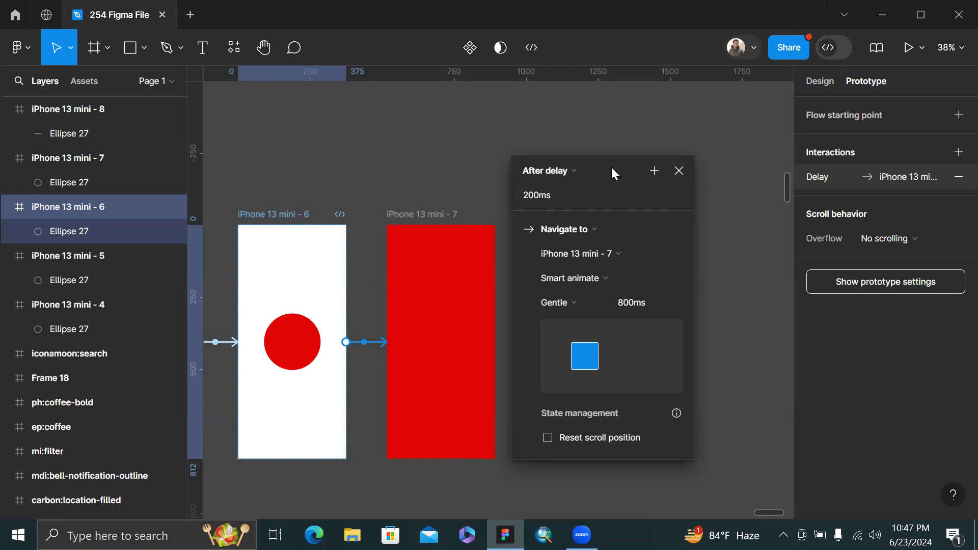
Connect the iPhone 13 mini - 7 frame to iPhone 13 mini - 8 as a prototype interaction with the After delay trigger.
scroll(610, 166, "right", 3)
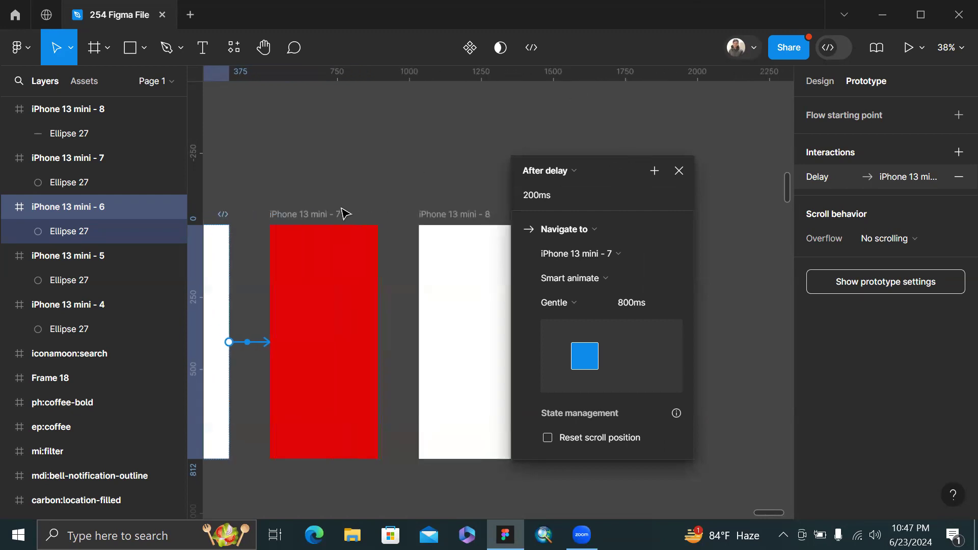
left_click(330, 220)
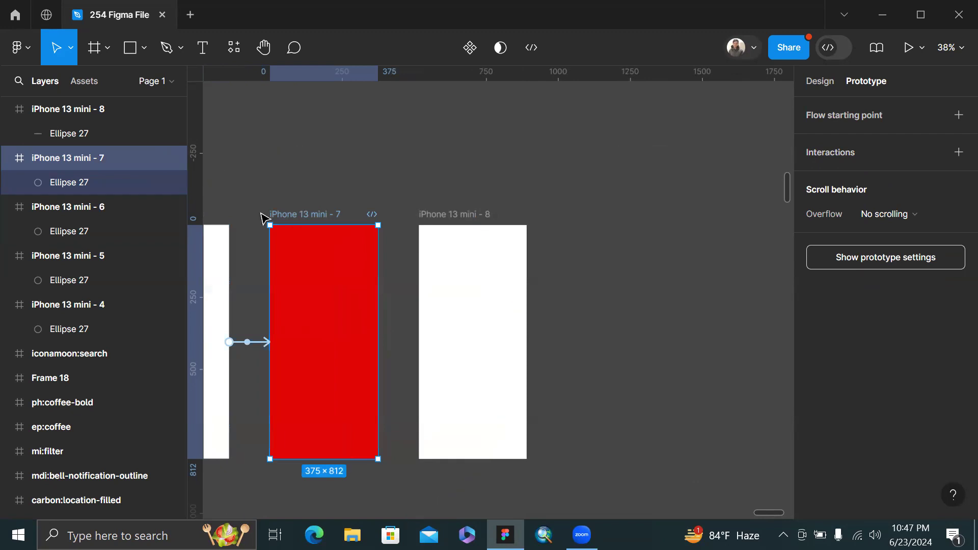
scroll(257, 216, "left", 5)
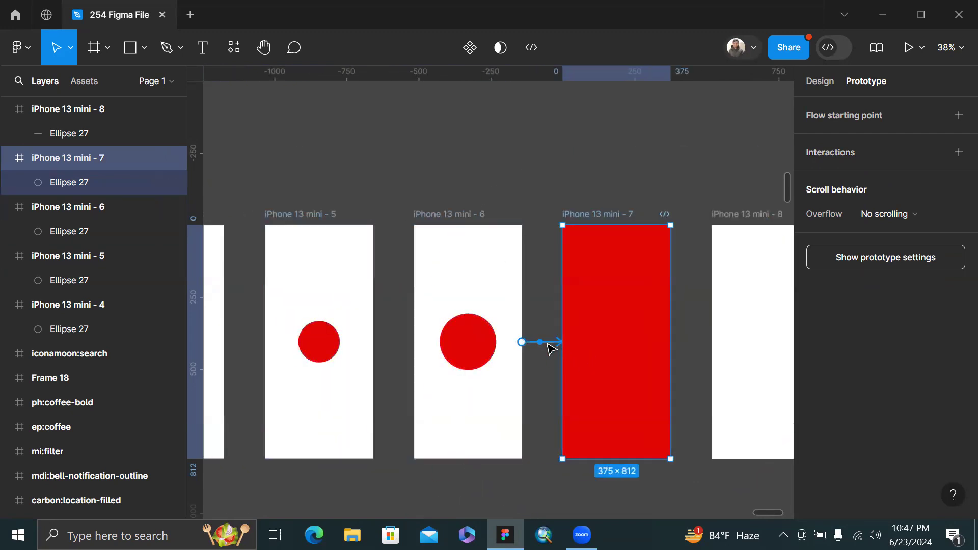
left_click(552, 348)
left_click(601, 214)
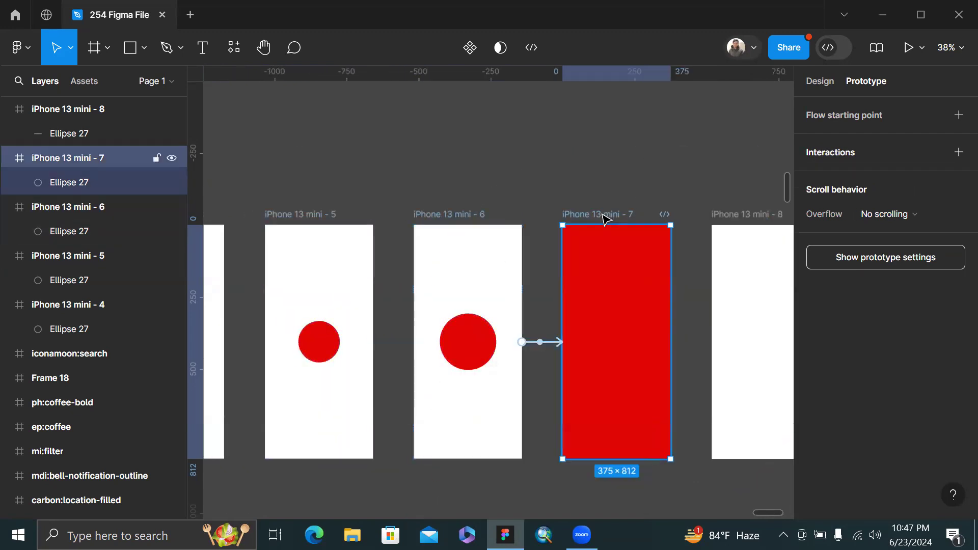
scroll(630, 338, "right", 2)
scroll(630, 338, "right", 5)
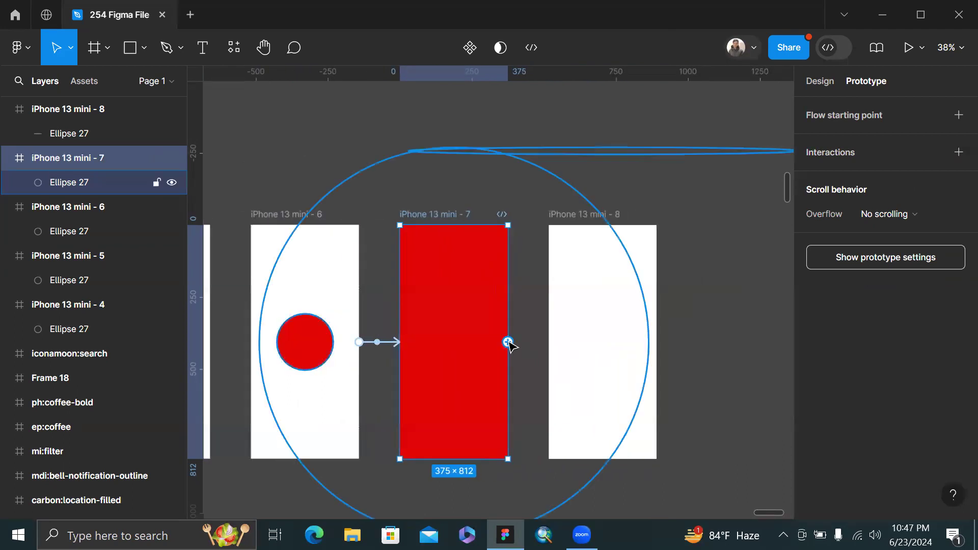
left_click_drag(508, 342, 605, 356)
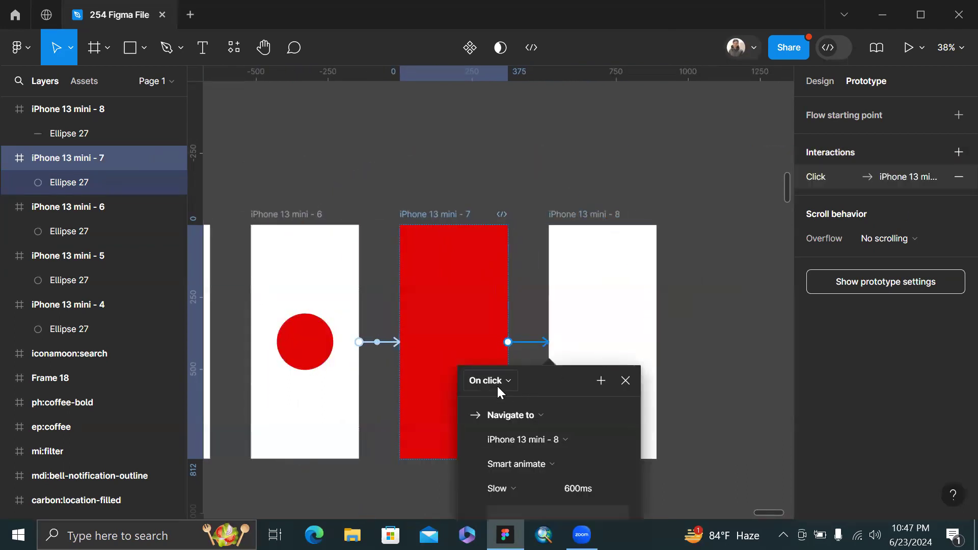
left_click(497, 384)
left_click(510, 494)
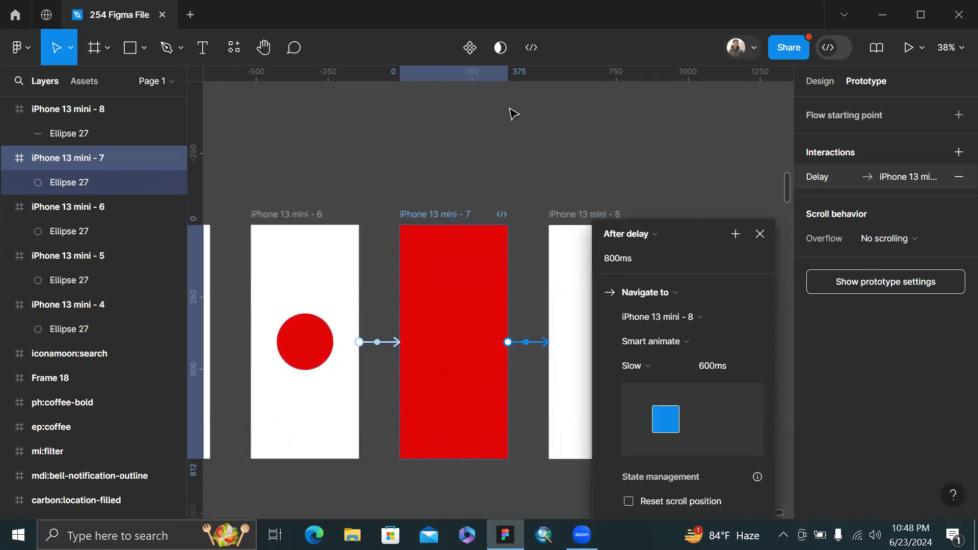
Set the delay of the iPhone 13 mini - 7 to iPhone 13 mini - 8 interaction to 200ms, keeping Slow easing.
left_click(641, 265)
type("200")
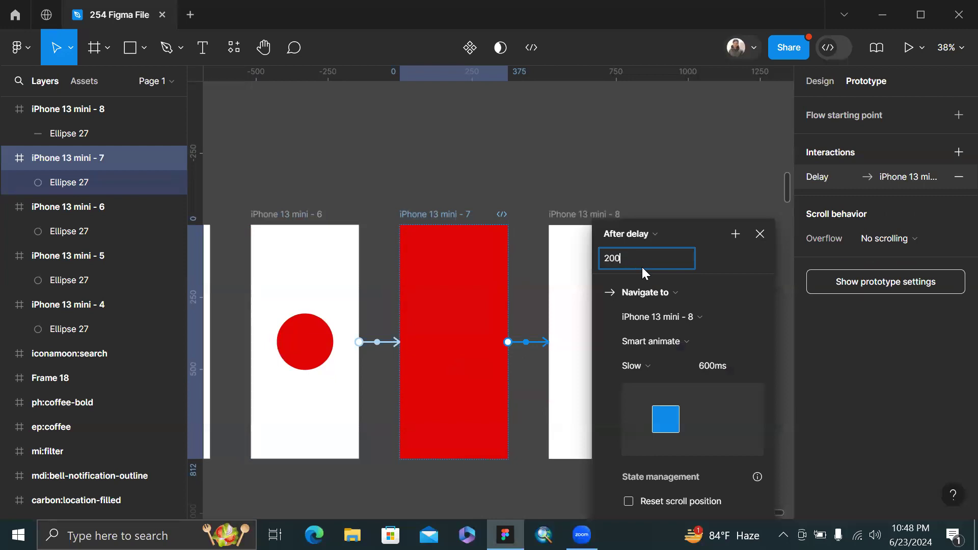
key("Return")
scroll(647, 347, "down", 3)
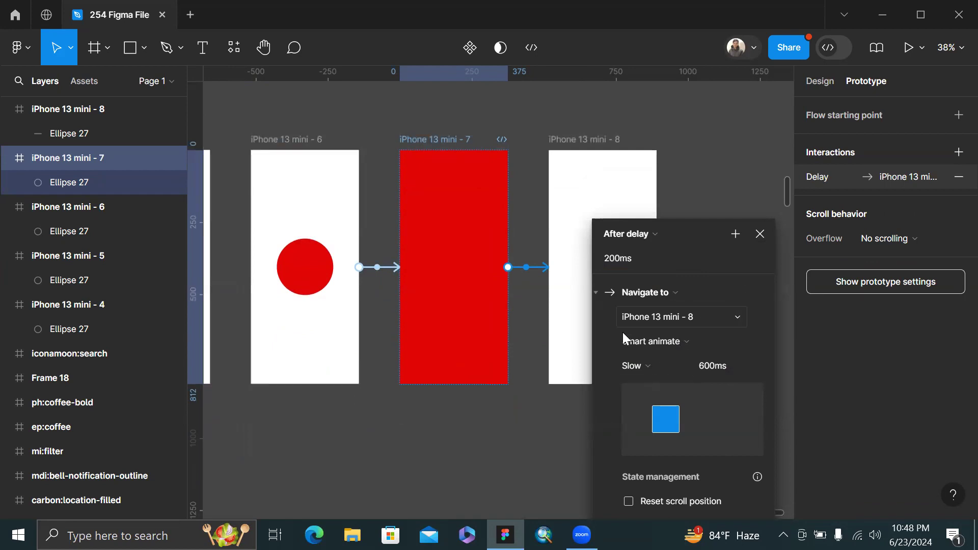
left_click(647, 366)
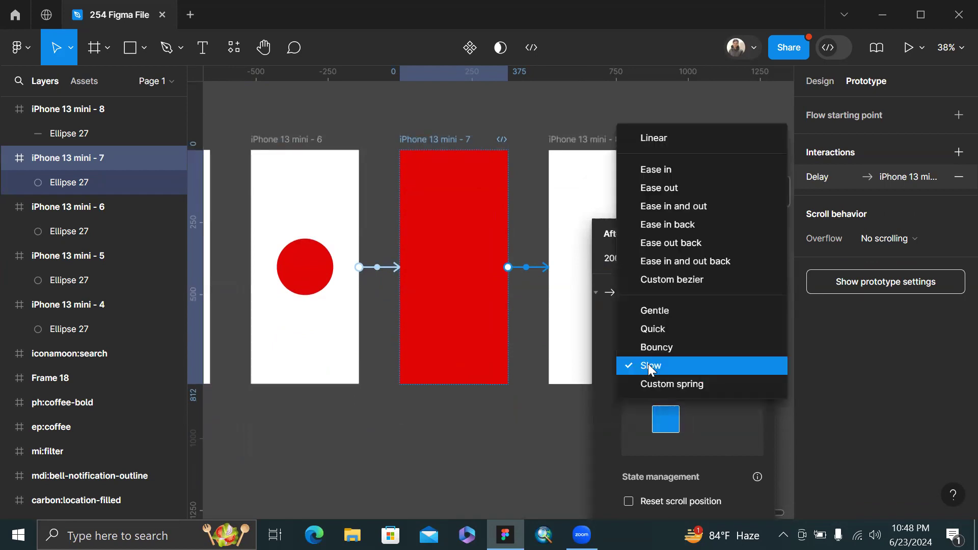
left_click(668, 365)
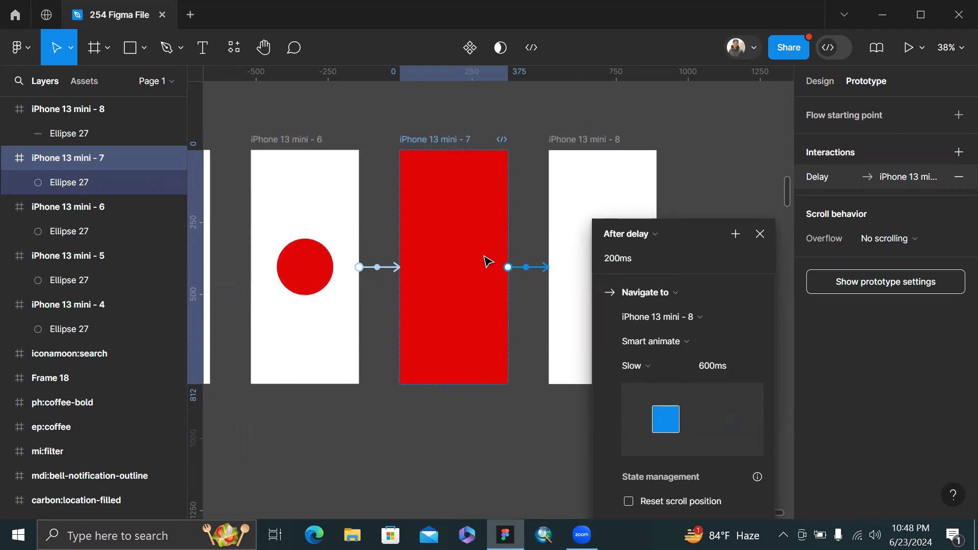
left_click(759, 235)
scroll(763, 237, "down", 3)
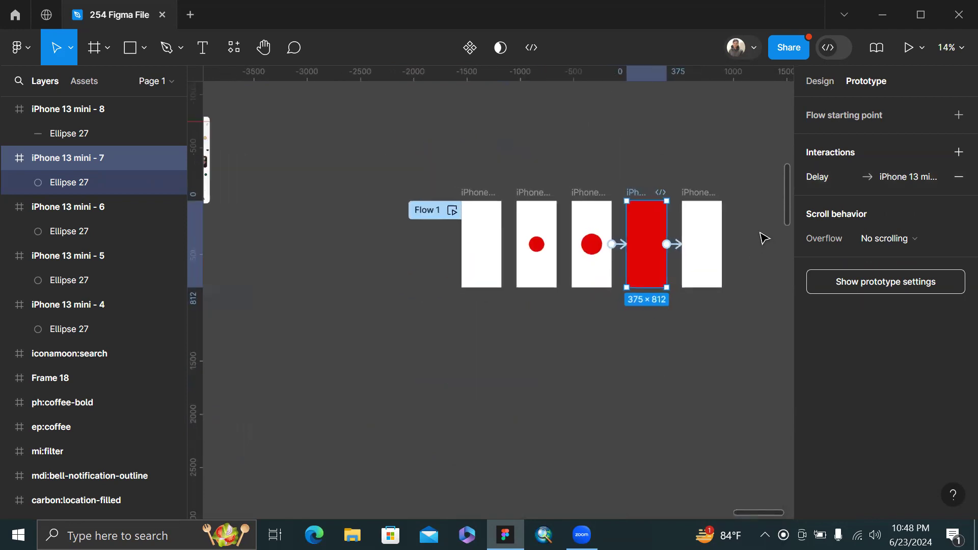
left_click(546, 185)
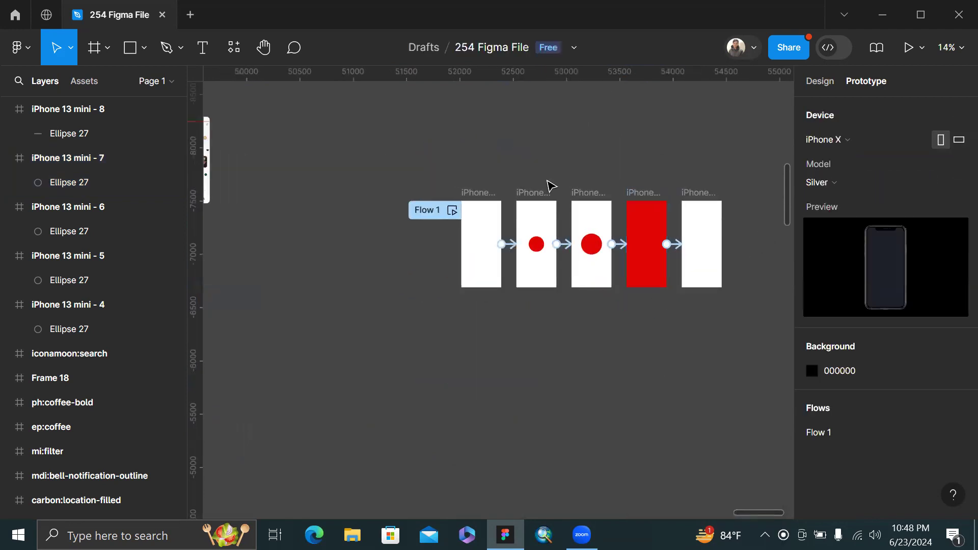
left_click(473, 199)
scroll(458, 232, "up", 2)
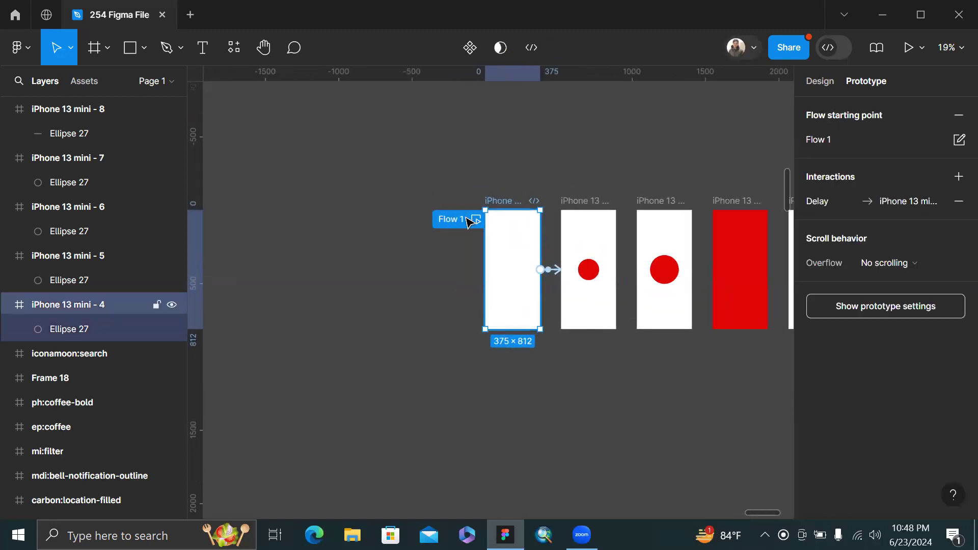
scroll(466, 221, "down", 4)
left_click_drag(437, 188, 459, 216)
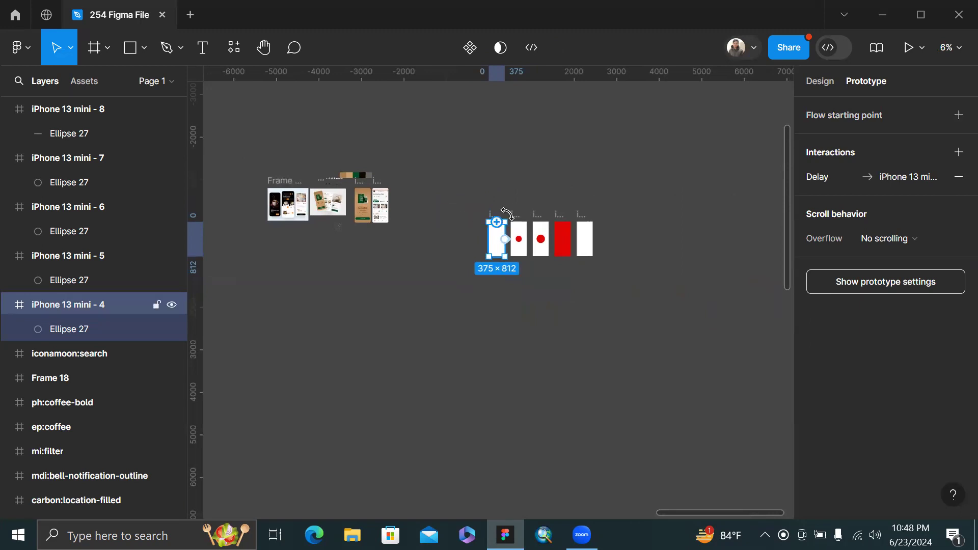
key("ctrl+z")
Preview Flow 1 from the iPhone 13 mini - 4 frame, also launch it in presentation view, and return to the design file.
left_click(523, 207)
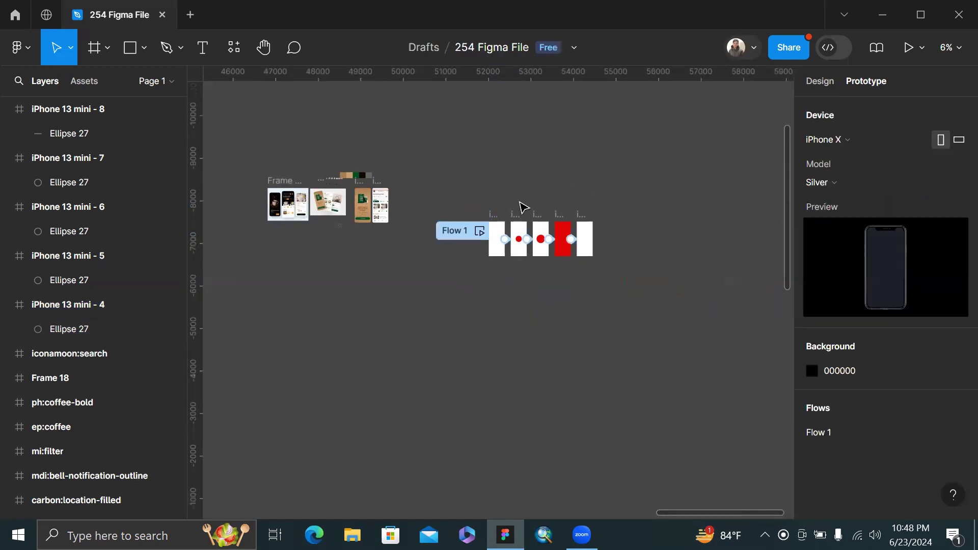
scroll(524, 207, "up", 4)
left_click(435, 271)
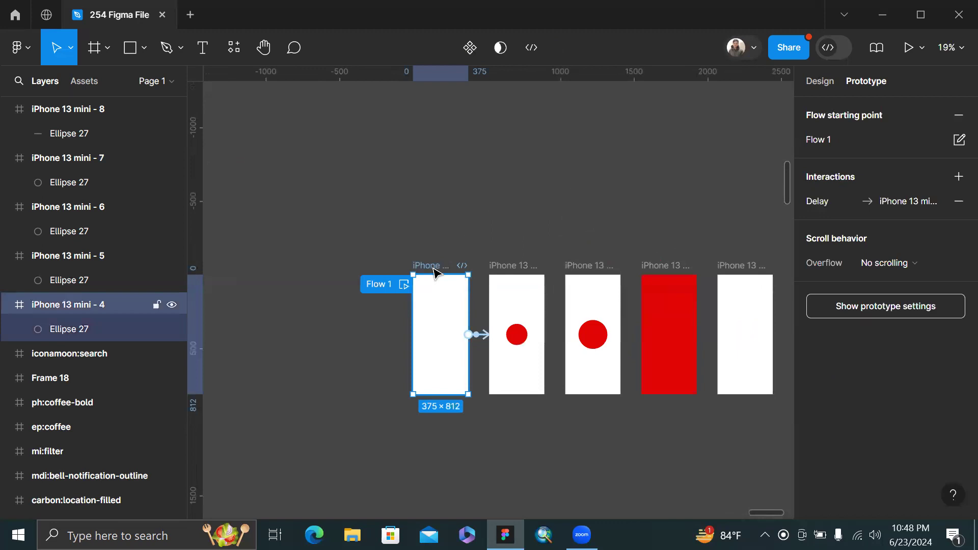
key("shift+space")
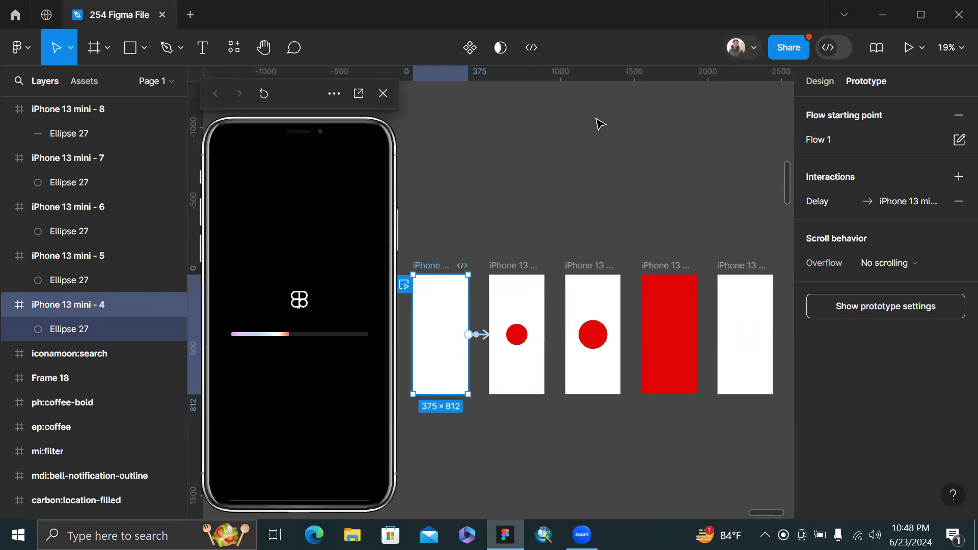
left_click(922, 49)
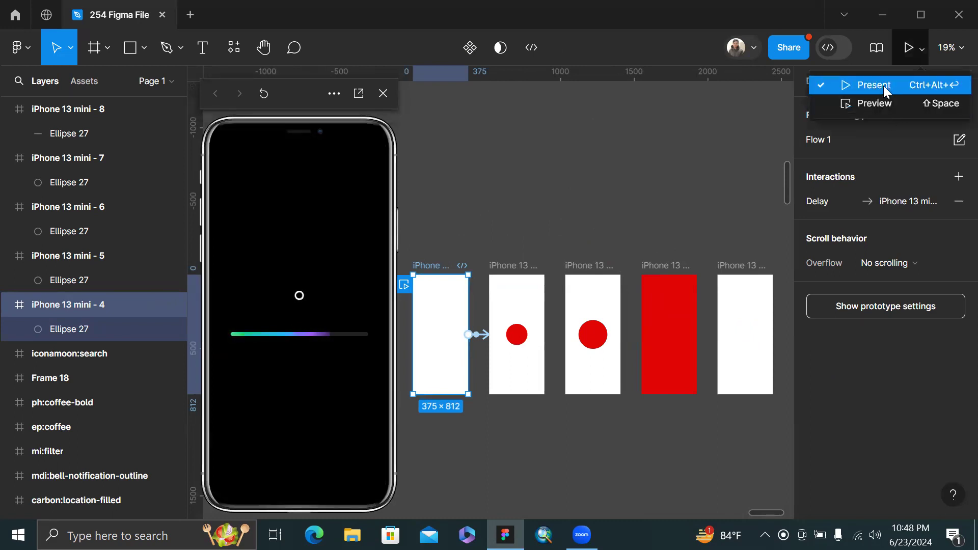
key("Escape")
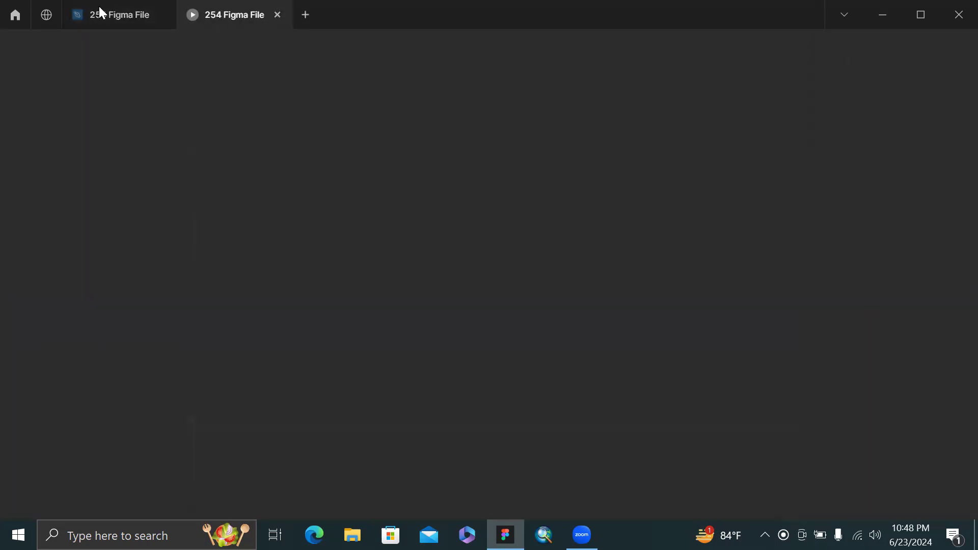
left_click(99, 9)
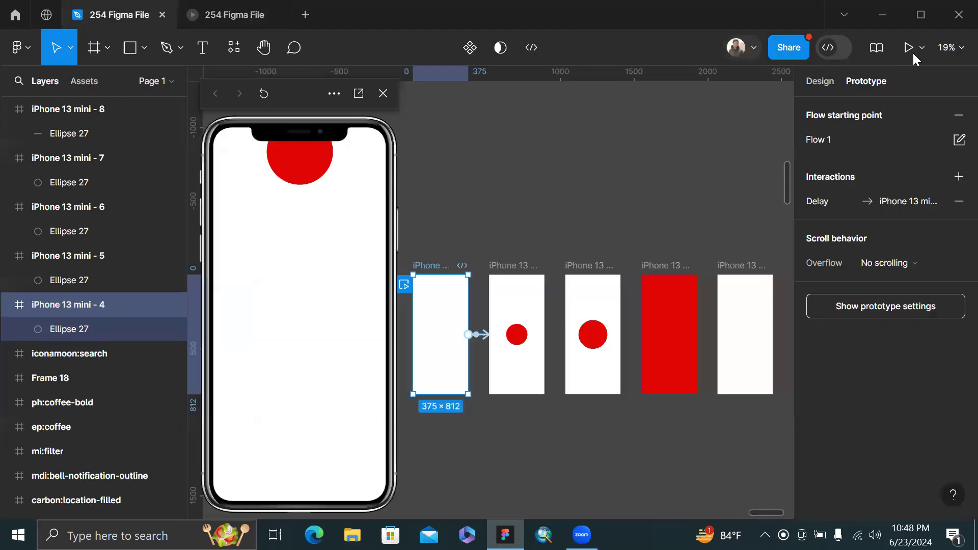
Restart the inline prototype preview to replay the circle animation.
left_click(917, 51)
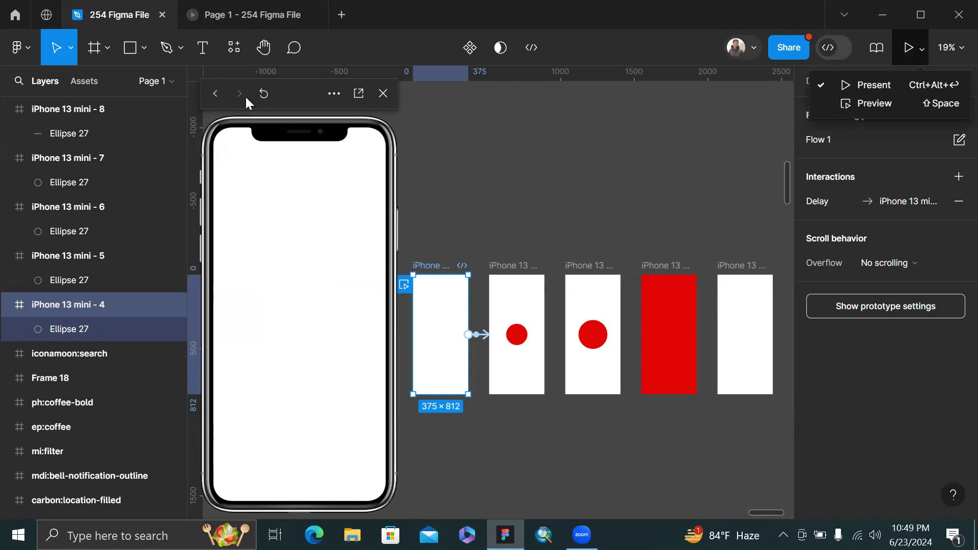
key("r")
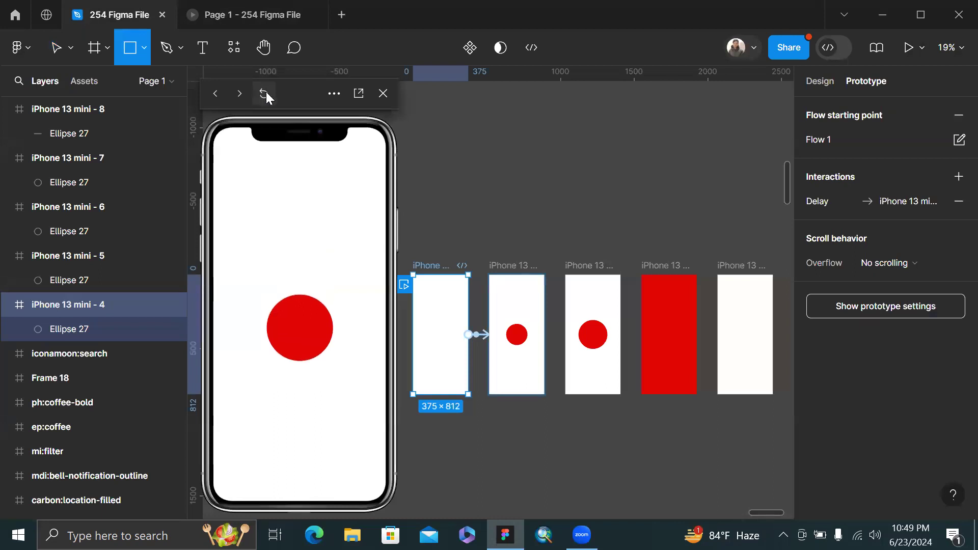
left_click(265, 93)
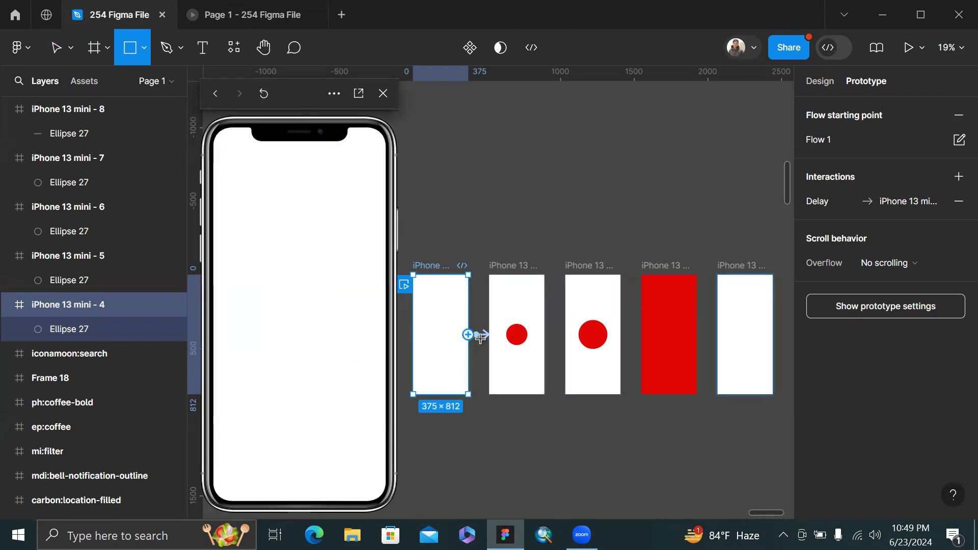
Change the Smart animate duration of the transition from iPhone 13 mini - 7 to iPhone 13 mini - 8.
scroll(501, 333, "up", 3)
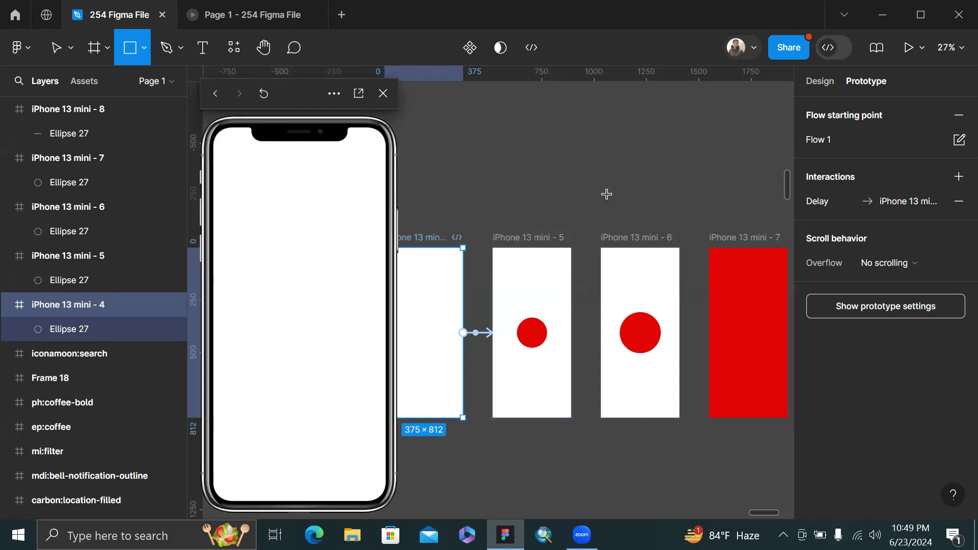
scroll(645, 242, "right", 3)
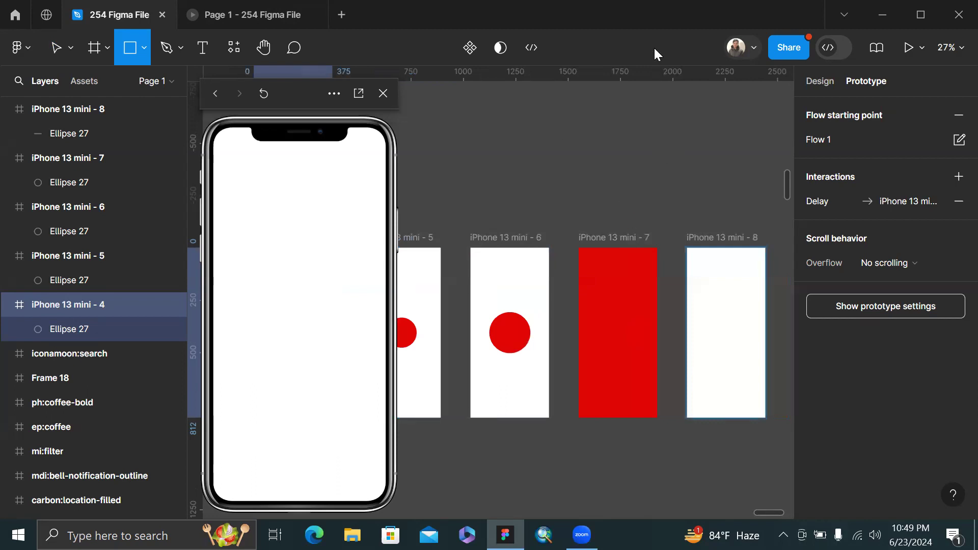
key("v")
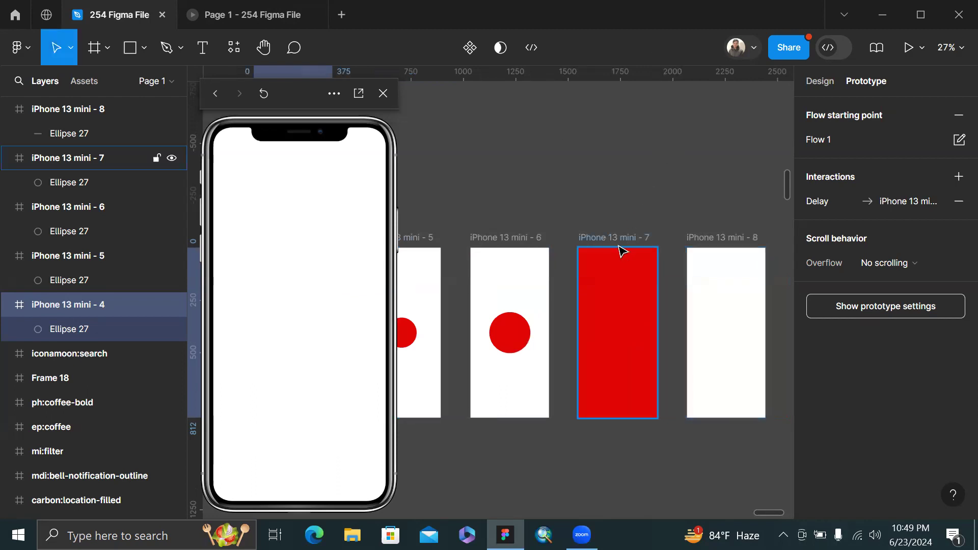
left_click(625, 241)
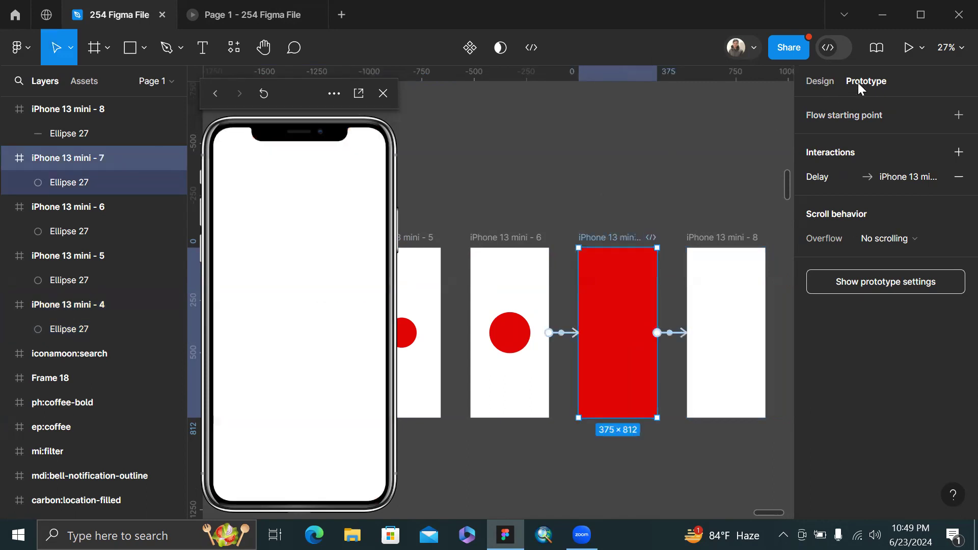
left_click(676, 337)
left_click(691, 502)
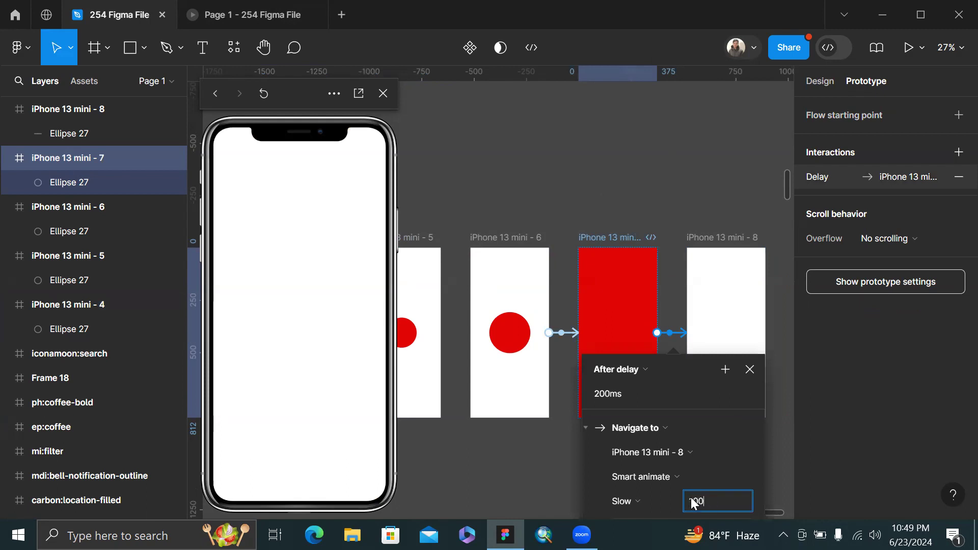
key("Return")
left_click(749, 370)
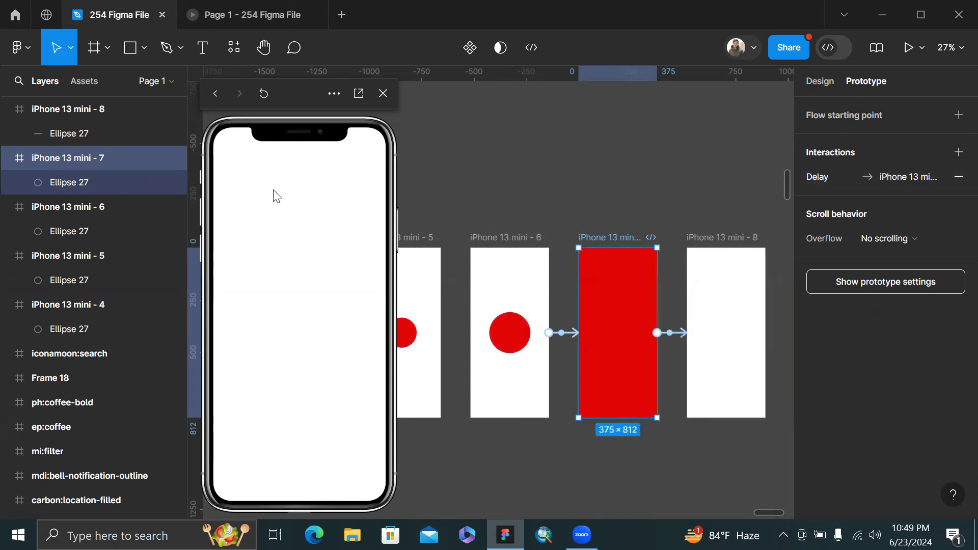
Replay the prototype preview from the iPhone 13 mini - 4 frame to check the changed transition, and close the preview.
left_click(263, 89)
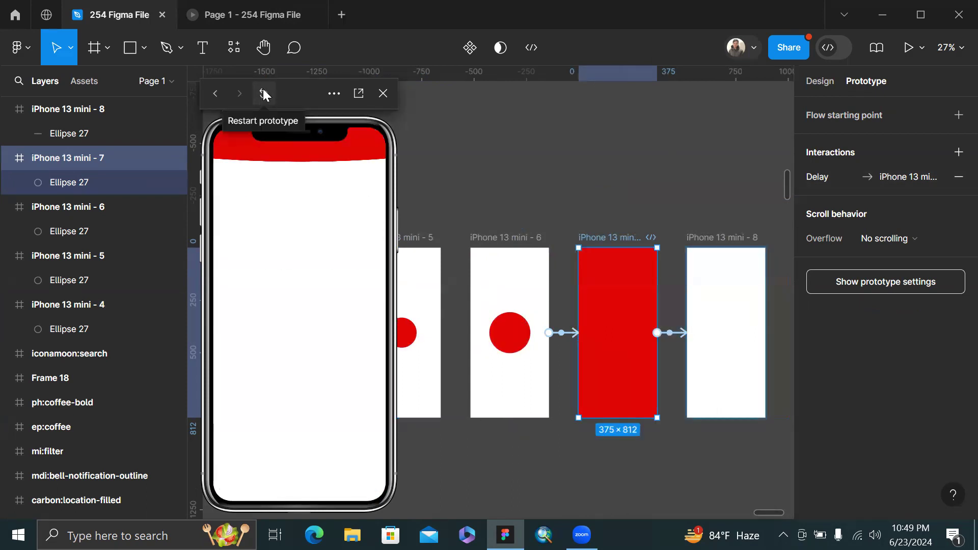
scroll(561, 189, "left", 5)
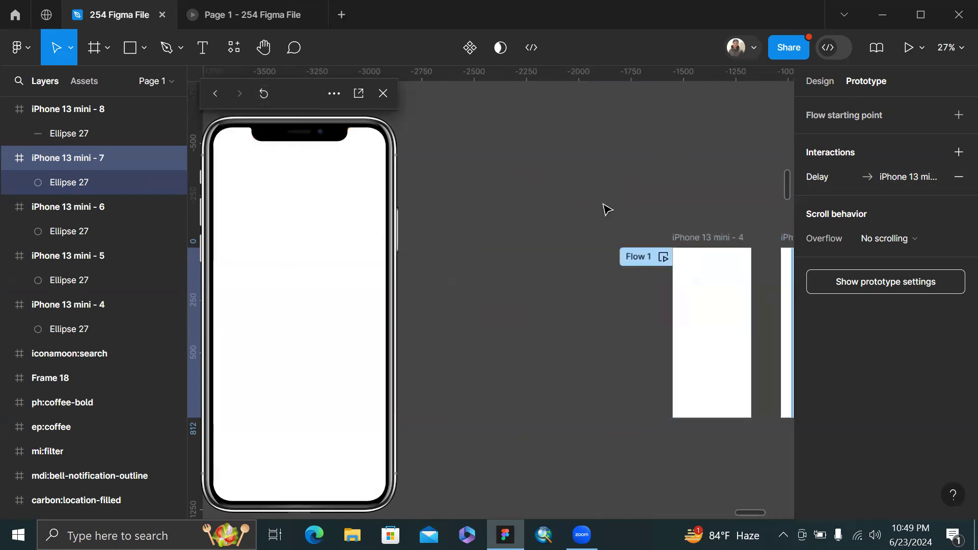
left_click(694, 238)
scroll(694, 238, "right", 3)
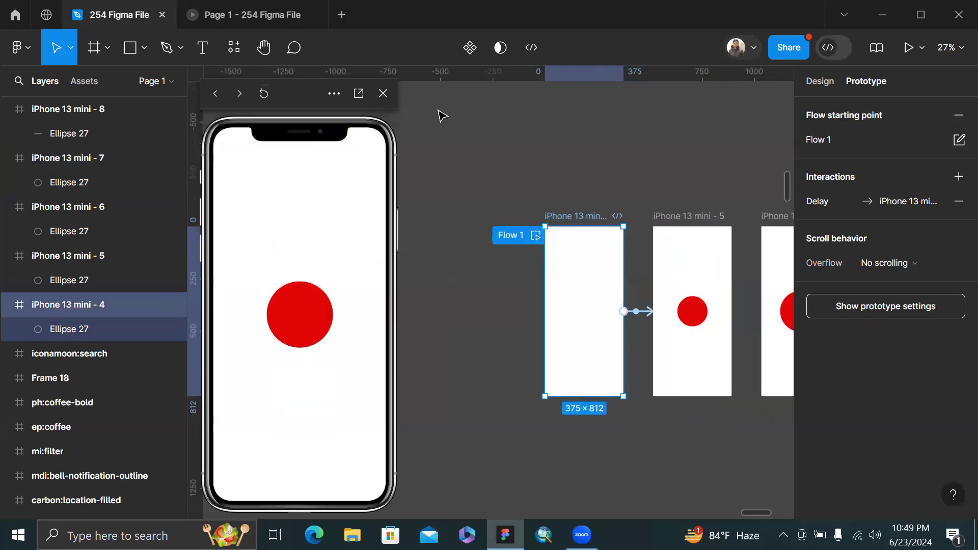
key("r")
left_click(265, 93)
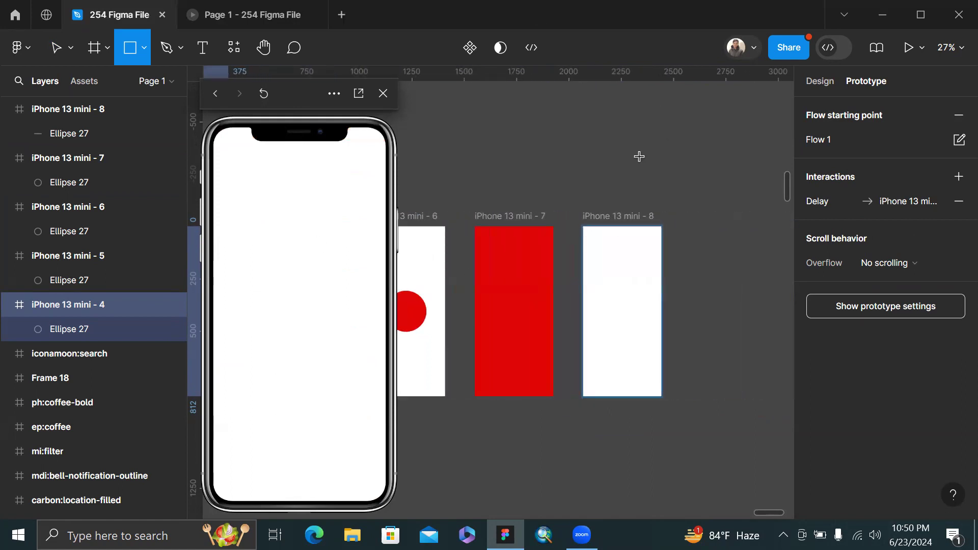
scroll(595, 173, "down", 3)
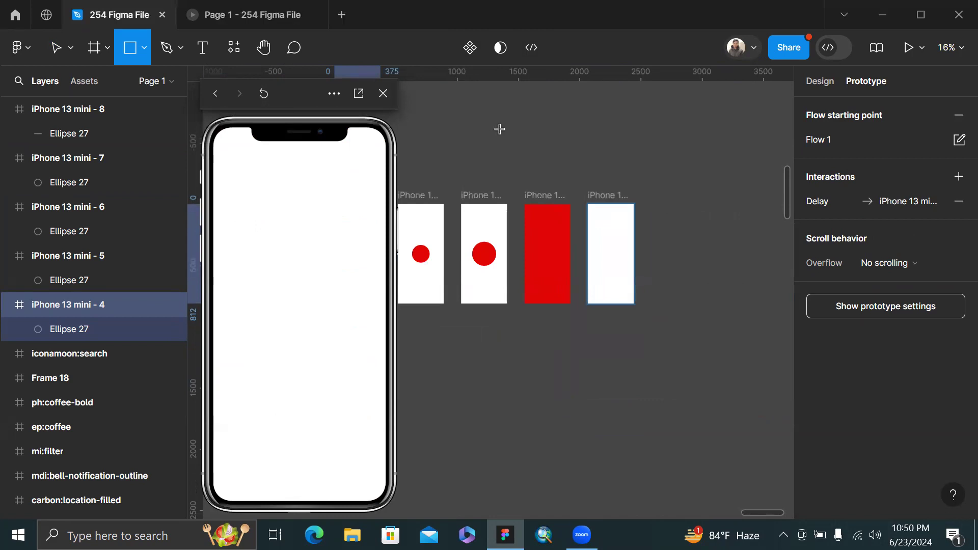
scroll(500, 129, "down", 3)
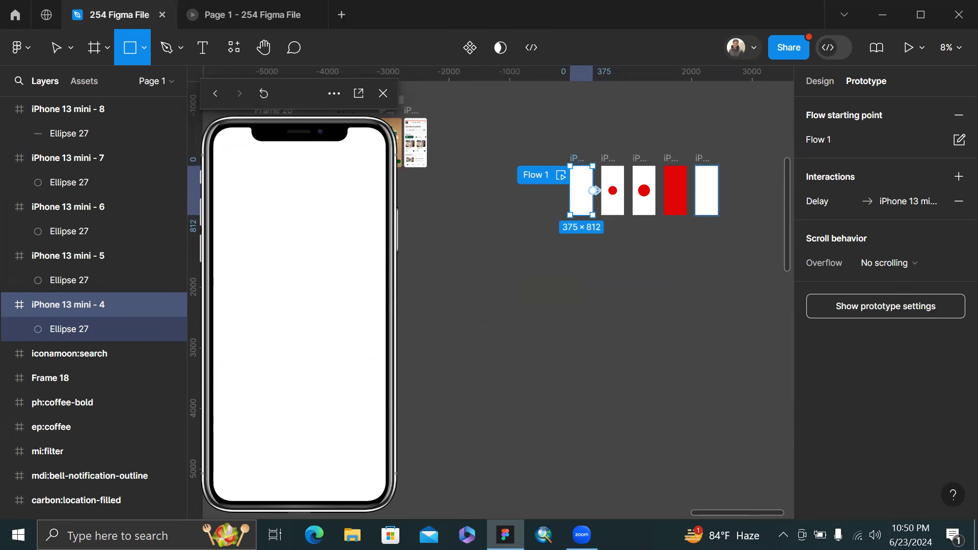
left_click(387, 97)
key("v")
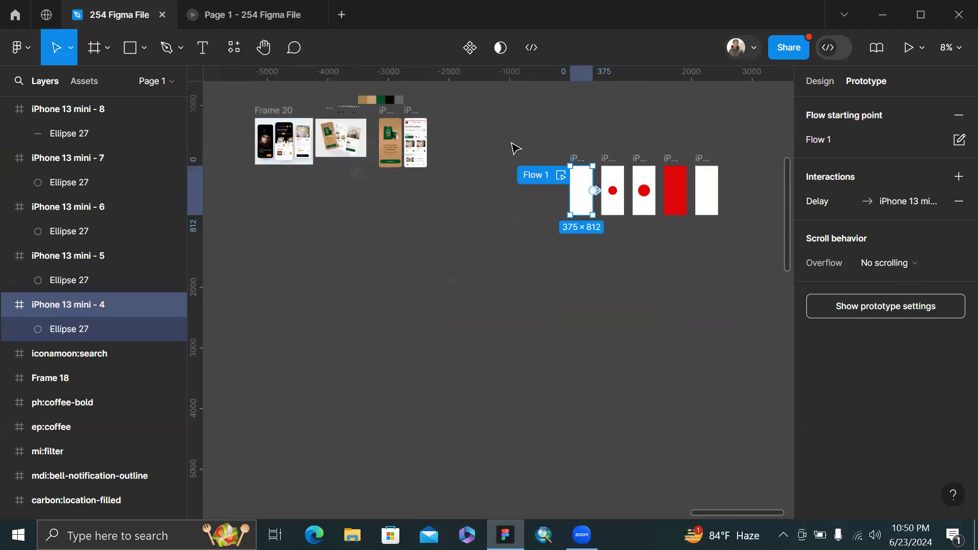
Select the iPhone 13 mini - 3 frame of the coffee shop app and show its design properties.
scroll(539, 131, "up", 5)
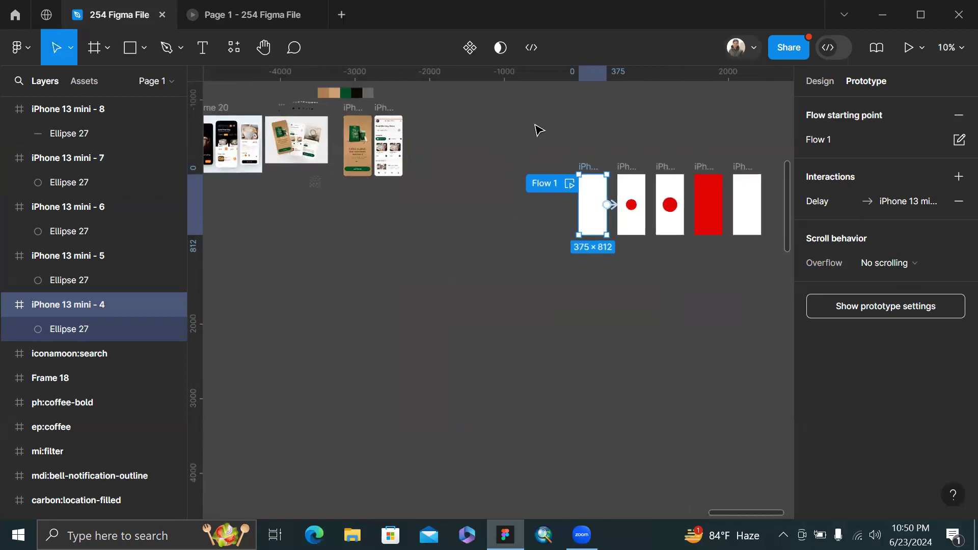
left_click(540, 127)
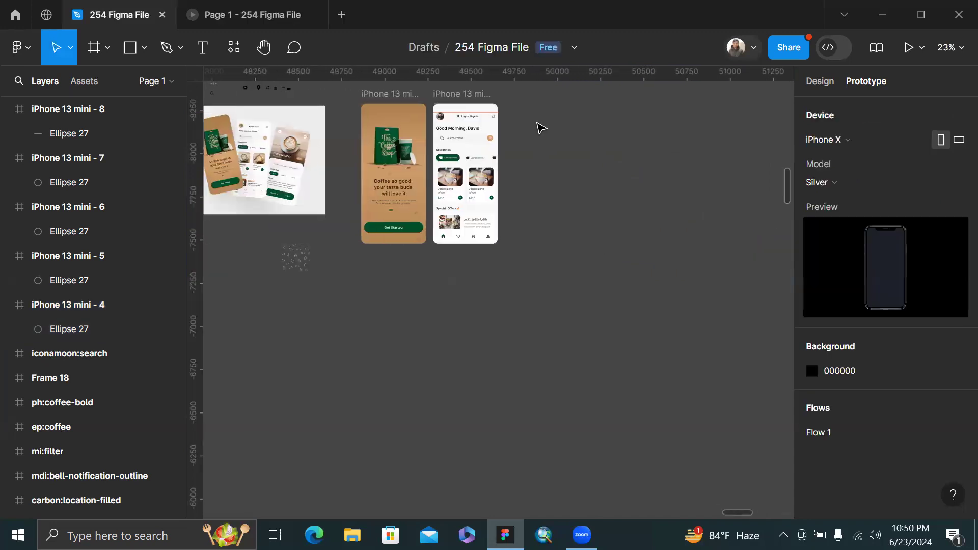
scroll(541, 125, "up", 3)
scroll(479, 125, "up", 3)
scroll(477, 124, "down", 4)
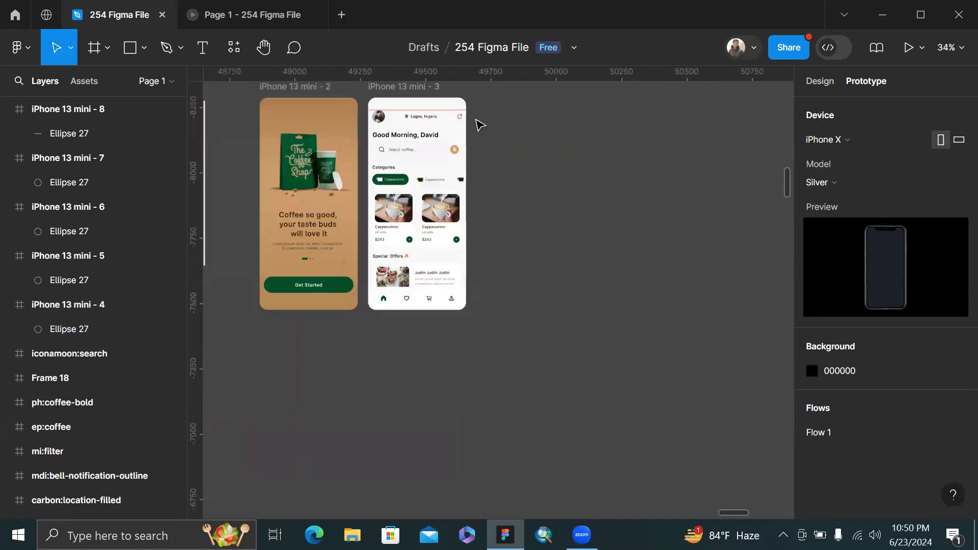
scroll(546, 107, "up", 1)
left_click(434, 122)
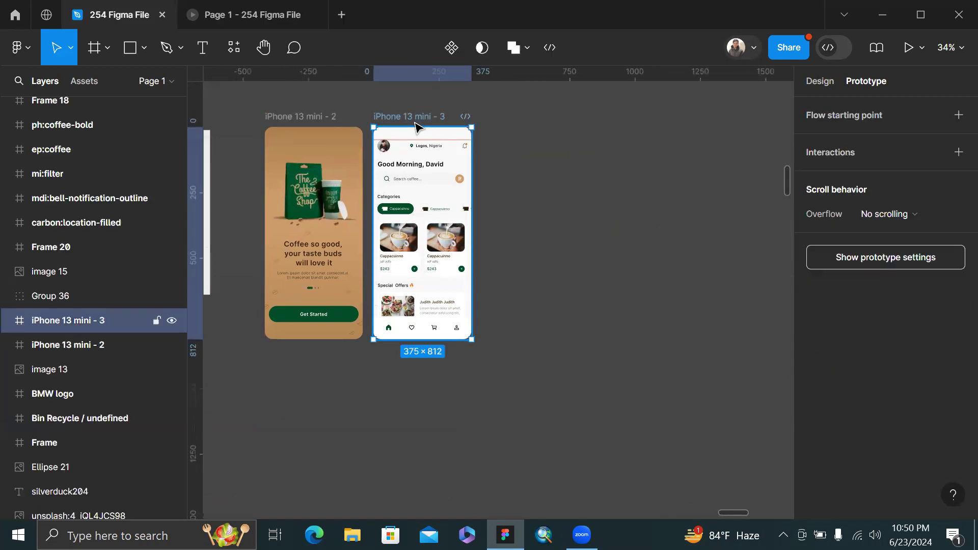
left_click(818, 83)
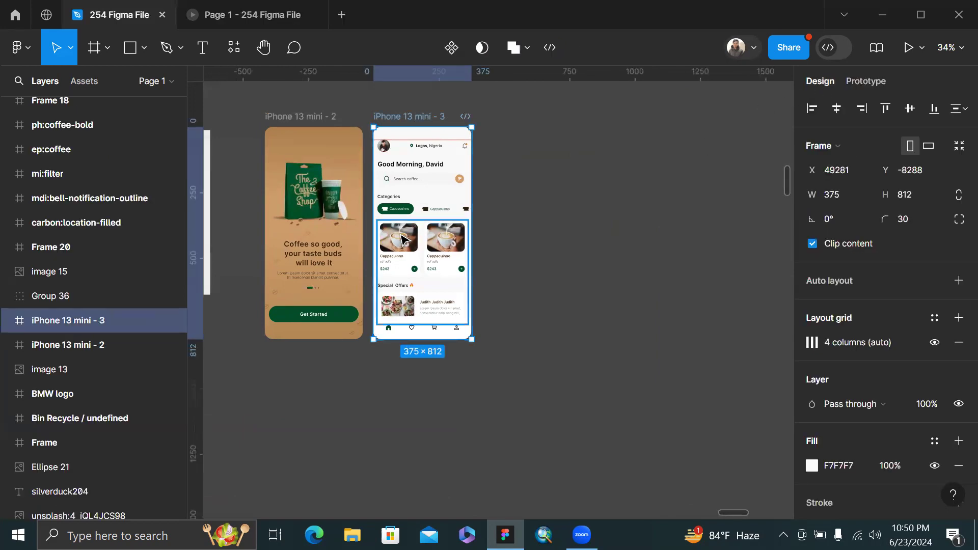
key("ctrl+d")
scroll(632, 229, "up", 5)
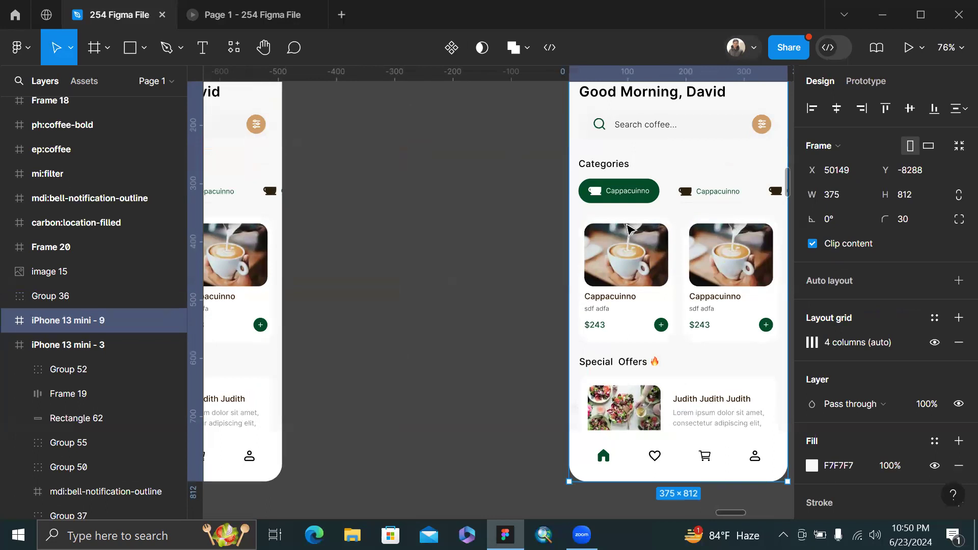
key("ctrl+z")
Duplicate the iPhone 13 mini - 3 frame twice and place the copies in a row to its right with narrow gaps.
scroll(629, 229, "down", 3)
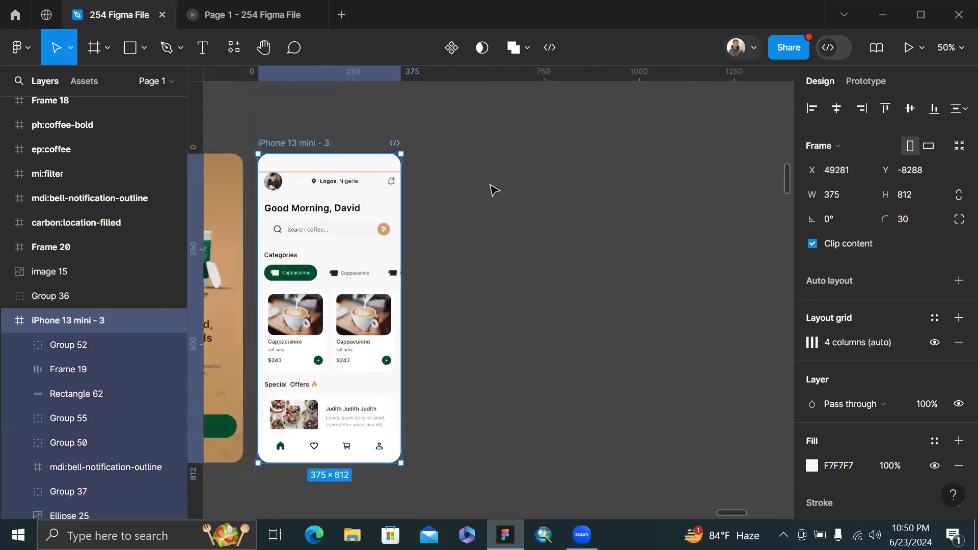
key("ctrl+d")
left_click_drag(490, 252, 506, 253)
scroll(535, 230, "down", 2)
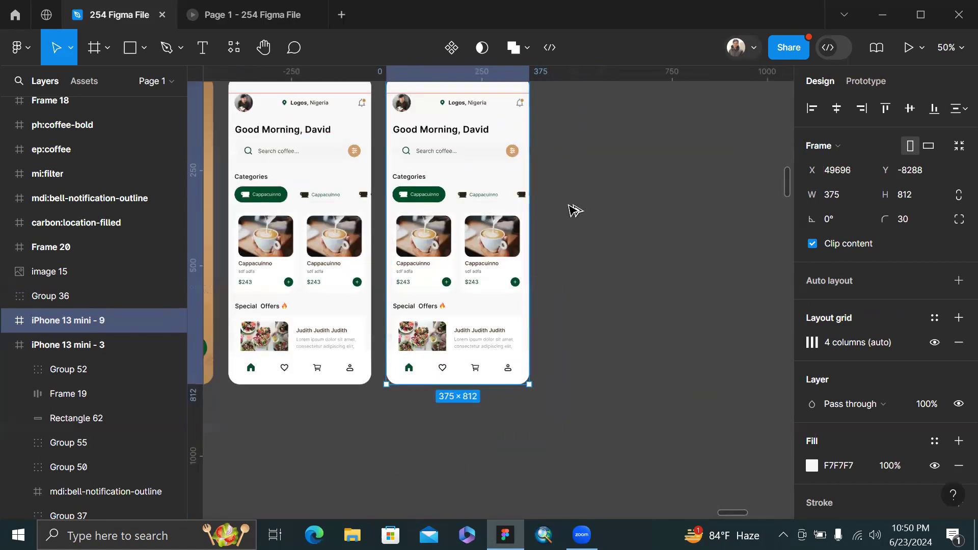
key("ctrl+d")
left_click_drag(612, 214, 631, 213)
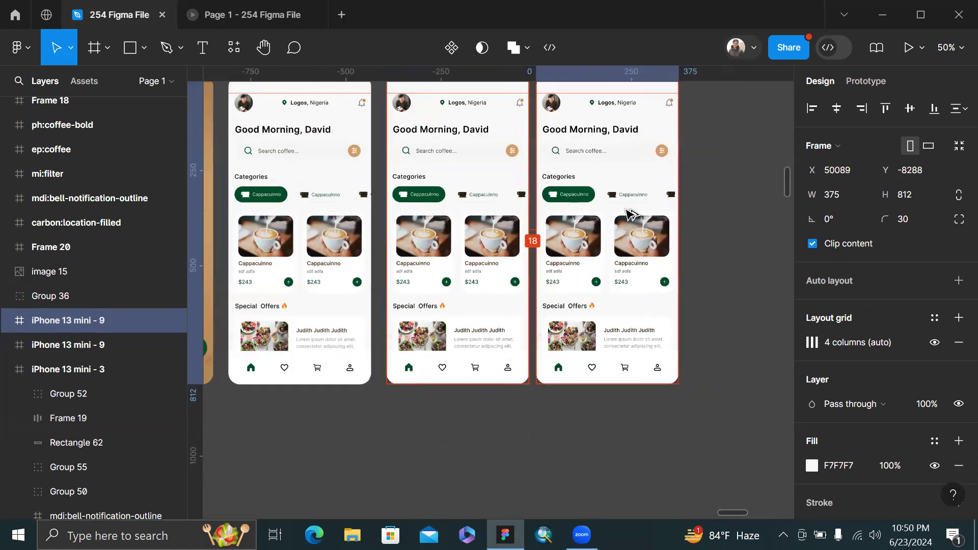
left_click(542, 404)
Turn the filled home icon in the iPhone 13 mini - 9 frame into an outline by swapping its fill and stroke.
scroll(511, 409, "up", 1)
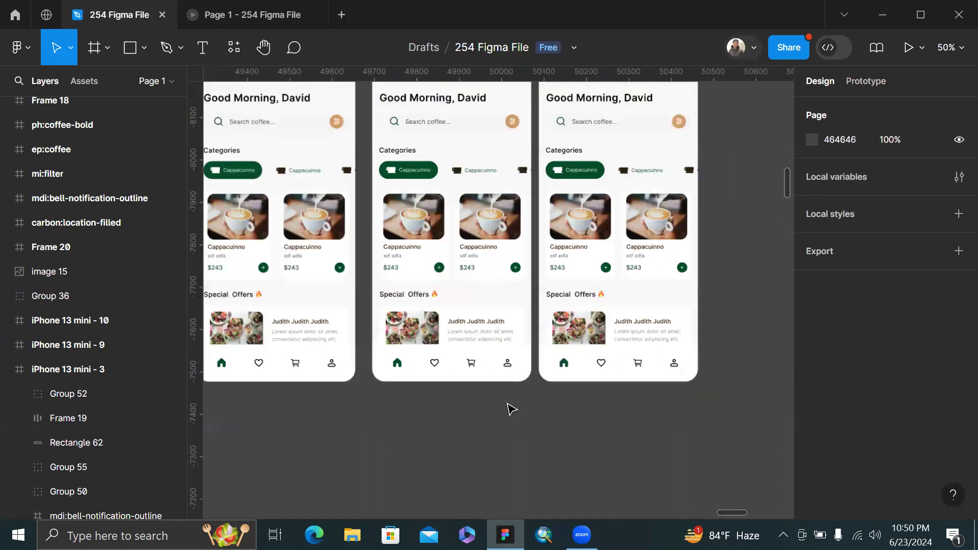
scroll(504, 367, "up", 1)
left_click(378, 360, "ctrl")
scroll(378, 360, "up", 2)
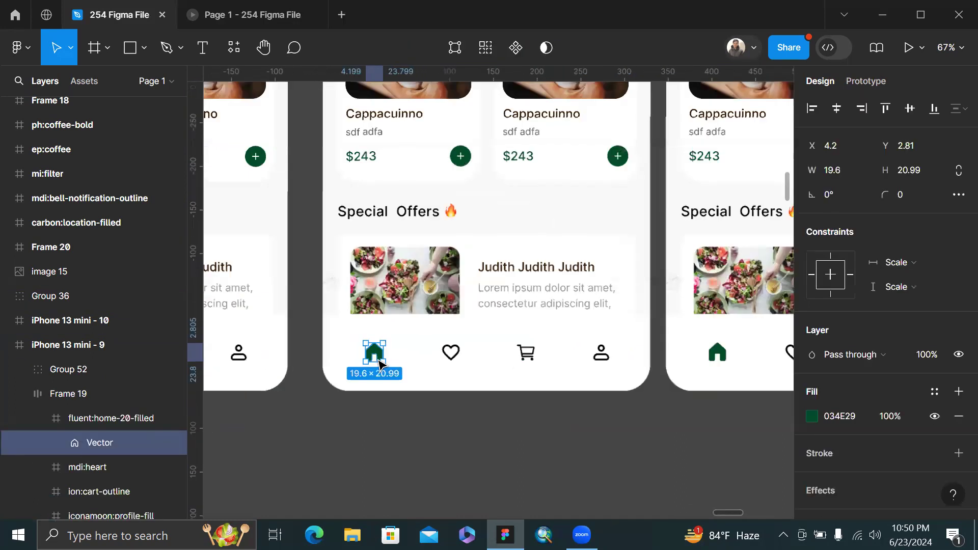
key("shift+x")
scroll(378, 364, "up", 2)
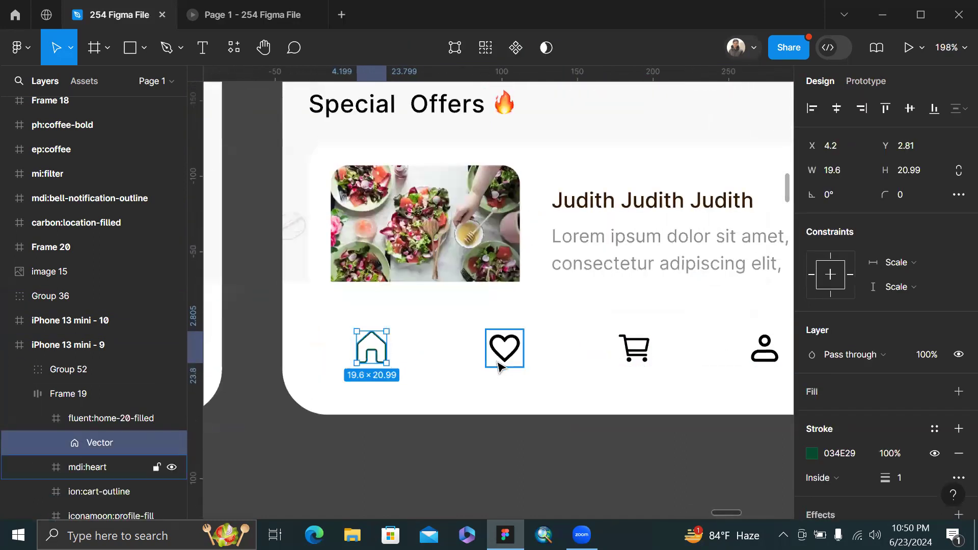
Turn the outlined heart icon in the iPhone 13 mini - 9 frame into a solid filled heart.
left_click(505, 359, "ctrl")
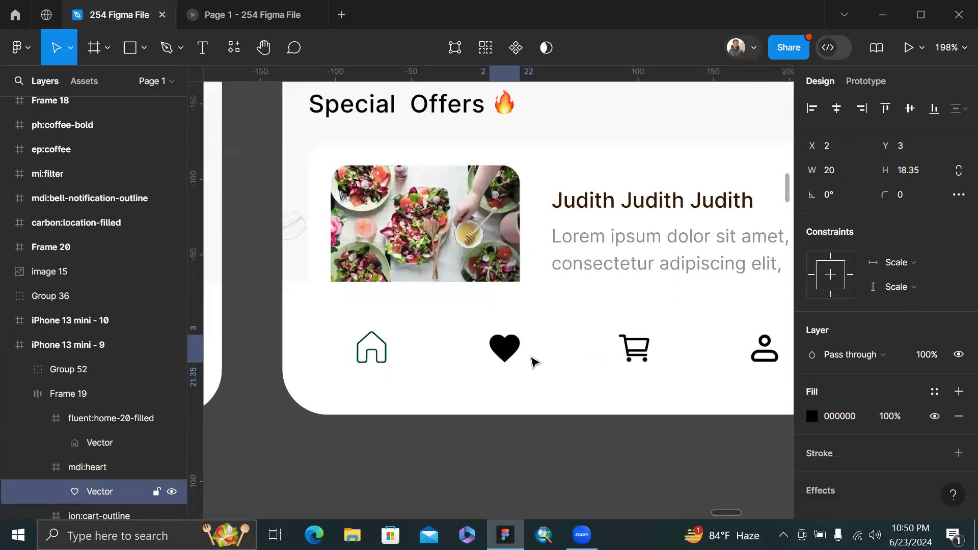
scroll(726, 402, "down", 3)
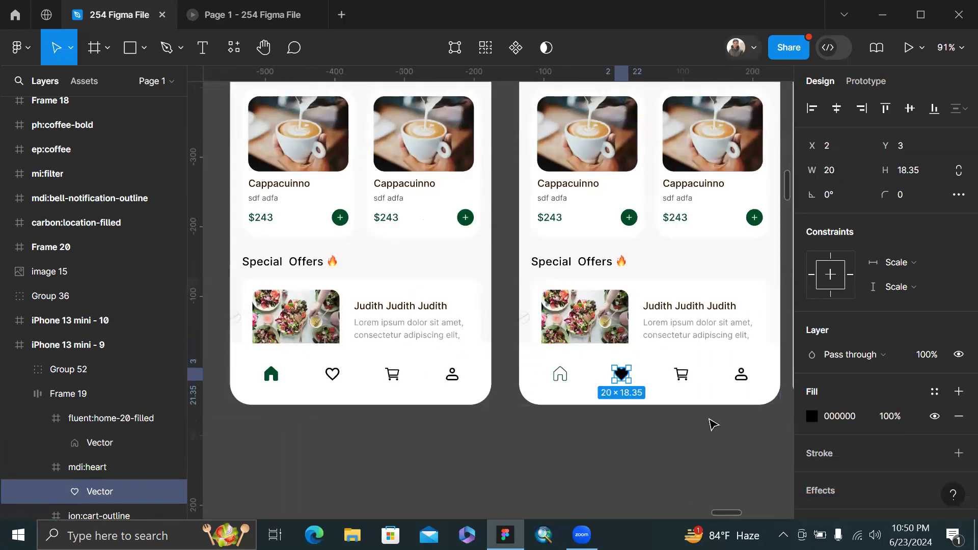
left_click(671, 450)
Recolour the filled heart in iPhone 13 mini - 9 with the home icon's dark green, 034E29.
scroll(670, 450, "right", 1)
scroll(666, 415, "right", 1)
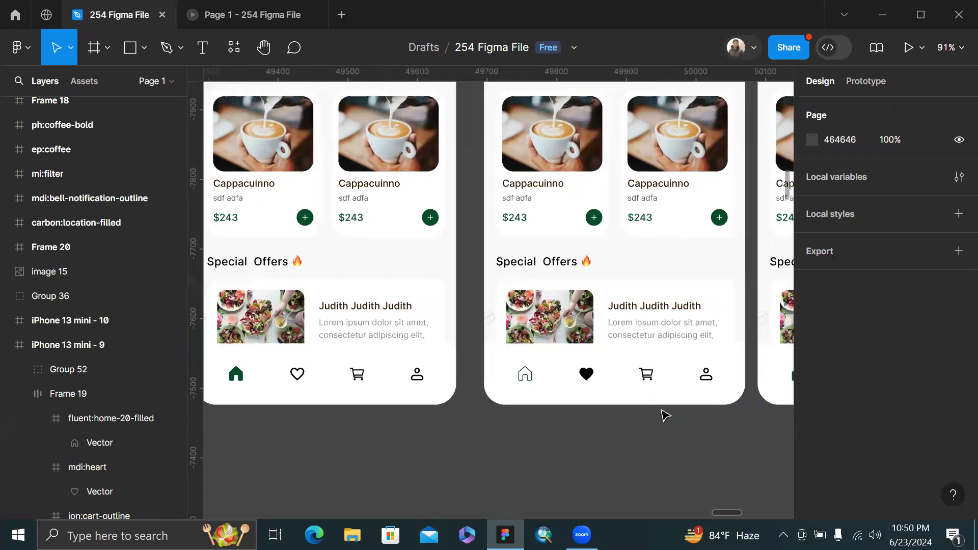
left_click(587, 377, "ctrl")
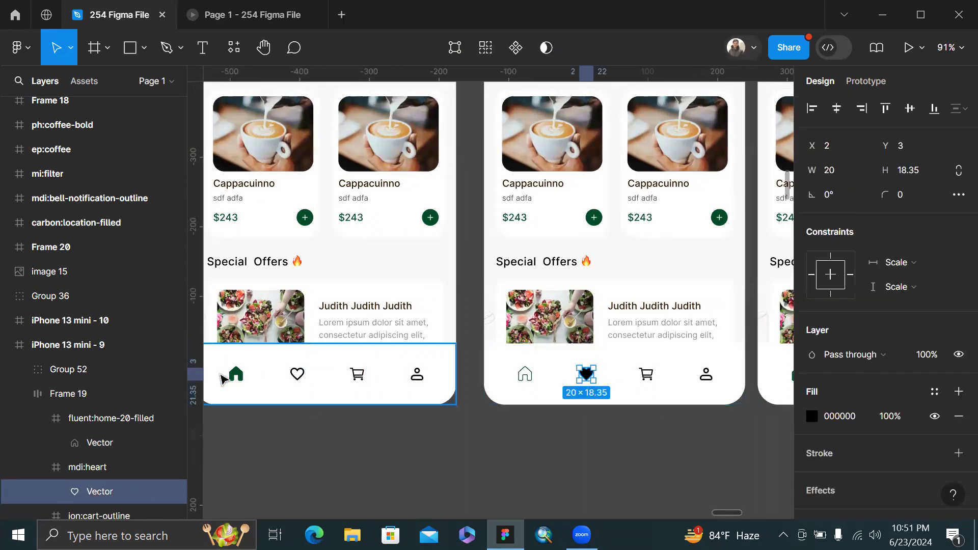
scroll(222, 377, "up", 5)
left_click(266, 373)
scroll(266, 374, "down", 5)
scroll(266, 380, "right", 5)
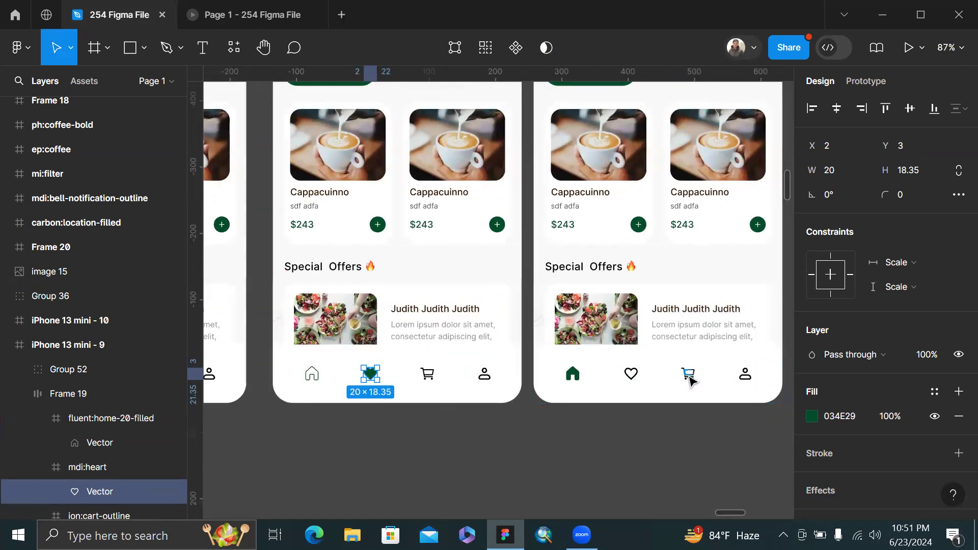
Fill the basket of the cart icon in the iPhone 13 mini - 10 frame by swapping its stroke and fill.
left_click(688, 378, "ctrl")
scroll(691, 380, "up", 4)
scroll(604, 365, "up", 5)
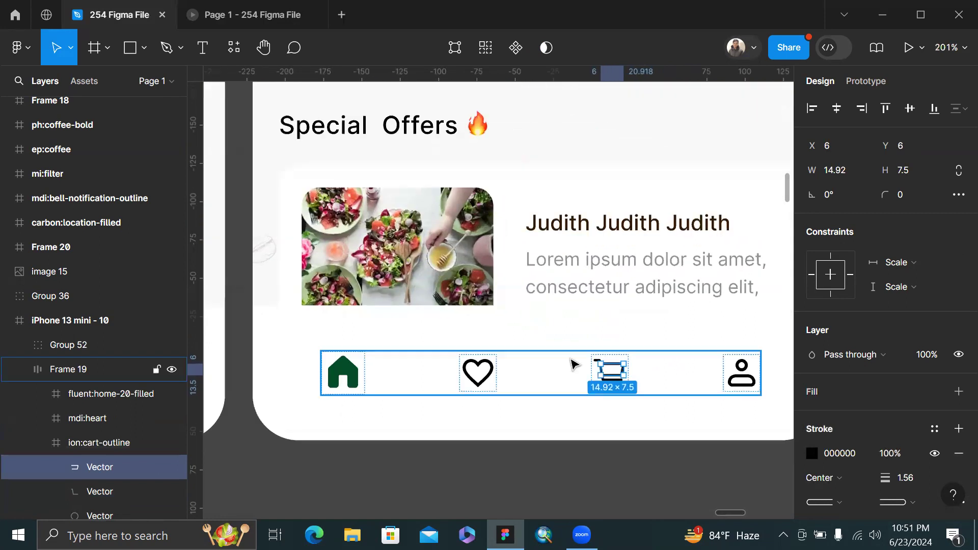
key("shift+x")
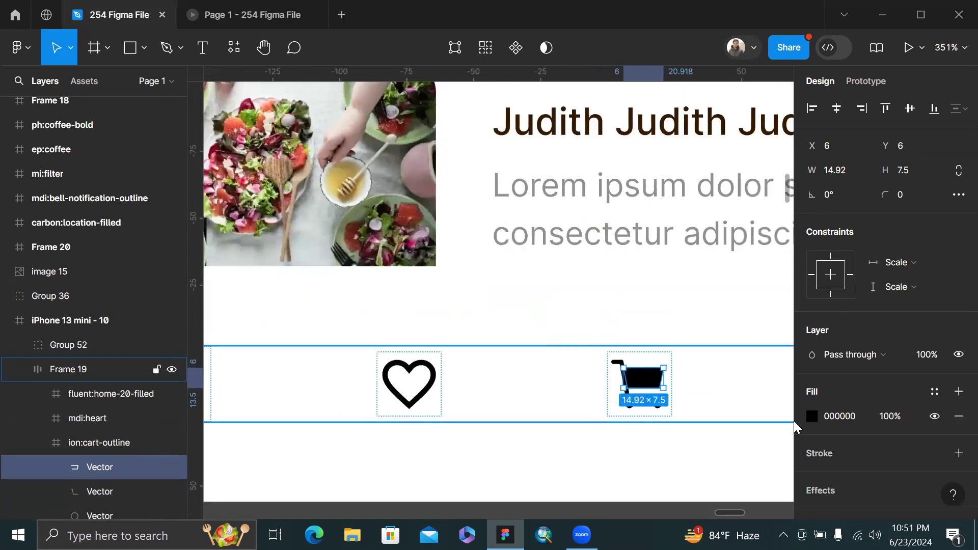
Recolour the whole cart icon in iPhone 13 mini - 10 from black to the dark green 034E29.
key("Escape")
scroll(827, 425, "down", 3)
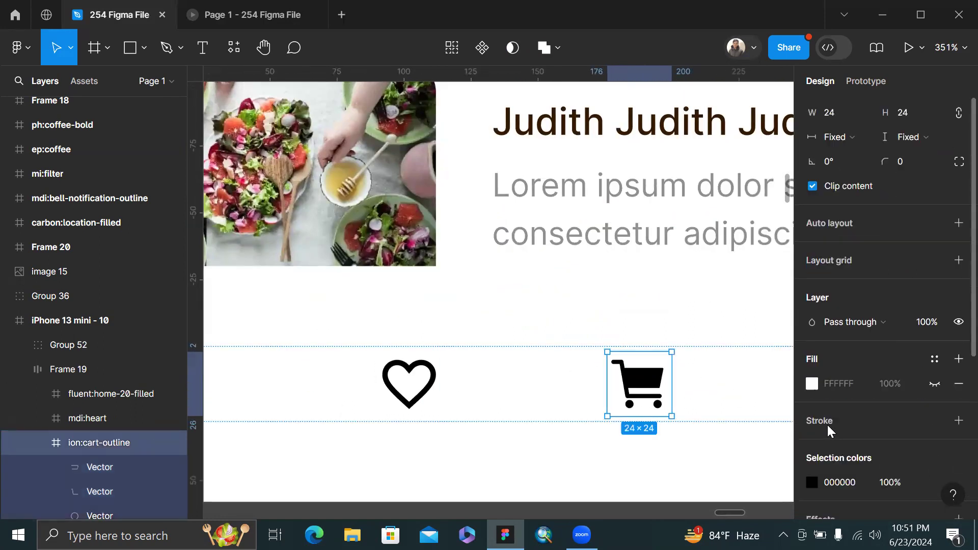
left_click(812, 429)
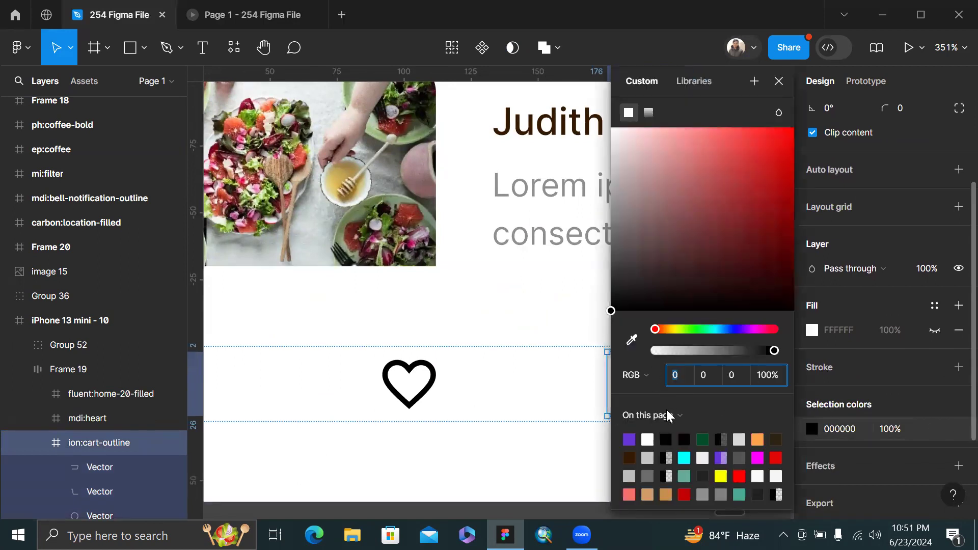
left_click(704, 438)
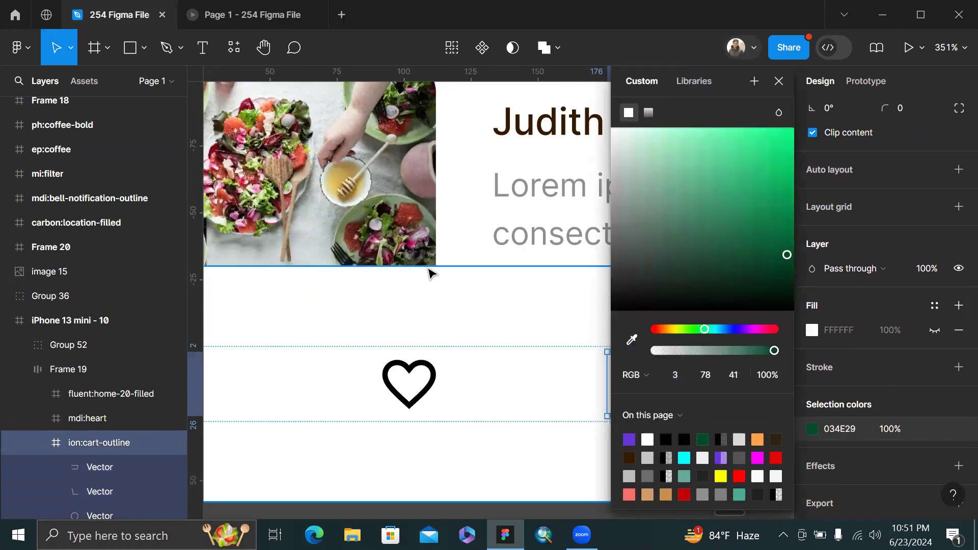
Turn the filled home icon in the iPhone 13 mini - 10 frame into an outline by swapping its fill and stroke.
scroll(430, 273, "down", 3)
left_click(274, 337, "ctrl")
key("shift+x")
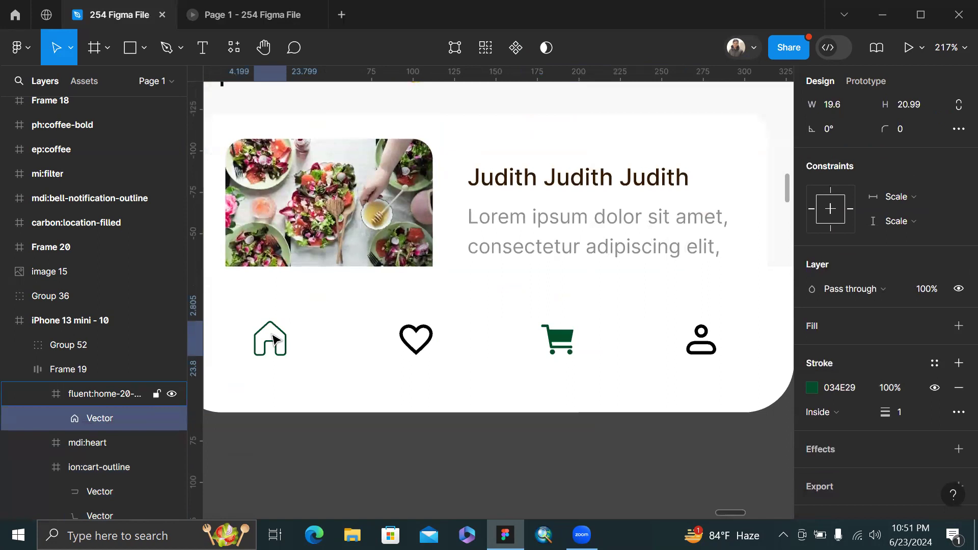
scroll(271, 335, "down", 5)
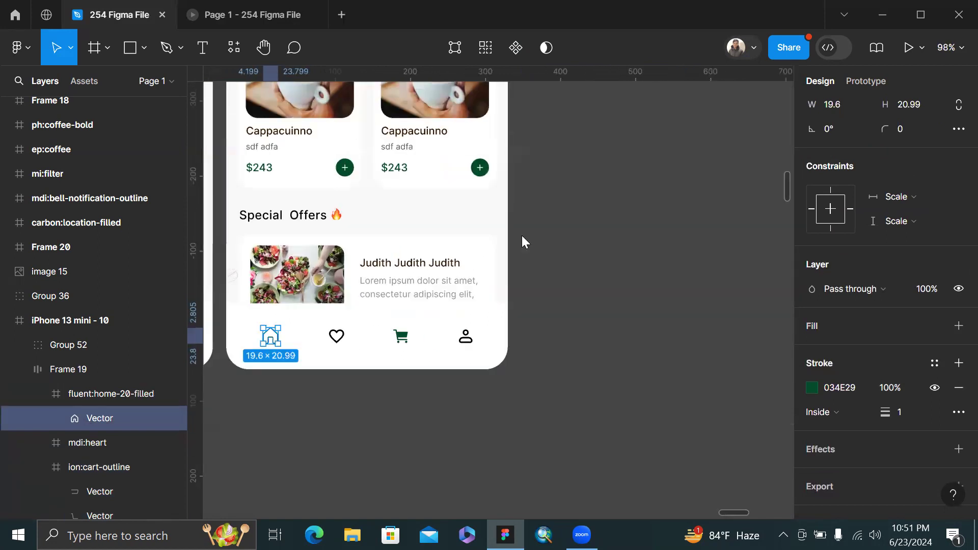
left_click(619, 105)
scroll(619, 105, "down", 4)
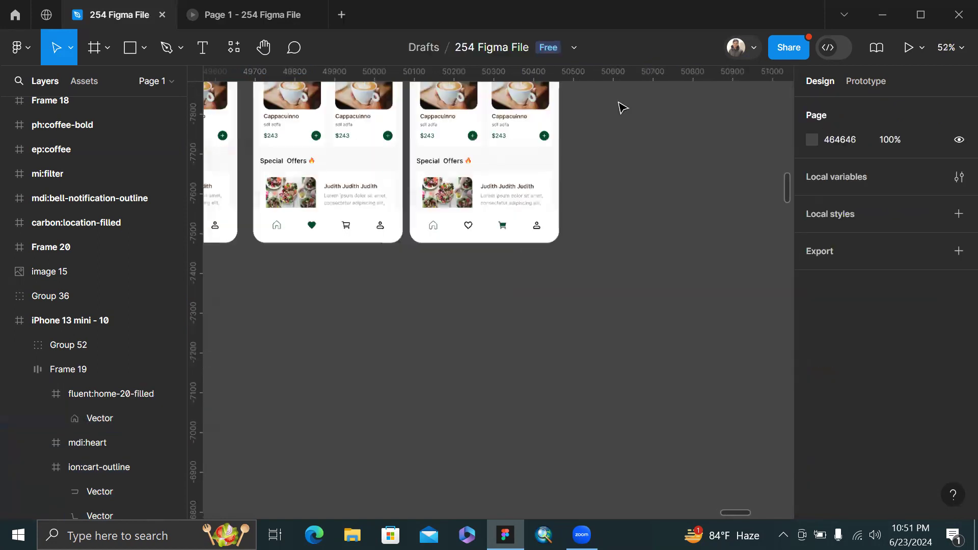
scroll(620, 107, "left", 3)
scroll(390, 237, "up", 3)
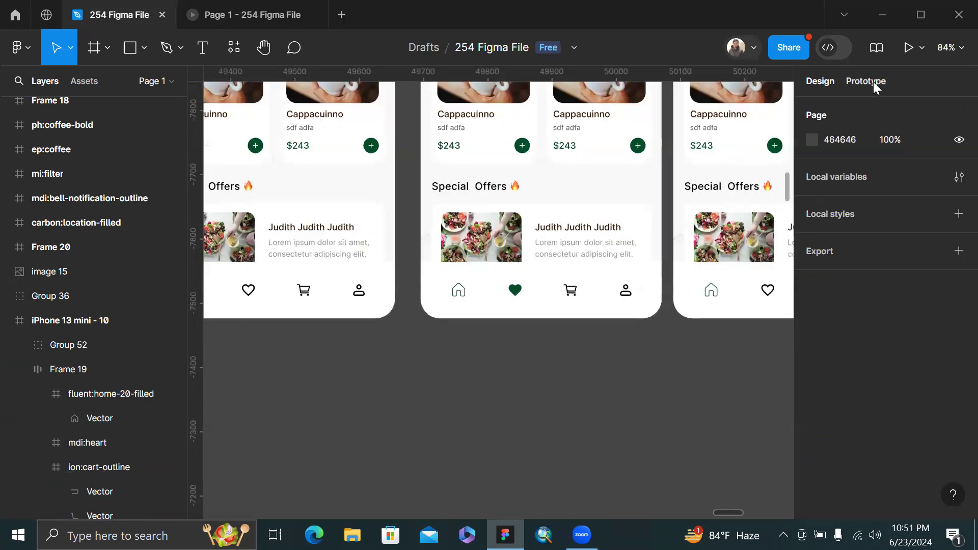
left_click(874, 82)
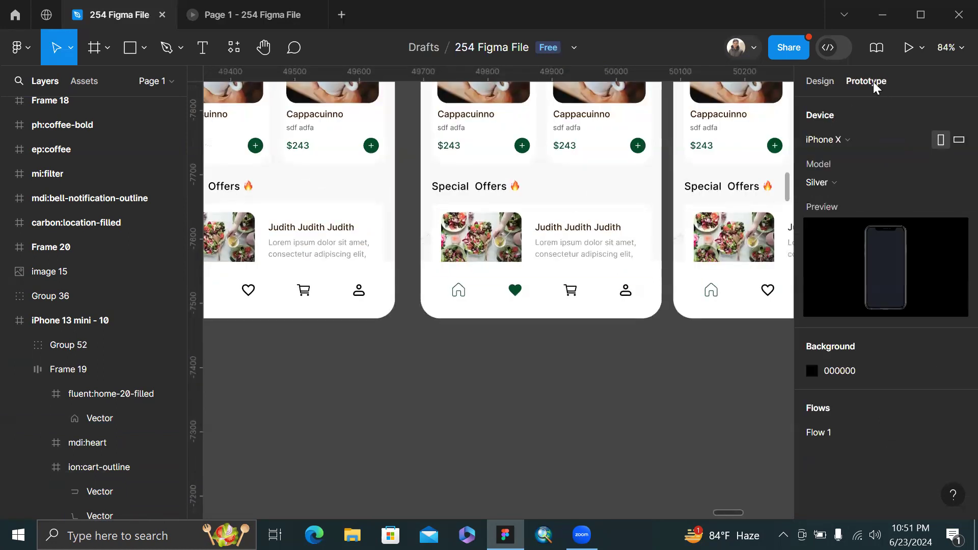
left_click(248, 299)
left_click(823, 94)
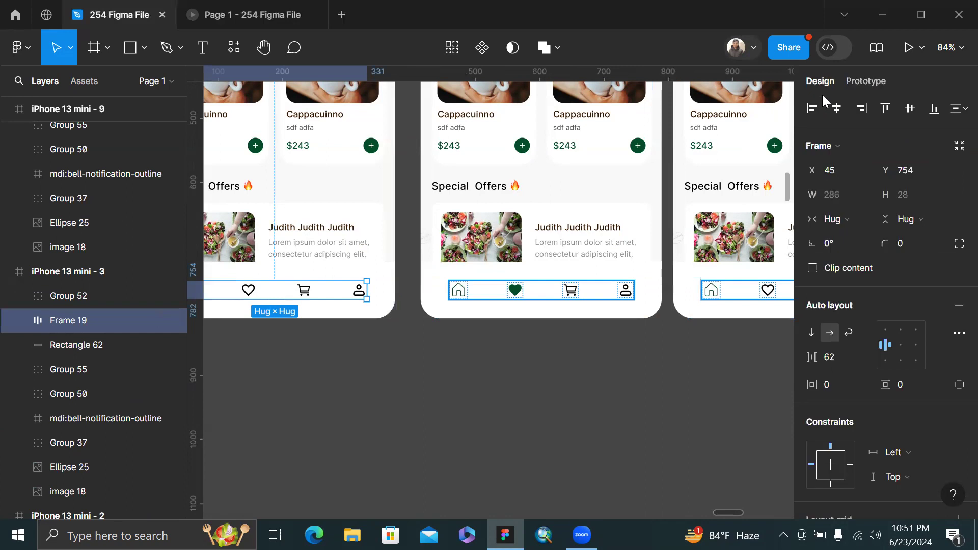
left_click(604, 365)
Connect the heart icon in the iPhone 13 mini - 3 navigation bar to the iPhone 13 mini - 9 frame with an on-click prototype interaction.
scroll(505, 352, "left", 3)
left_click(446, 292)
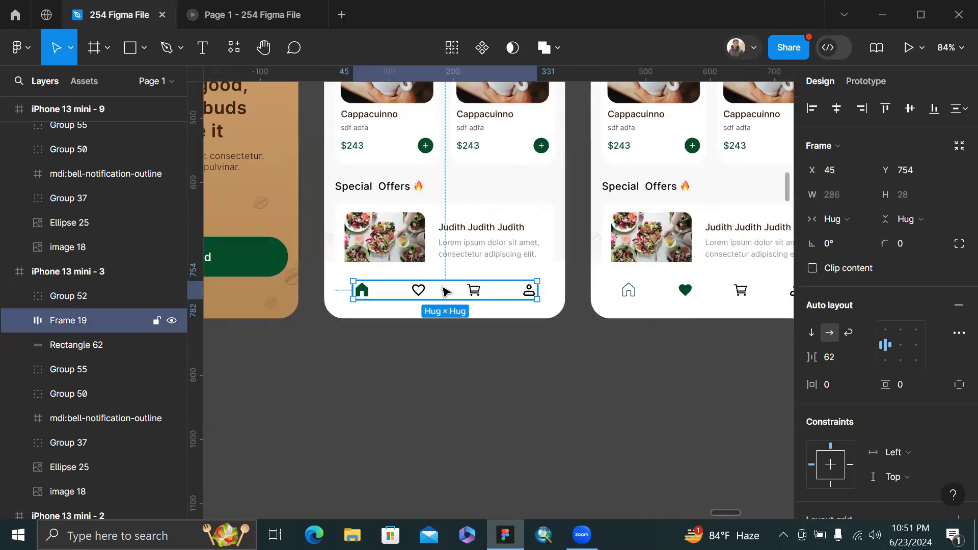
scroll(482, 291, "up", 5)
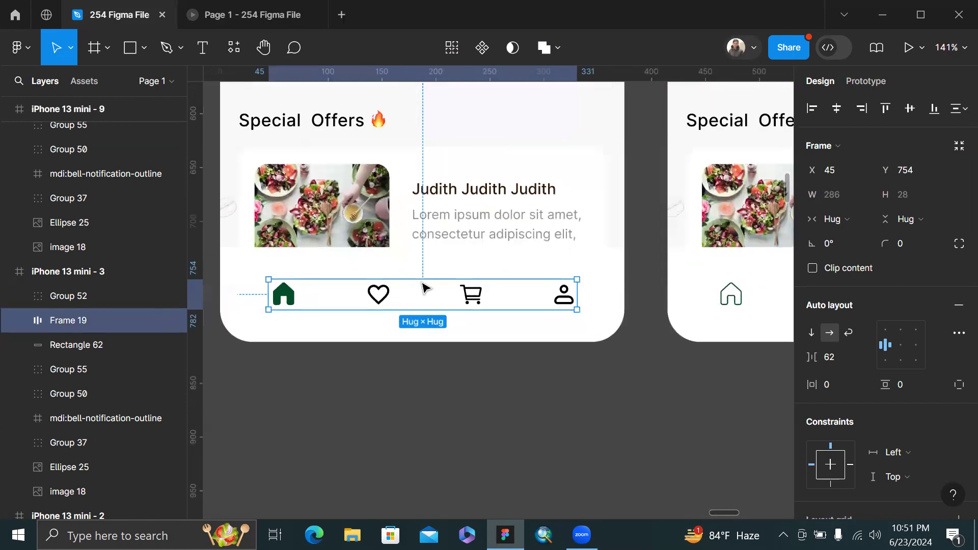
left_click(378, 295)
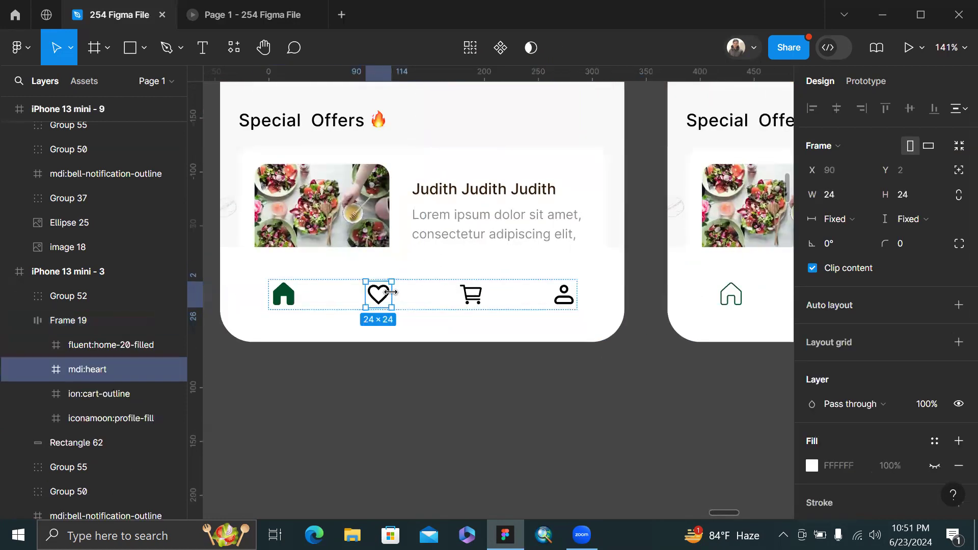
scroll(380, 293, "down", 5)
scroll(856, 369, "down", 2)
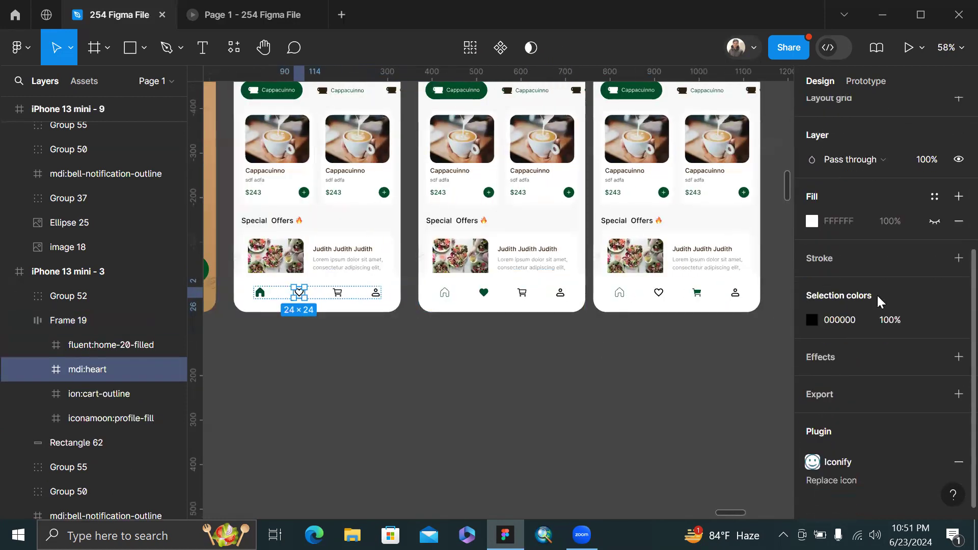
left_click(878, 82)
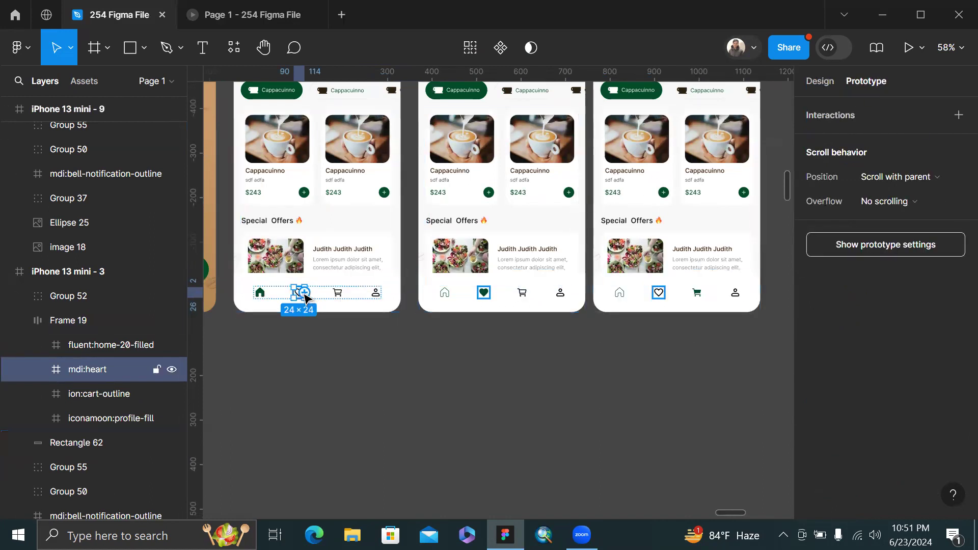
left_click_drag(304, 293, 503, 278)
scroll(503, 278, "up", 4)
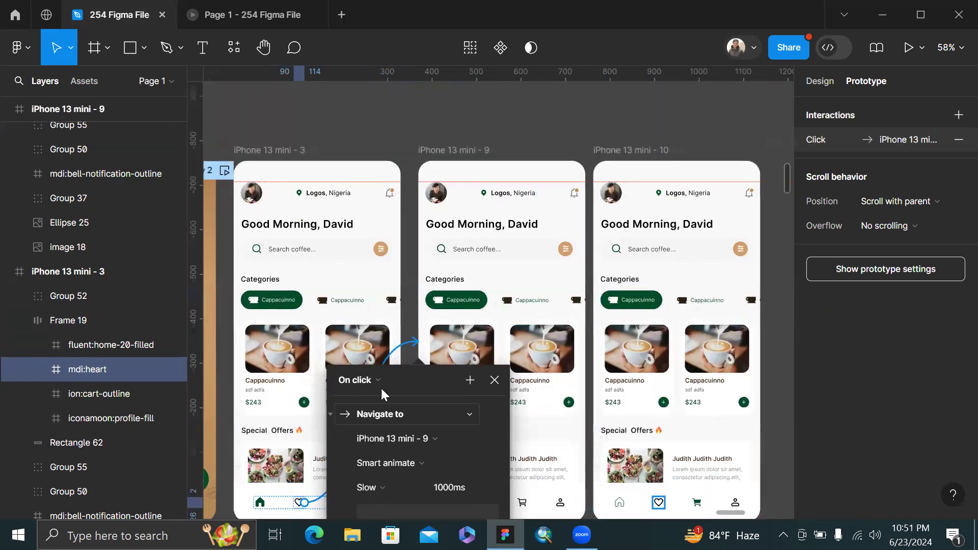
Set the heart interaction's Smart animate transition to Ease in with a duration of 500 ms.
left_click(376, 487)
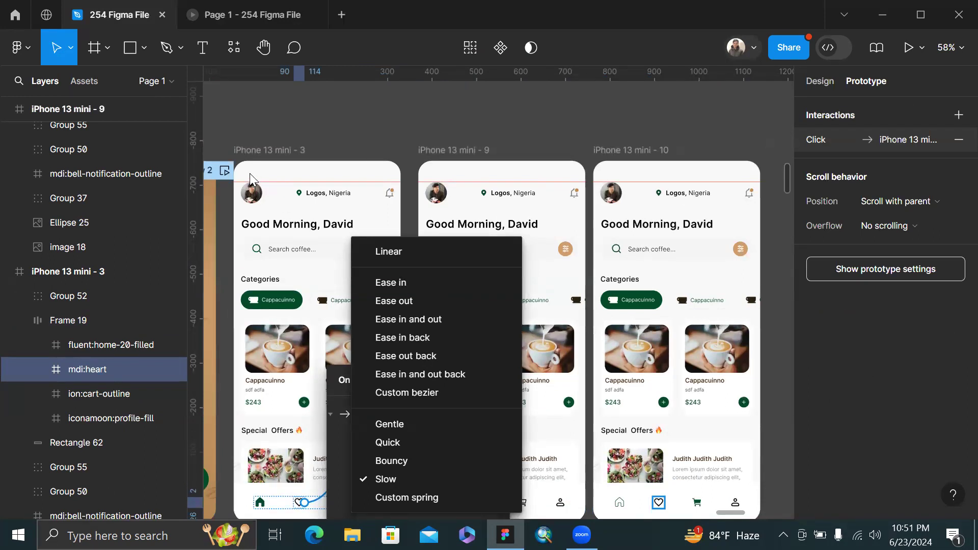
scroll(274, 212, "down", 3)
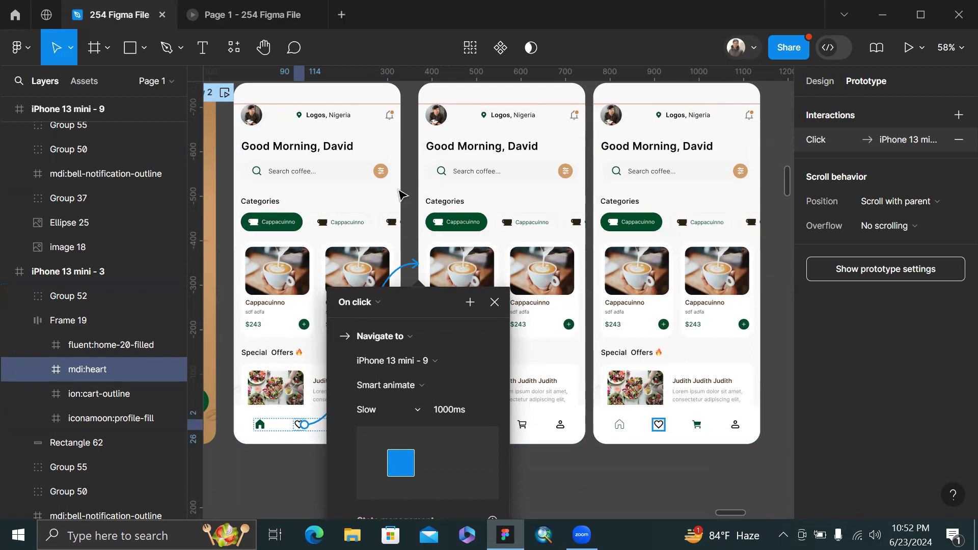
scroll(296, 153, "left", 5)
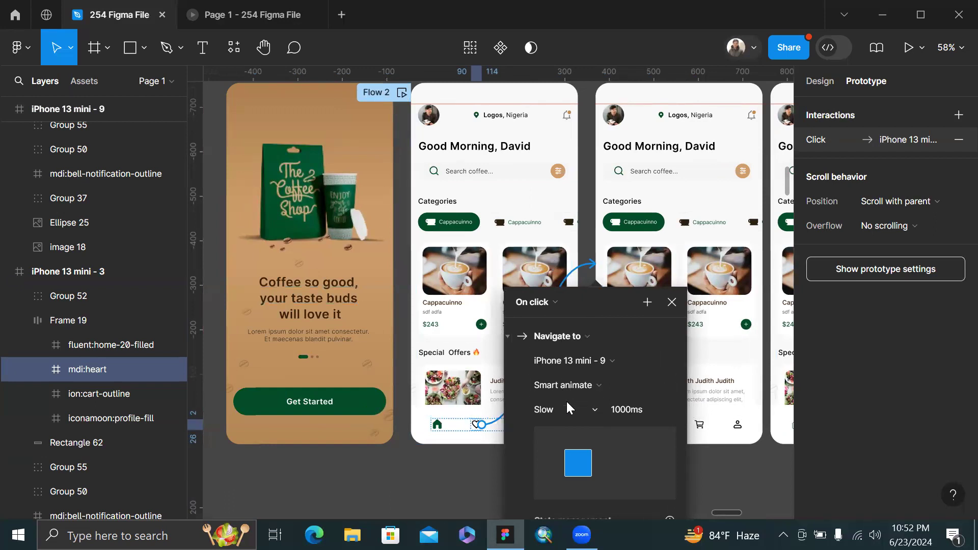
left_click(572, 416)
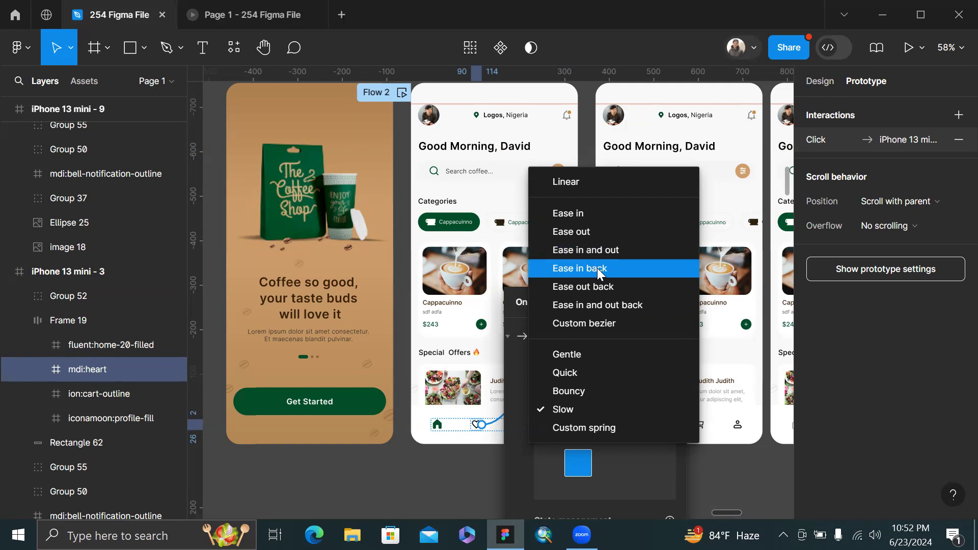
left_click(564, 216)
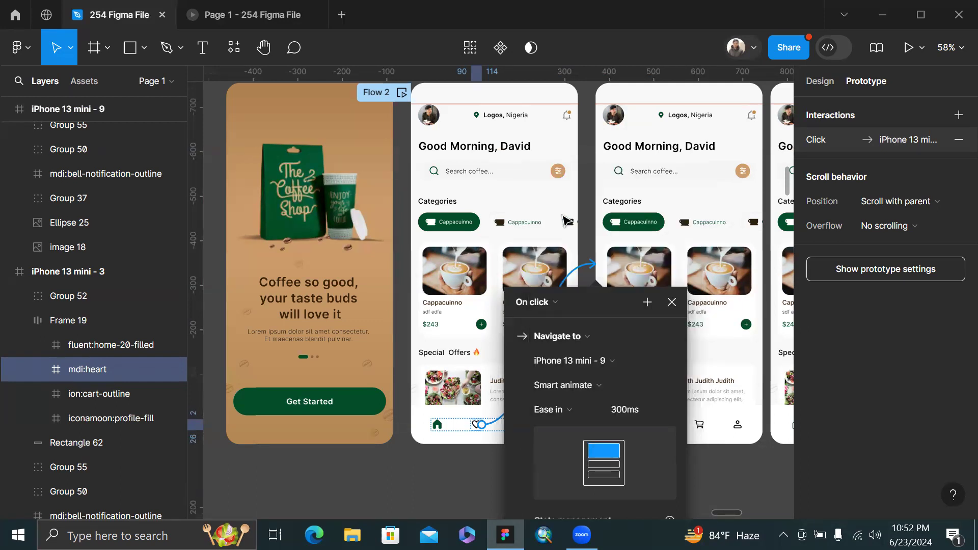
left_click(627, 410)
type("500")
key("Return")
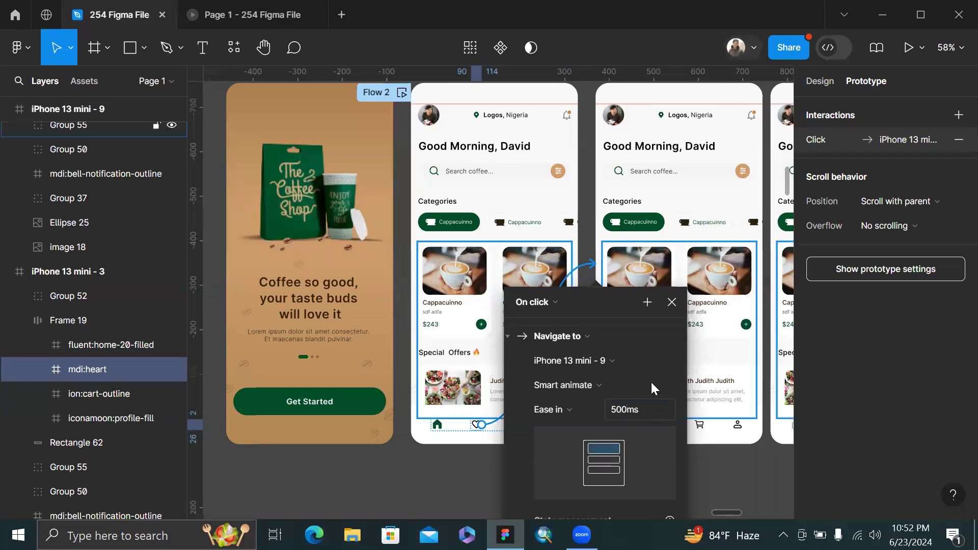
Connect the heart icon in the iPhone 13 mini - 10 navigation bar to the iPhone 13 mini - 9 frame with an on-click interaction.
left_click(671, 305)
scroll(590, 385, "right", 5)
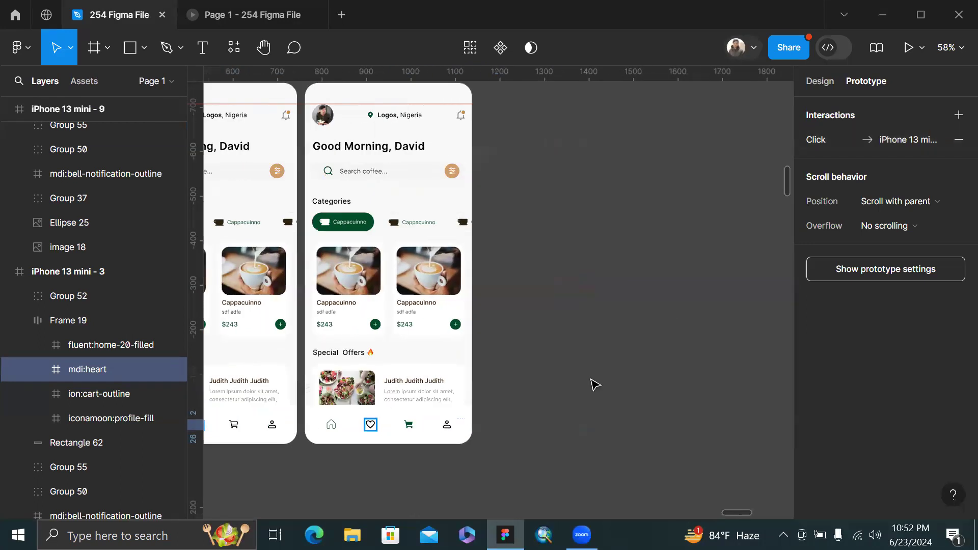
left_click(442, 425)
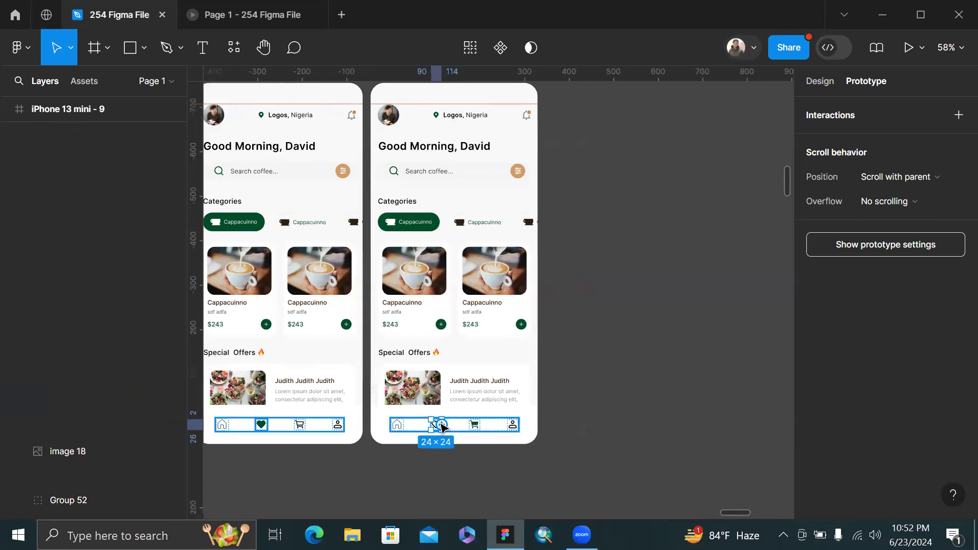
left_click_drag(442, 426, 365, 264)
scroll(283, 310, "left", 5)
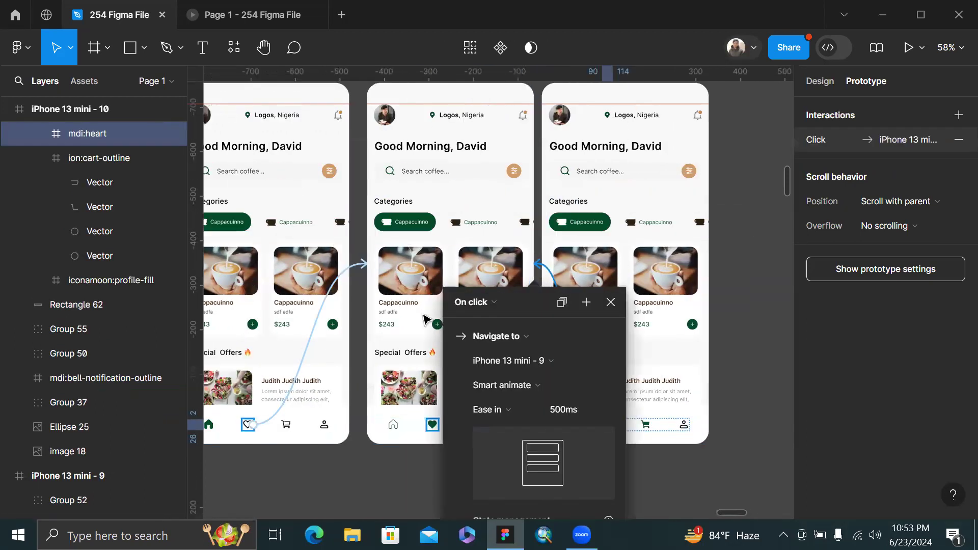
left_click(611, 303)
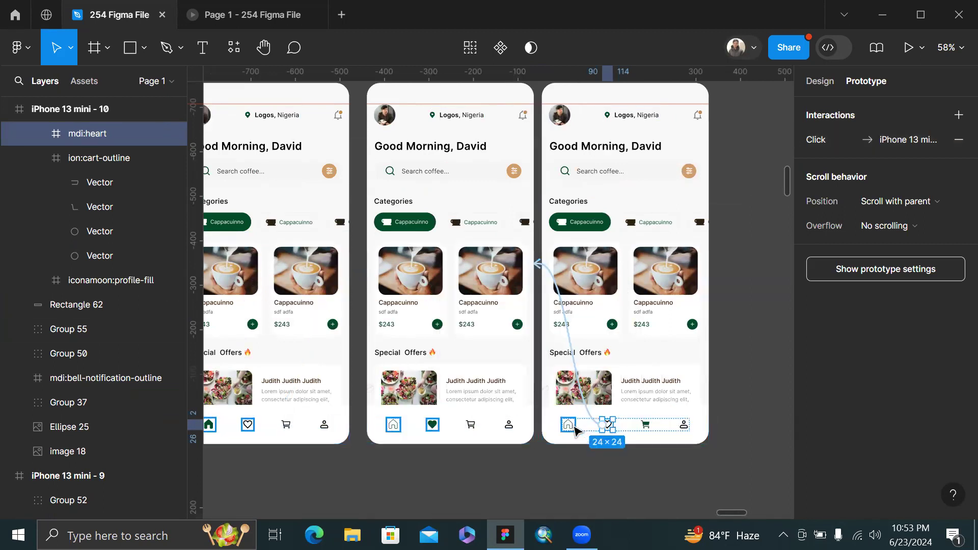
Set the stroke weight of the outlined home icons in iPhone 13 mini - 9 and iPhone 13 mini - 10 to 2.
left_click(569, 427)
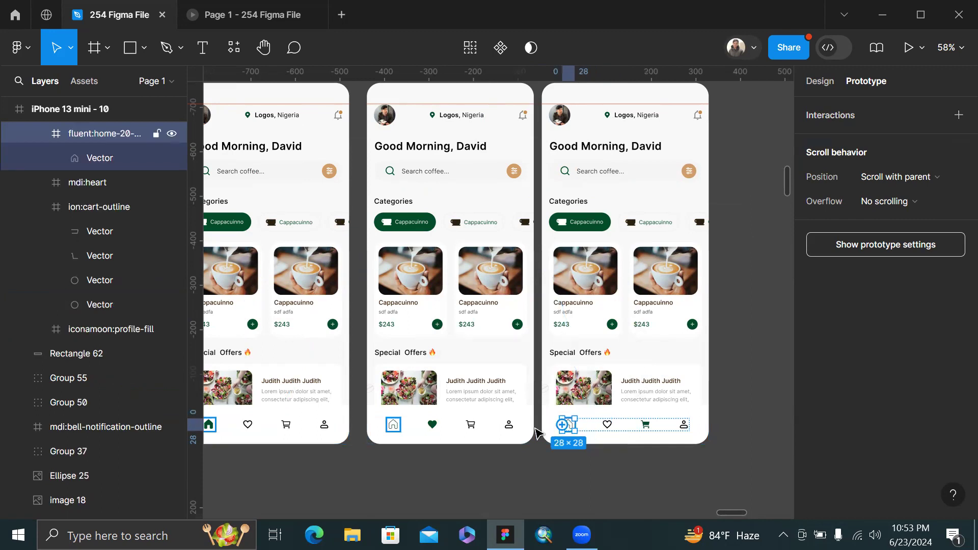
scroll(398, 425, "up", 3)
left_click(400, 423)
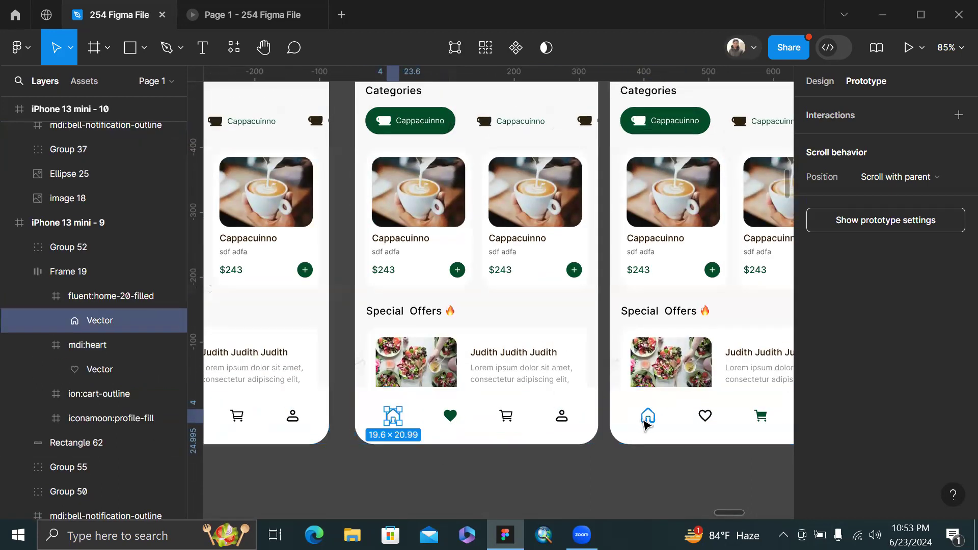
left_click(828, 83)
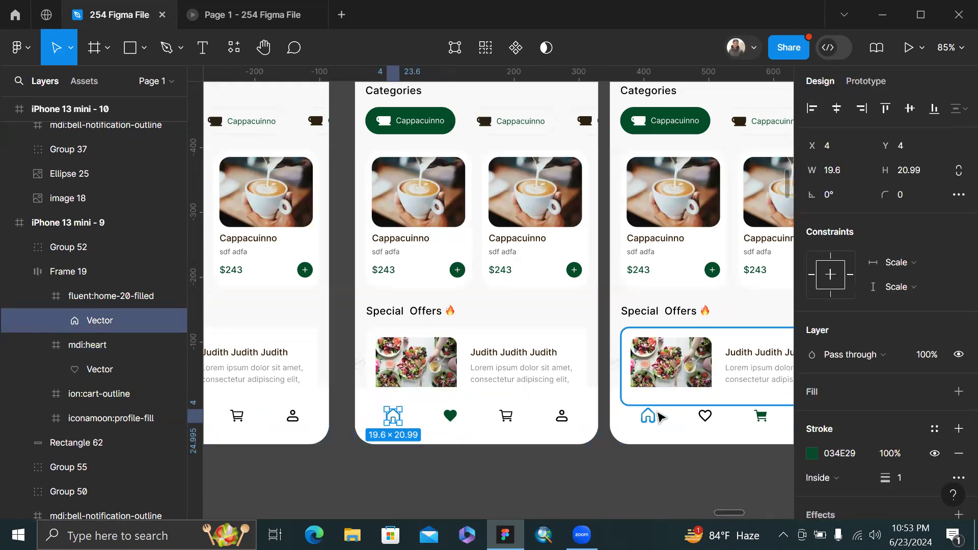
left_click(659, 456)
scroll(452, 430, "up", 3)
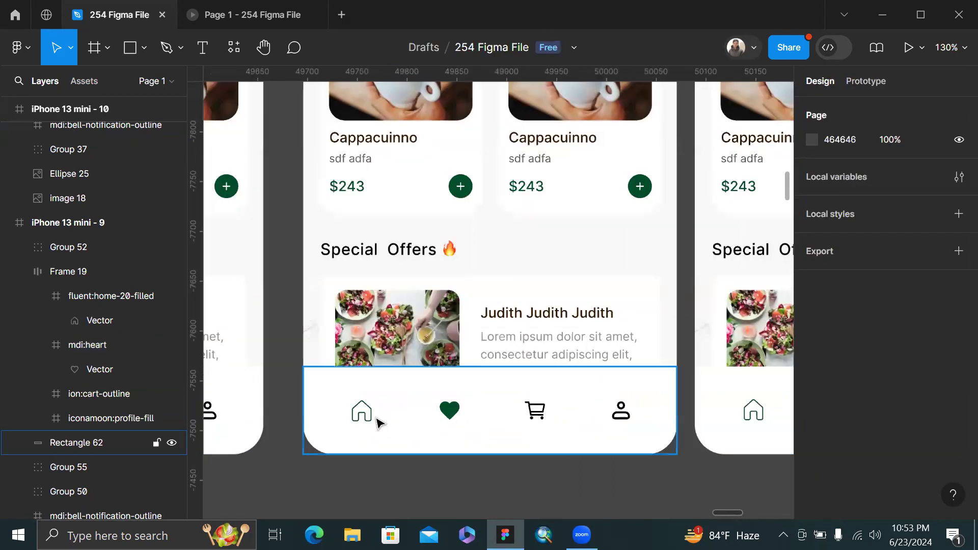
left_click(369, 420)
scroll(369, 419, "right", 3)
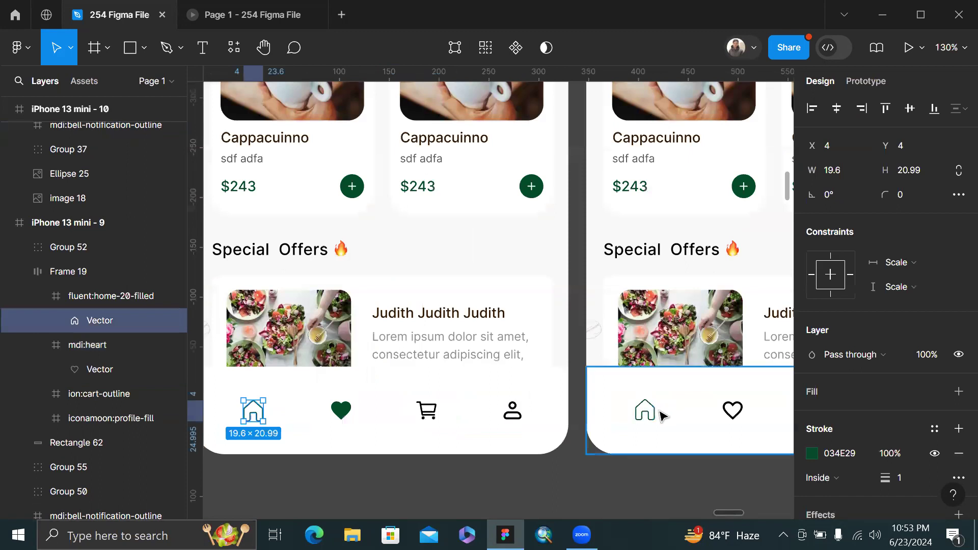
left_click(647, 412, "shift")
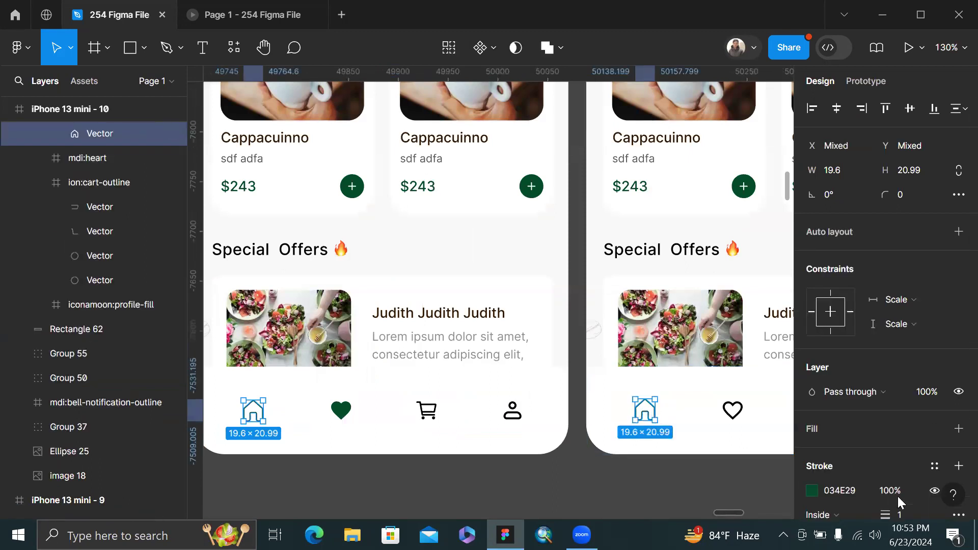
key("Up")
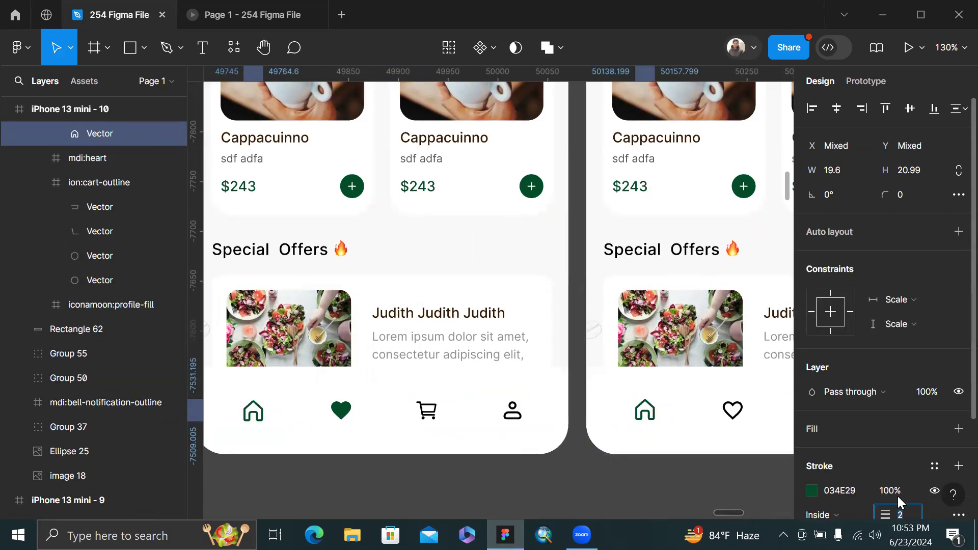
scroll(602, 342, "down", 3)
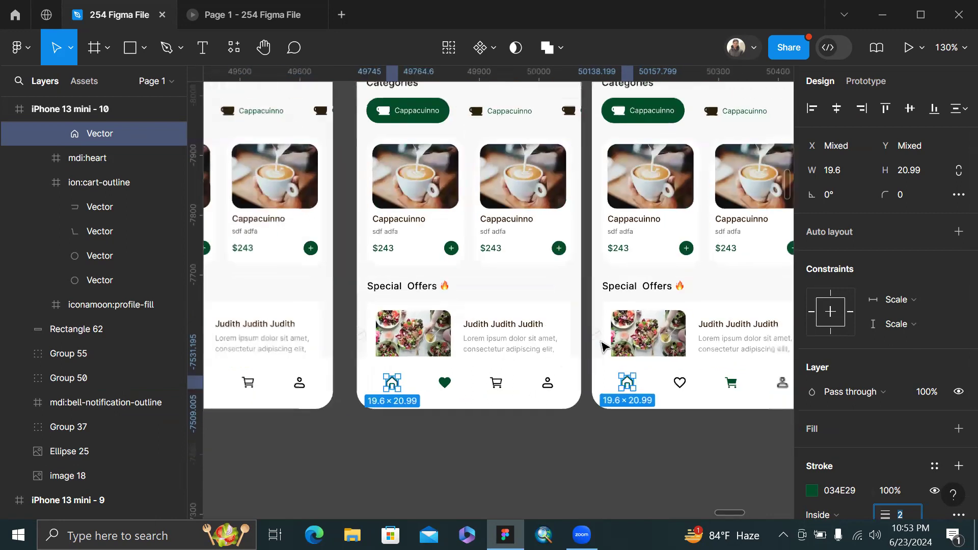
Connect the home icon in the iPhone 13 mini - 9 navigation bar to the iPhone 13 mini - 3 frame with an on-click prototype interaction.
left_click(882, 78)
left_click(630, 486)
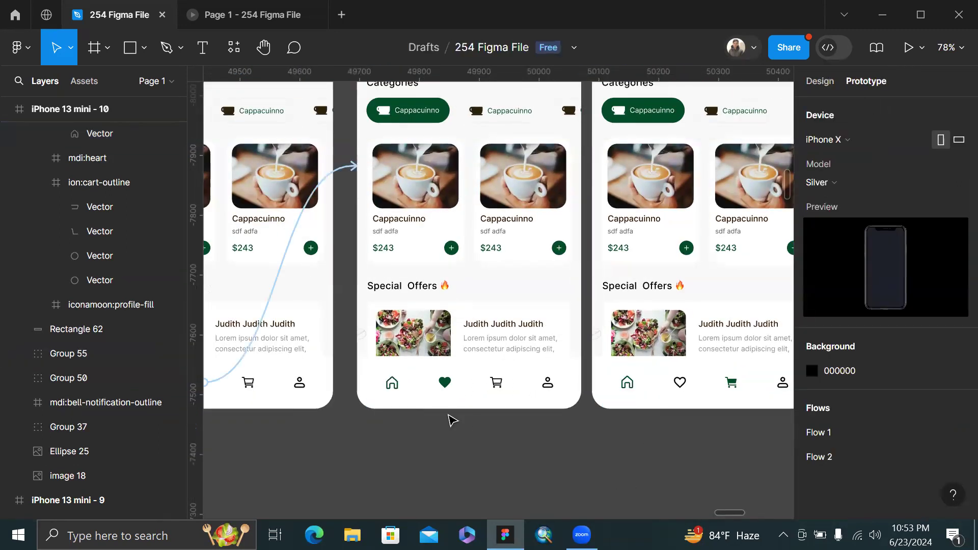
left_click(395, 387)
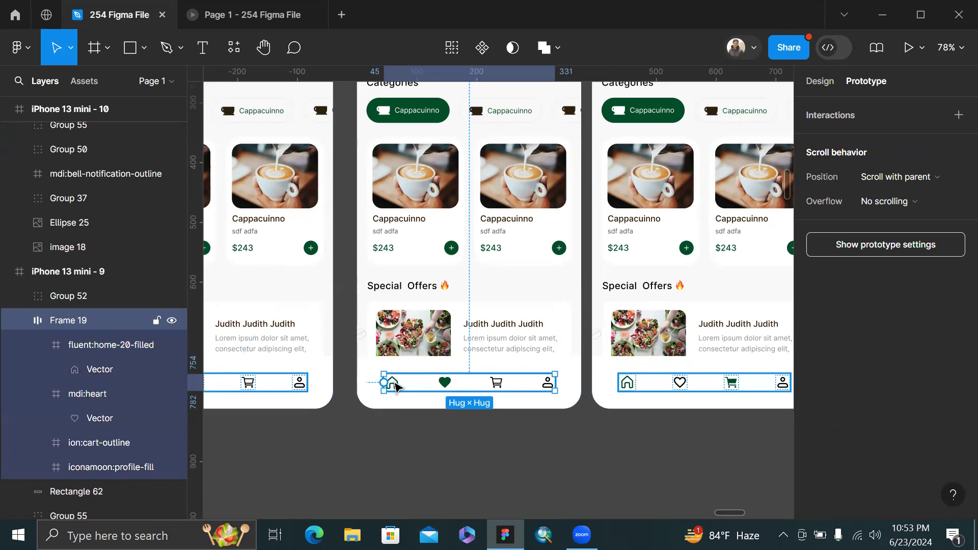
left_click(394, 385)
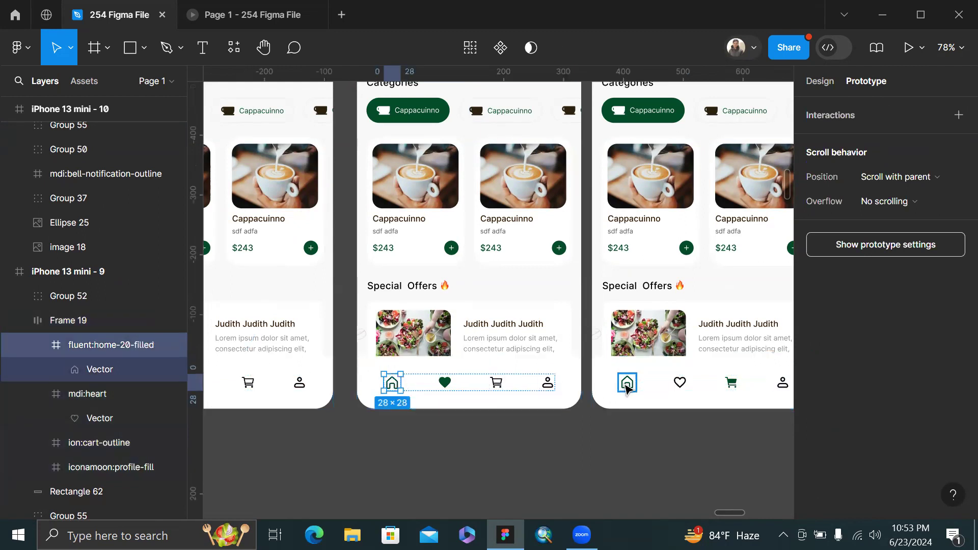
left_click(641, 405)
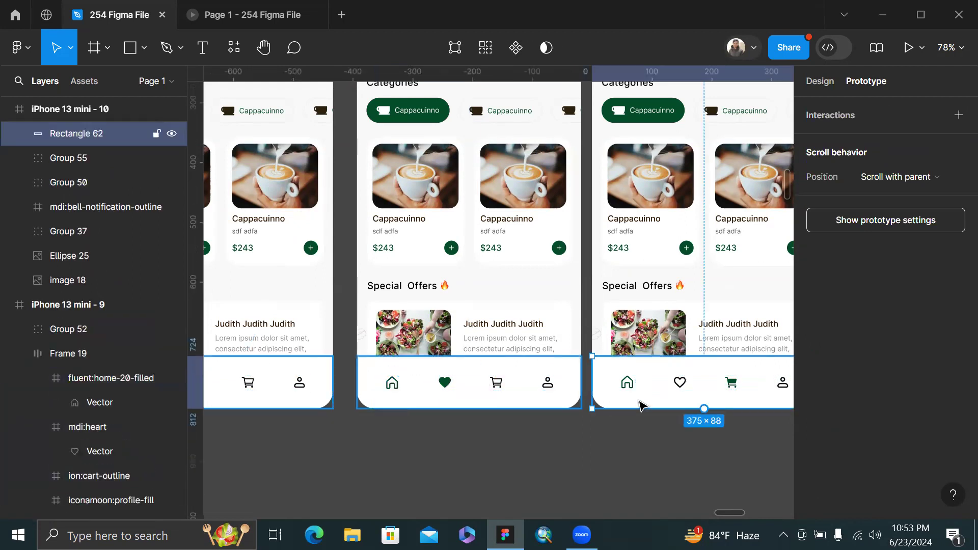
left_click(628, 382)
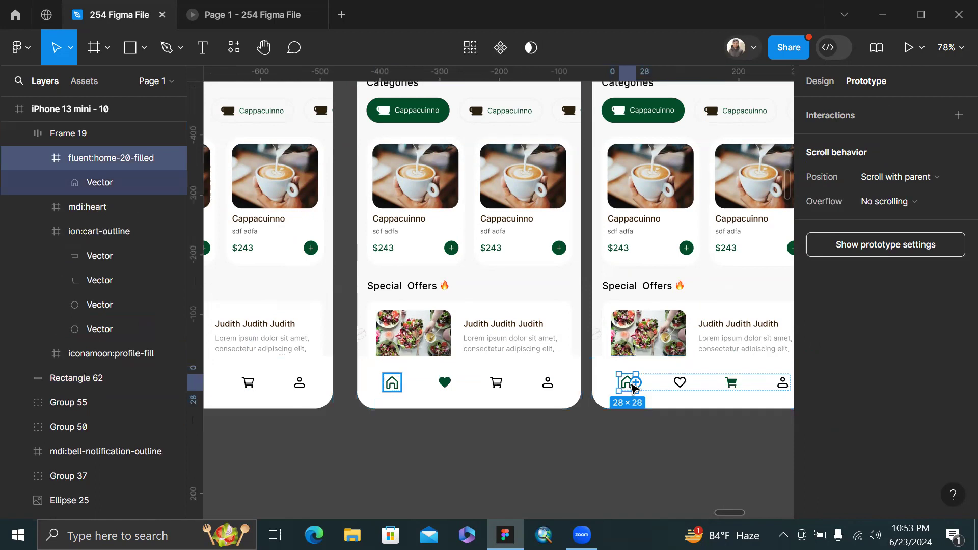
left_click(393, 383)
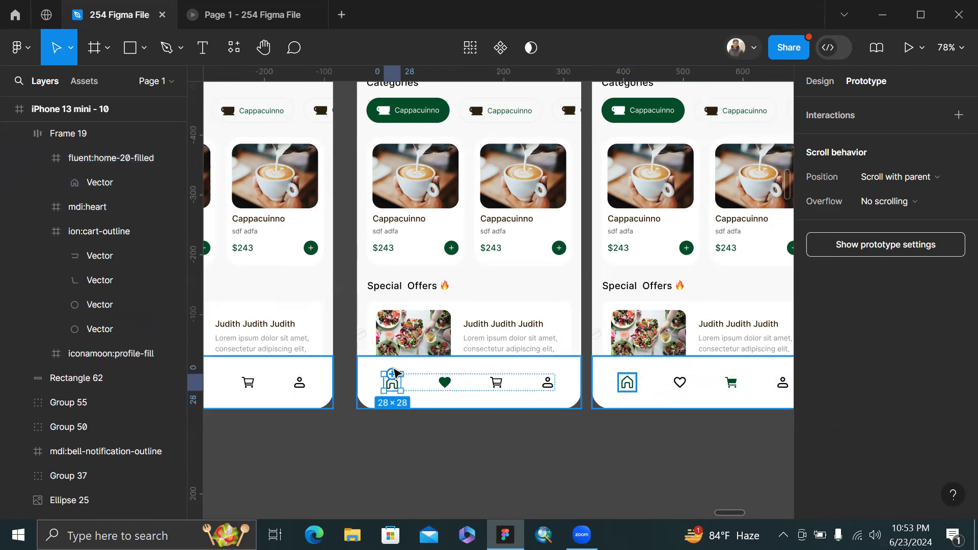
left_click_drag(393, 375, 312, 271)
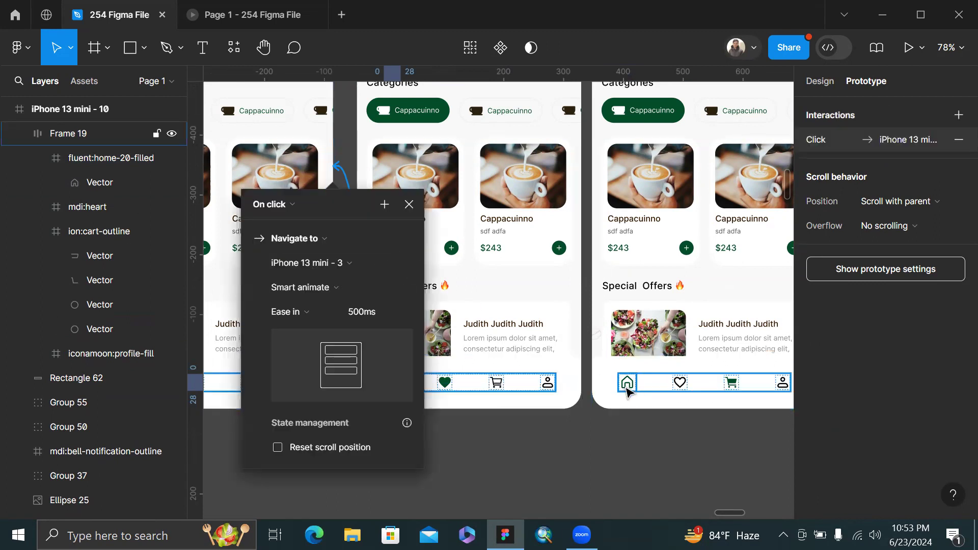
Link the home icon in the iPhone 13 mini - 10 navigation bar back to the iPhone 13 mini - 3 frame on click.
left_click(628, 392)
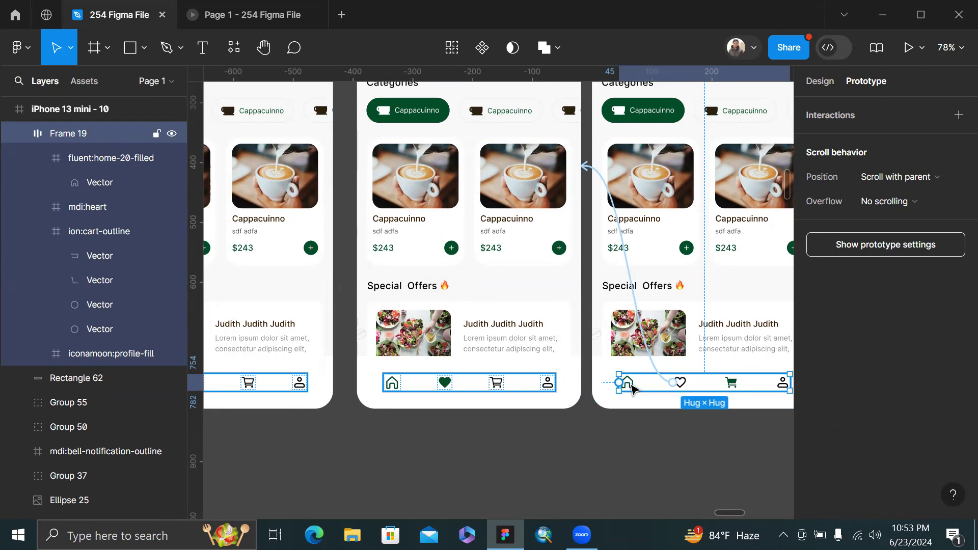
left_click(630, 387)
left_click_drag(636, 382, 312, 221)
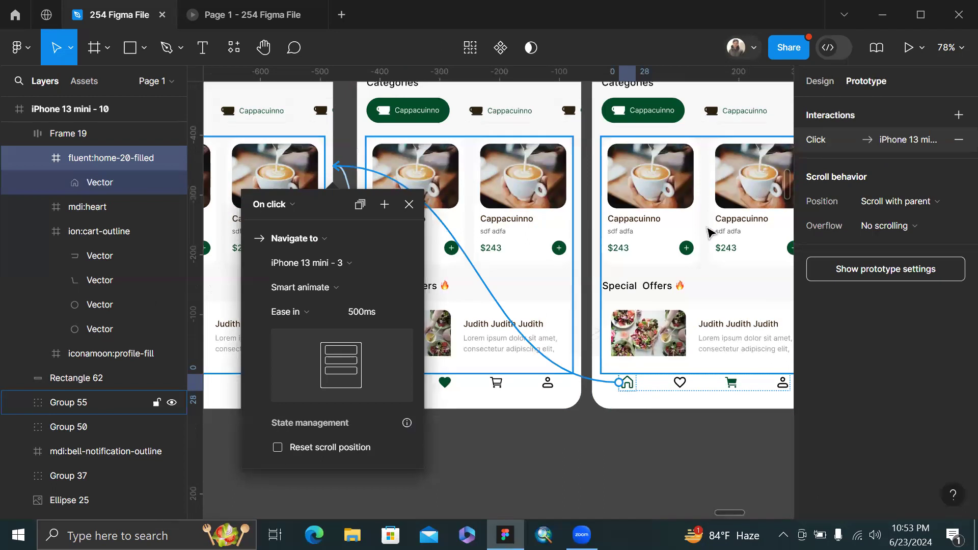
scroll(710, 232, "down", 3)
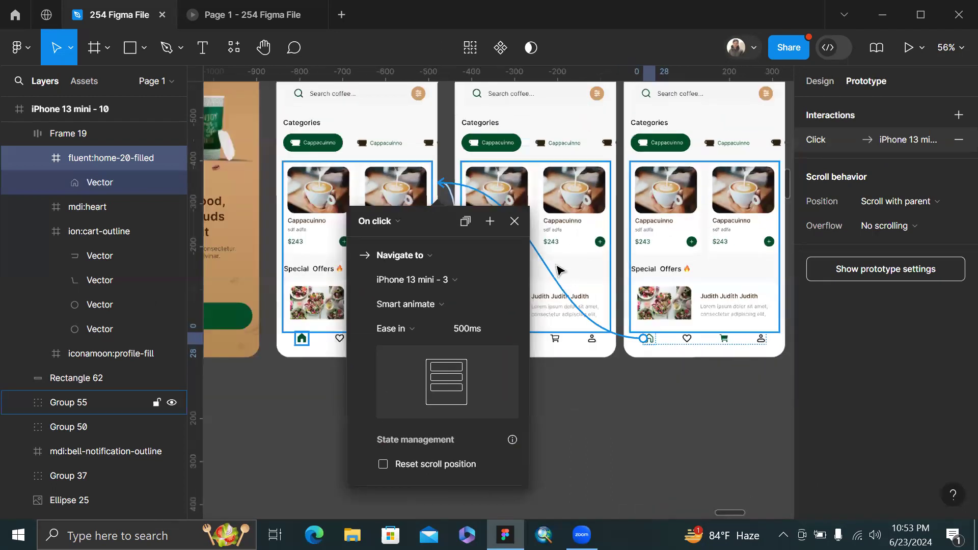
left_click(514, 222)
Connect the cart icon in the iPhone 13 mini - 3 navigation bar to the iPhone 13 mini - 10 frame with an on-click interaction.
left_click(379, 340)
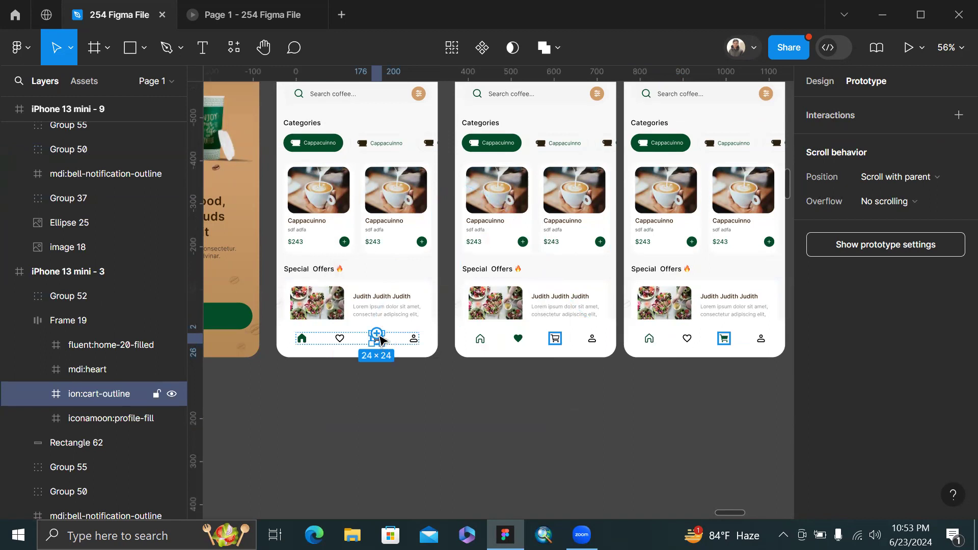
left_click_drag(382, 339, 652, 201)
scroll(481, 352, "right", 3)
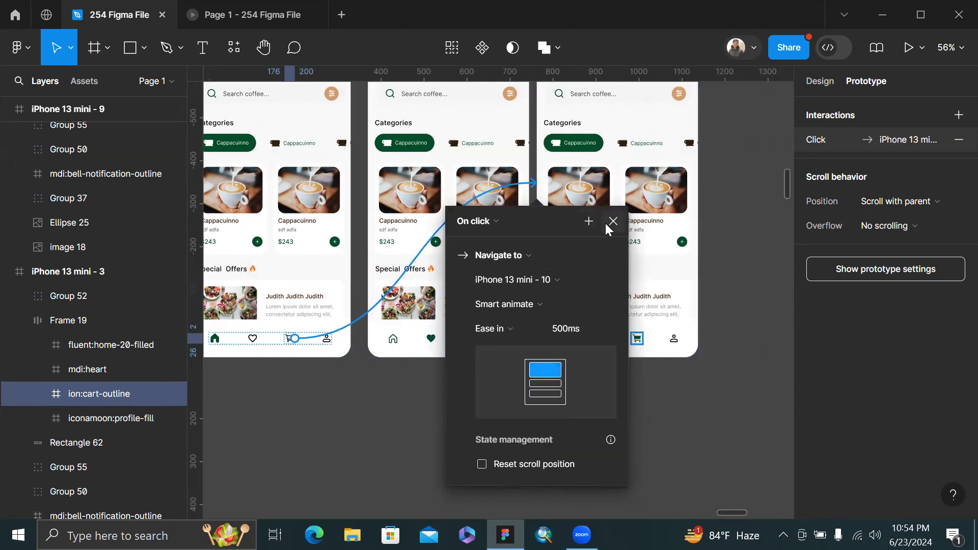
left_click(612, 223)
Link the cart icon in the iPhone 13 mini - 9 navigation bar to the iPhone 13 mini - 10 frame on click.
left_click(469, 338)
left_click_drag(468, 334, 573, 239)
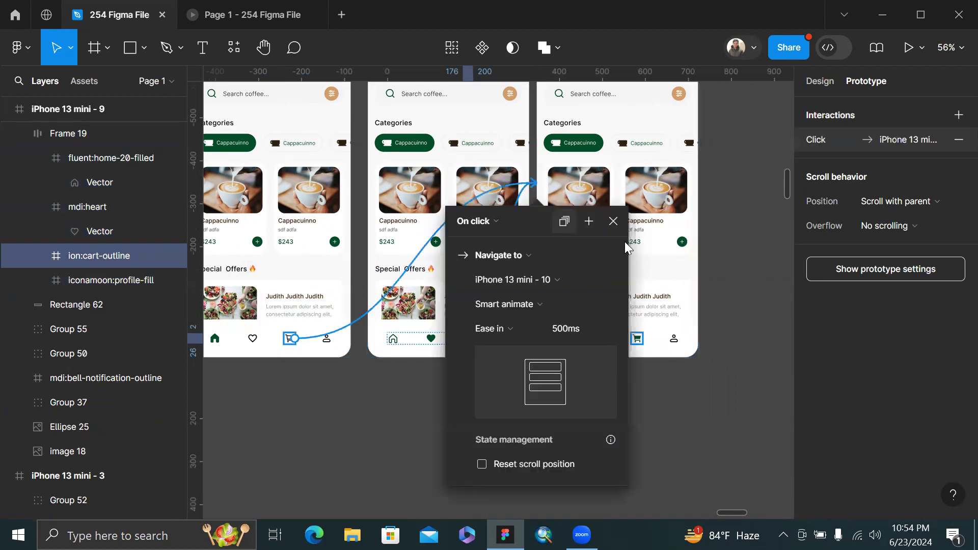
left_click(729, 198)
Draw a left-pointing back chevron about 12.5 px wide and 25 px high above the profile photo in iPhone 13 mini - 9 using the Pen tool.
scroll(729, 197, "up", 5)
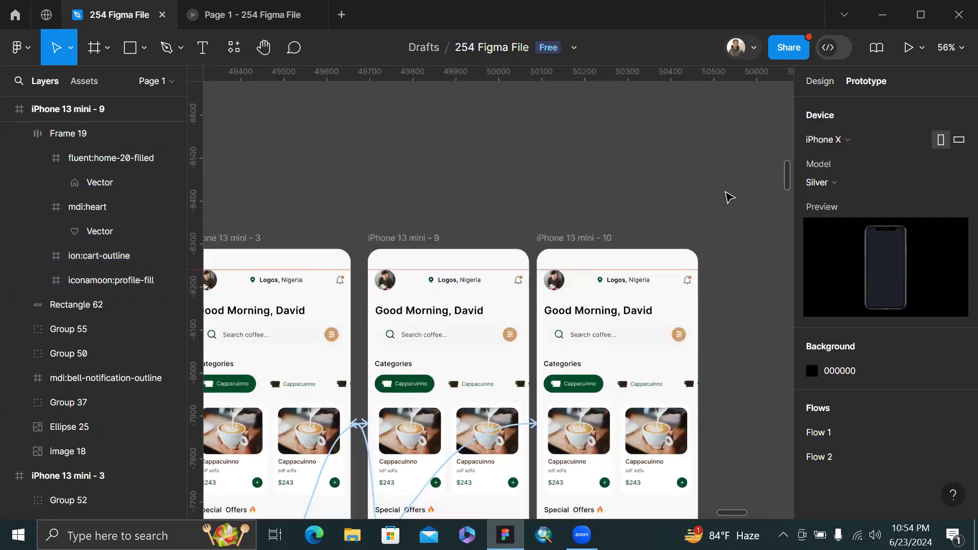
scroll(578, 278, "up", 3)
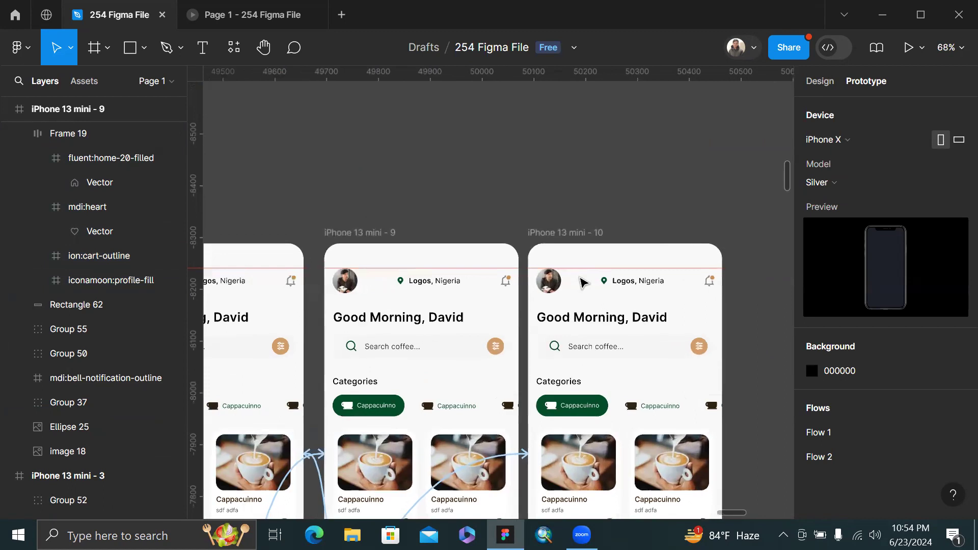
scroll(556, 286, "left", 3)
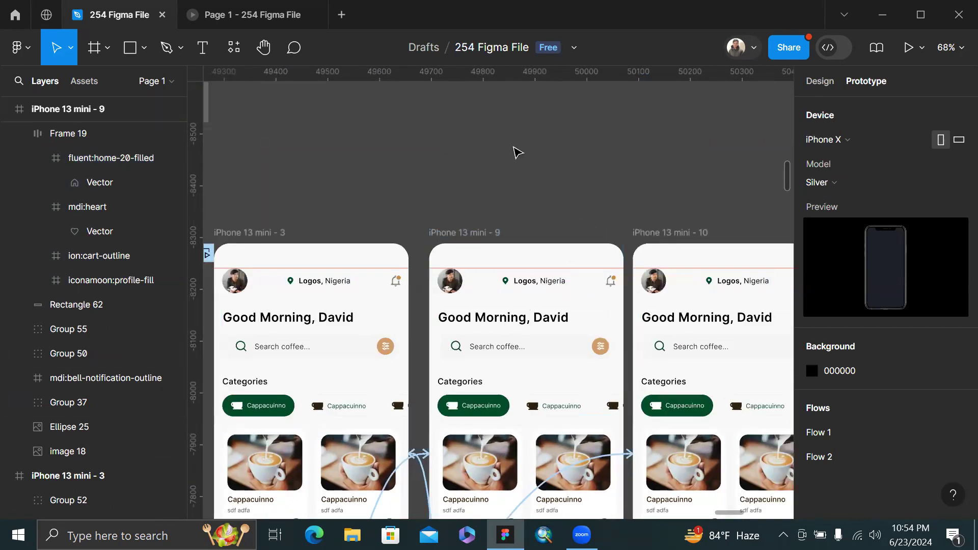
scroll(516, 151, "down", 4)
left_click(522, 209)
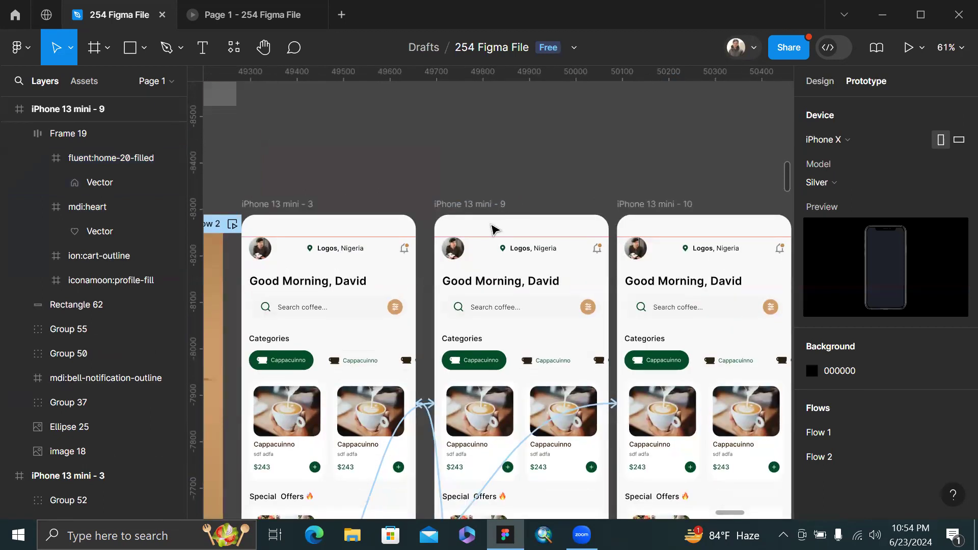
scroll(497, 225, "up", 5)
scroll(494, 230, "up", 5)
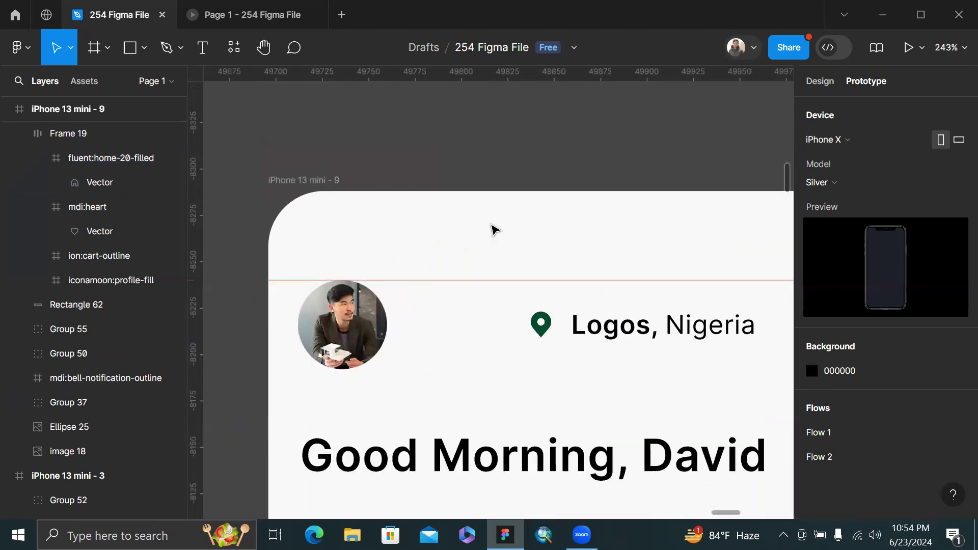
key("p")
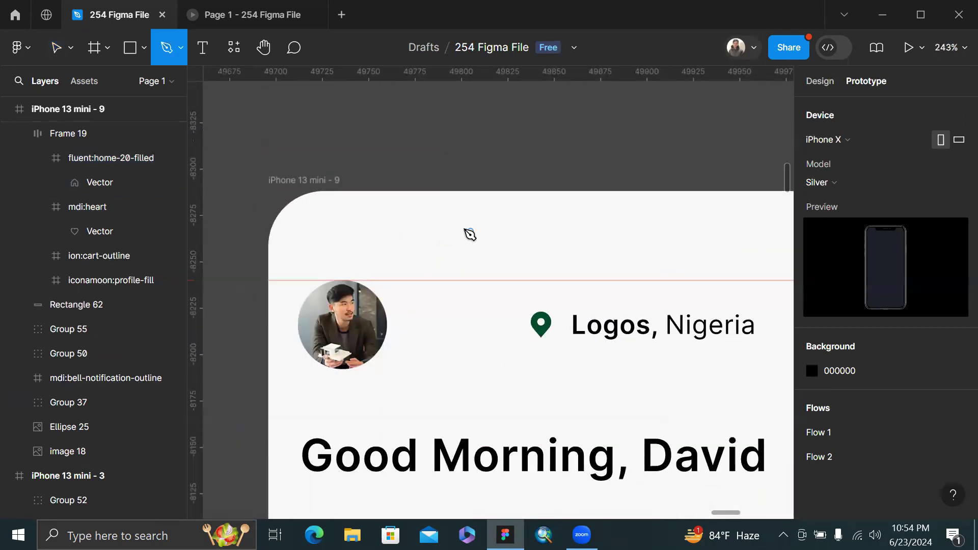
left_click(333, 223)
left_click(310, 247)
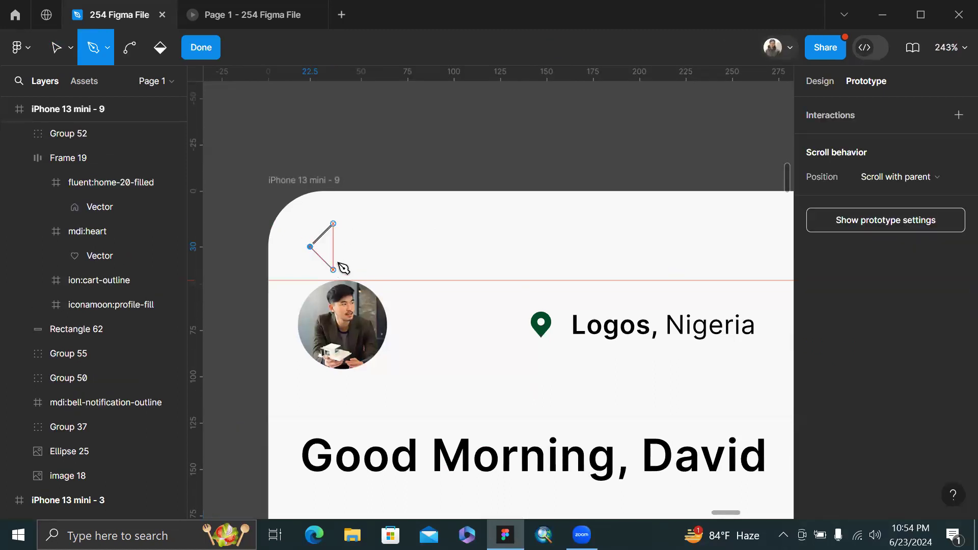
left_click(333, 269)
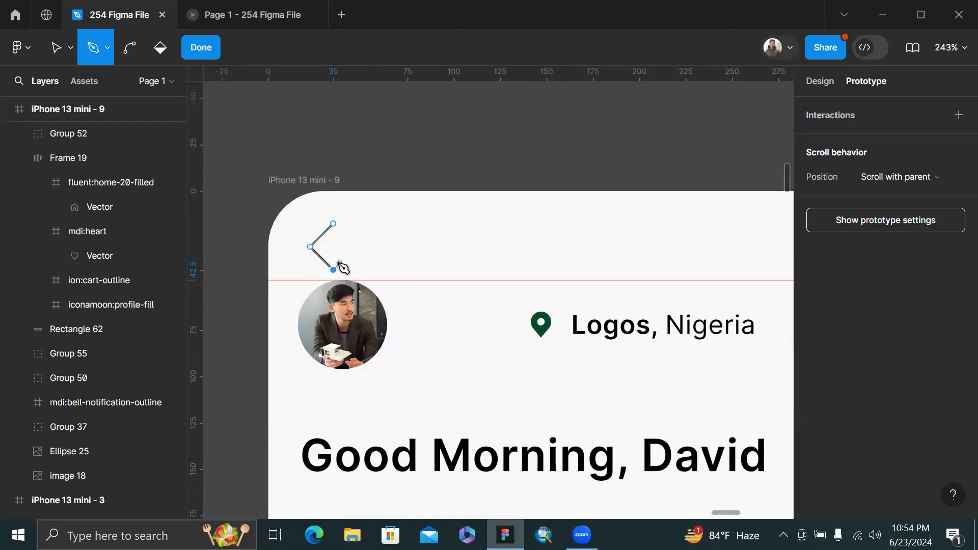
left_click(185, 48)
left_click(391, 209)
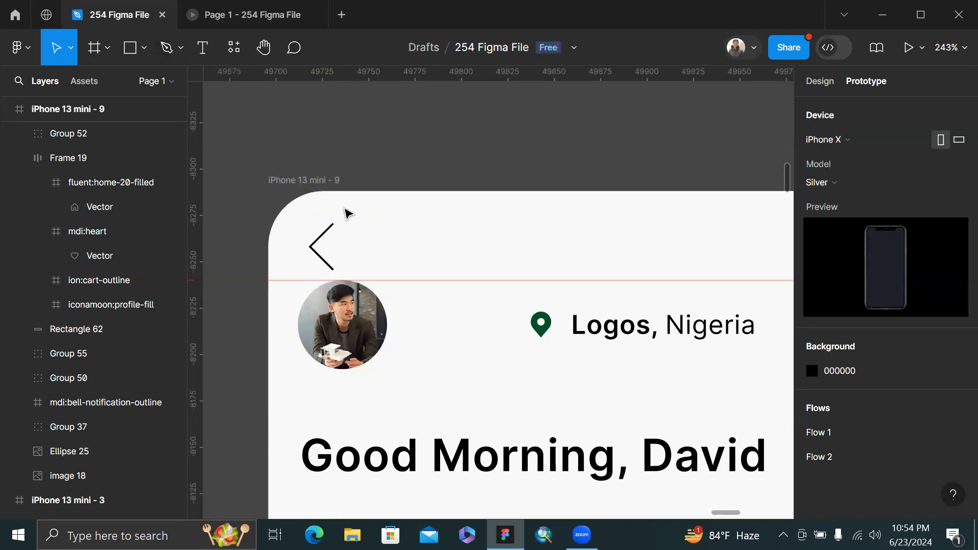
scroll(438, 123, "down", 5)
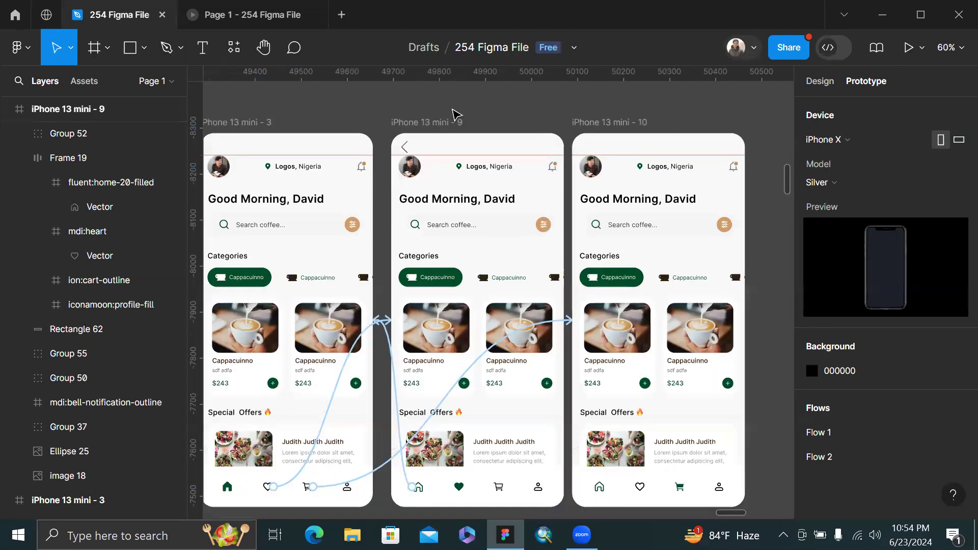
Connect the back chevron in iPhone 13 mini - 9 to the iPhone 13 mini - 3 frame with an on-click interaction.
scroll(455, 115, "up", 2)
scroll(455, 115, "down", 3)
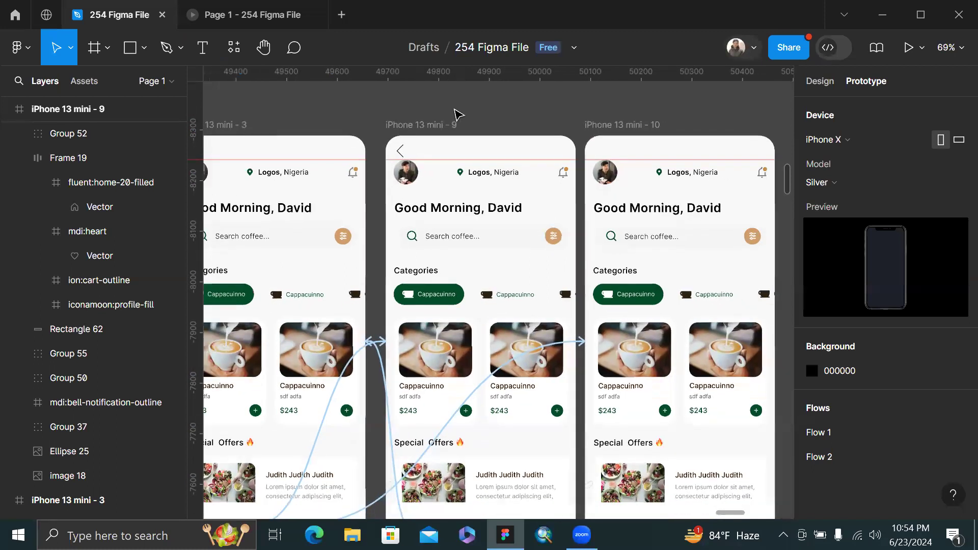
mouse_move(409, 147)
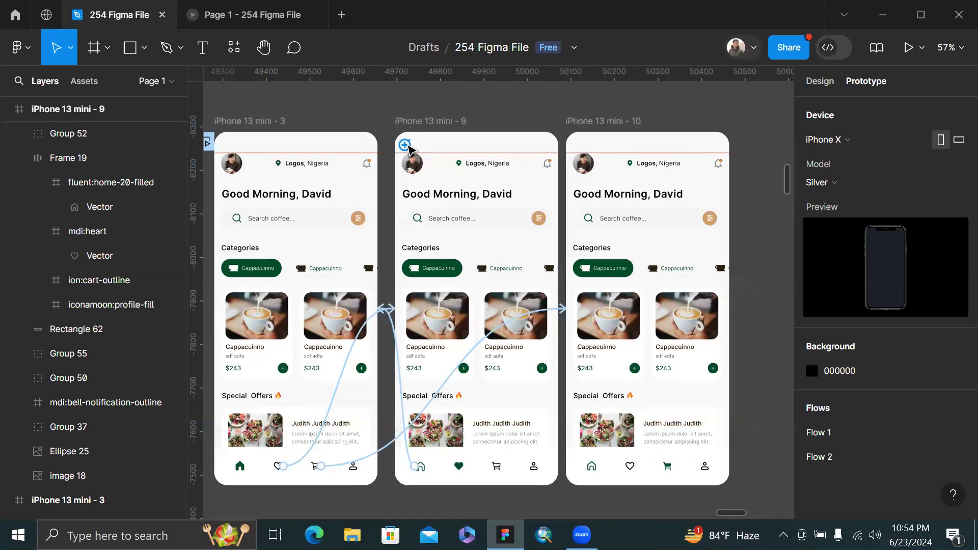
scroll(408, 148, "up", 3)
left_click(409, 149)
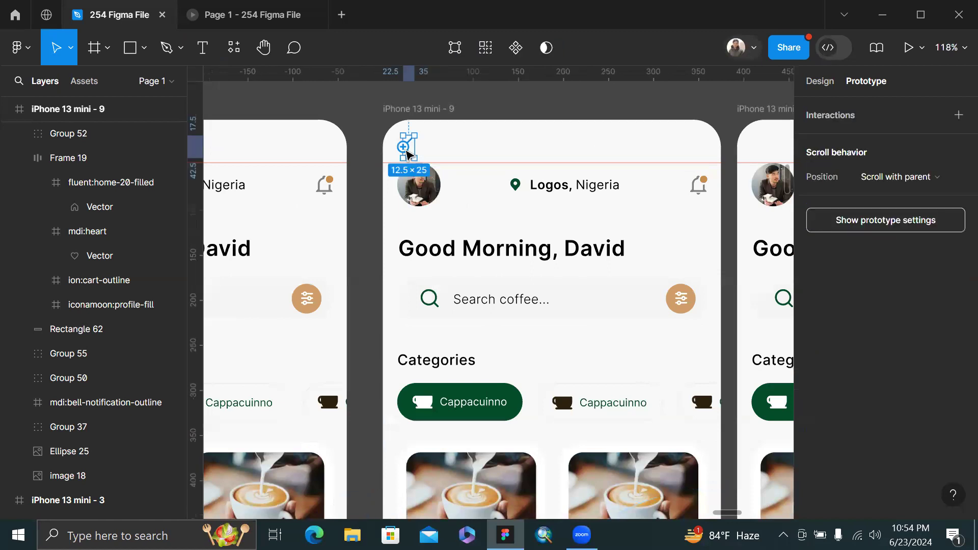
left_click_drag(408, 153, 326, 196)
scroll(441, 129, "down", 5)
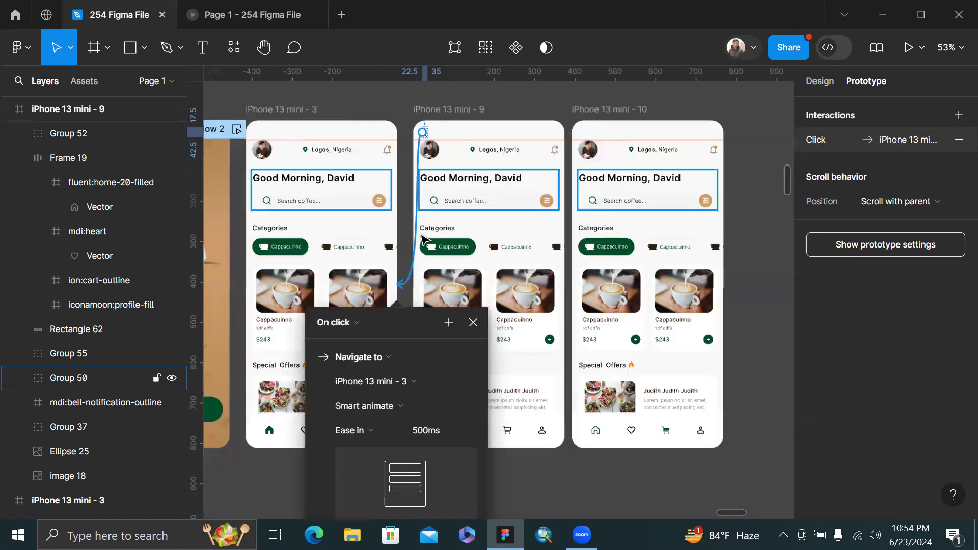
Redirect the back chevron's connection to the iPhone 13 mini - 2 frame and set its trigger to On drag.
left_click_drag(402, 288, 228, 257)
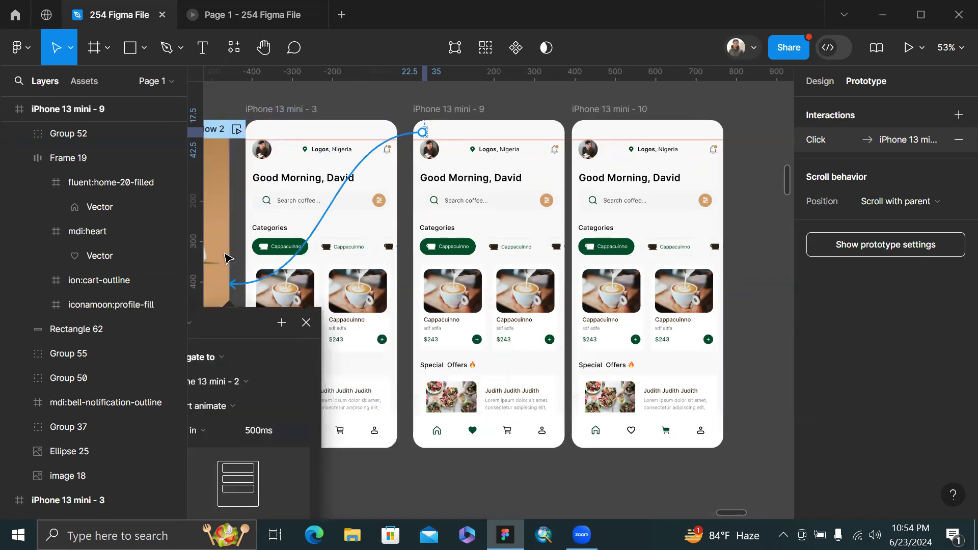
left_click_drag(240, 323, 351, 305)
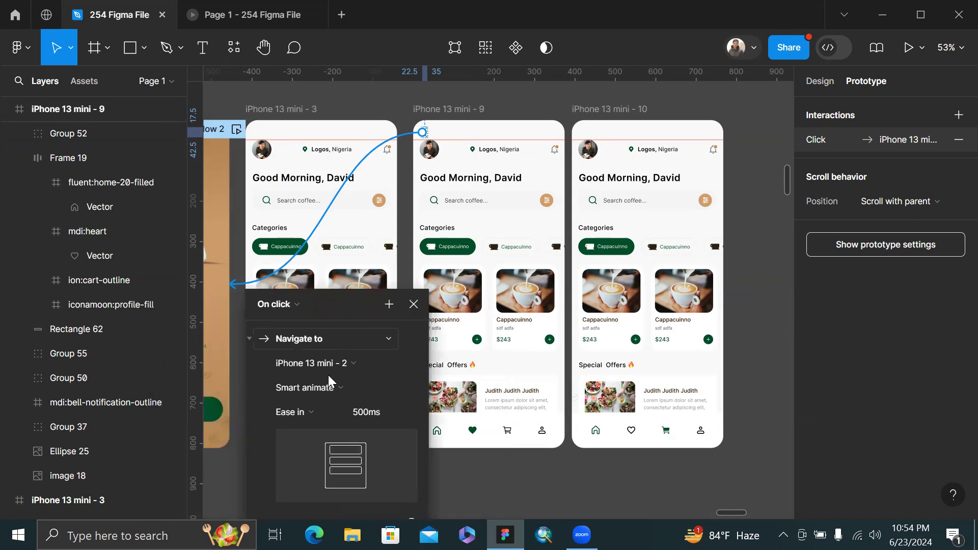
left_click(300, 313)
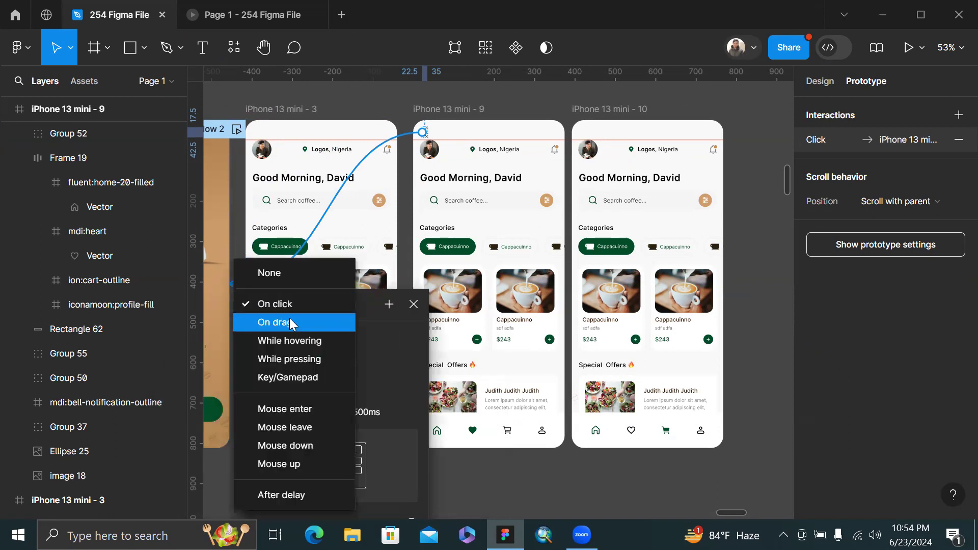
left_click(290, 324)
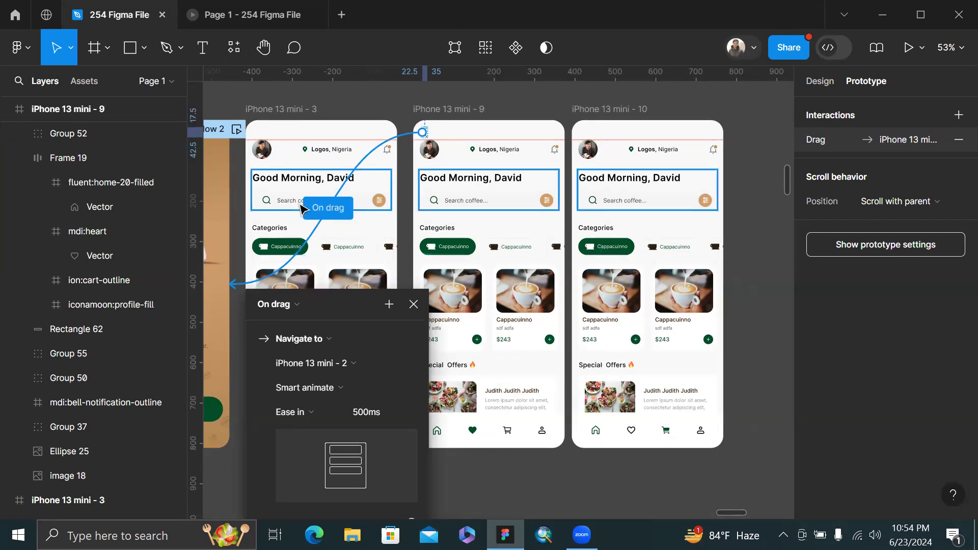
scroll(255, 157, "left", 5)
scroll(256, 157, "up", 2)
left_click(431, 148)
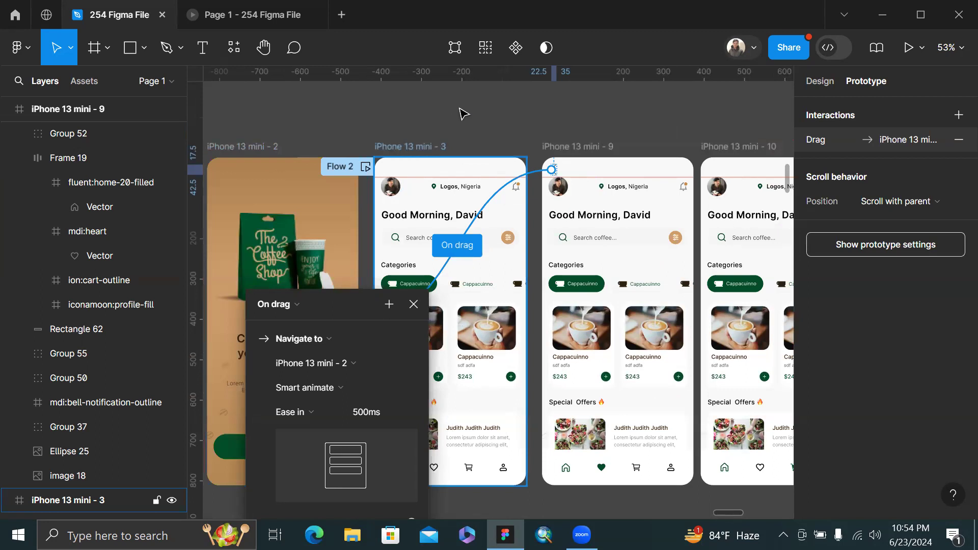
Preview the prototype from the iPhone 13 mini - 3 frame and test switching between its home, heart and cart screens.
left_click(461, 112)
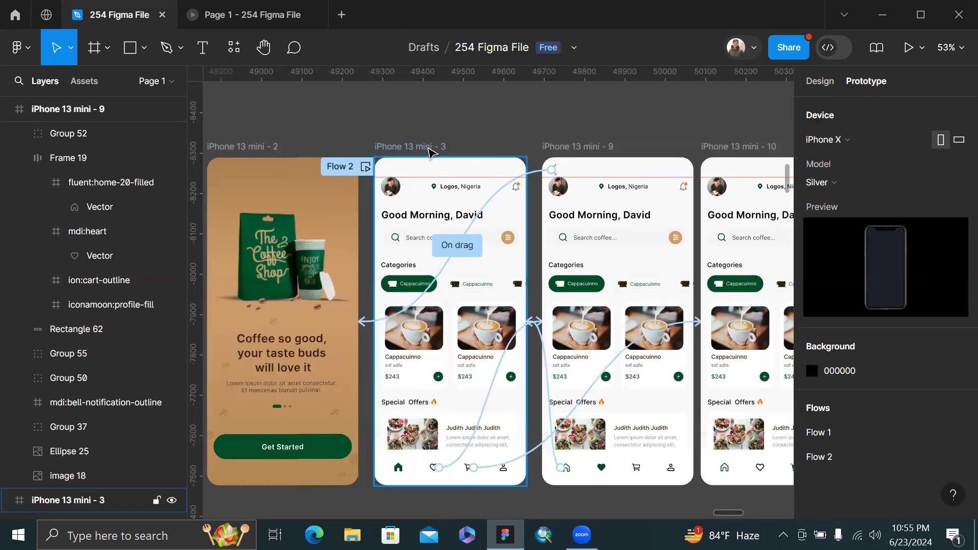
left_click(429, 148)
key("shift+space")
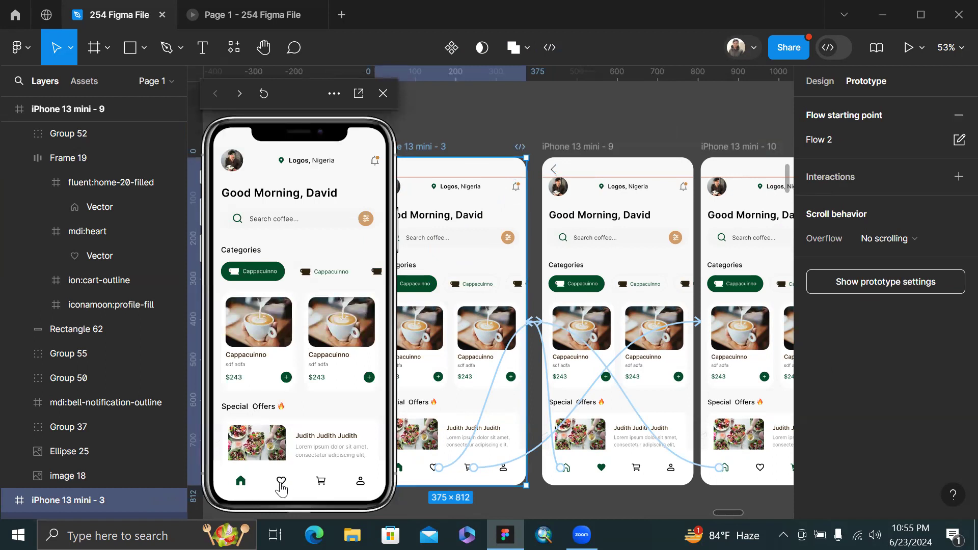
left_click(281, 485)
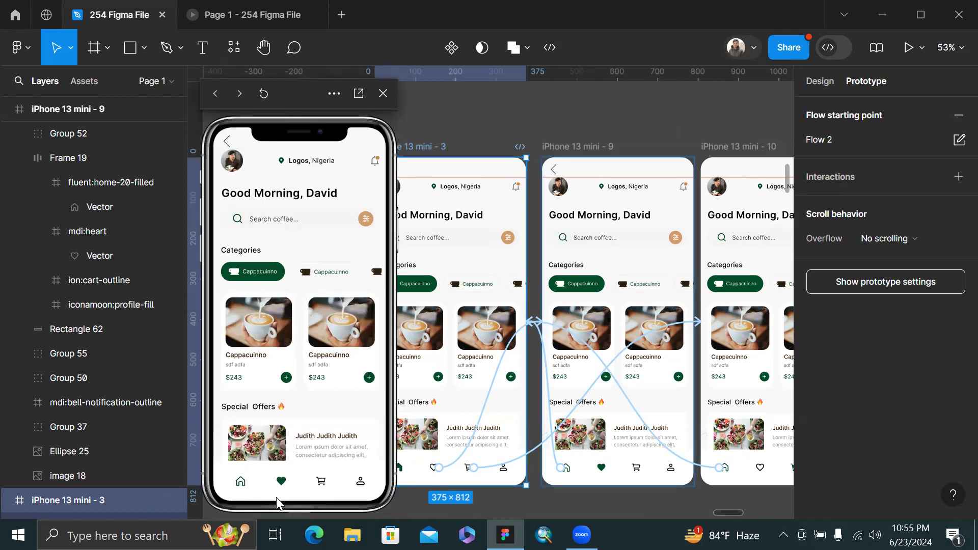
left_click(322, 486)
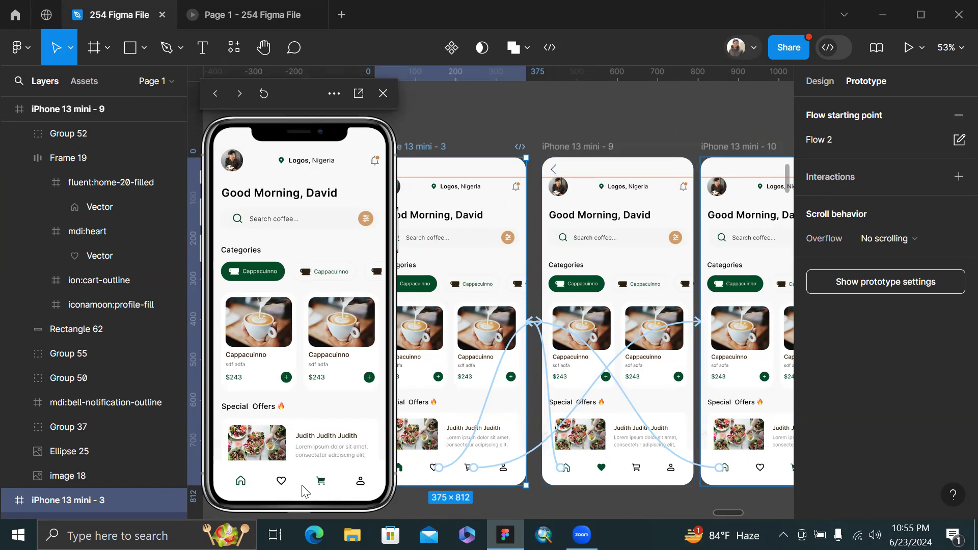
left_click(281, 483)
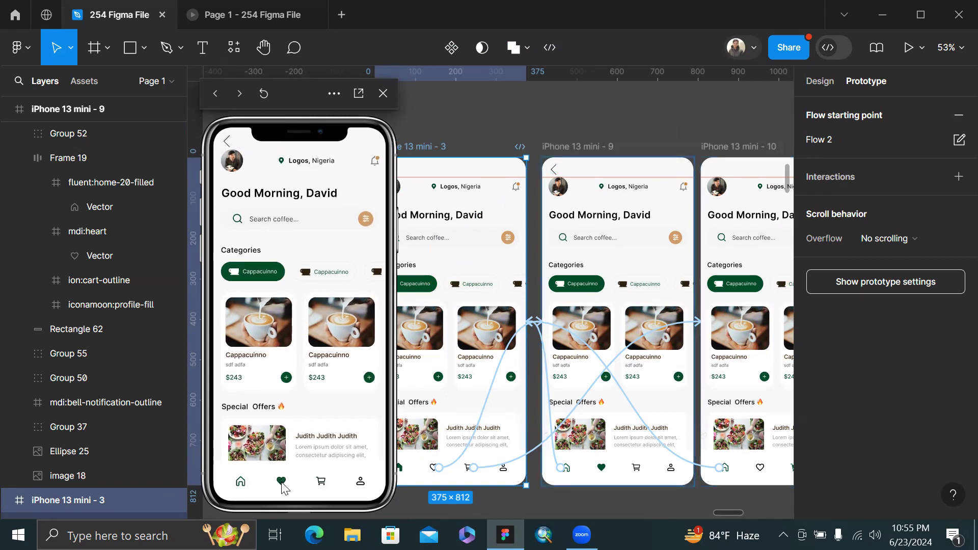
left_click(241, 484)
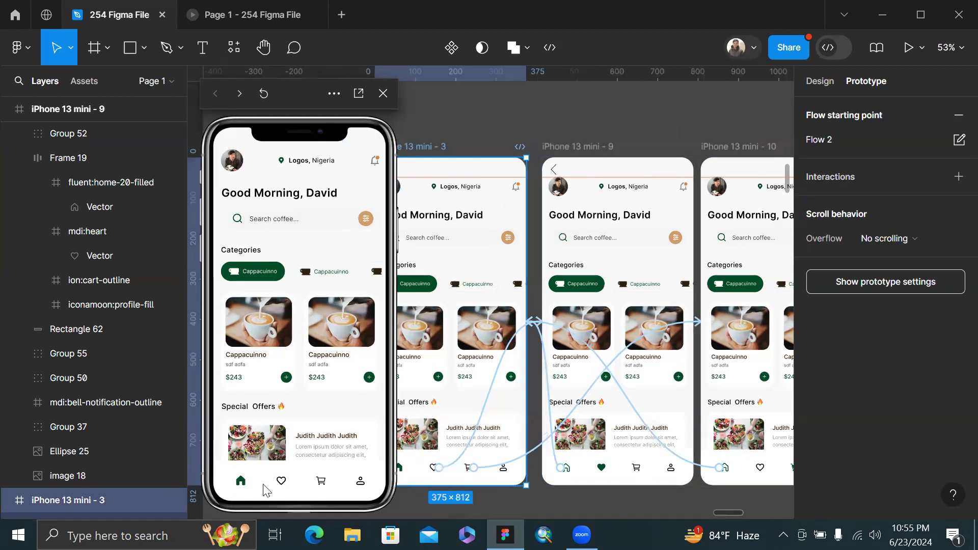
left_click(281, 484)
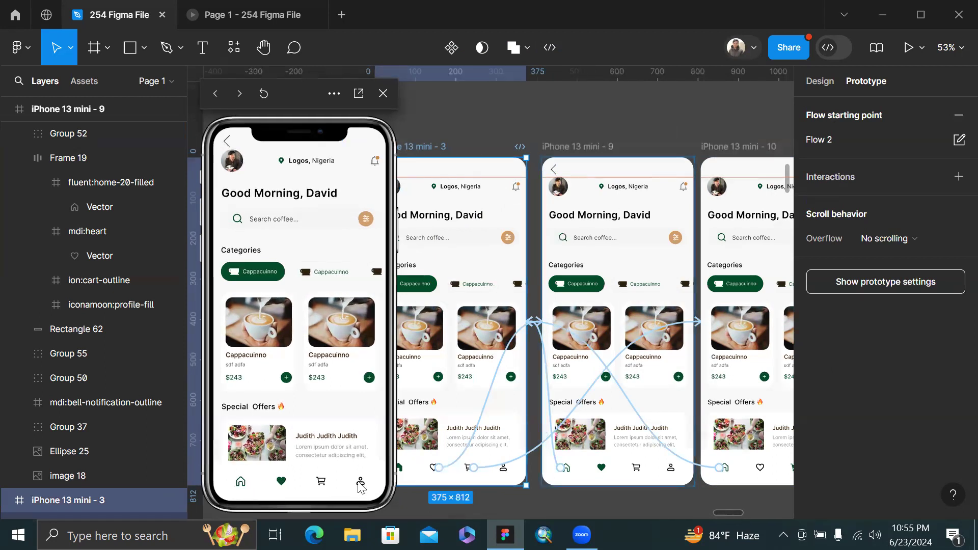
left_click(321, 484)
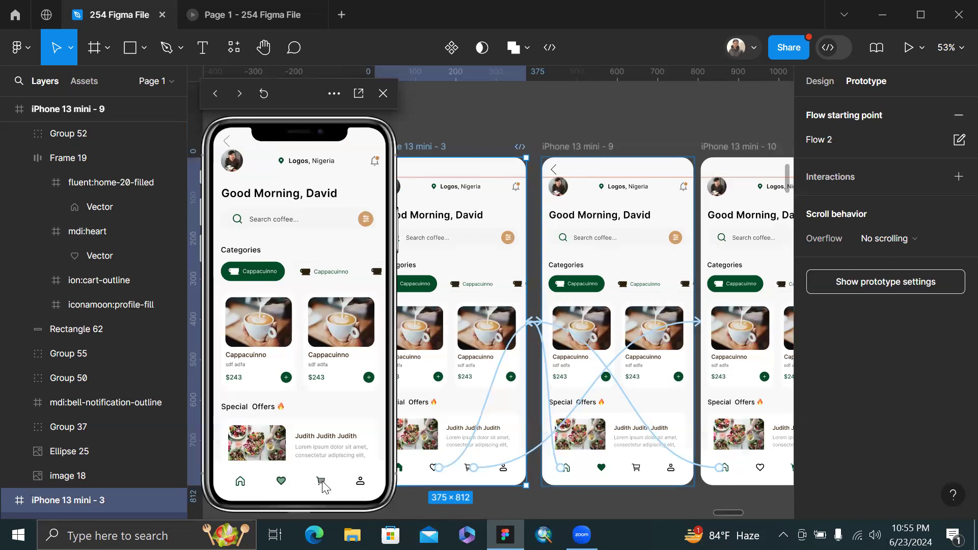
scroll(675, 213, "down", 5)
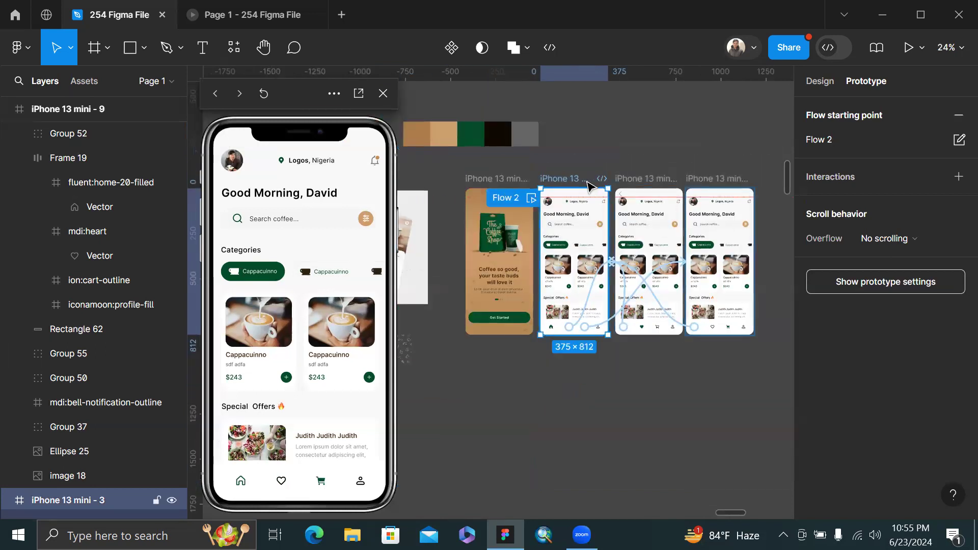
scroll(586, 168, "up", 1)
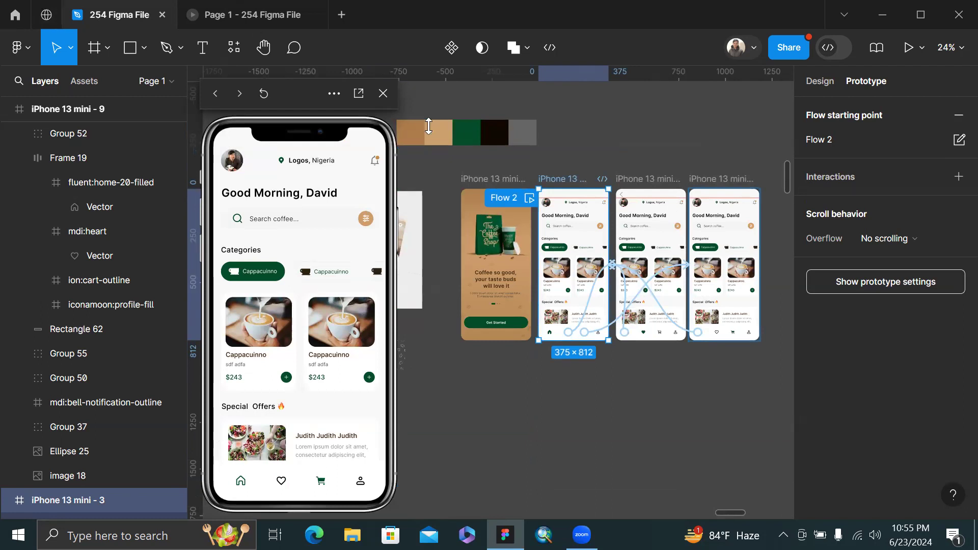
scroll(622, 148, "up", 2)
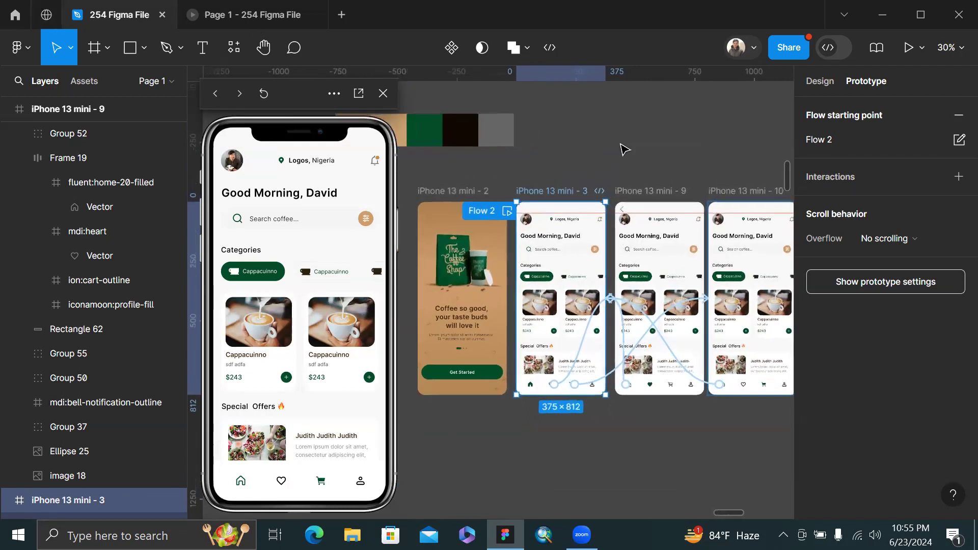
scroll(623, 149, "up", 2)
scroll(622, 149, "down", 2)
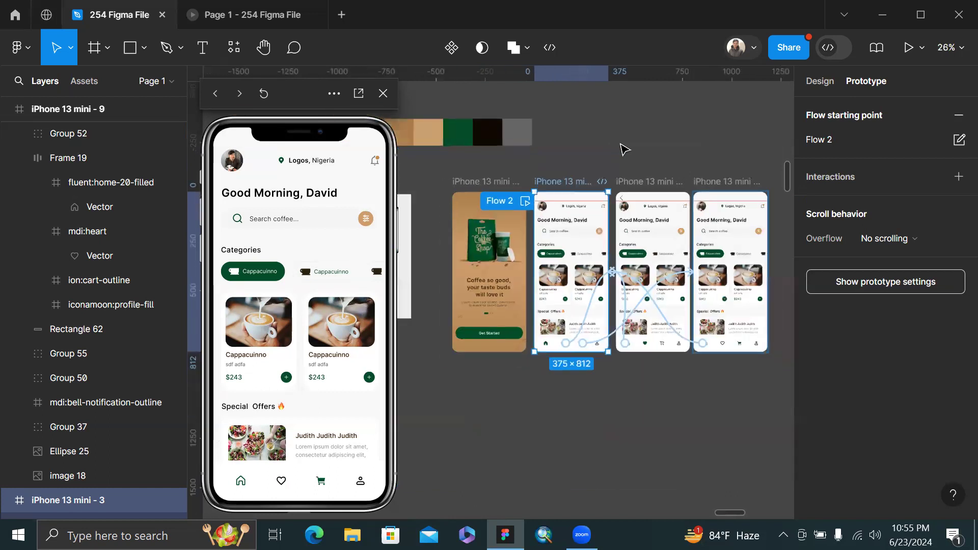
scroll(625, 149, "up", 1)
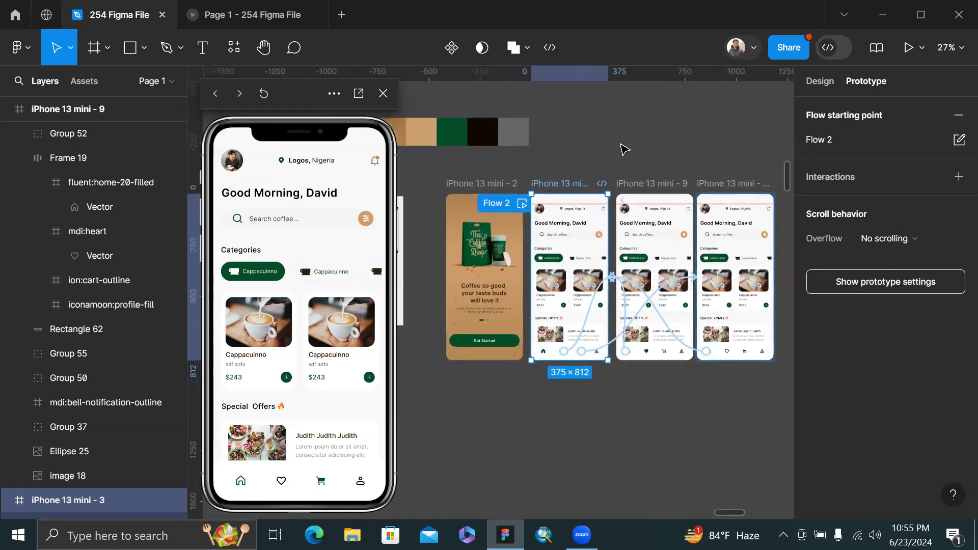
Test the heart icon and the back arrow of the heart screen in the running prototype preview.
left_click(282, 483)
left_click(227, 143)
left_click(281, 482)
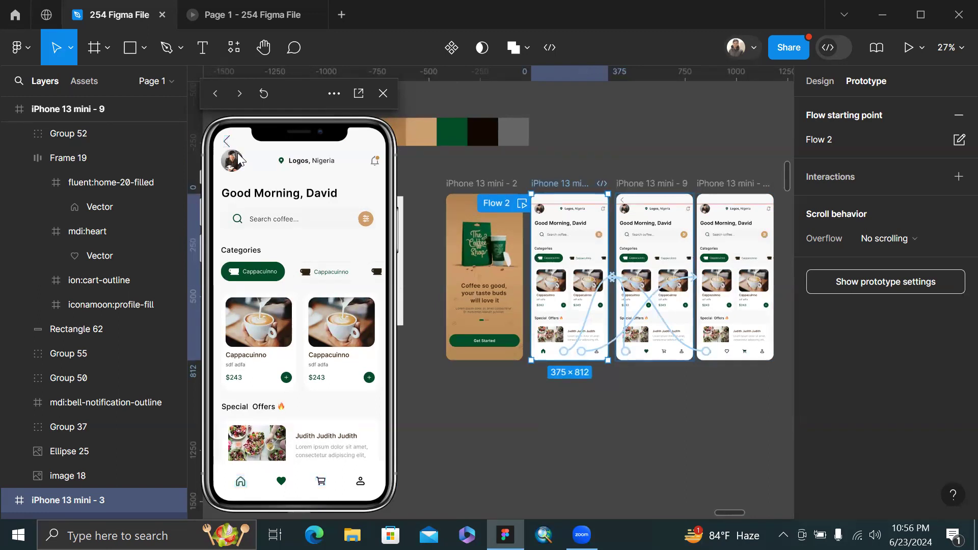
left_click(256, 387)
left_click(326, 250)
left_click(219, 275)
left_click(227, 145)
left_click(228, 142)
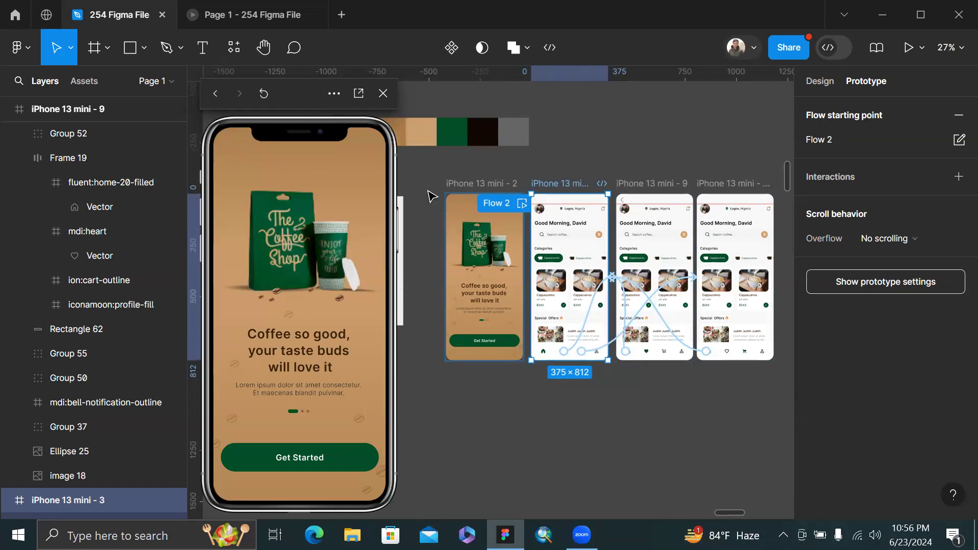
Preview the iPhone 13 mini - 9 frame, test its back arrow's transition and close the preview.
left_click(650, 185)
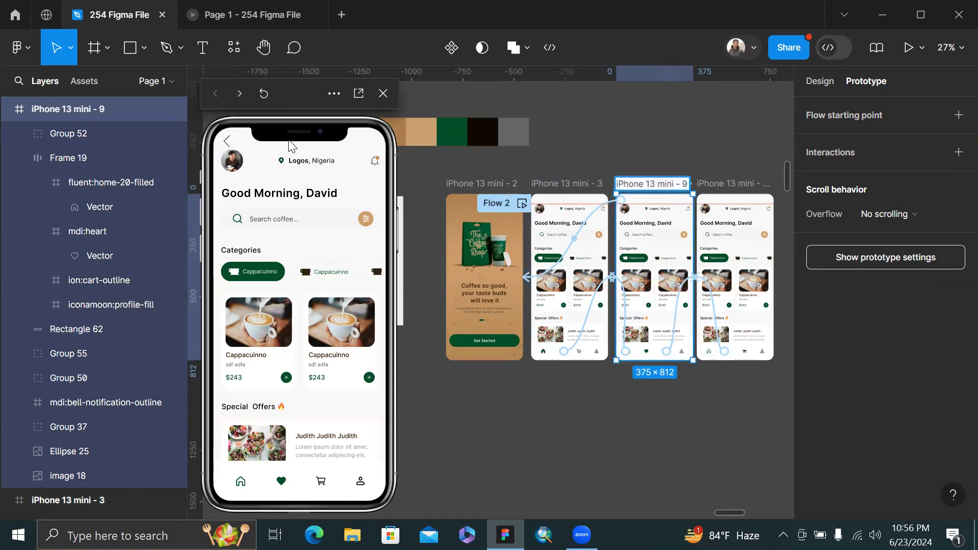
left_click(260, 153)
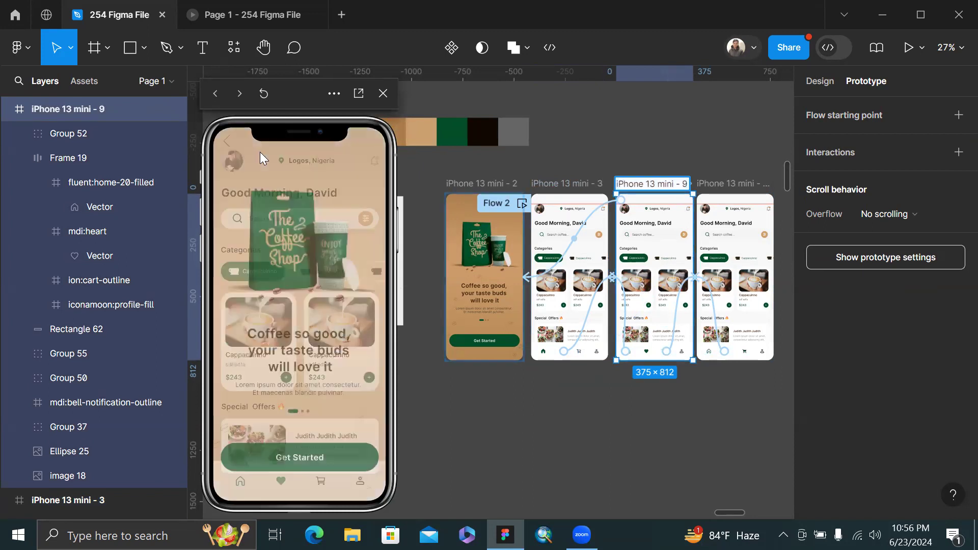
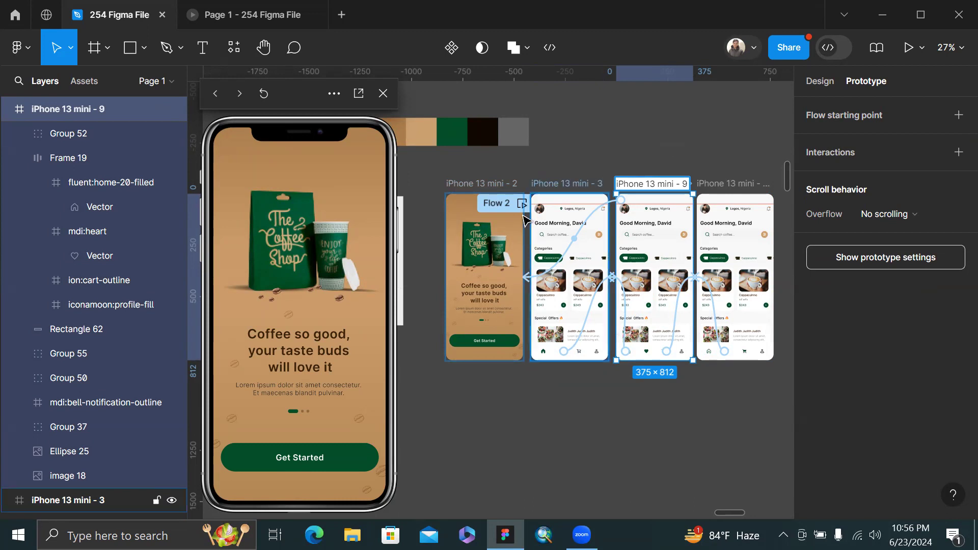
left_click(382, 94)
key("Escape")
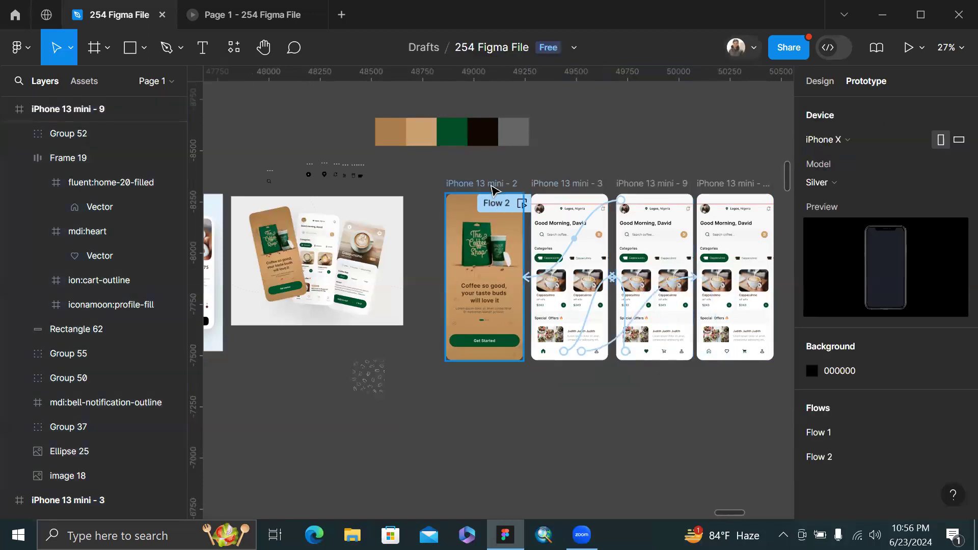
Return to design mode and move the iPhone 13 mini - 2 onboarding frame into the empty space below the other screens.
left_click(826, 85)
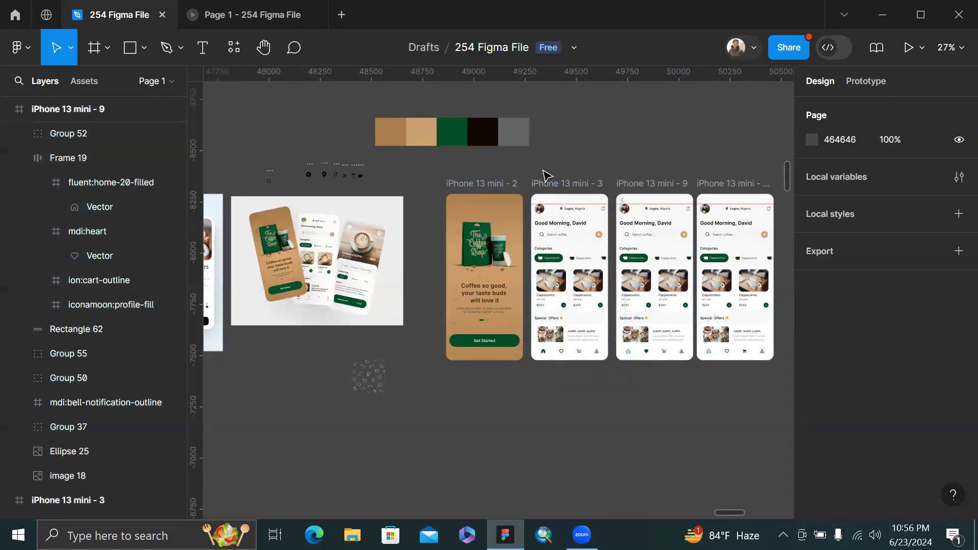
left_click_drag(518, 273, 528, 411)
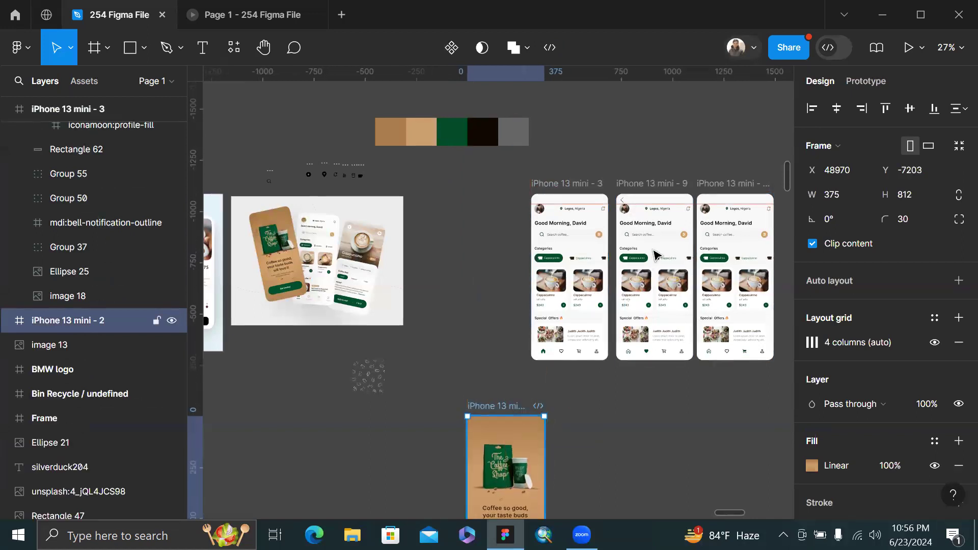
scroll(621, 202, "up", 5)
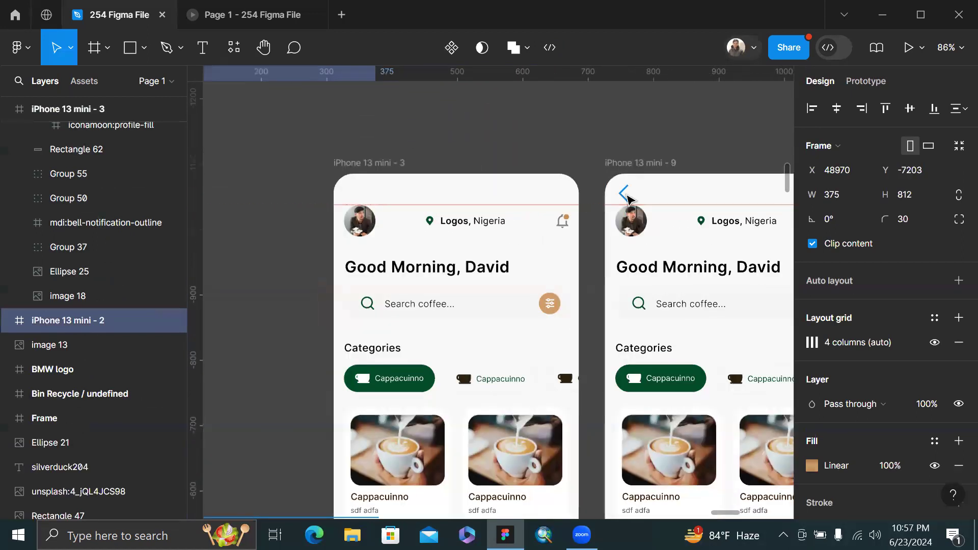
key("Escape")
left_click(626, 200)
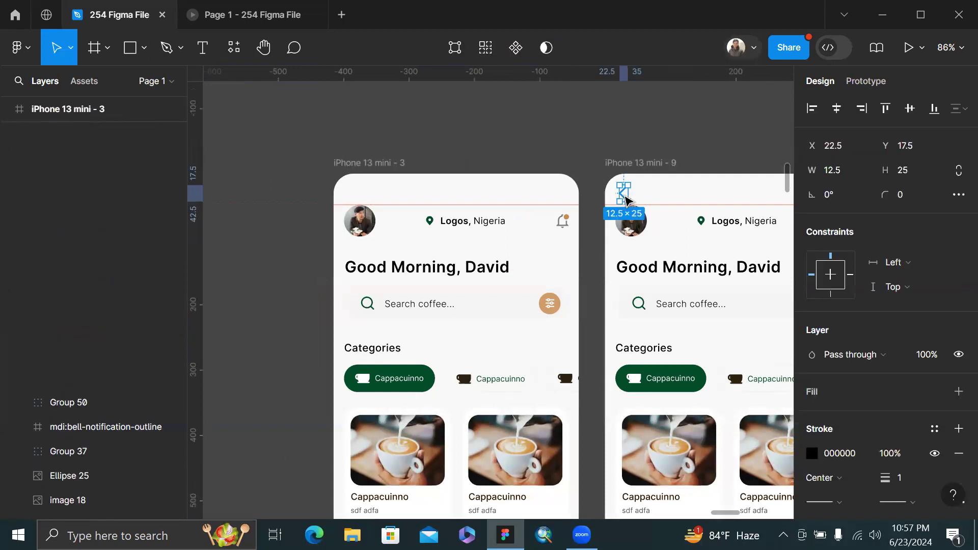
key("Escape")
Duplicate the iPhone 13 mini - 2 onboarding frame twice, placing the copies in a row with a 54 px gap.
scroll(553, 214, "down", 5)
scroll(553, 214, "up", 1)
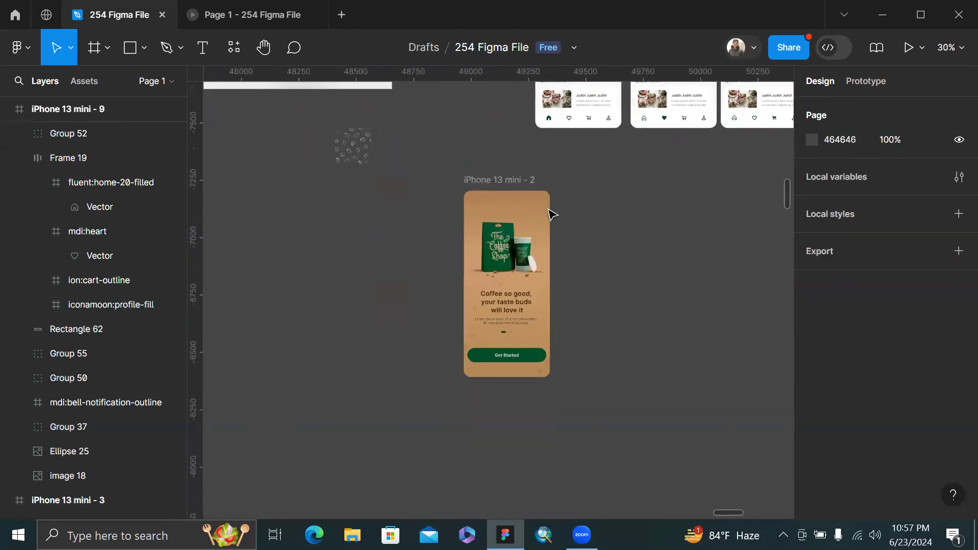
left_click(524, 181)
left_click_drag(518, 218, 616, 214)
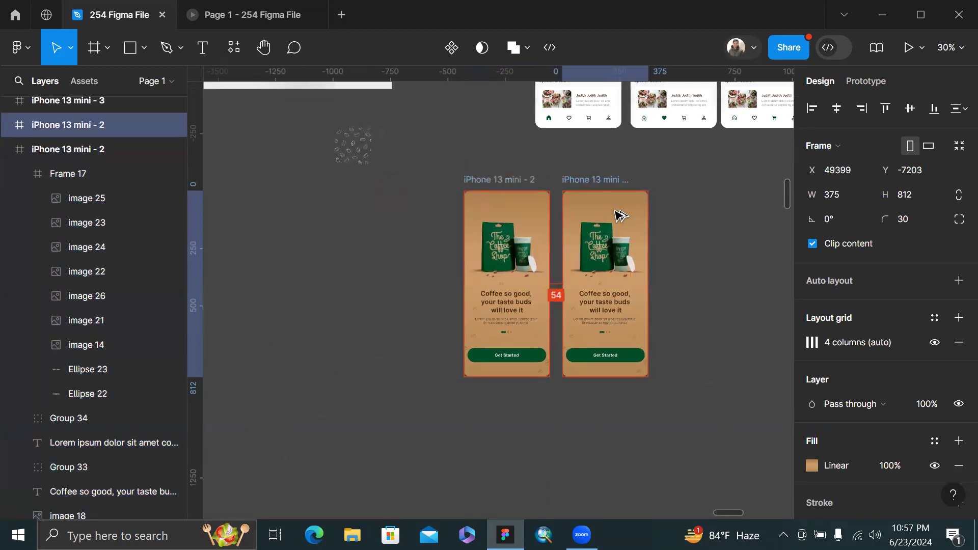
scroll(616, 215, "right", 3)
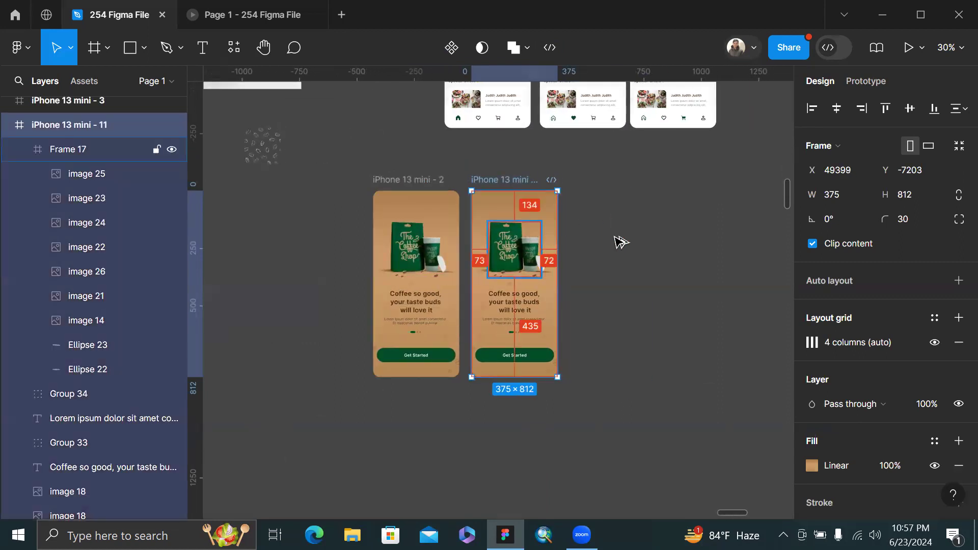
key("ctrl+d")
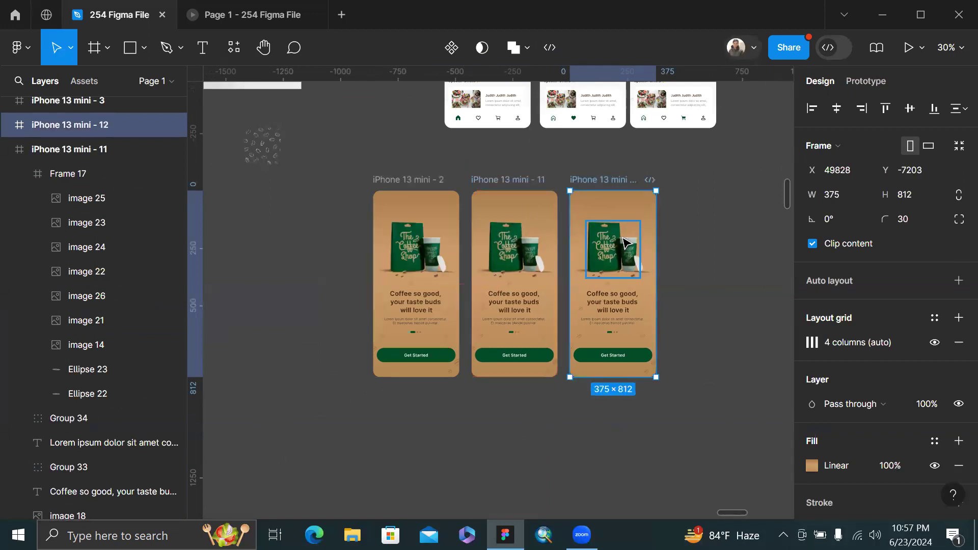
left_click(492, 234)
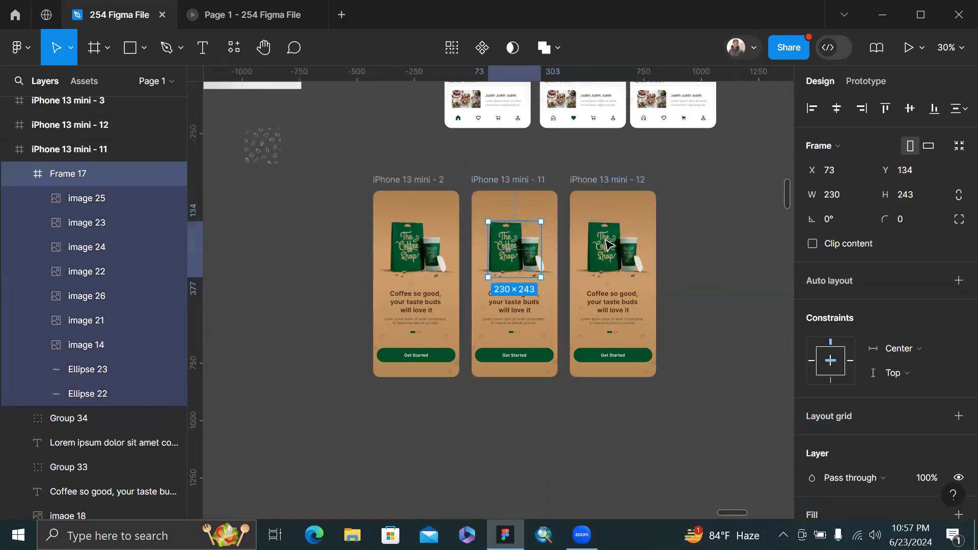
scroll(606, 245, "up", 4)
key("ctrl+alt+a")
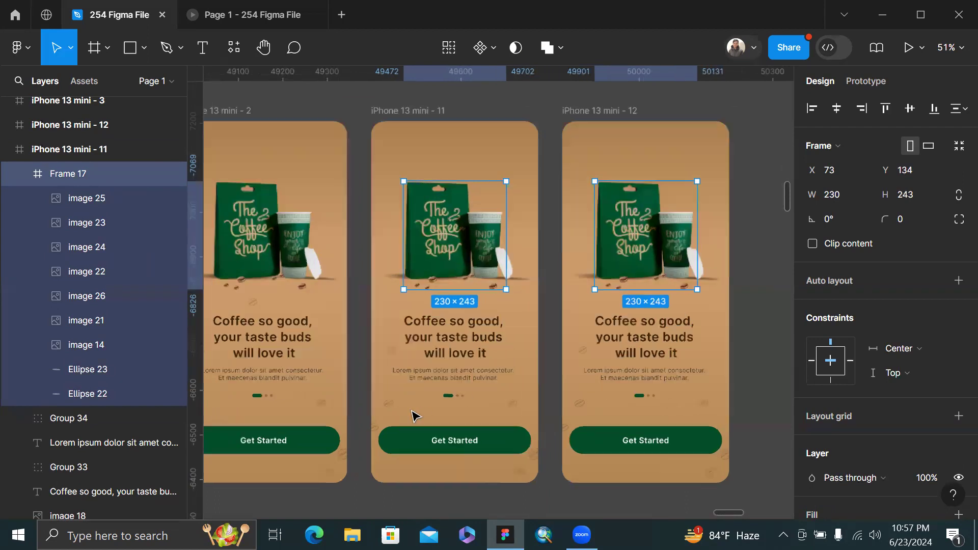
Swap the green pill and the middle dot in the page indicator of iPhone 13 mini - 11, making the second page active.
scroll(413, 410, "up", 5)
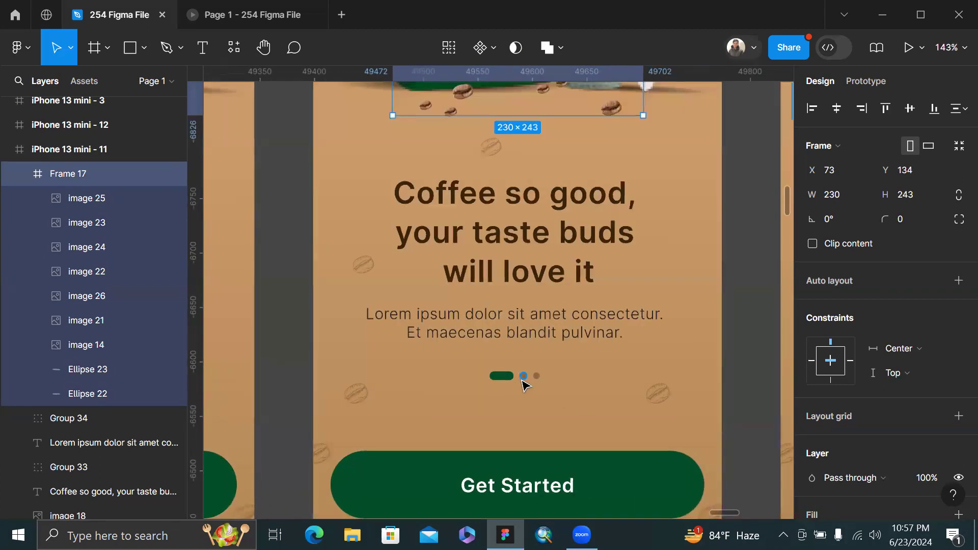
left_click(523, 378)
scroll(522, 380, "up", 2)
left_click(493, 376, "shift")
scroll(559, 381, "up", 5)
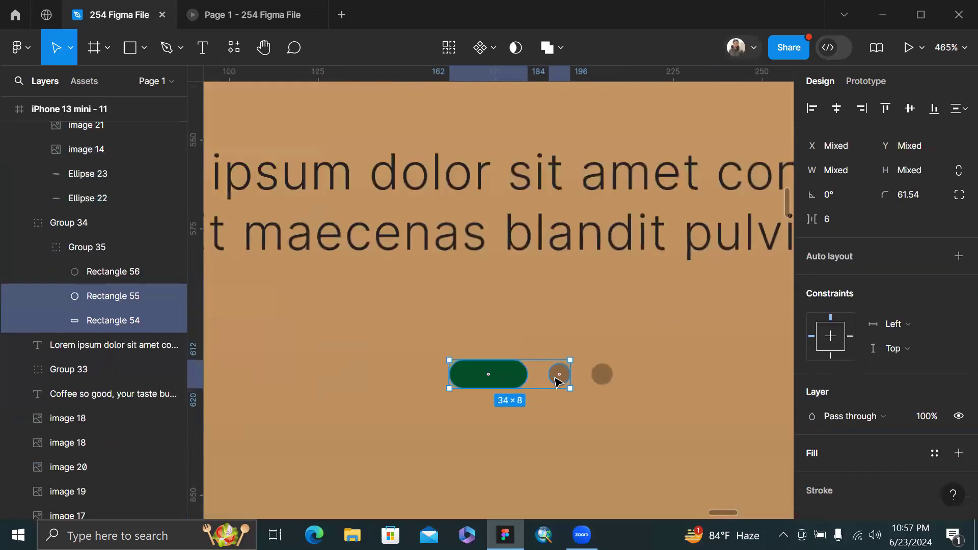
scroll(493, 380, "up", 2)
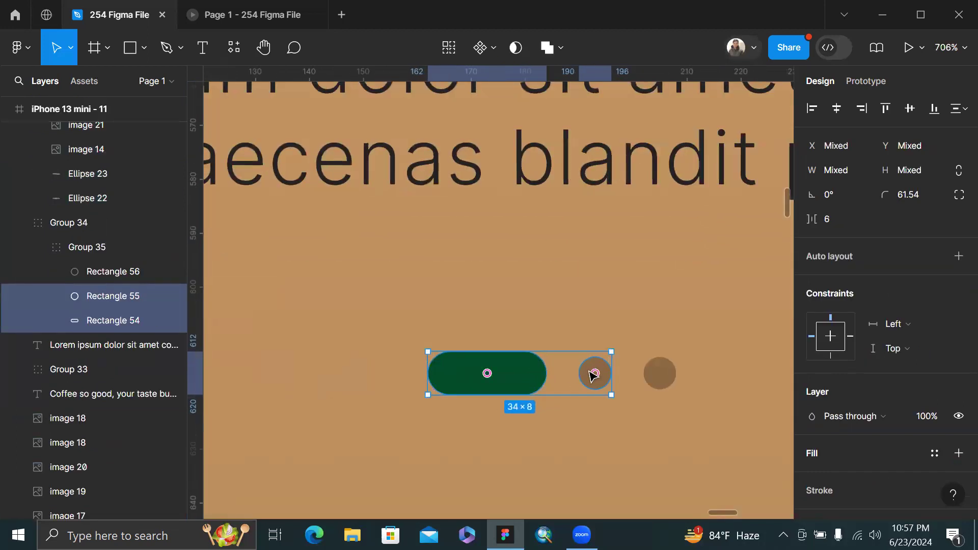
left_click_drag(596, 376, 462, 376)
scroll(447, 372, "down", 8)
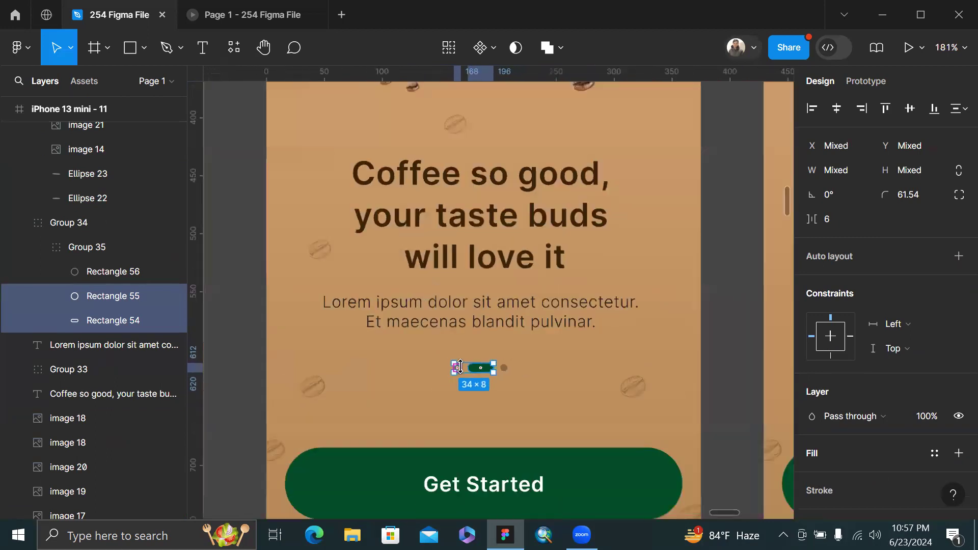
Move the green pill to the end of the page indicator in iPhone 13 mini - 12, making the third page active.
left_click(754, 371)
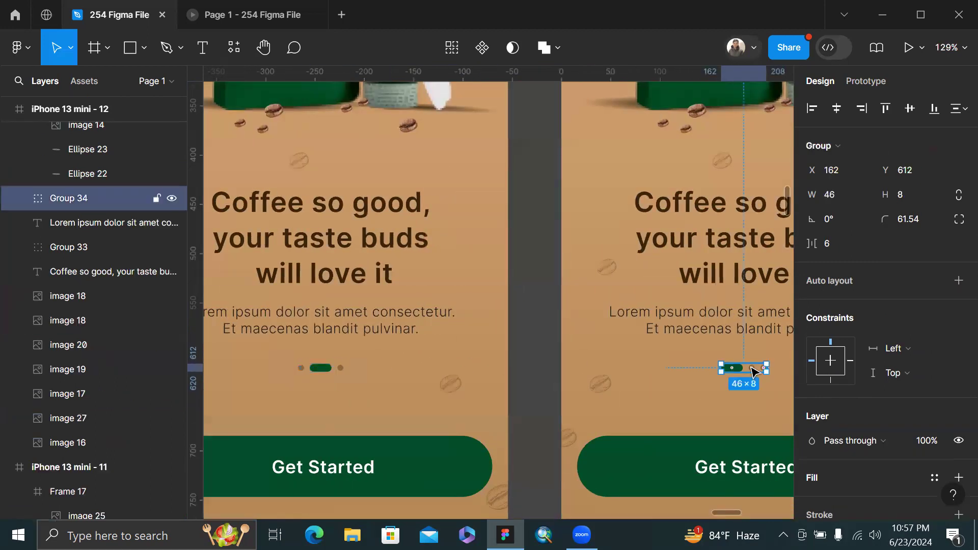
scroll(754, 373, "up", 5)
scroll(754, 373, "up", 3)
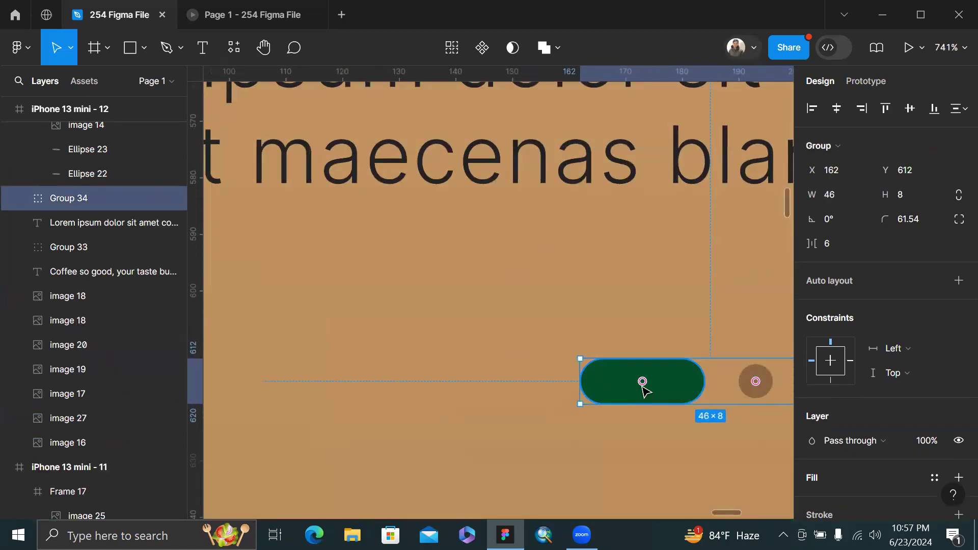
scroll(644, 390, "right", 5)
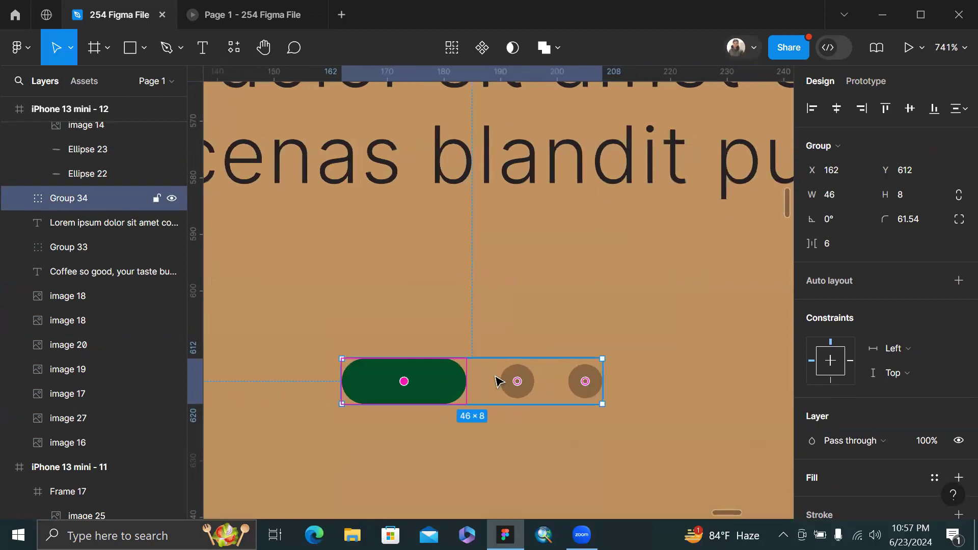
left_click_drag(445, 386, 646, 371)
key("ctrl+z")
left_click(645, 371)
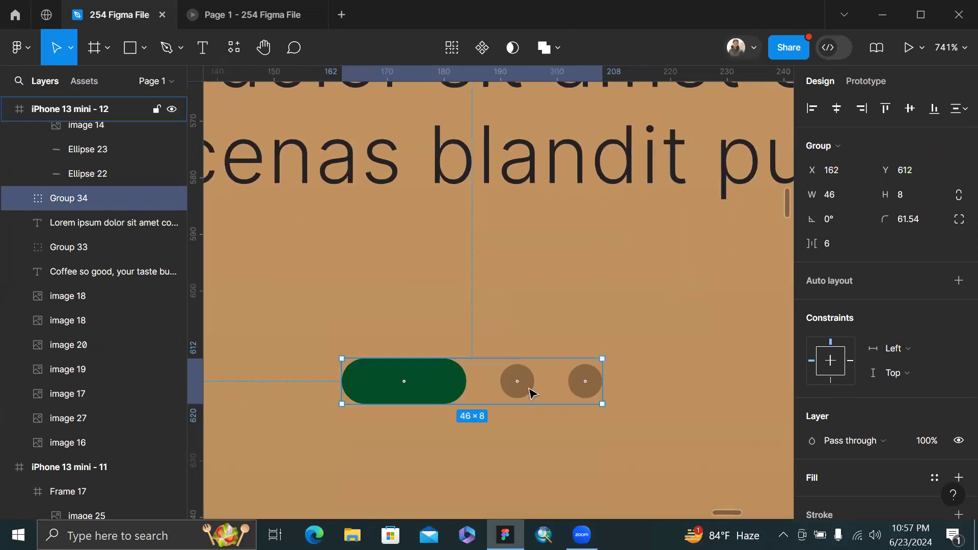
double_click(421, 389)
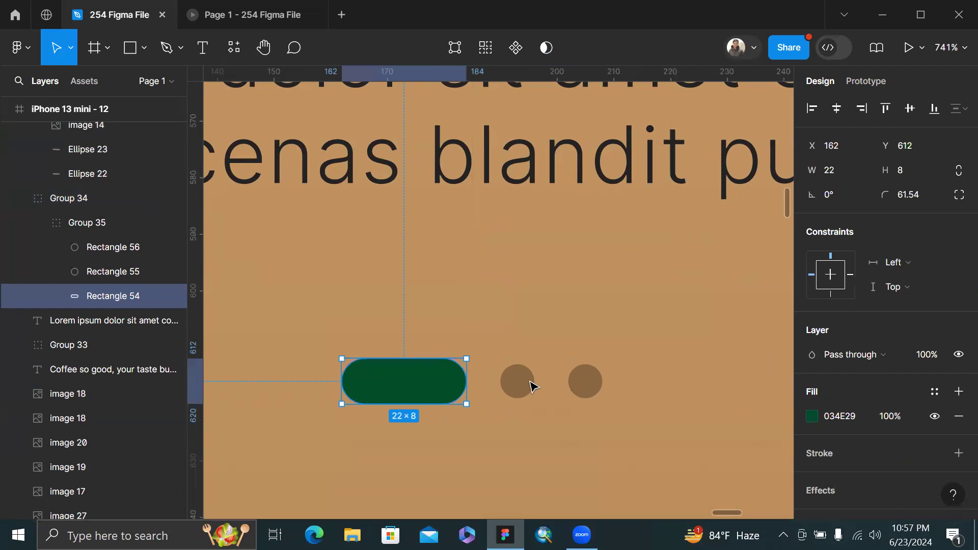
left_click(561, 338)
left_click(422, 395)
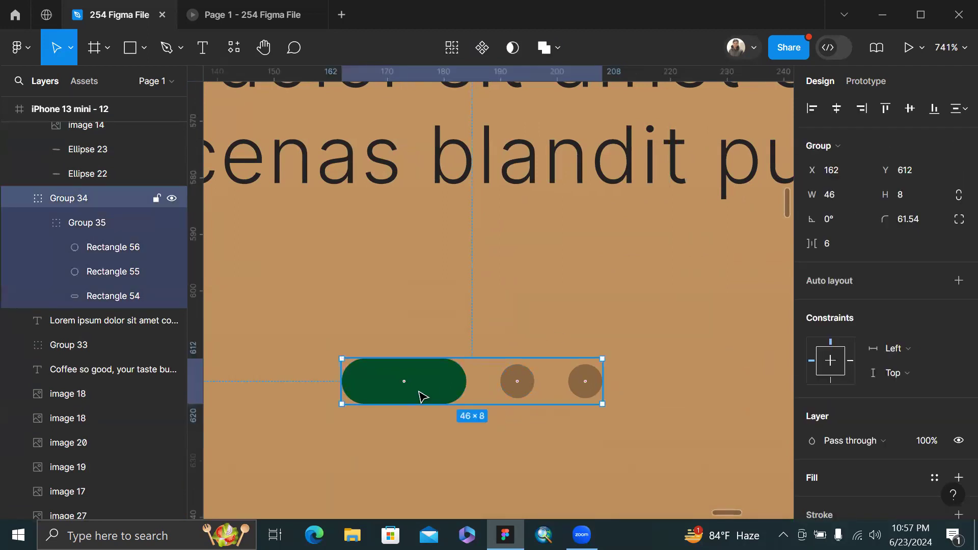
left_click_drag(406, 386, 586, 387)
left_click(641, 319)
scroll(640, 319, "down", 10)
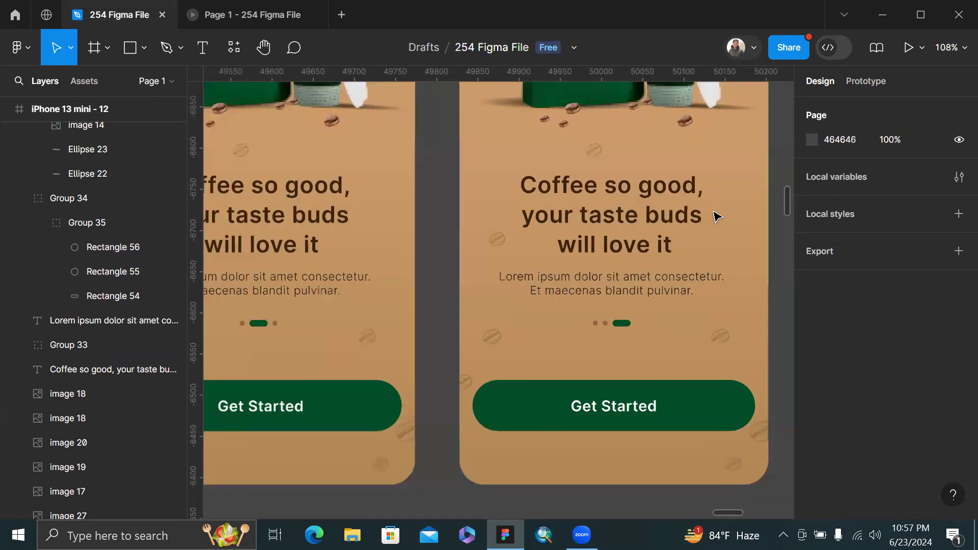
scroll(761, 199, "down", 3)
scroll(775, 163, "up", 3)
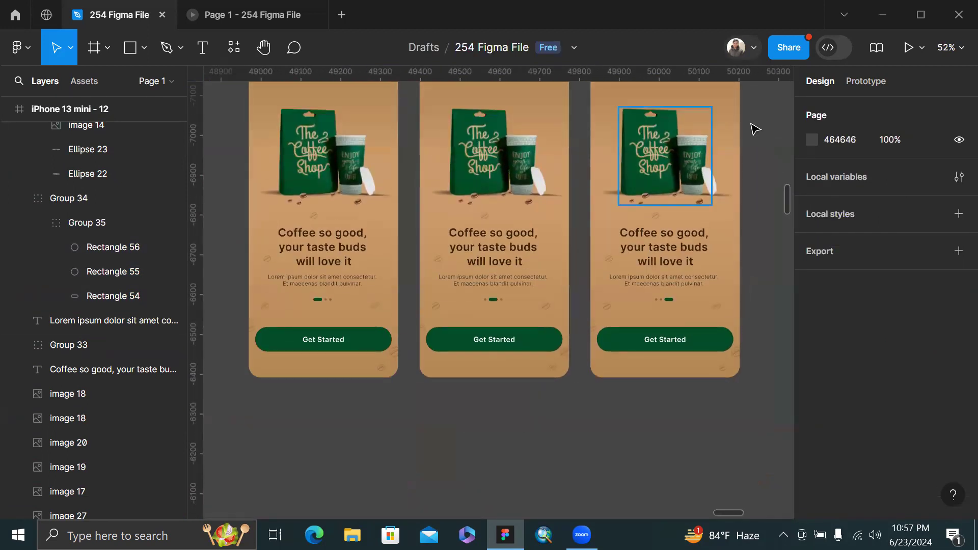
scroll(760, 158, "up", 1)
Switch to Chrome and open freepik.com.
key("ctrl+super+Right")
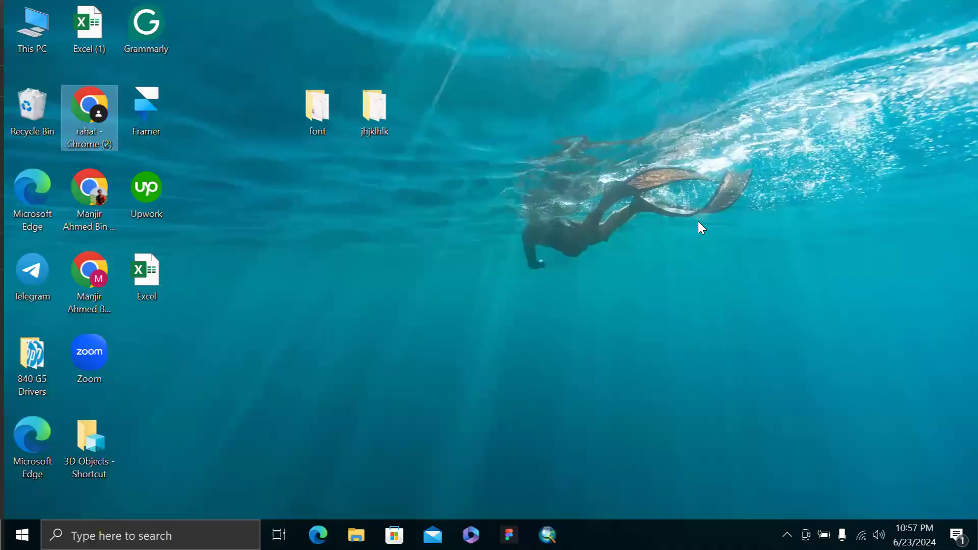
key("ctrl+super+Left")
key("ctrl+super+Right")
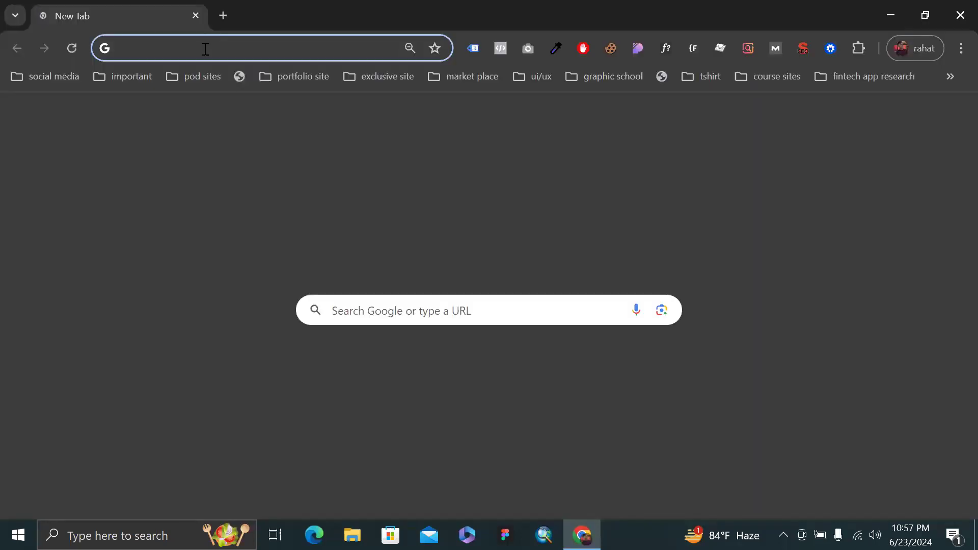
left_click(205, 49)
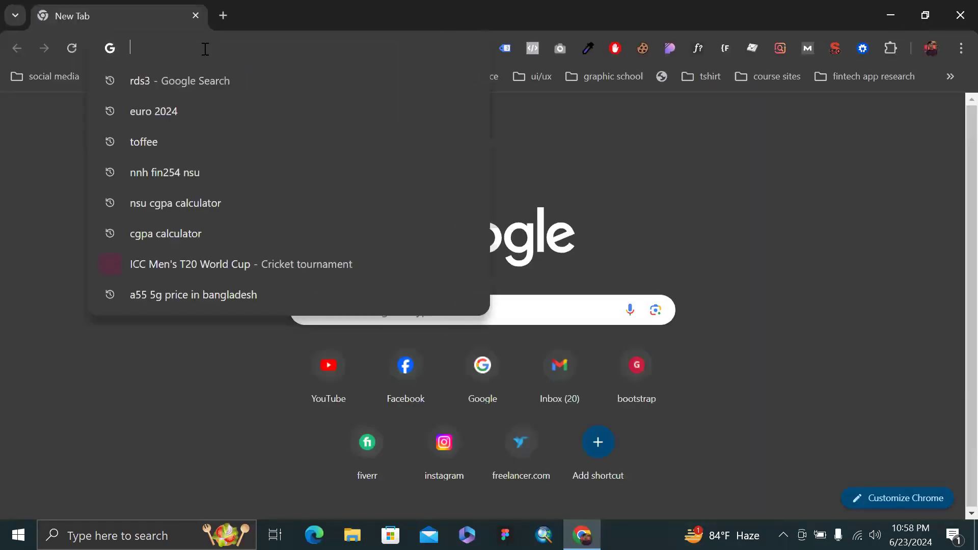
type("g")
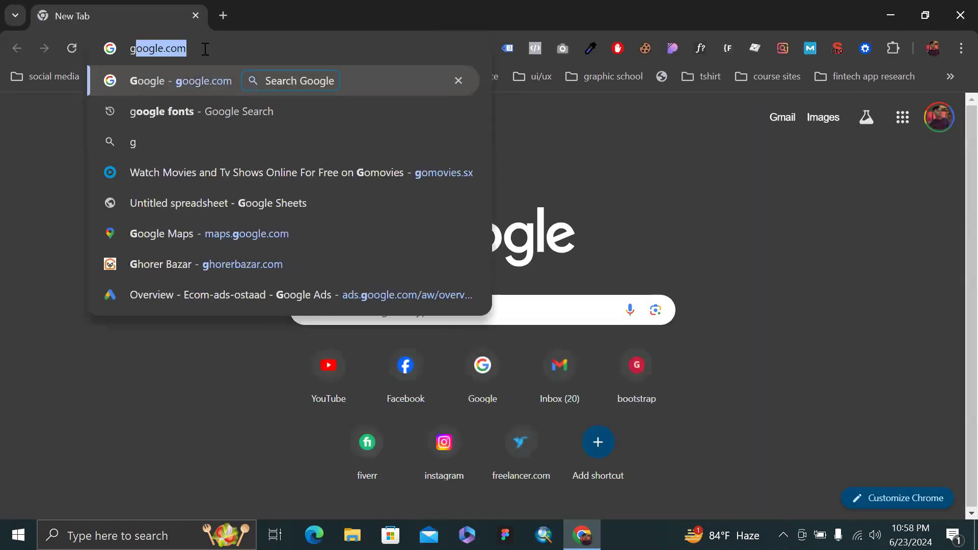
key("Return")
left_click(204, 48)
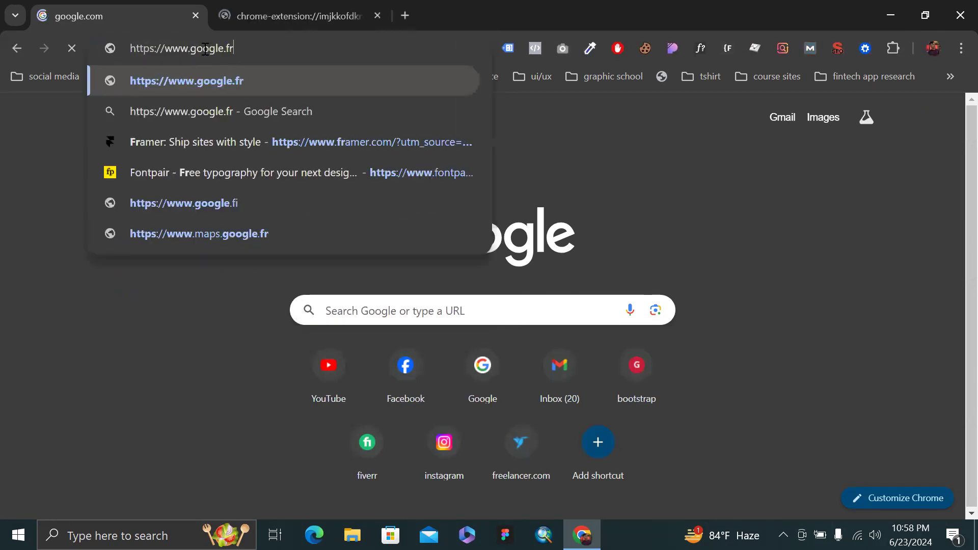
type("freepik.com")
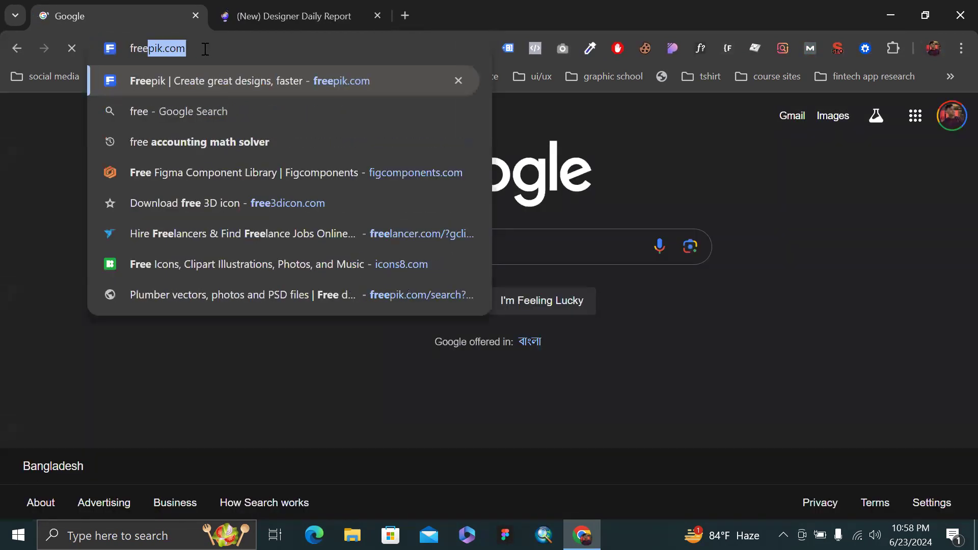
key("Return")
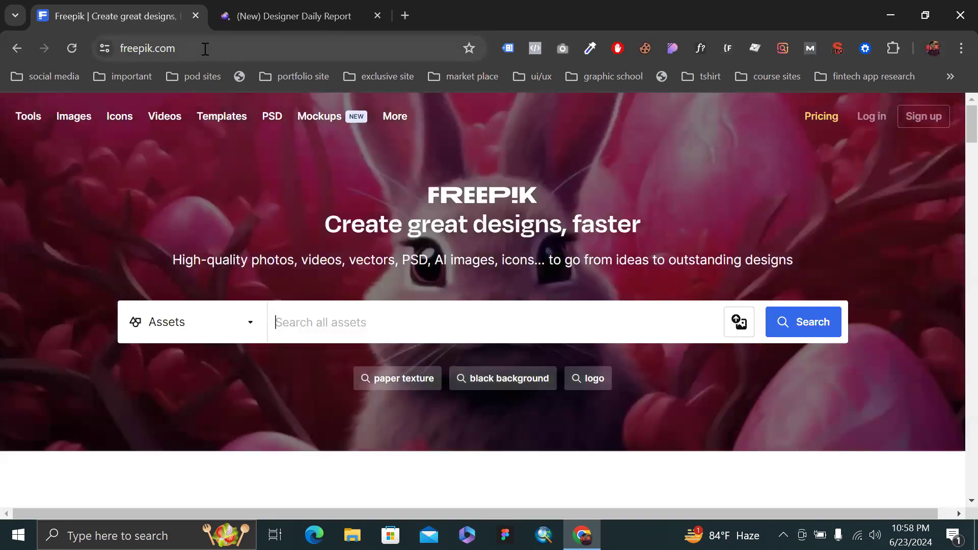
Search the Freepik assets for "coffee pack images".
type("coffee pack images")
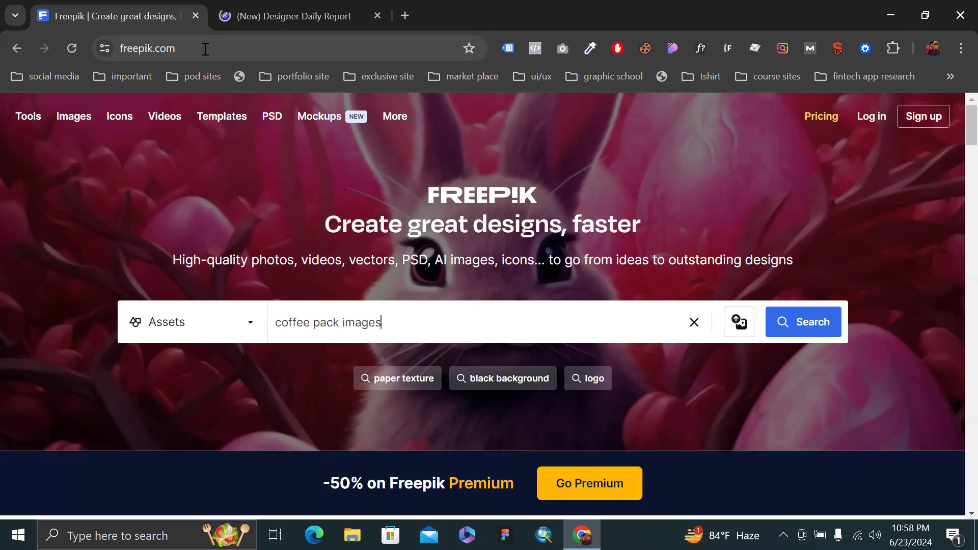
key("Return")
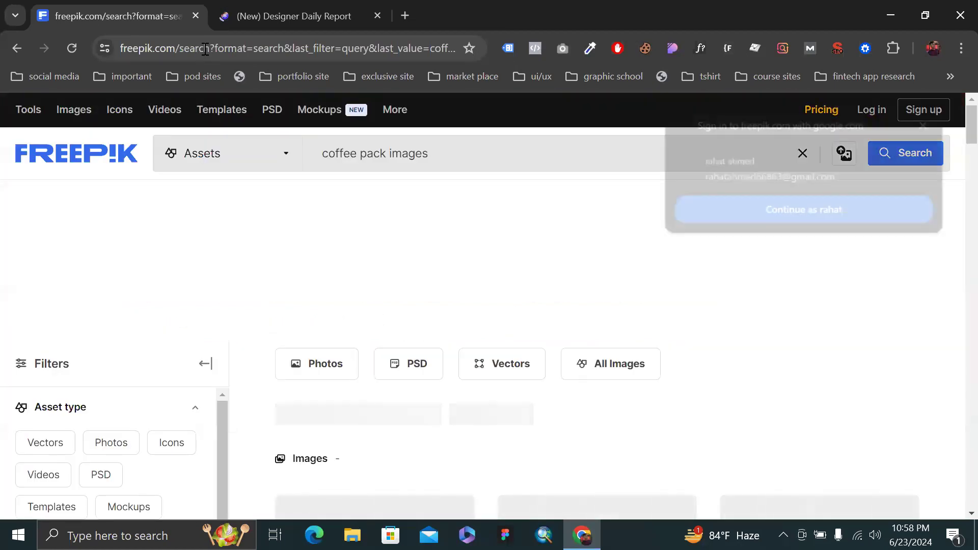
scroll(532, 225, "down", 3)
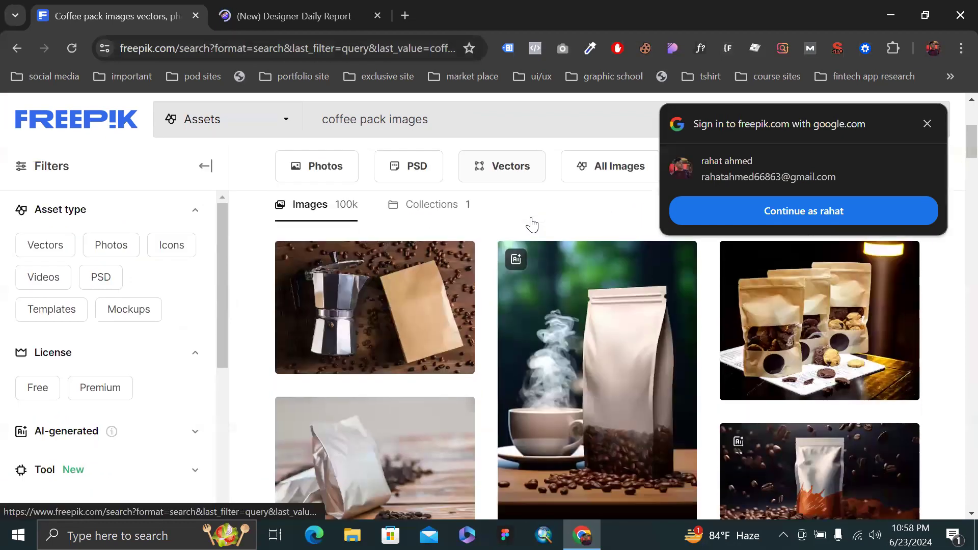
left_click(591, 377)
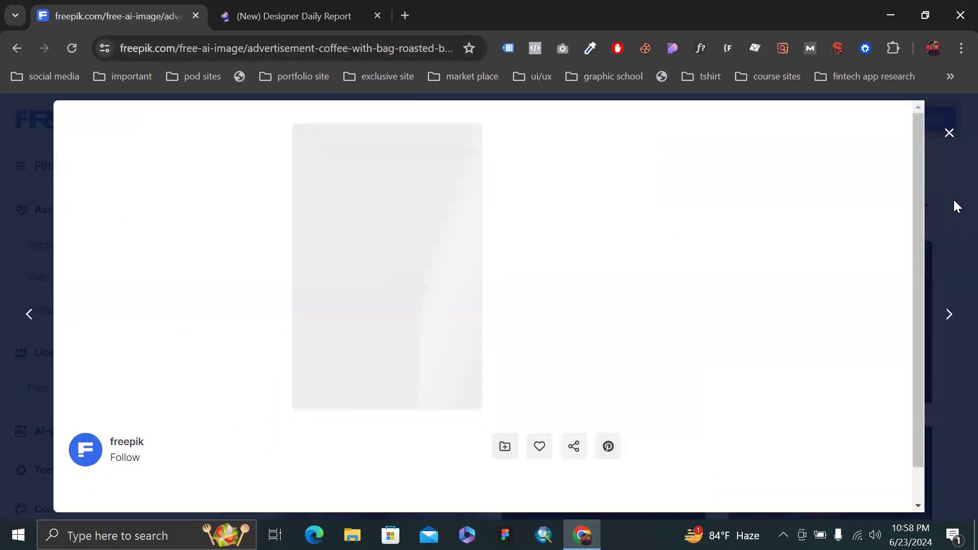
left_click(949, 134)
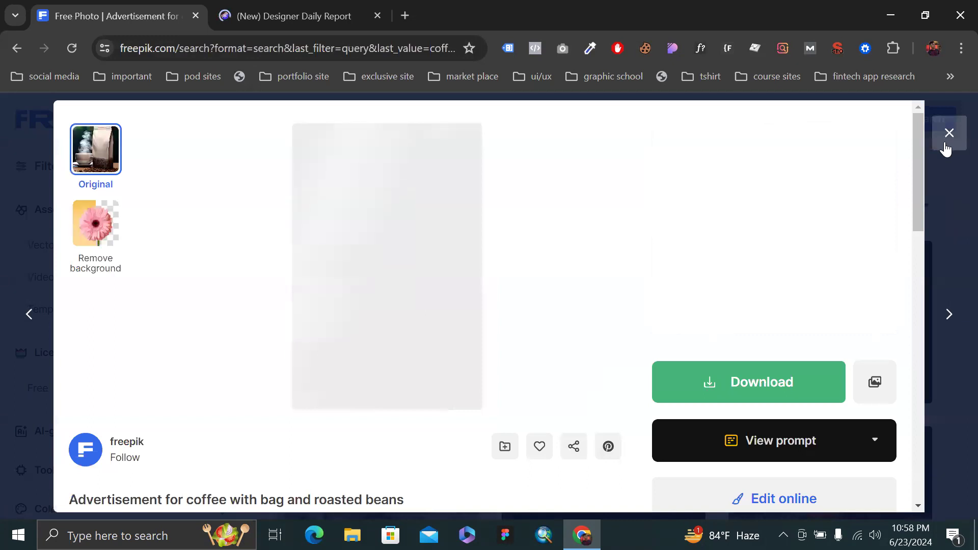
left_click(945, 144)
Open the silver and orange coffee pouch image with dark roasted beans, remove its background and copy the cut-out image.
scroll(796, 321, "down", 2)
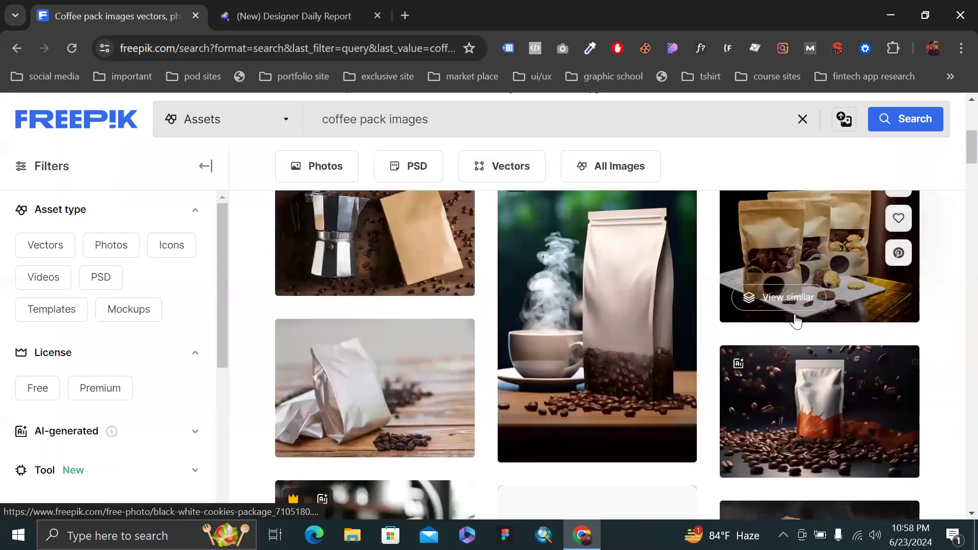
scroll(781, 395, "down", 2)
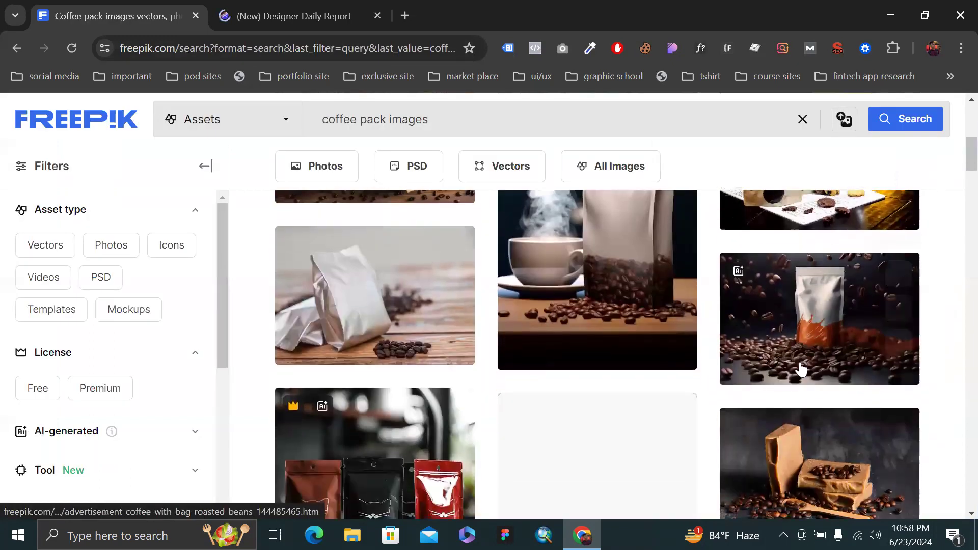
left_click(824, 342)
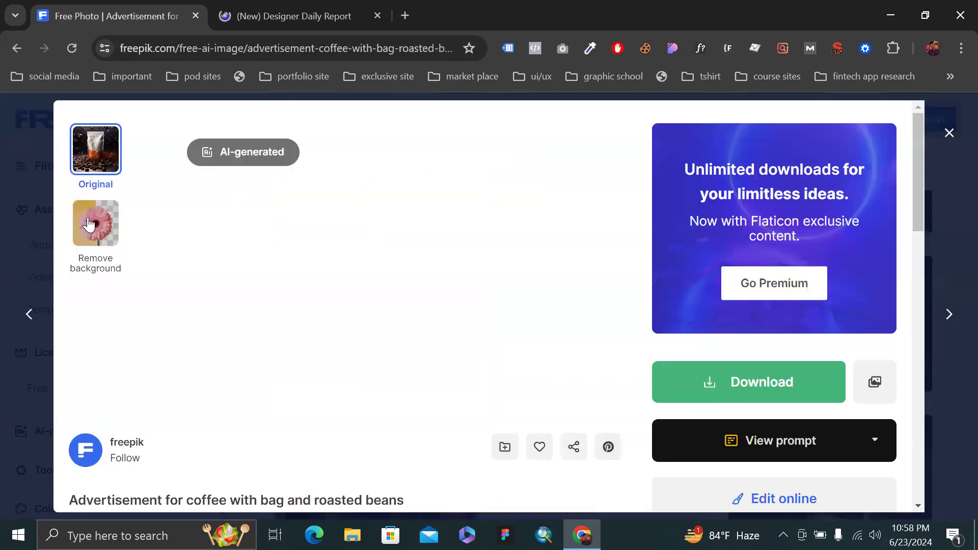
left_click(88, 218)
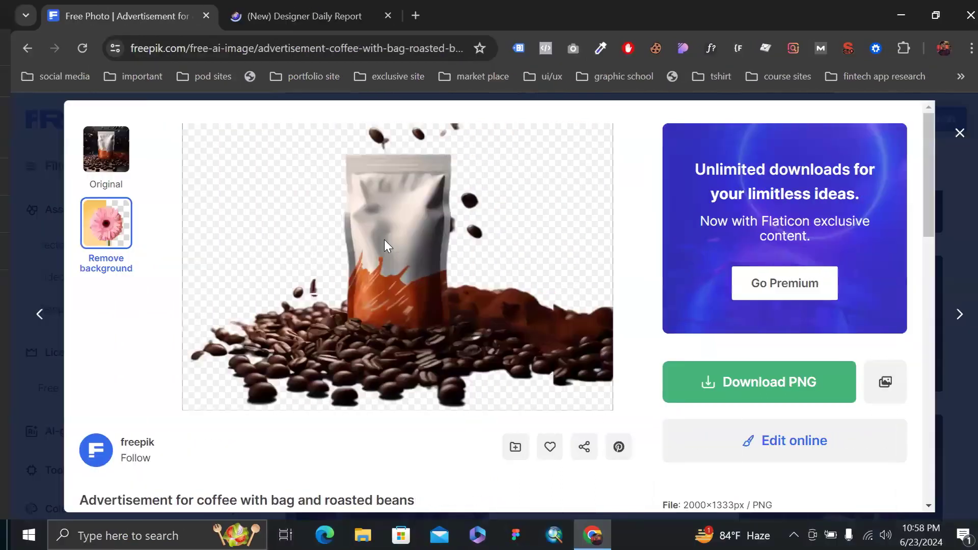
right_click(385, 239)
left_click(421, 302)
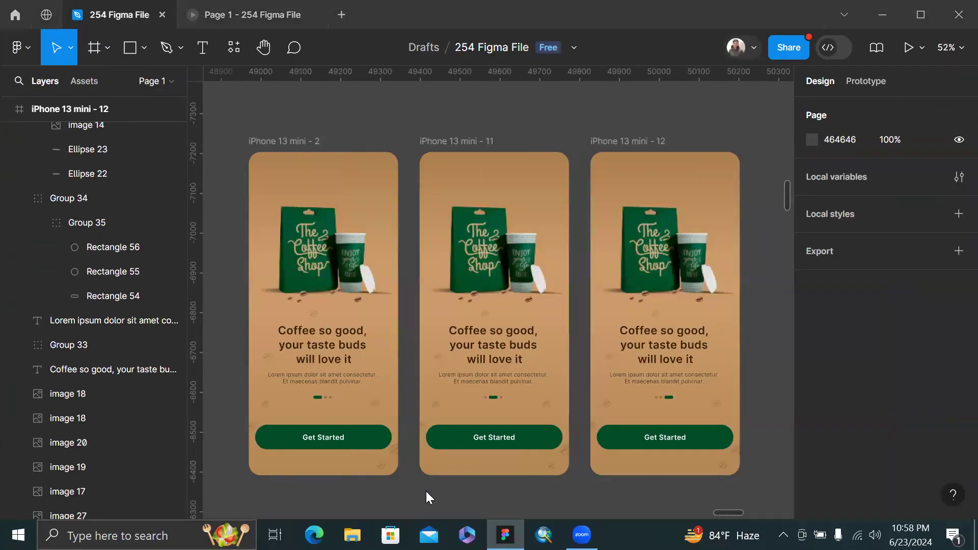
Switch to Figma and delete the green coffee bag and cup artwork from the iPhone 13 mini - 11 frame.
left_click(509, 229)
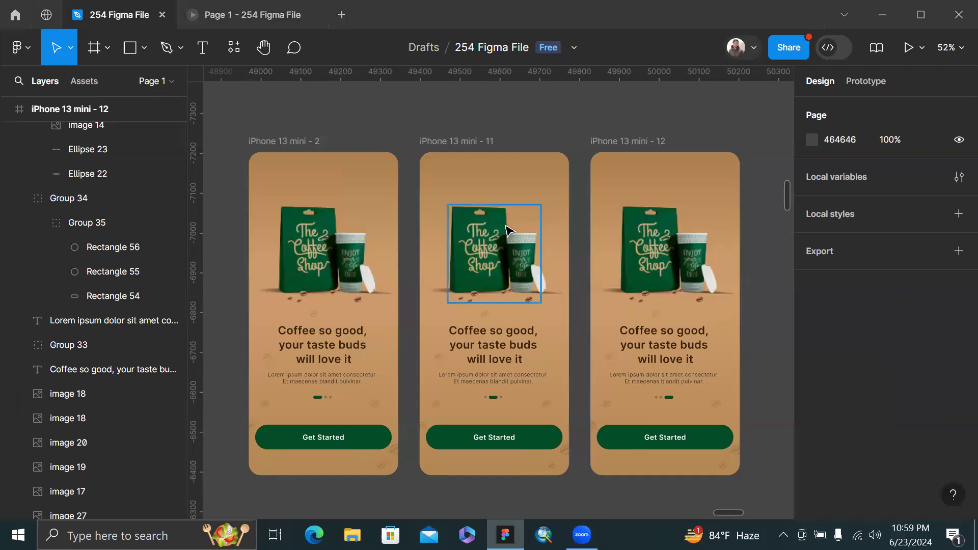
key("Delete")
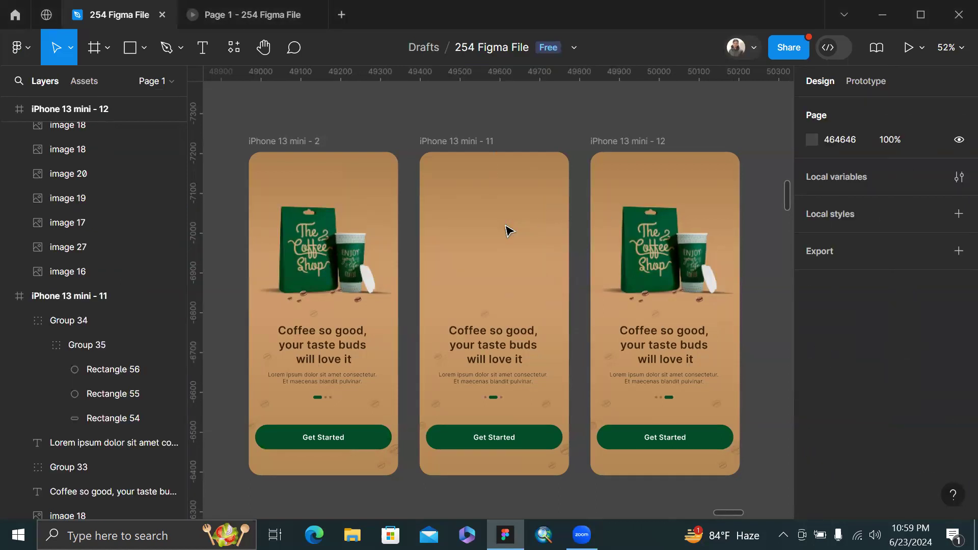
scroll(510, 231, "up", 1)
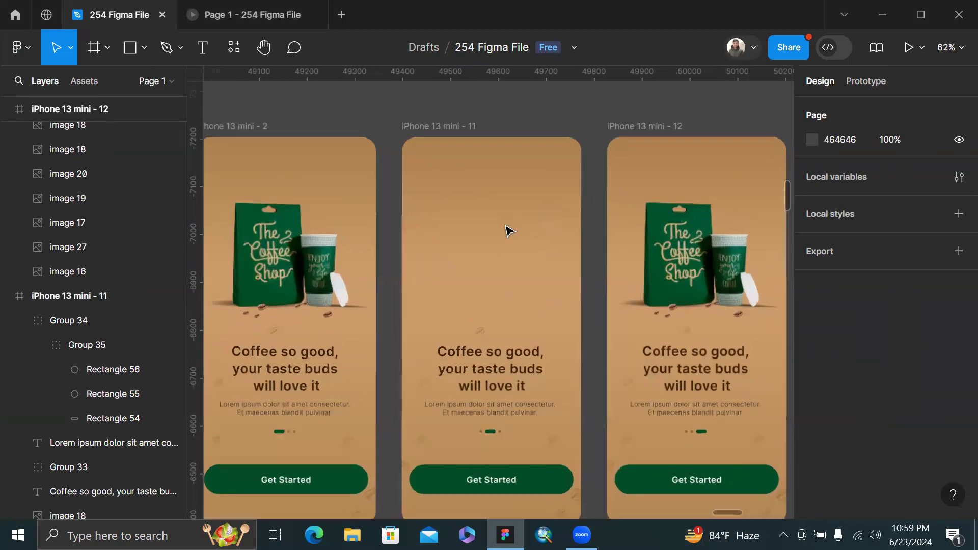
key("ctrl+v")
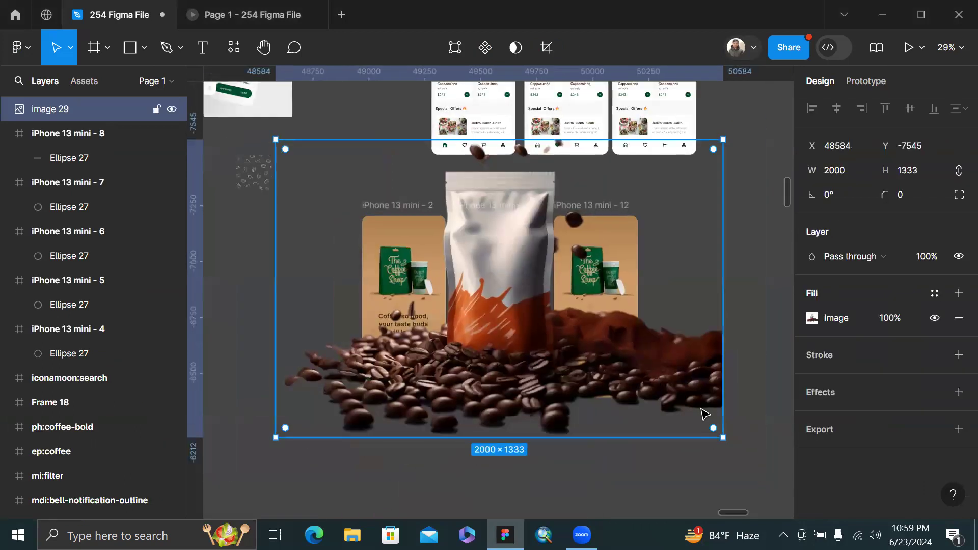
key("ctrl+v")
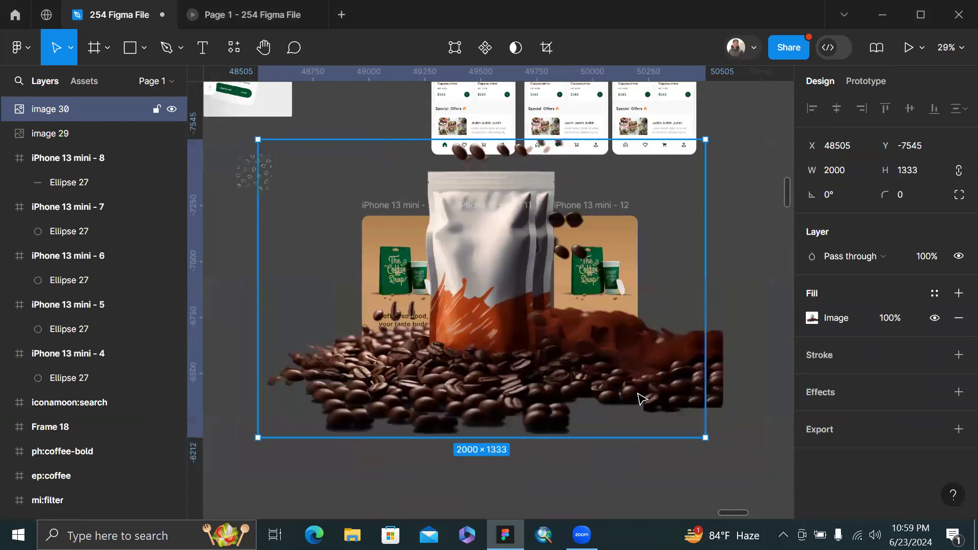
key("ctrl+z")
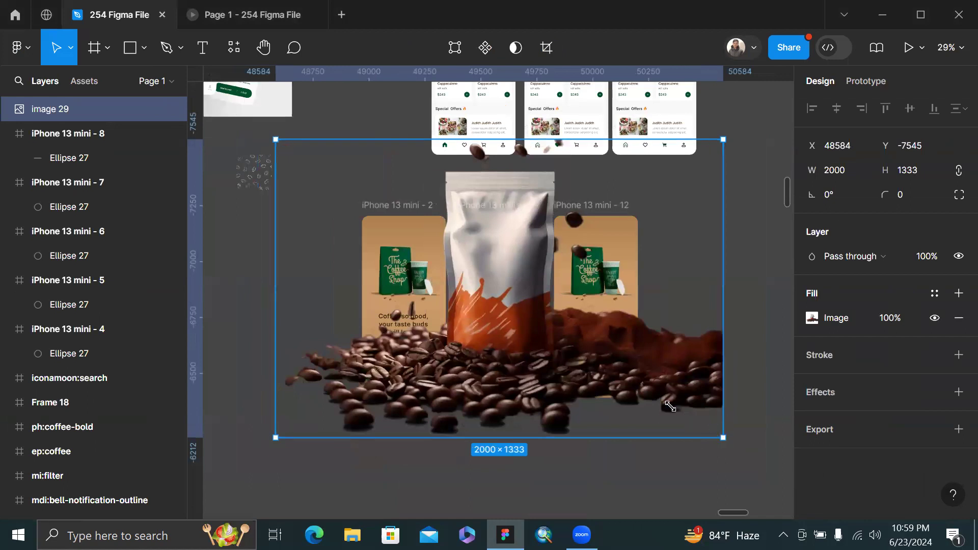
key("ctrl+z")
left_click_drag(570, 306, 554, 287)
key("Delete")
key("ctrl+z")
key("ctrl+z")
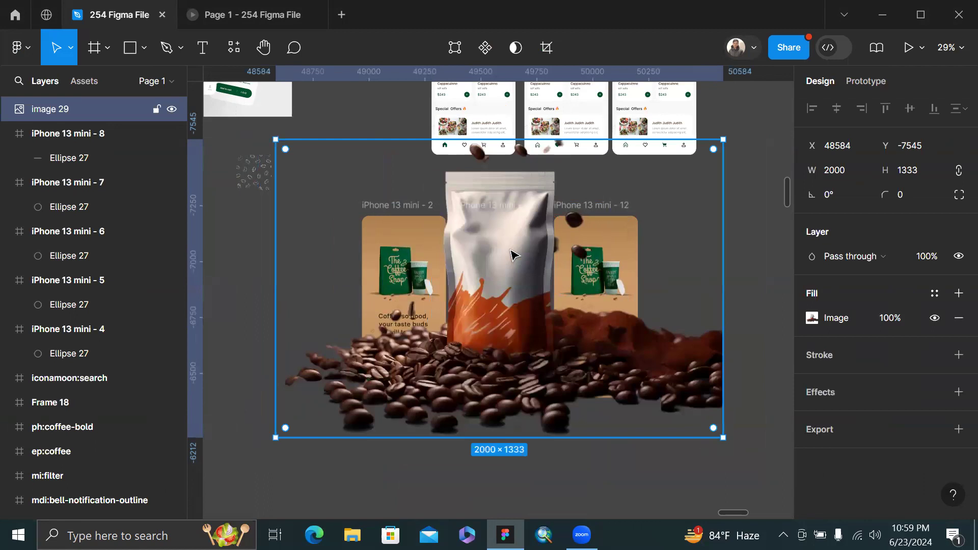
left_click_drag(514, 365, 518, 321)
key("Delete")
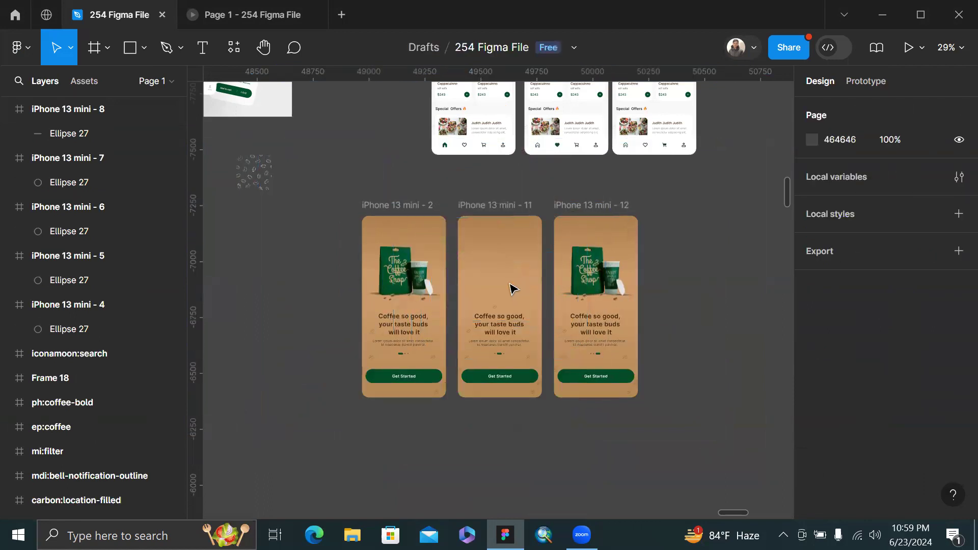
Paste the coffee pouch cut-out into the iPhone 13 mini - 11 frame and centre it above the heading at about X -29, Y 94.
left_click(512, 286)
key("shift+2")
scroll(512, 287, "up", 5, "ctrl")
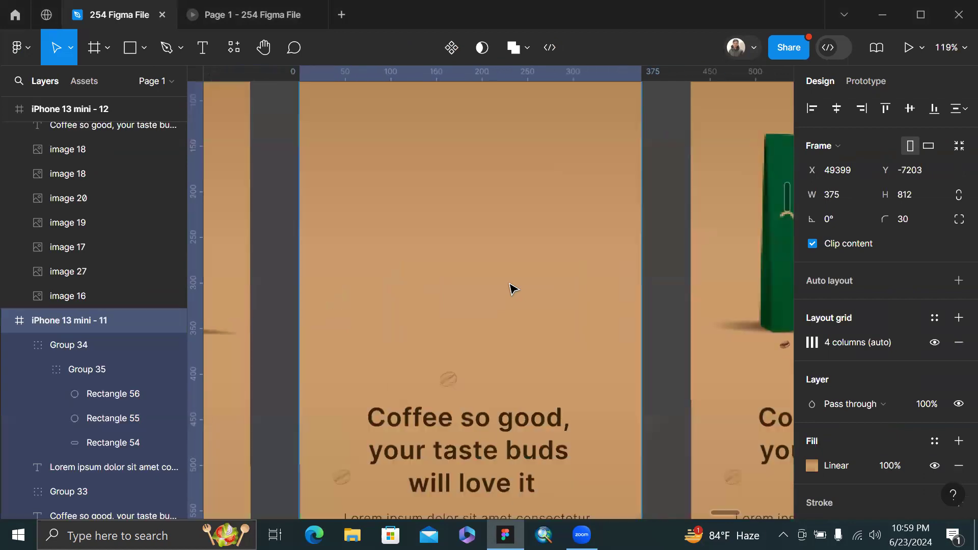
key("ctrl+v")
left_click_drag(510, 266, 563, 260)
scroll(506, 265, "down", 5, "ctrl")
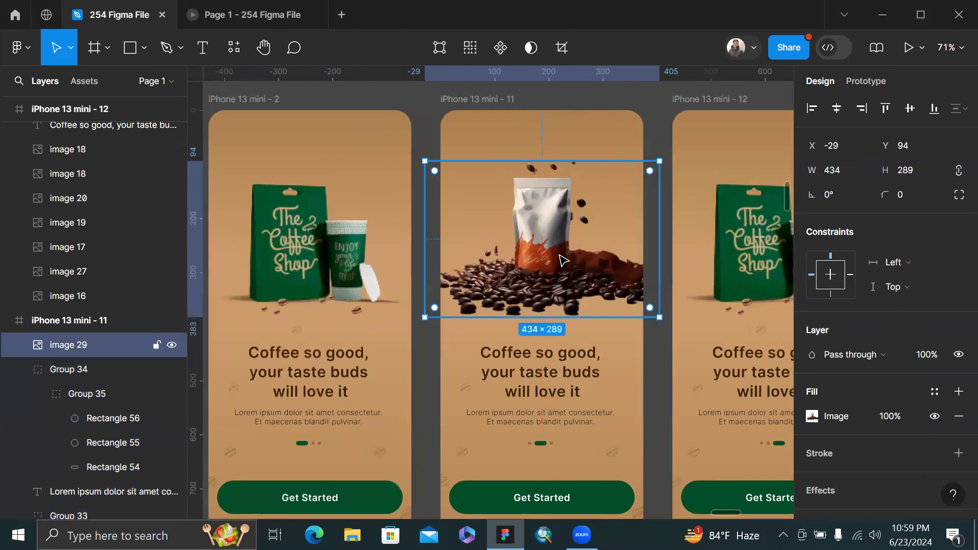
Add a horizontal ruler guide across the onboarding frames, level with the top edge of the green coffee bag.
left_click(326, 224, "shift")
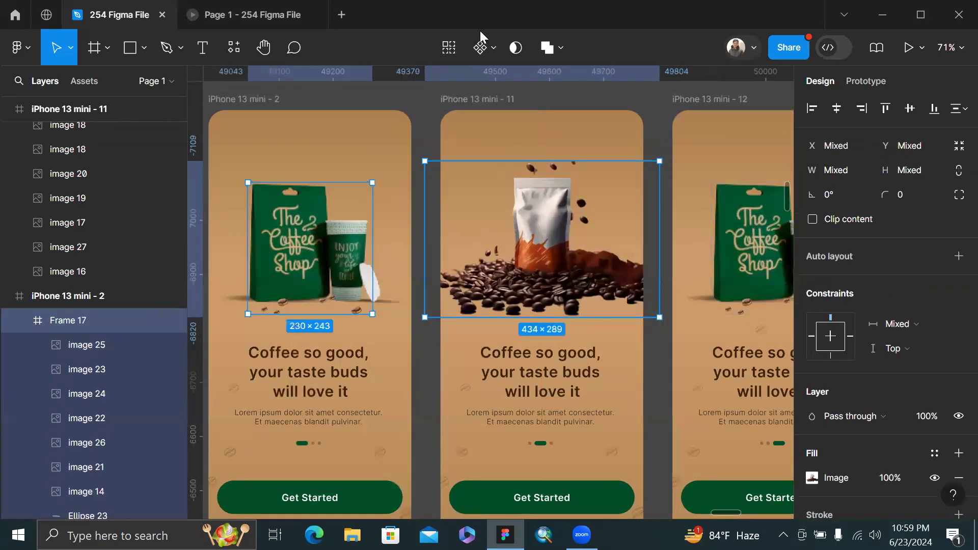
left_click_drag(483, 74, 439, 109)
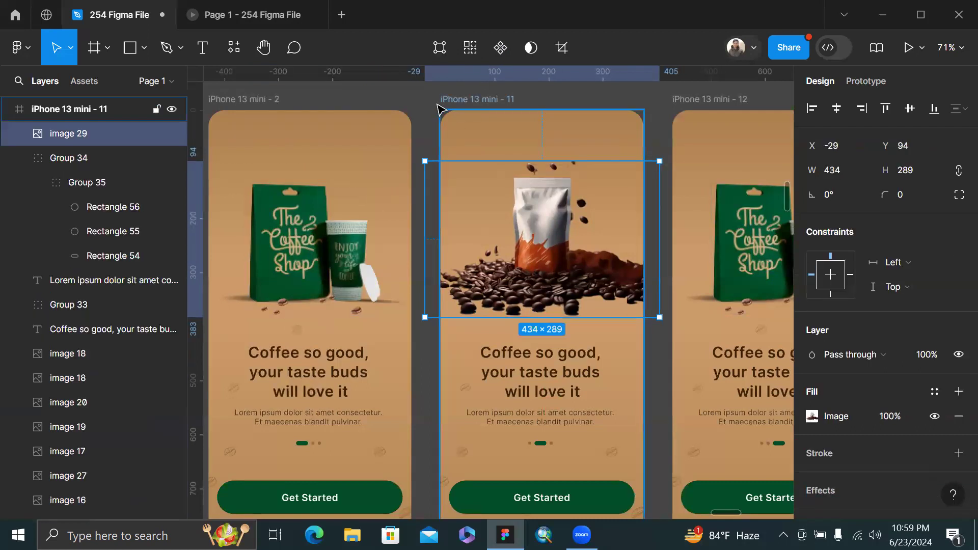
left_click(426, 97)
left_click_drag(419, 77, 411, 183)
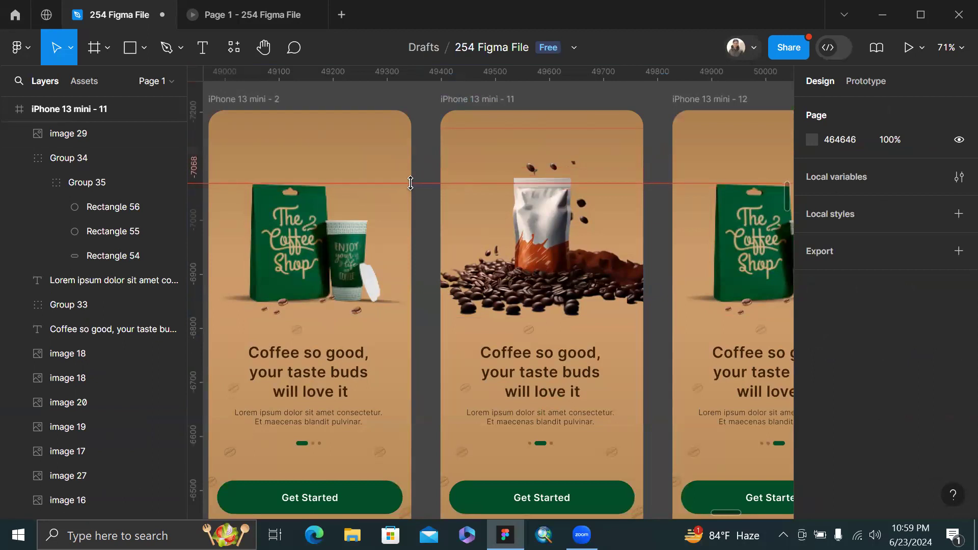
Move the silver and orange pouch image down to Y 102 so the pouch's top edge meets the horizontal guide.
left_click(537, 225)
scroll(535, 230, "up", 5)
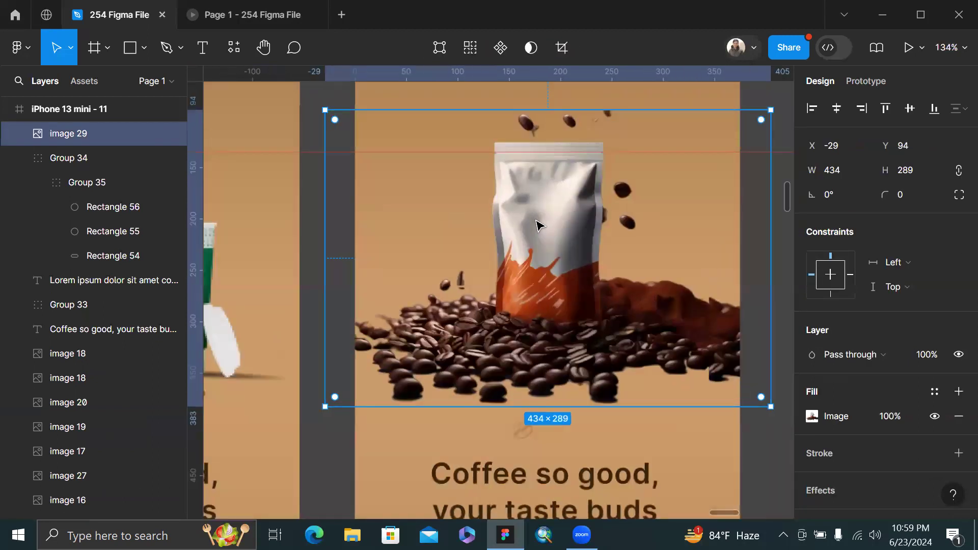
mouse_move(536, 248)
left_mouse_down()
mouse_move(536, 257)
mouse_move(530, 233)
left_mouse_up()
scroll(530, 234, "down", 5)
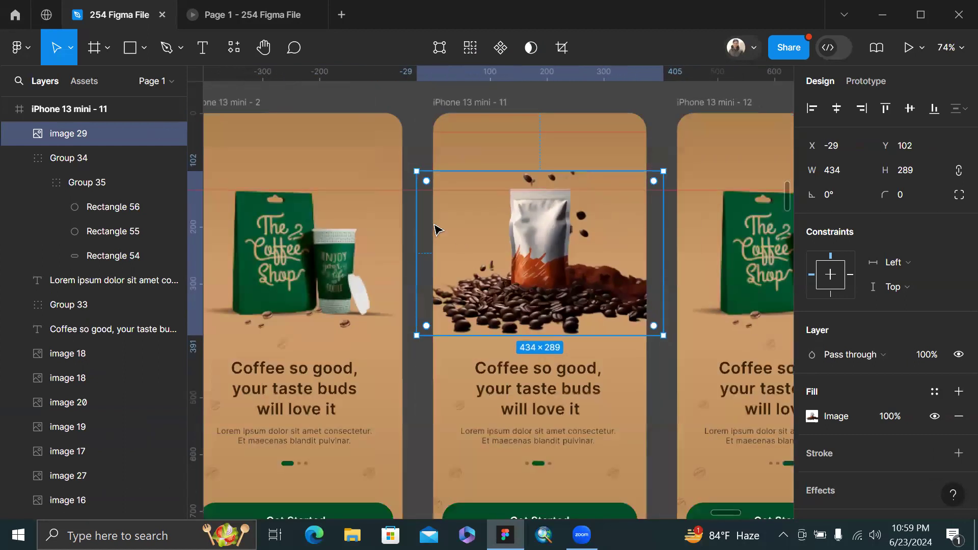
left_click(418, 142)
Switch to Freepik in Chrome, return to the coffee pack results and inspect the pink and orange pouch image for background removal.
key("alt+Tab")
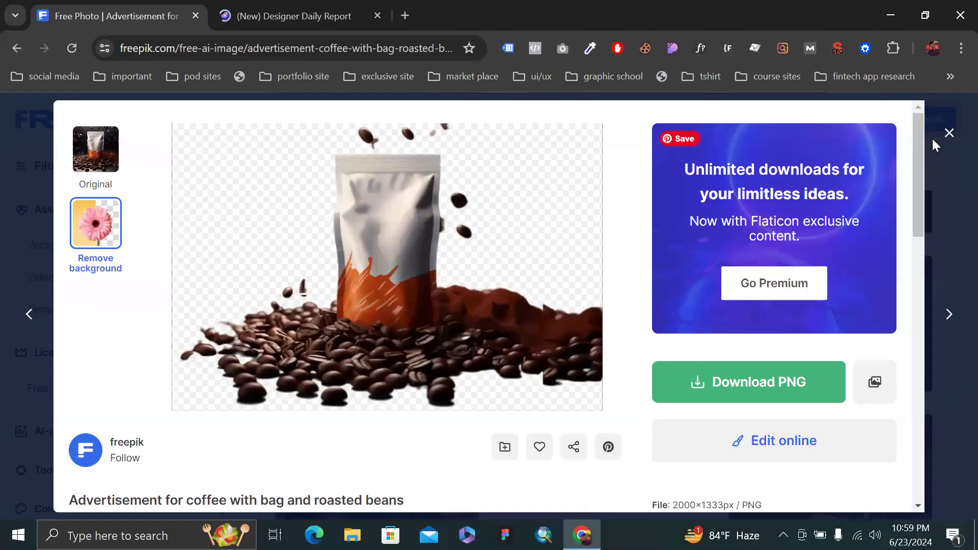
left_click(949, 134)
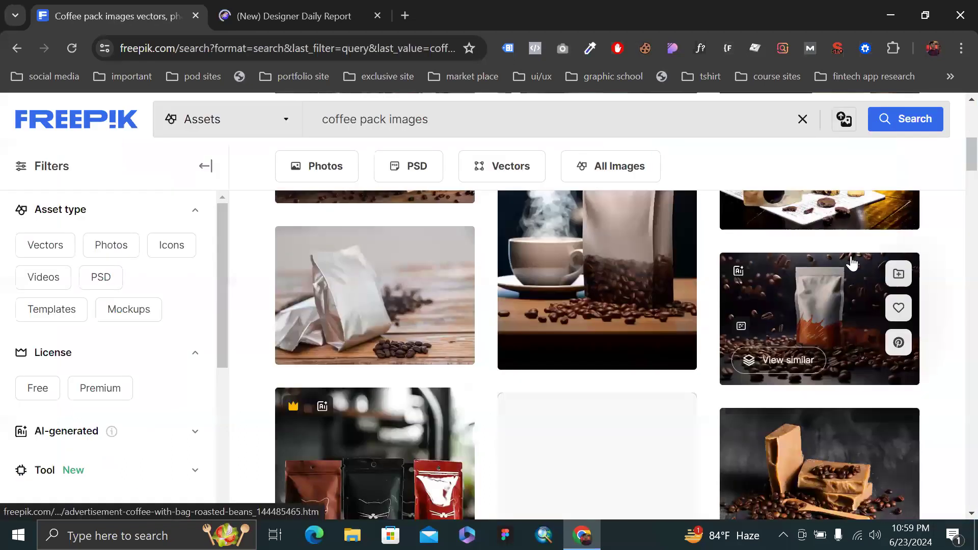
scroll(852, 262, "down", 5)
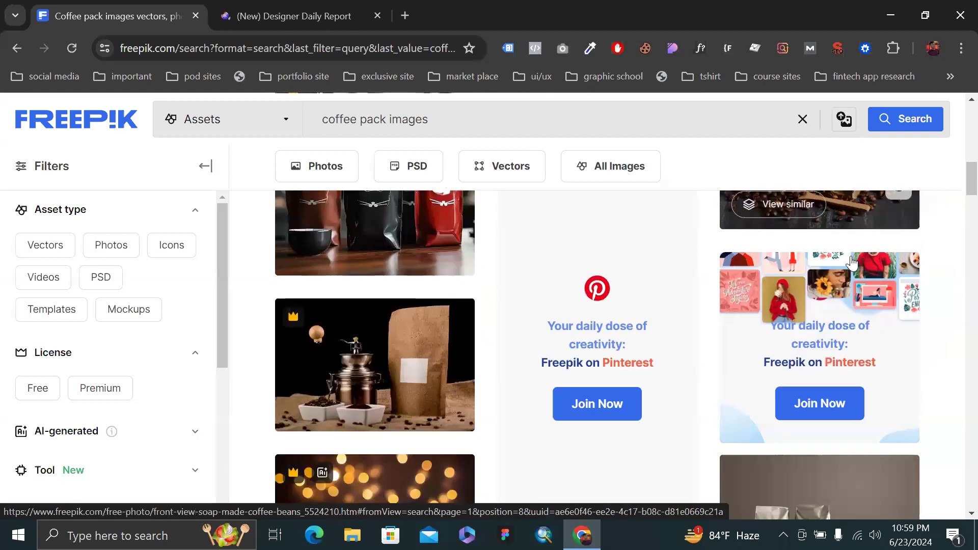
scroll(851, 255, "down", 2)
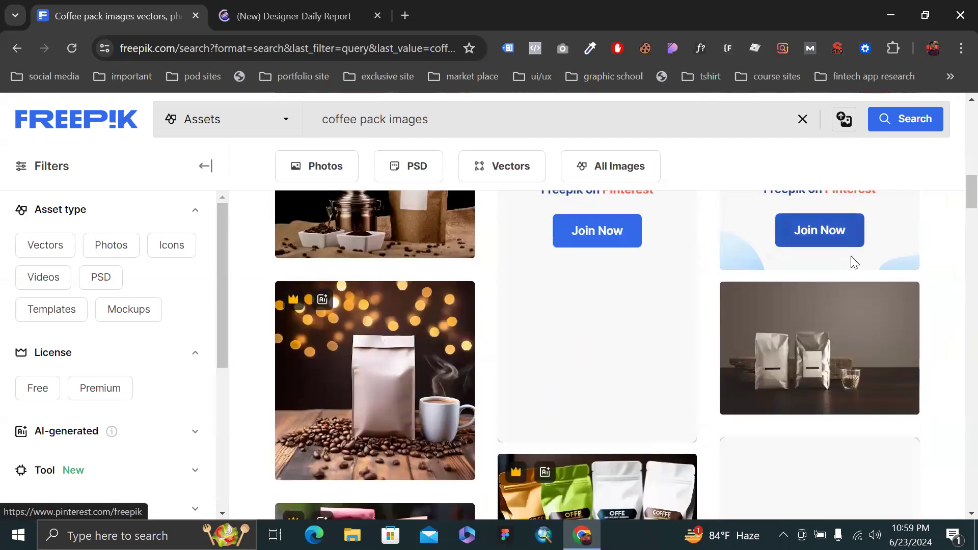
scroll(362, 389, "down", 1)
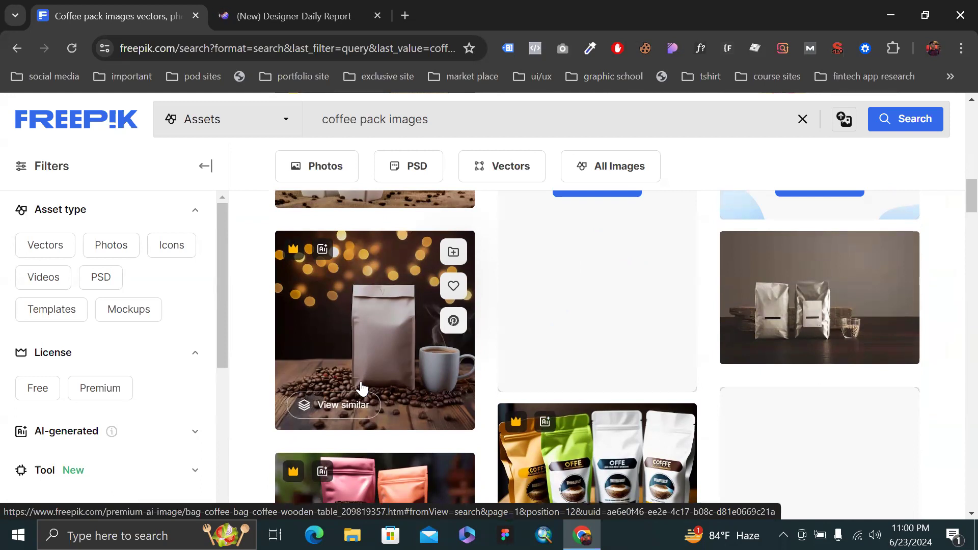
scroll(372, 387, "down", 3)
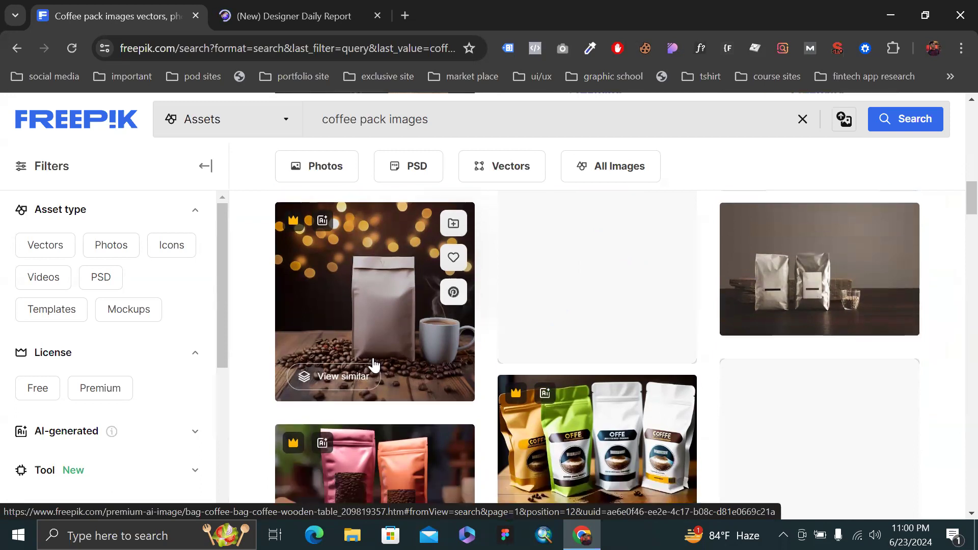
scroll(419, 366, "down", 2)
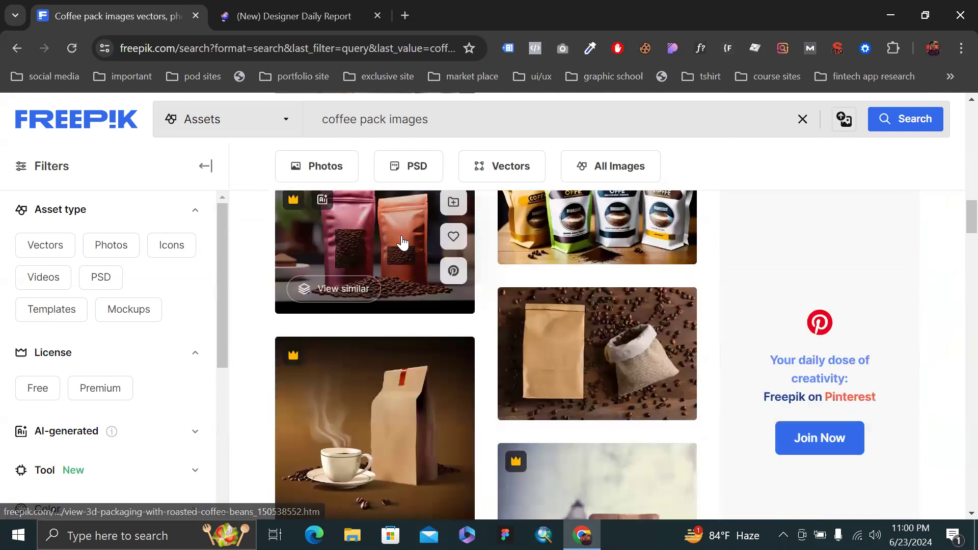
left_click(402, 244)
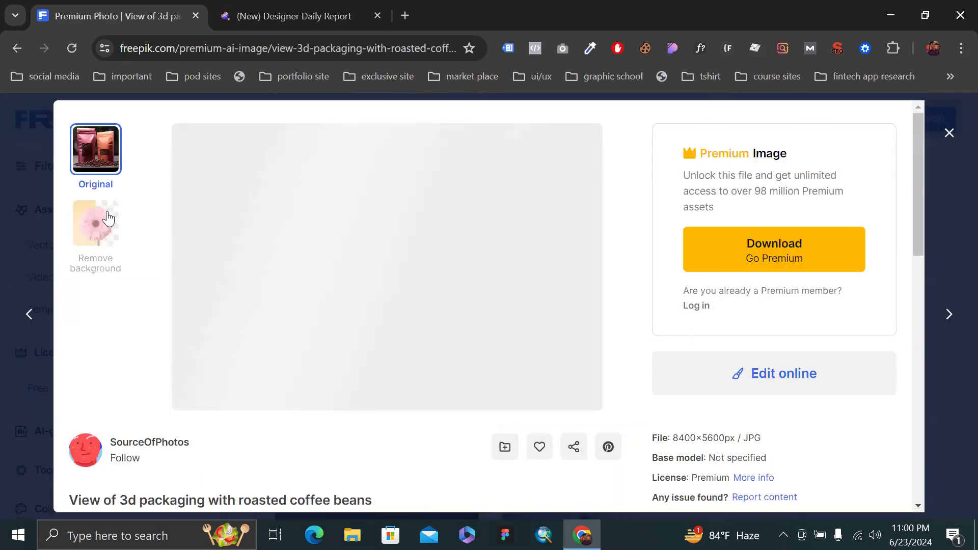
left_click(951, 135)
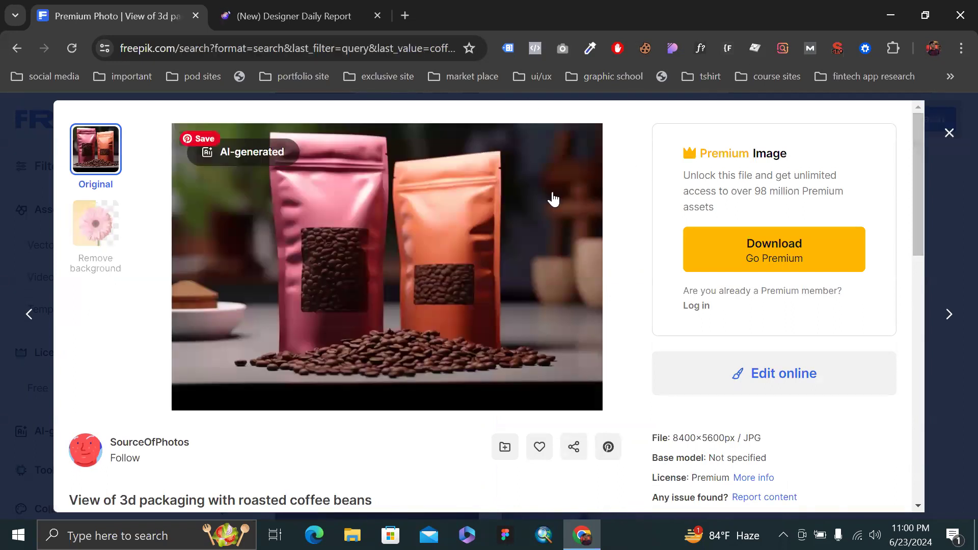
Inspect the image of the plain coffee bag and white cup on a wooden table, then close its preview.
scroll(457, 343, "up", 5)
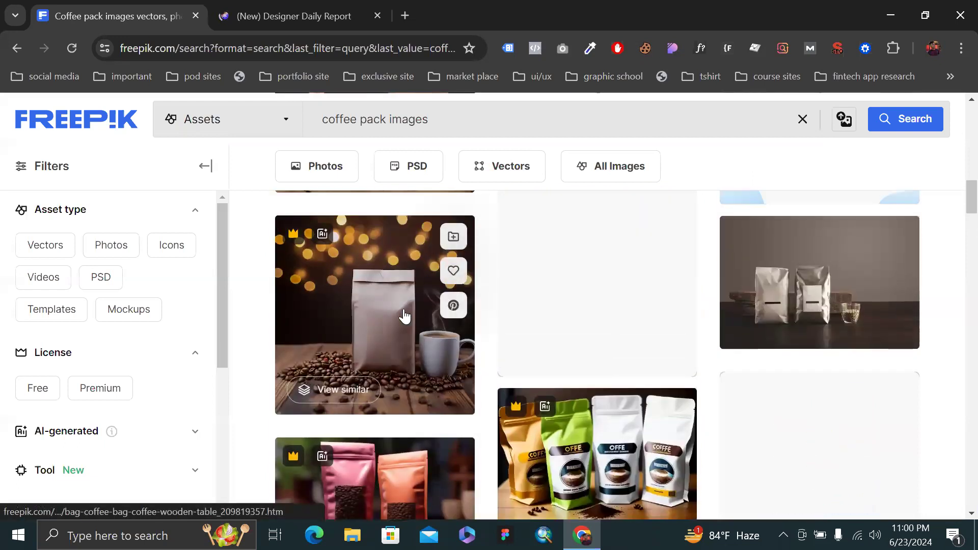
left_click(361, 307)
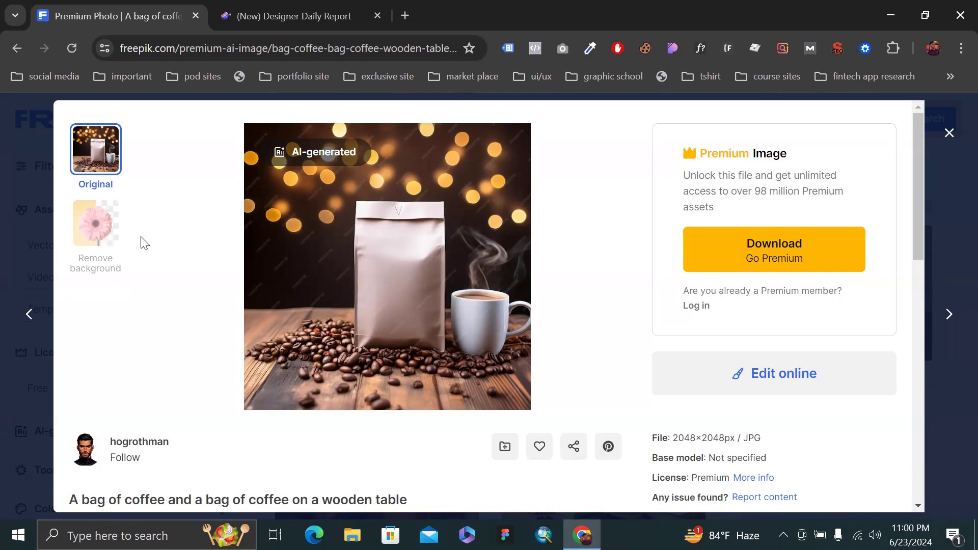
left_click(948, 134)
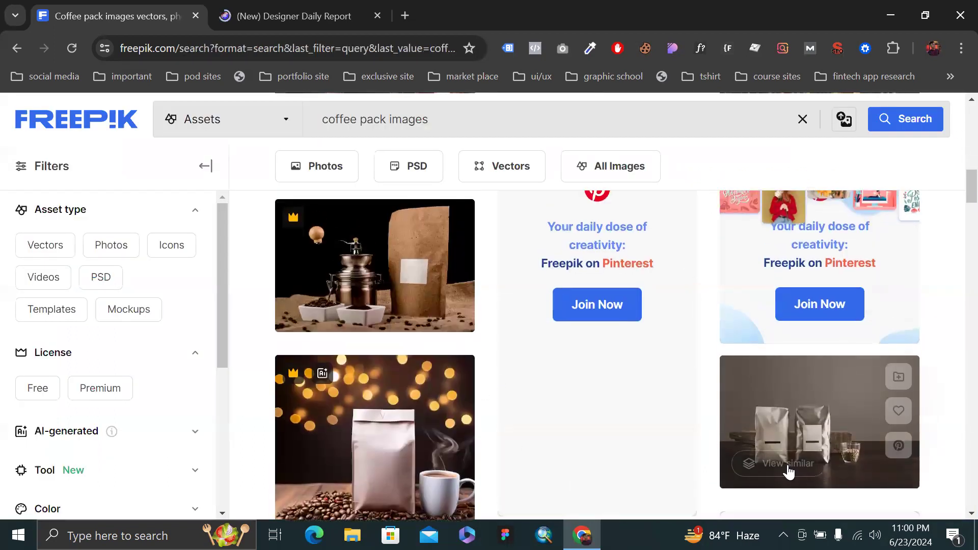
Filter the coffee pack search results by the Free license.
scroll(430, 260, "up", 6)
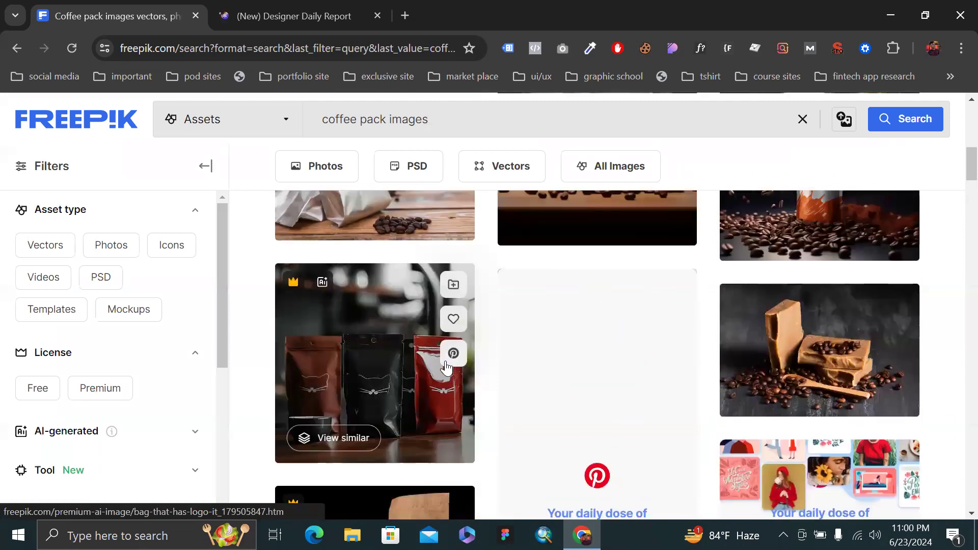
scroll(446, 367, "up", 1)
scroll(56, 360, "down", 1)
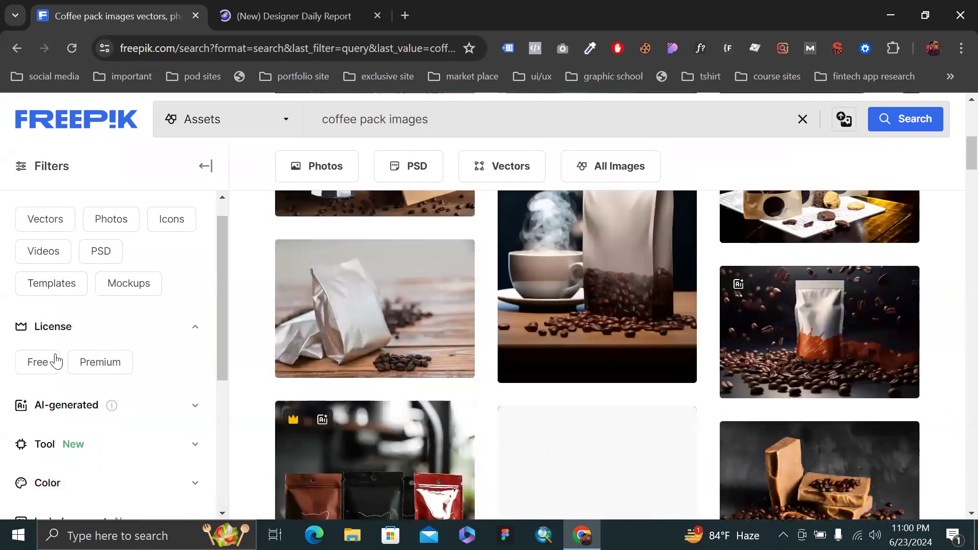
left_click(56, 361)
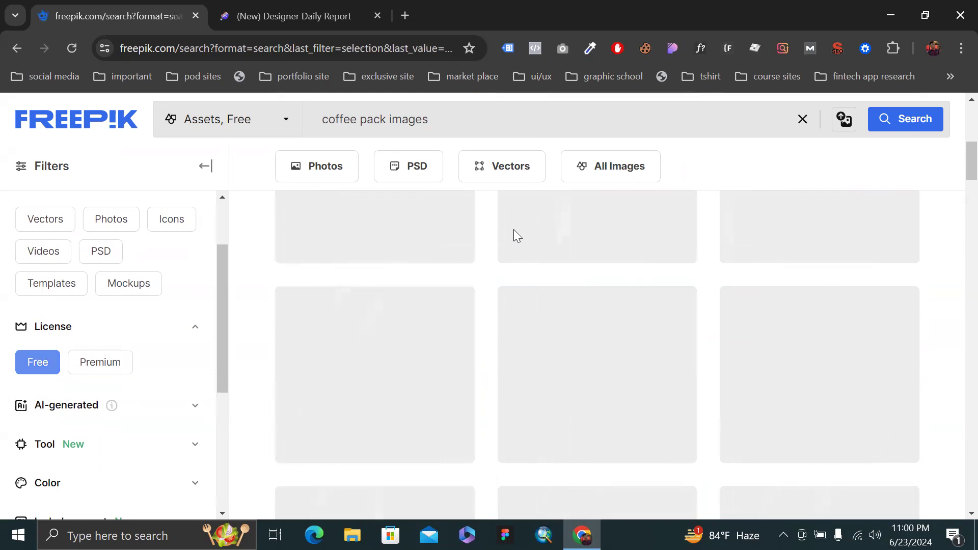
Open the beige coffee bag image with the steaming cup, remove its background and copy the cut-out image.
scroll(515, 236, "down", 5)
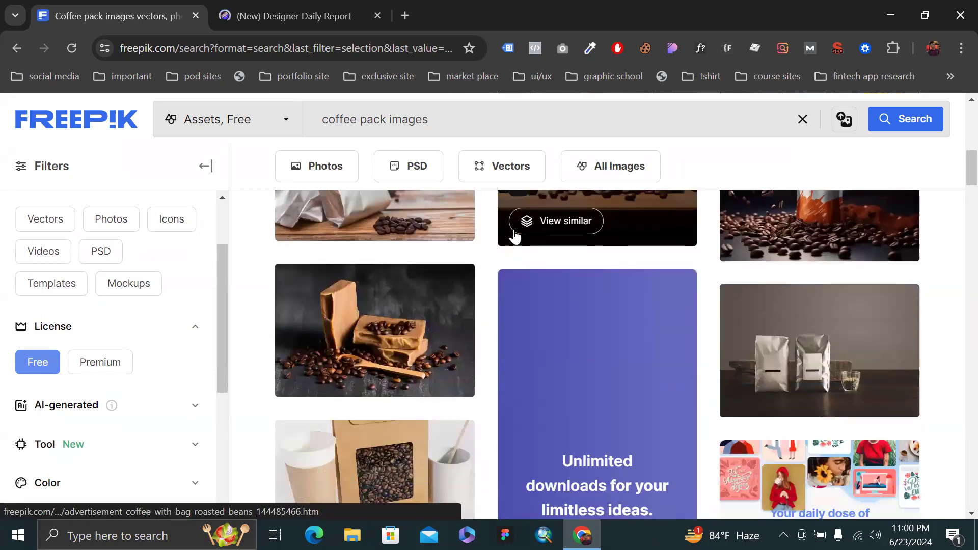
scroll(474, 351, "down", 3)
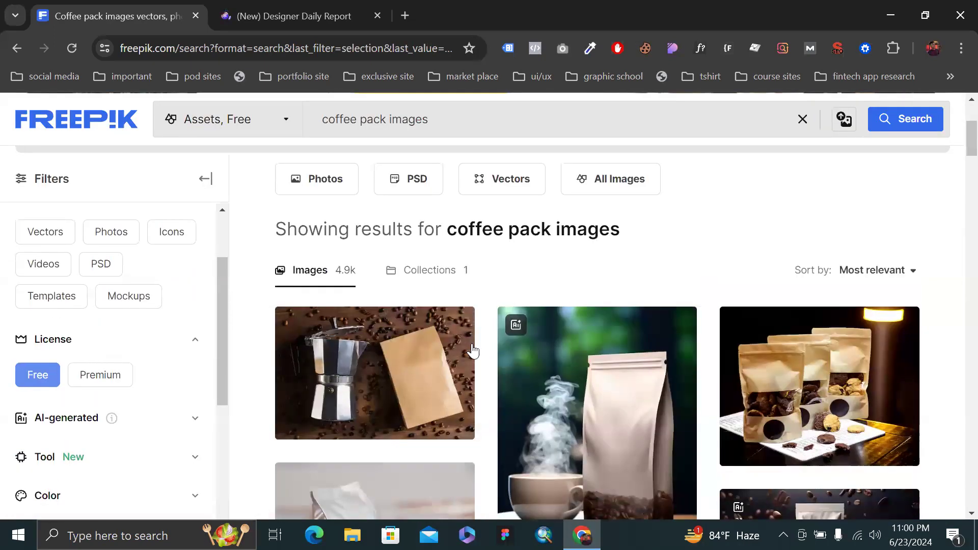
scroll(474, 351, "down", 1)
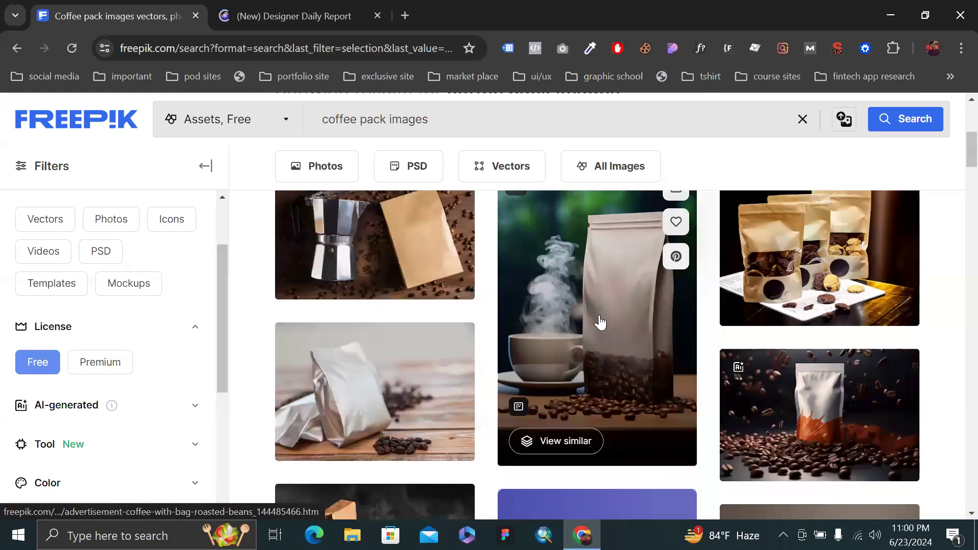
left_click(600, 316)
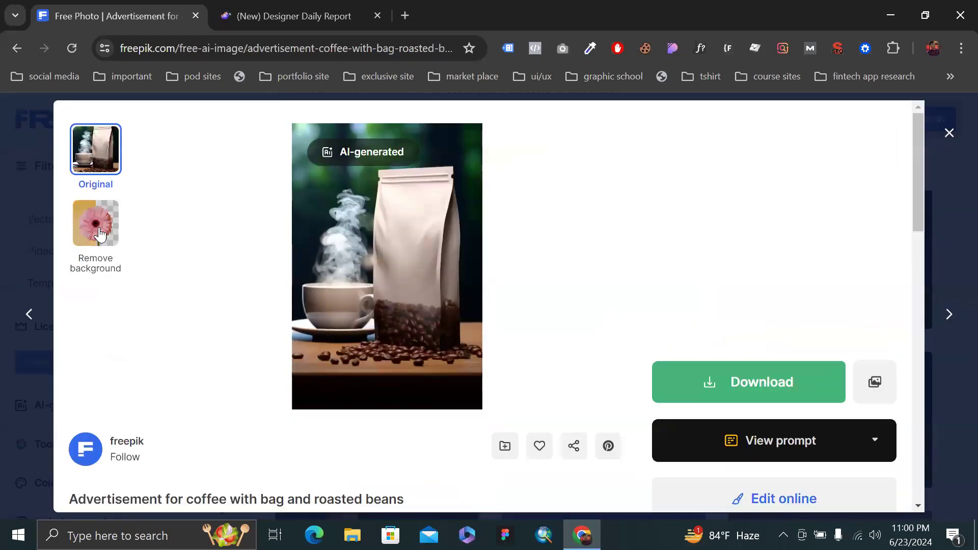
left_click(97, 225)
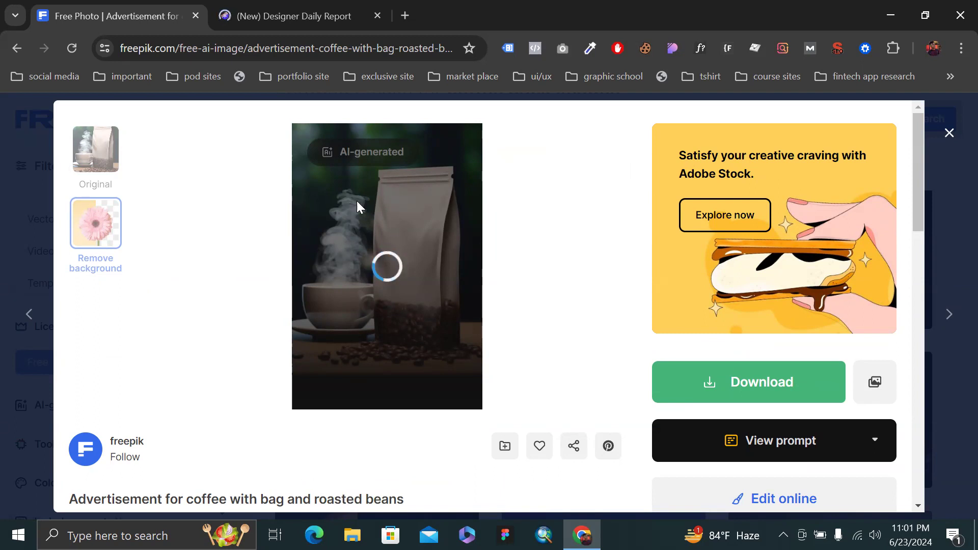
right_click(357, 201)
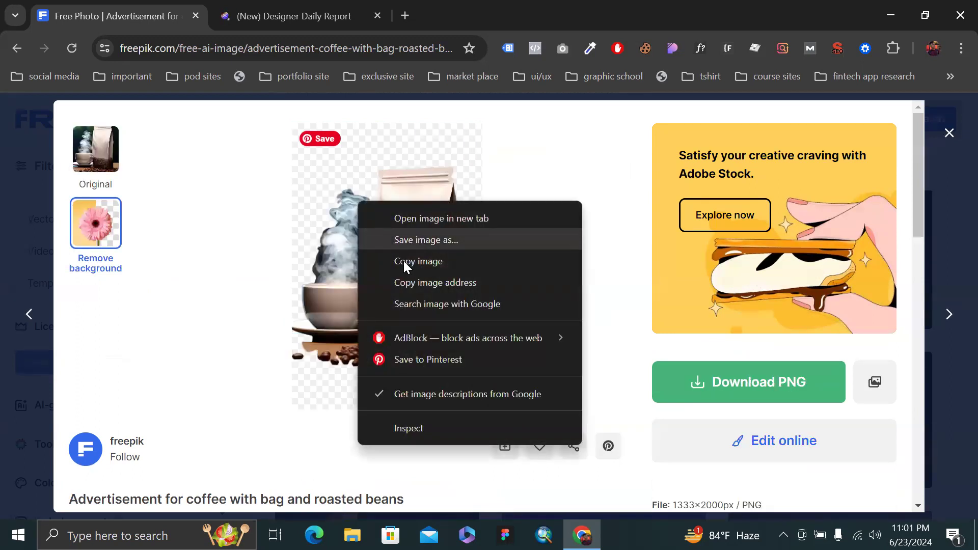
left_click(403, 261)
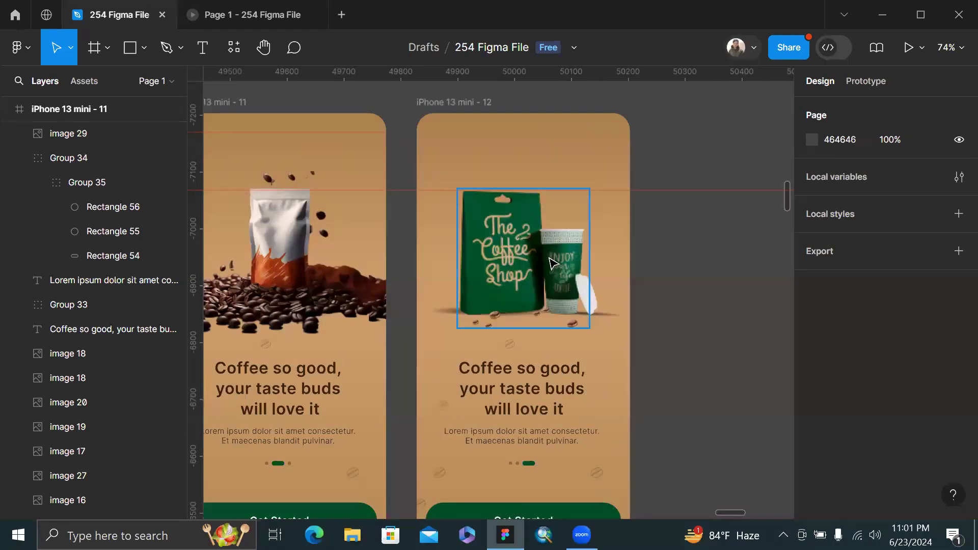
Switch to Figma and replace the green coffee artwork in the iPhone 13 mini - 12 frame with the copied cut-out, scaled to about 263 × 396.
left_click(554, 262)
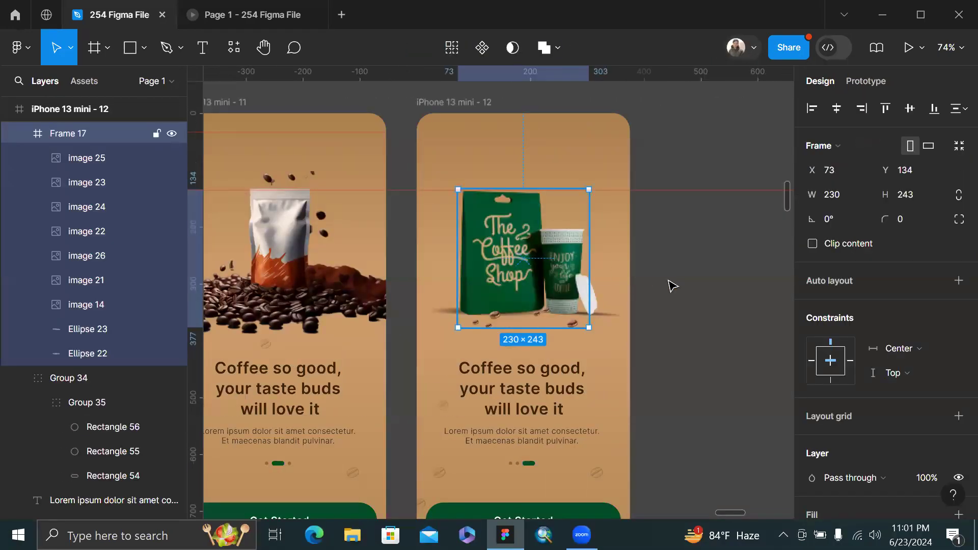
key("Delete")
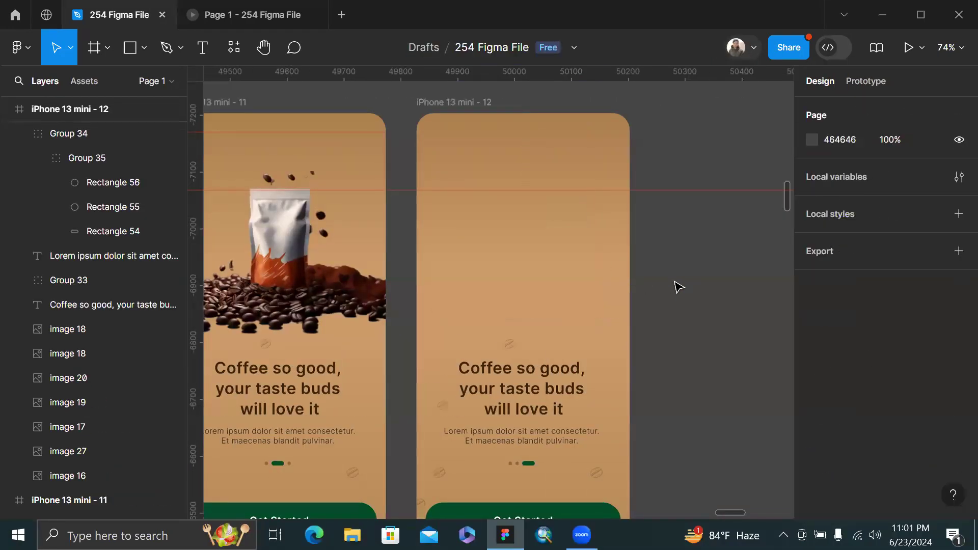
key("ctrl+v")
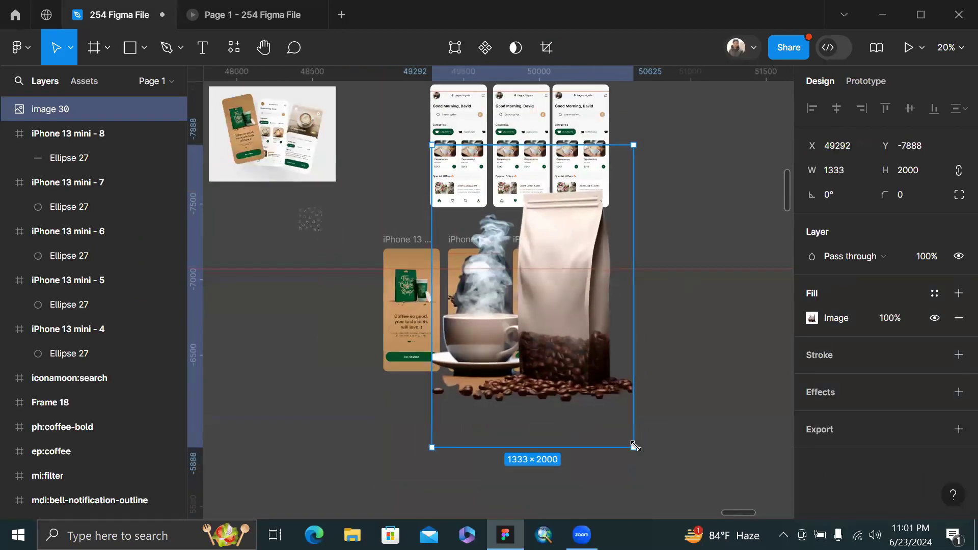
left_click_drag(603, 414, 543, 325)
scroll(544, 321, "up", 5)
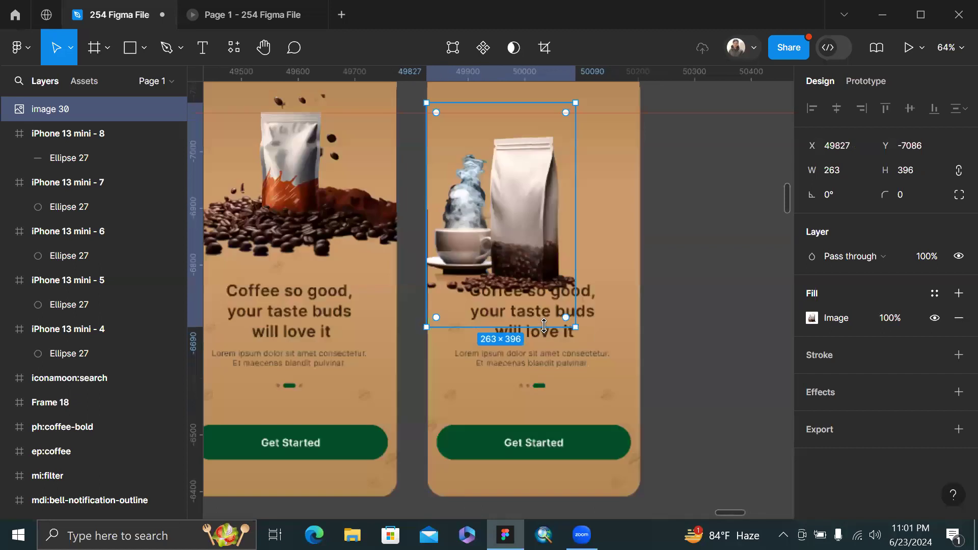
Shrink the beige bag and cup image to about 229 × 346 and place it above the heading with the bag's top at the guide.
left_click_drag(563, 197, 580, 162)
scroll(563, 200, "up", 3)
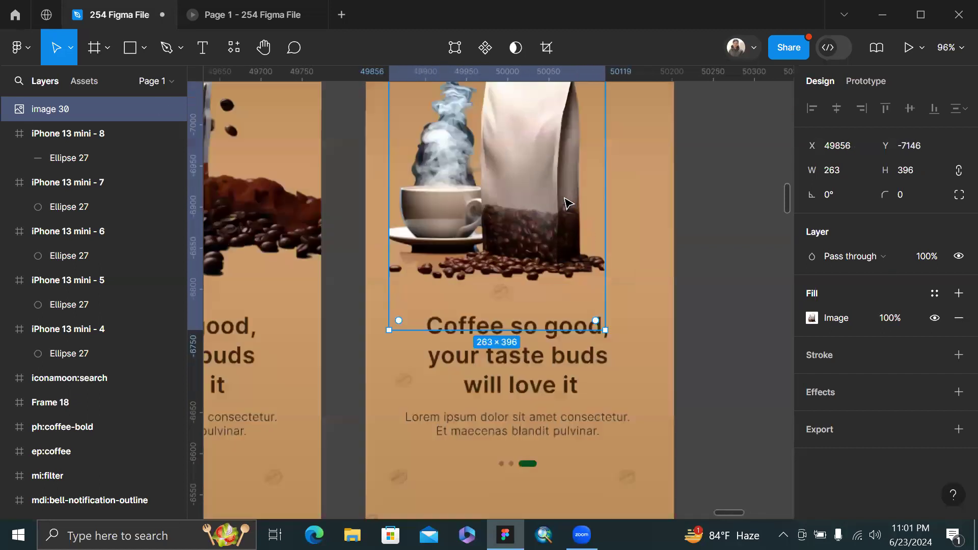
key("alt")
left_click(613, 355)
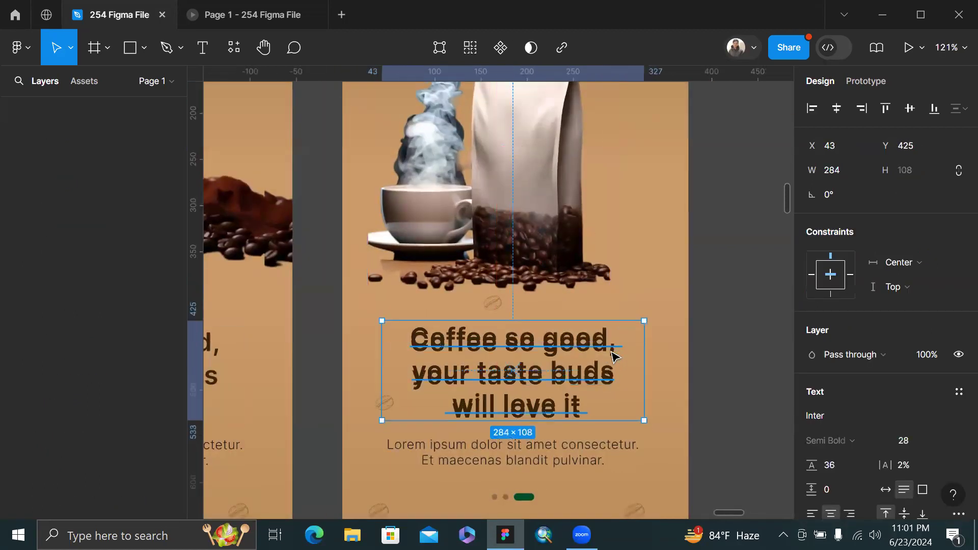
left_click(605, 325)
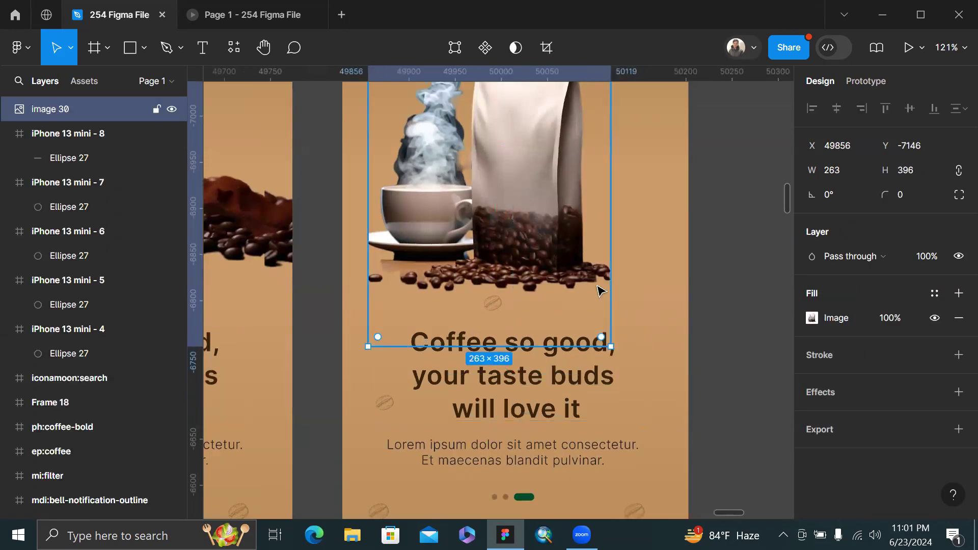
left_click_drag(600, 332, 580, 302)
scroll(576, 286, "up", 3)
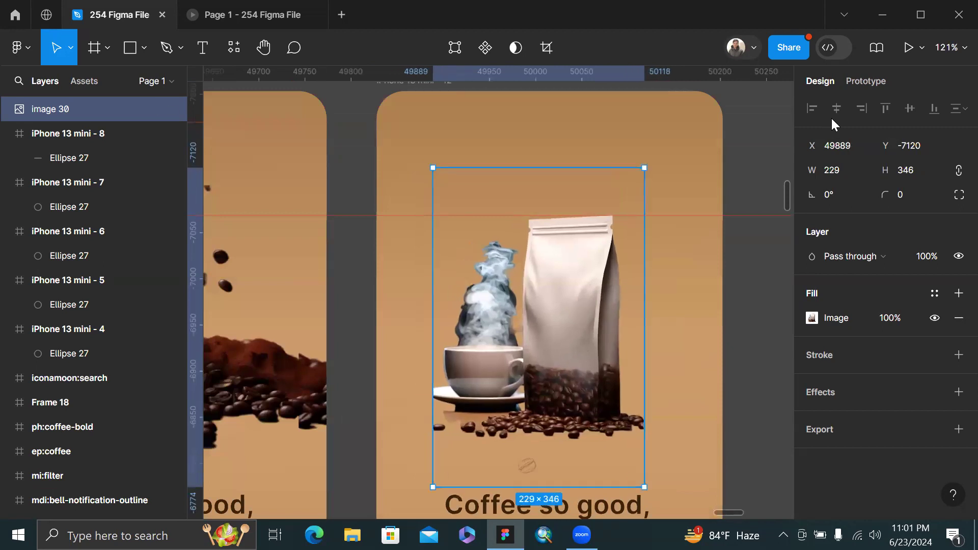
Move the beige bag and cup image inside the iPhone 13 mini - 12 frame and centre it horizontally there.
key("Delete")
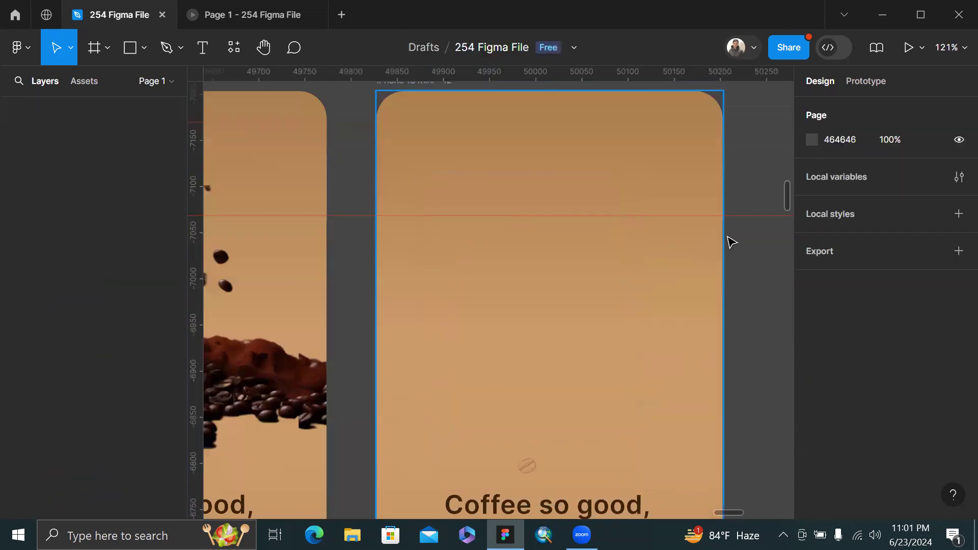
key("ctrl+v")
left_click(837, 109)
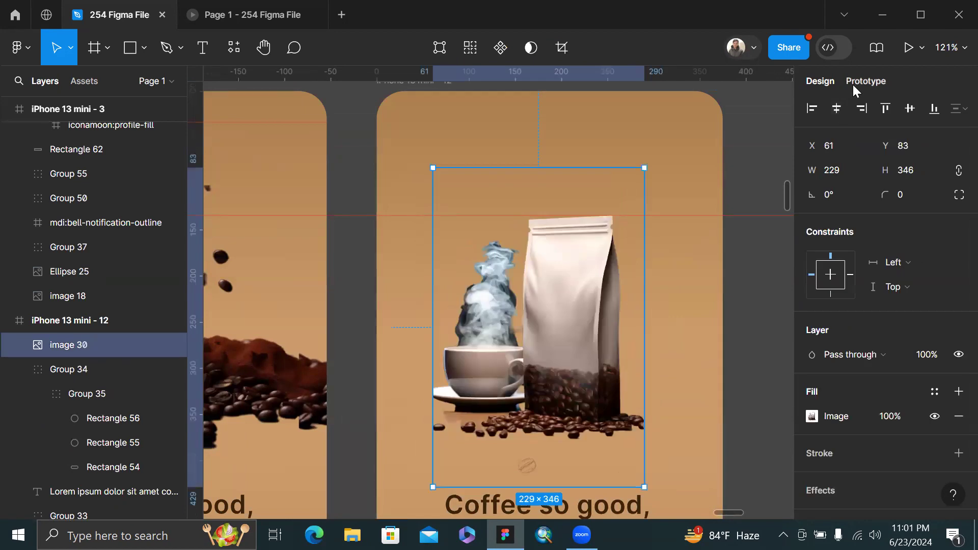
left_click(742, 253)
scroll(743, 254, "down", 5)
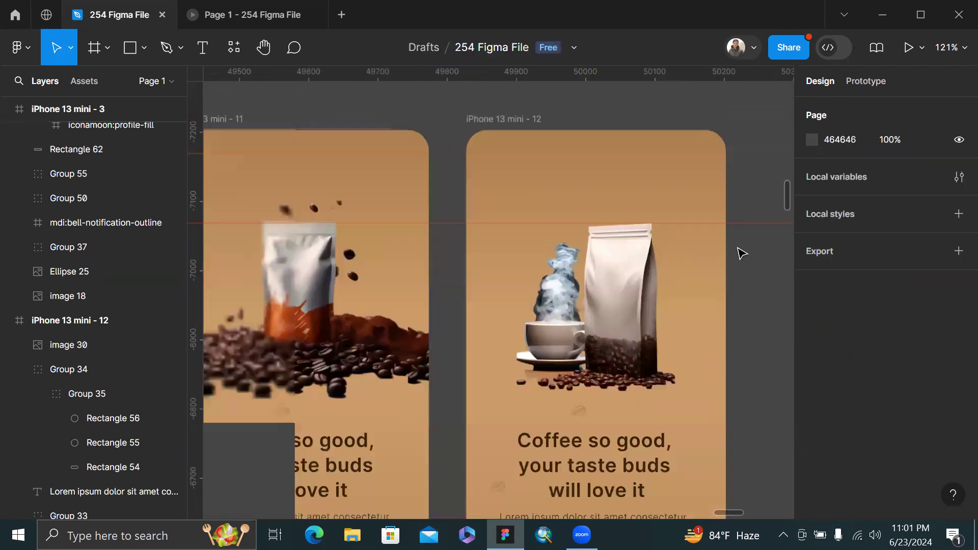
scroll(742, 253, "down", 5)
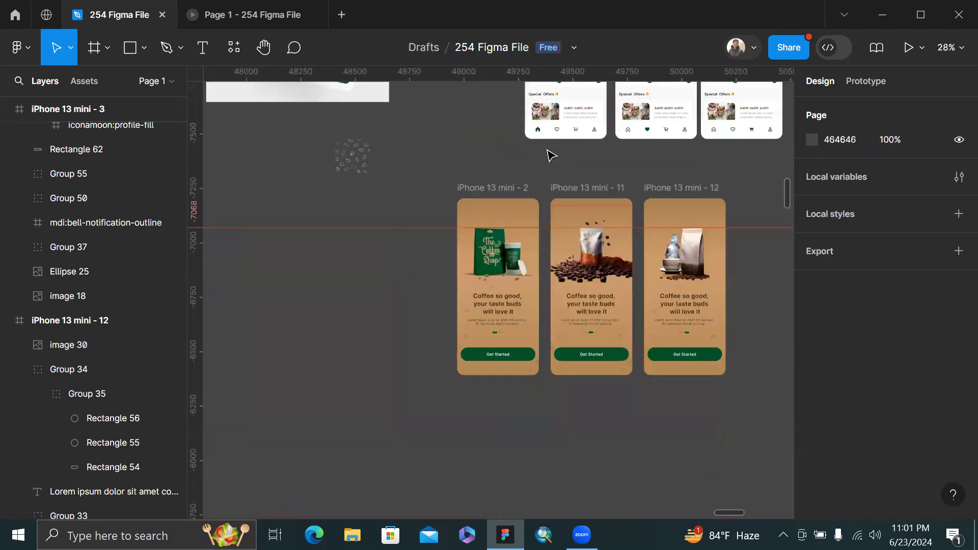
Add the text "Skip" near the top of the iPhone 13 mini - 2 frame, at about X 242, Y 31.
left_click(512, 188)
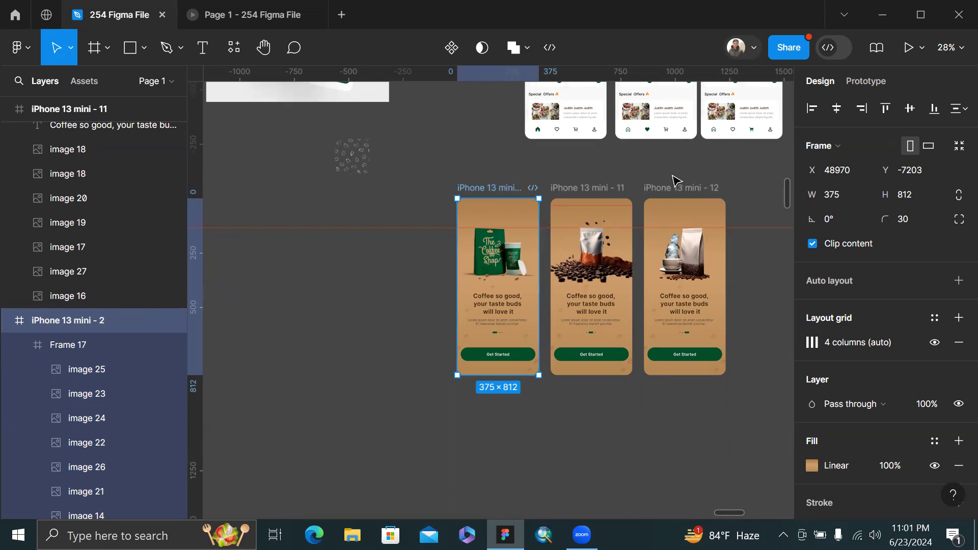
left_click(717, 166)
scroll(716, 165, "up", 5)
scroll(714, 163, "left", 3)
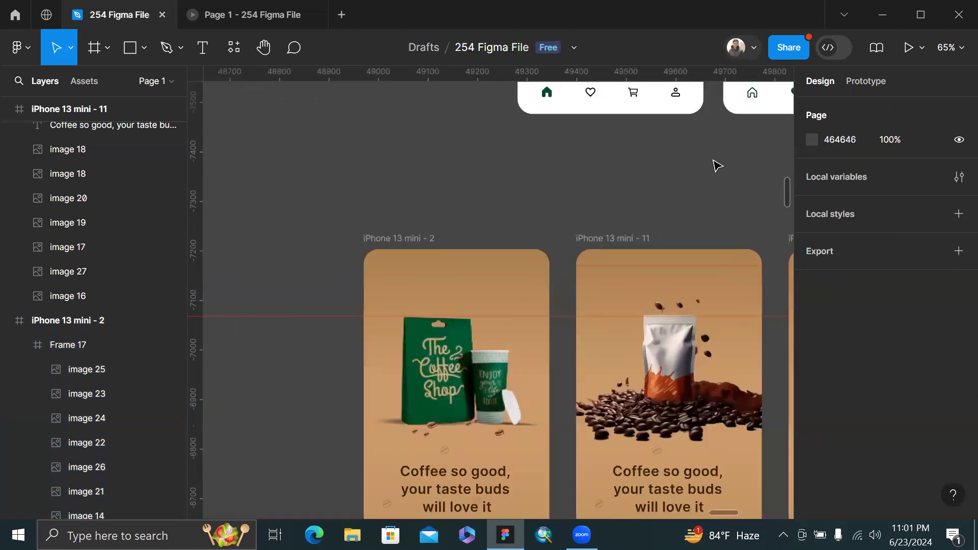
scroll(496, 169, "up", 5)
scroll(497, 170, "up", 1)
scroll(494, 167, "down", 3)
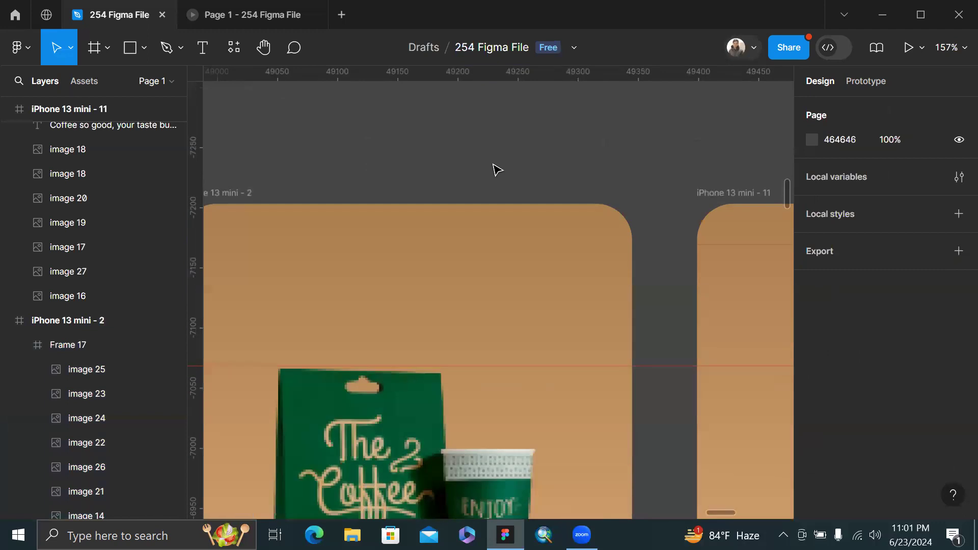
key("t")
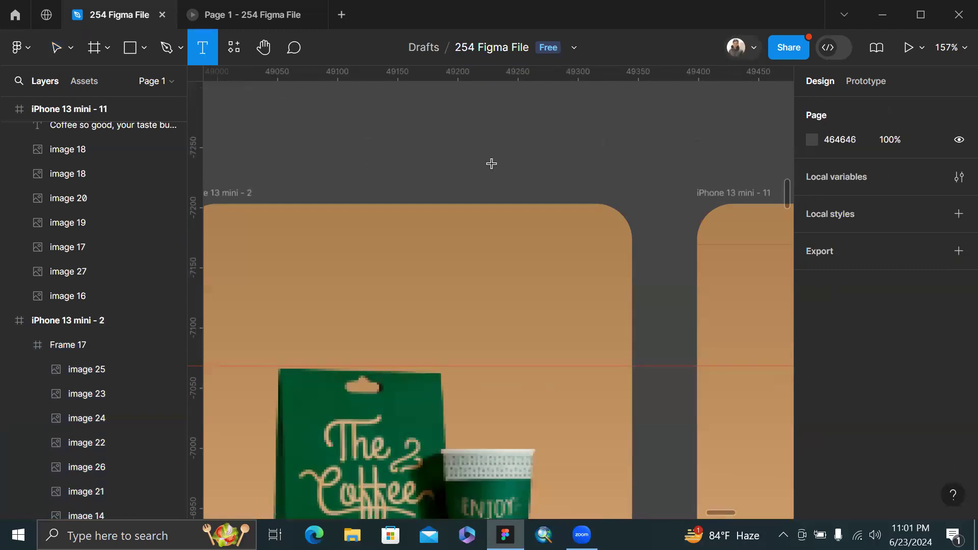
left_click(491, 237)
type("Skip")
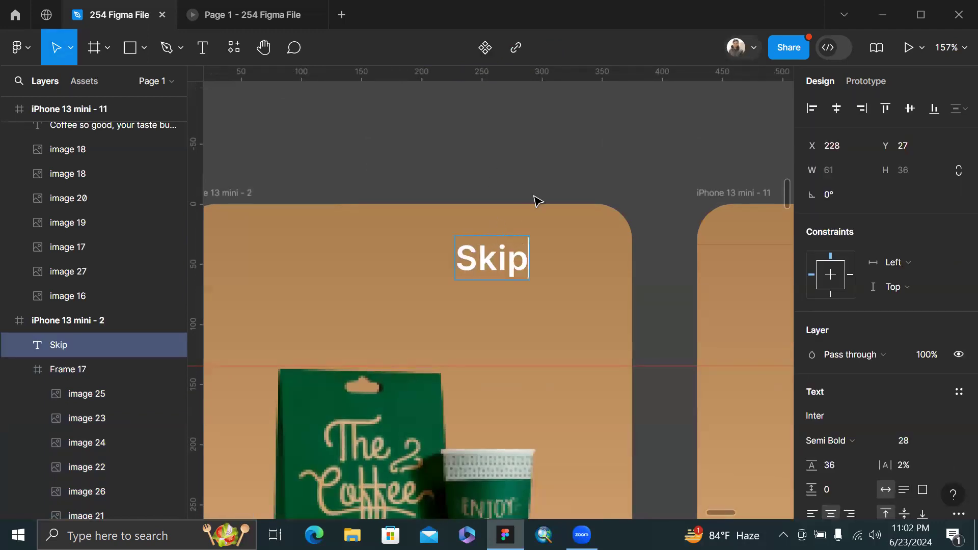
key("Escape")
left_click_drag(491, 270, 514, 276)
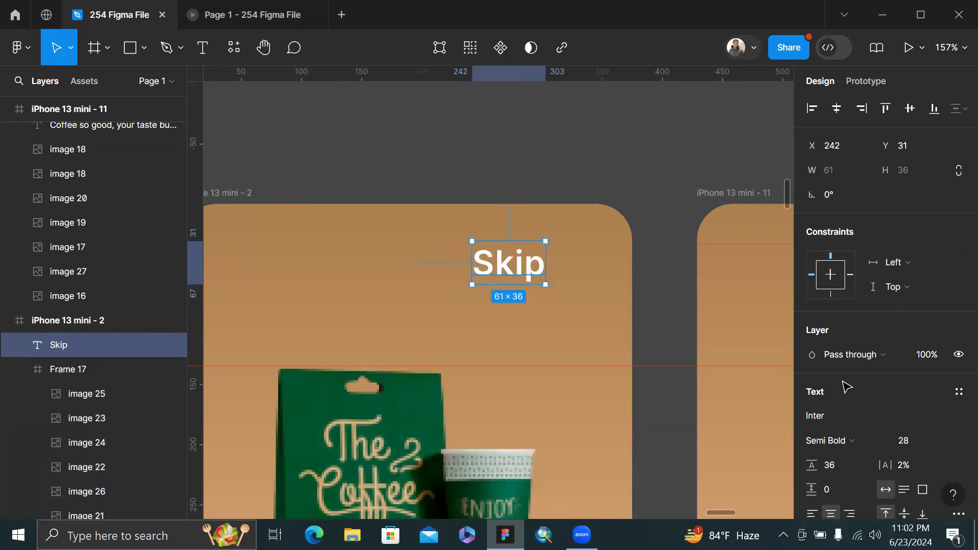
Set the Skip text's font size to 16 and move it to the frame's upper-right corner at about X 311, Y 32.
left_click(910, 442)
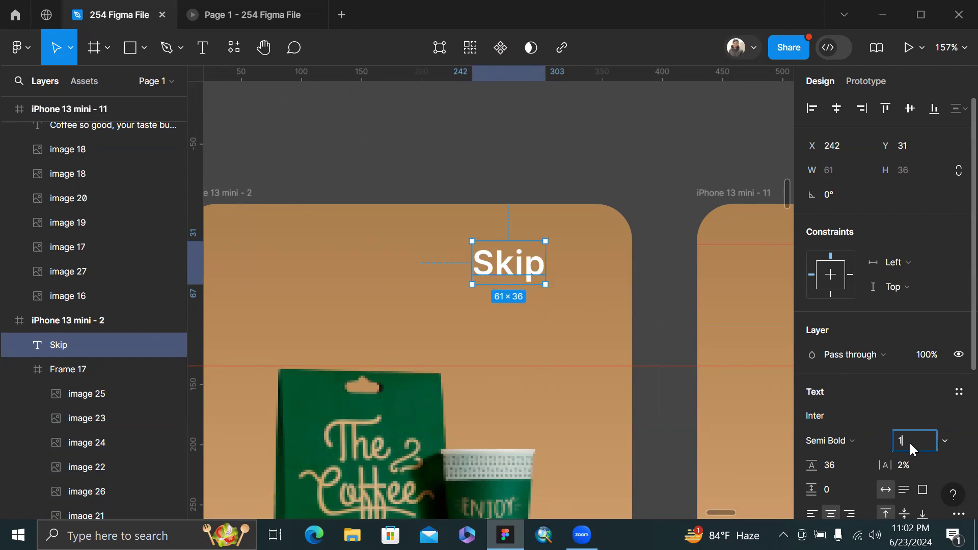
type("16")
key("Return")
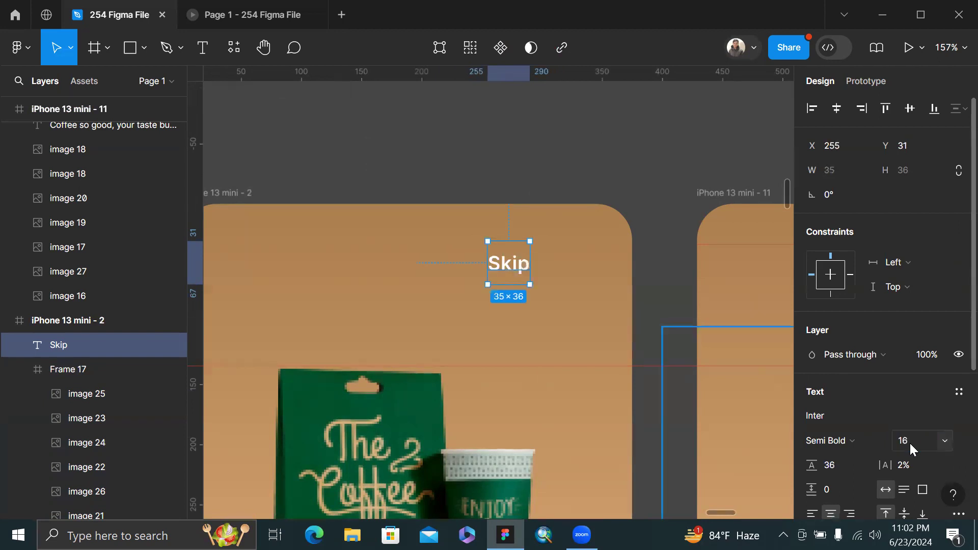
left_click_drag(509, 274, 577, 274)
Copy the Skip text to the same position in the iPhone 13 mini - 11 and iPhone 13 mini - 12 frames.
scroll(577, 274, "down", 5)
scroll(542, 249, "right", 3)
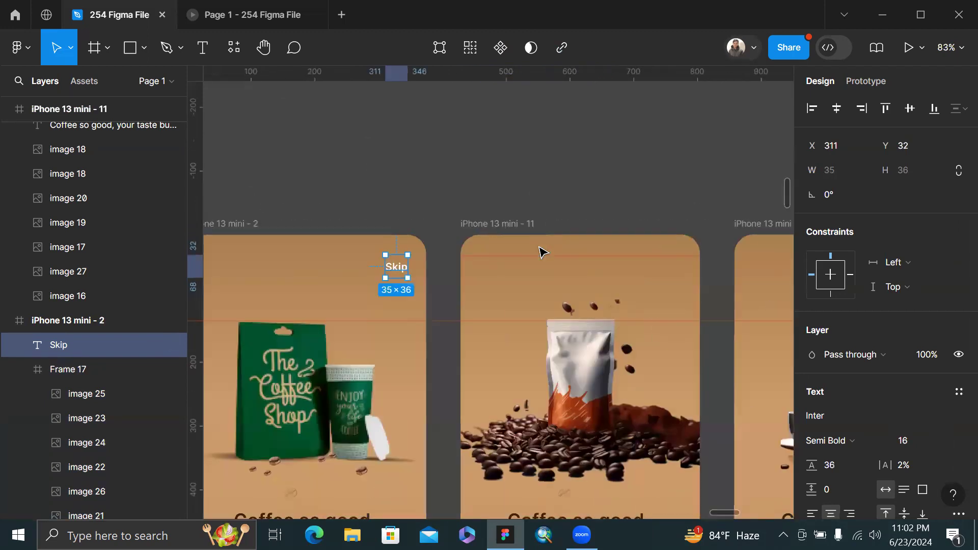
left_click(502, 230)
key("ctrl+v")
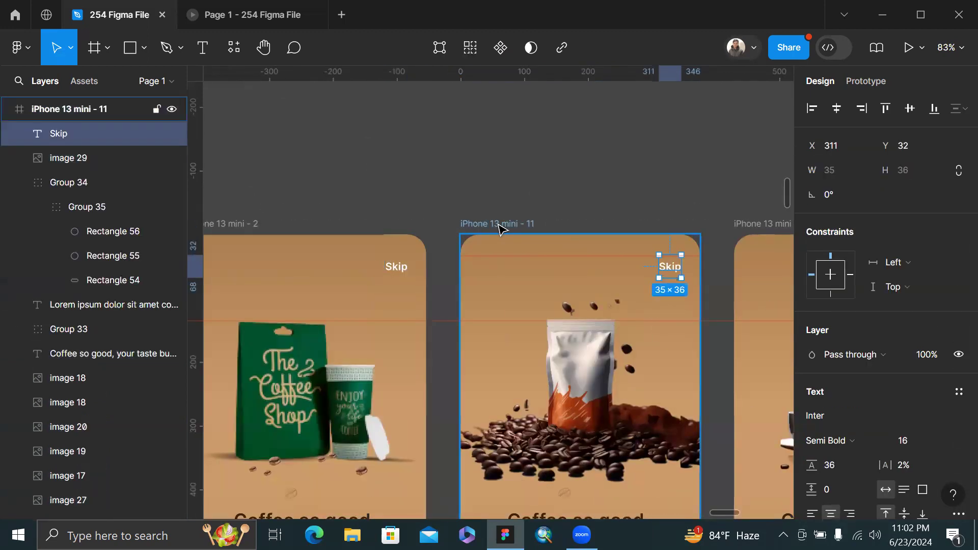
scroll(509, 228, "right", 2)
scroll(689, 242, "right", 5)
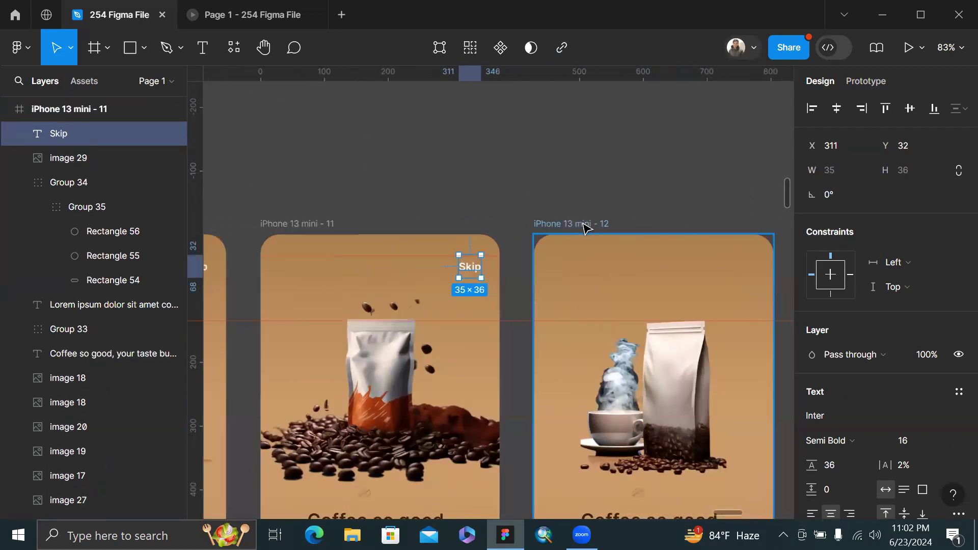
left_click(584, 225)
key("ctrl+v")
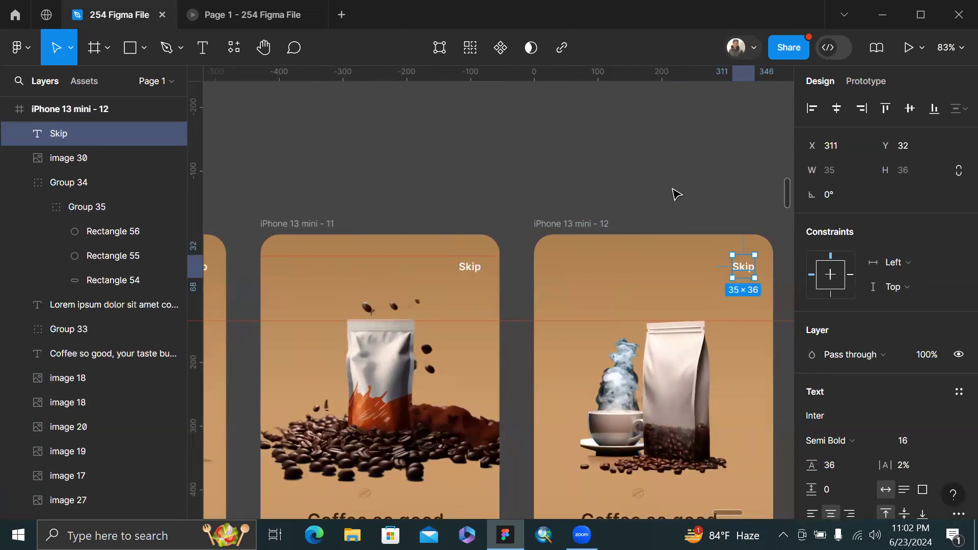
left_click(676, 193)
Review the three onboarding frames and the home screen frames above them.
scroll(677, 194, "down", 5)
scroll(424, 404, "up", 4)
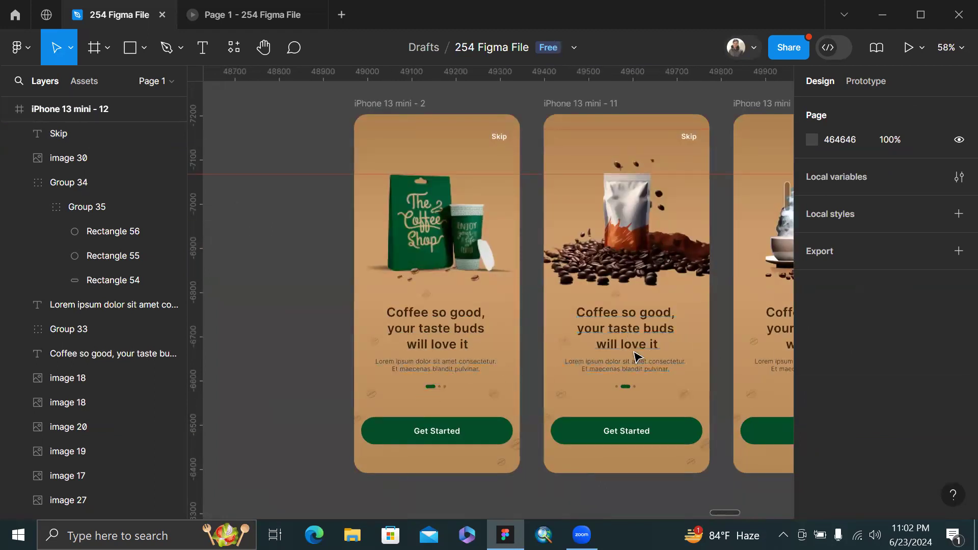
scroll(632, 352, "right", 3)
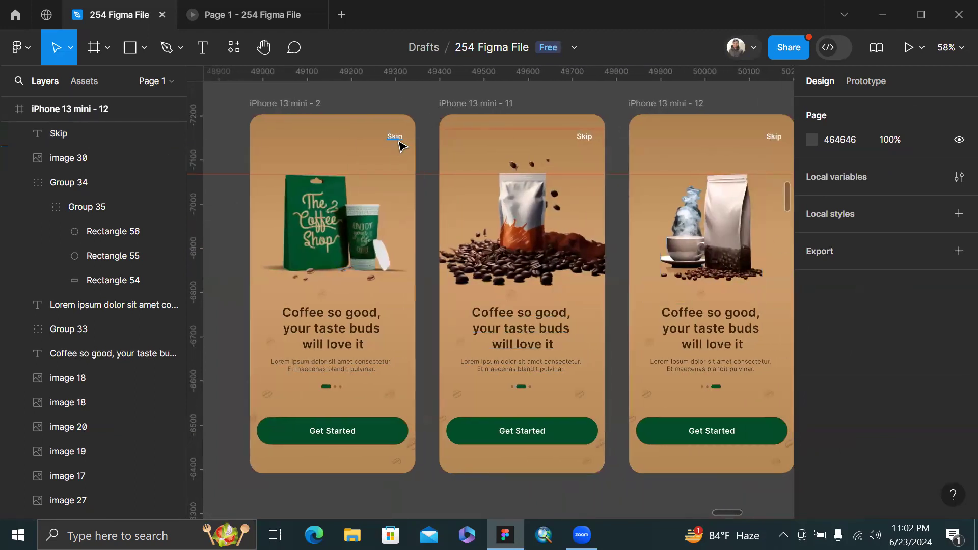
scroll(400, 146, "up", 3)
scroll(399, 146, "down", 3)
scroll(399, 146, "up", 4)
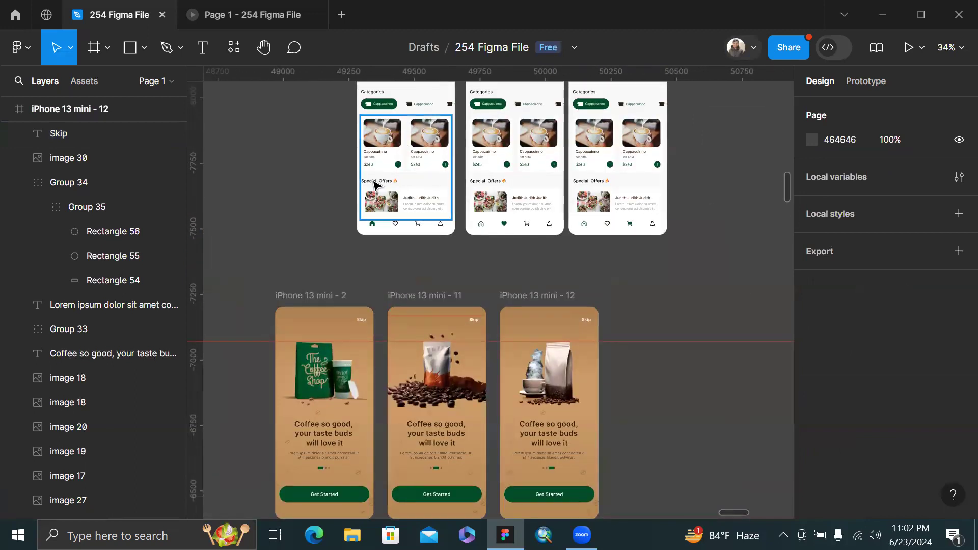
scroll(375, 185, "down", 2)
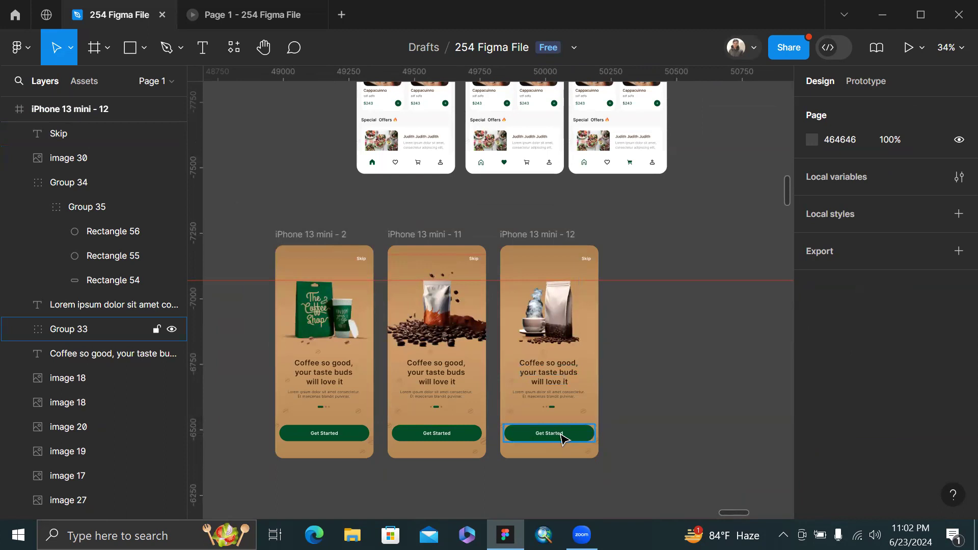
scroll(671, 220, "up", 5)
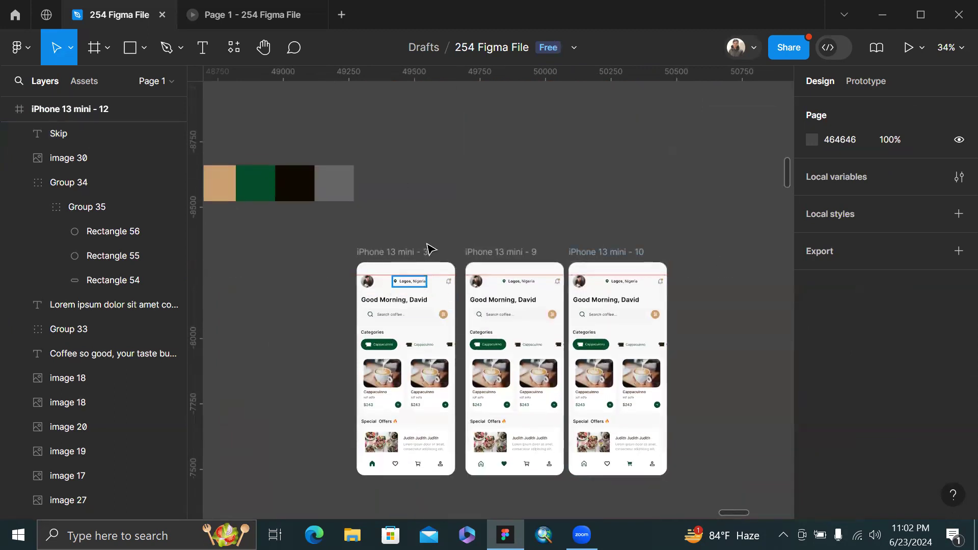
Move the three home screen frames together into the row after the iPhone 13 mini - 12 frame, at Y -7203.
scroll(428, 250, "down", 5)
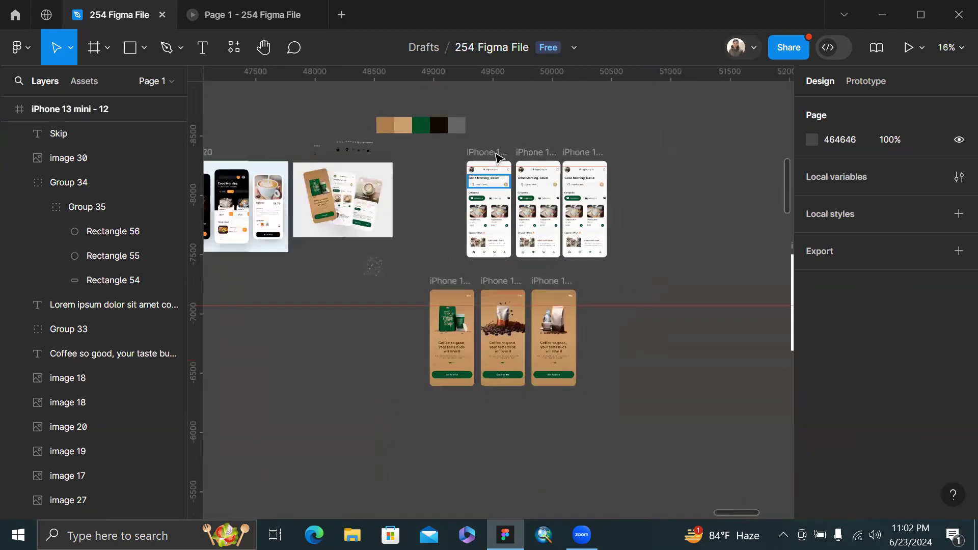
left_click_drag(457, 149, 620, 271)
left_click_drag(548, 237, 669, 365)
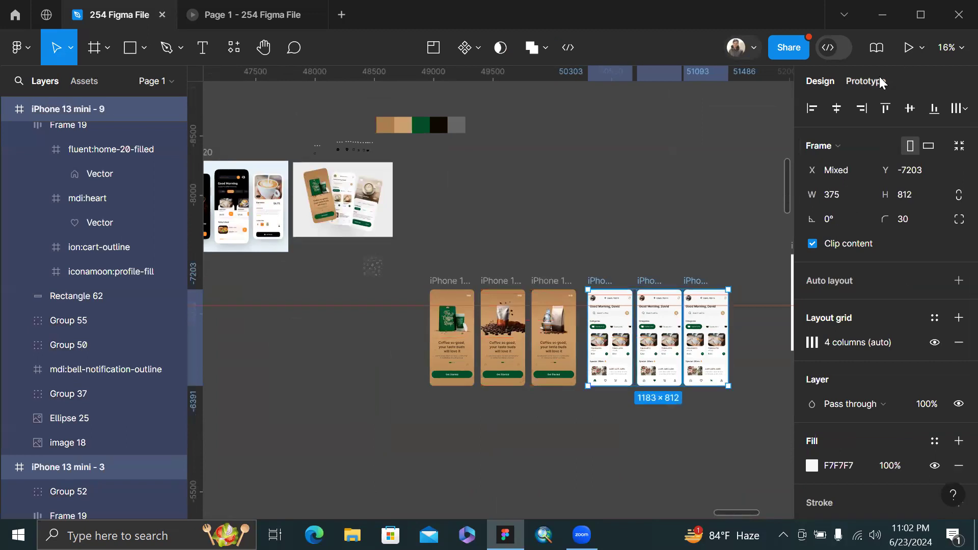
Create a prototype connection from the iPhone 13 mini - 2 frame to the iPhone 13 mini - 11 frame.
left_click(881, 81)
left_click_drag(559, 293, 400, 297)
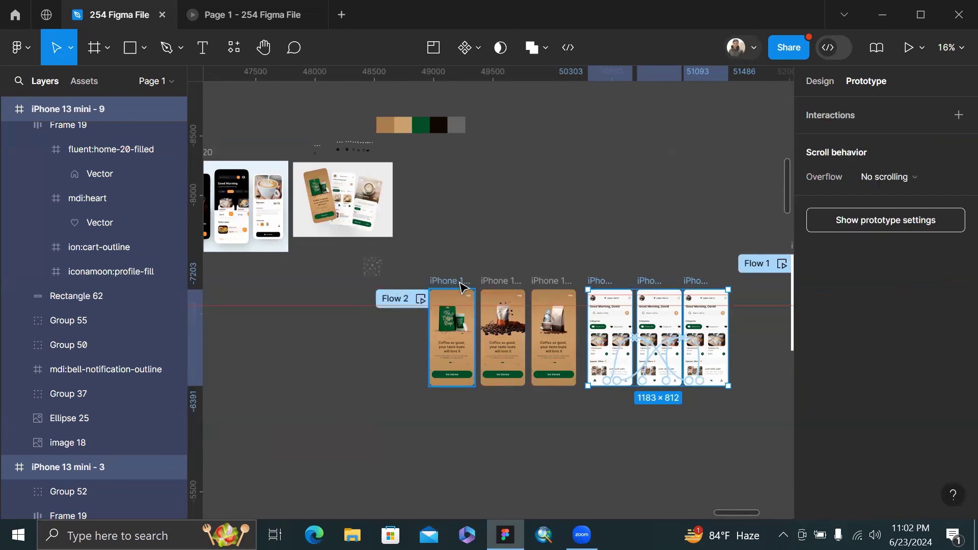
left_click(409, 354)
scroll(409, 355, "up", 5)
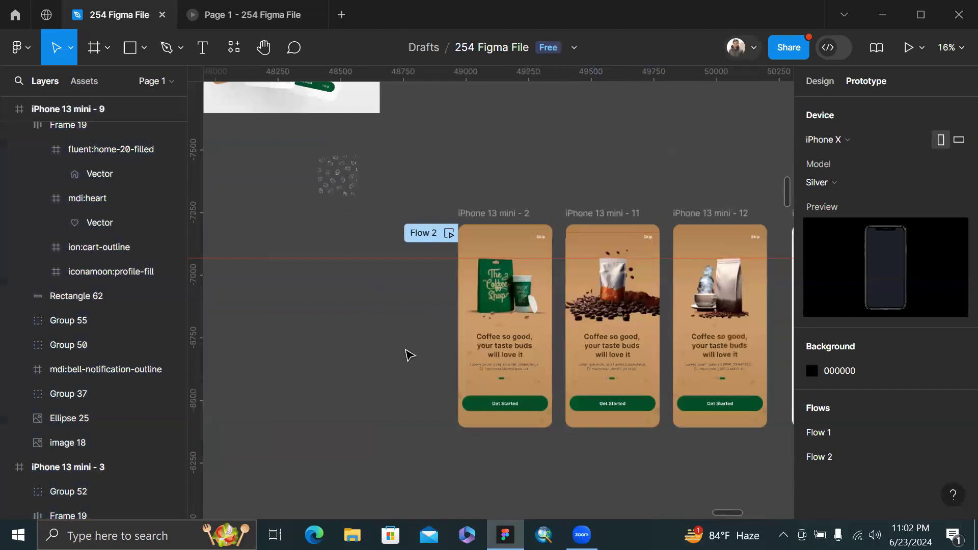
scroll(409, 355, "up", 5)
scroll(398, 387, "right", 3)
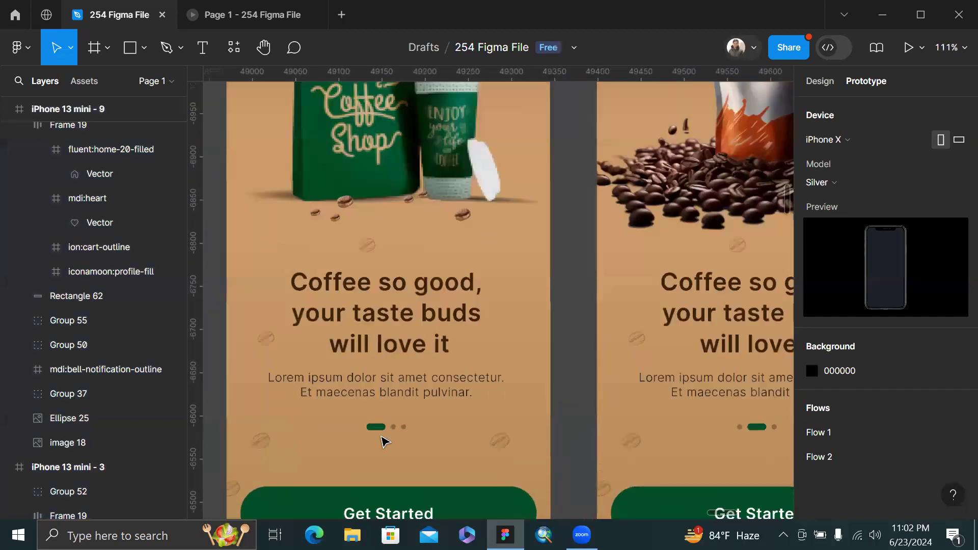
scroll(447, 390, "down", 3)
left_click(376, 88)
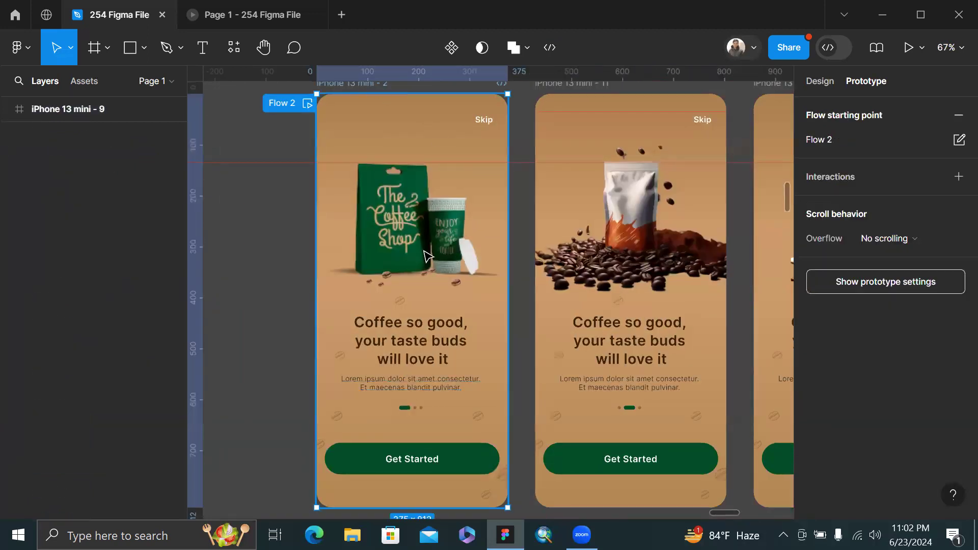
left_click_drag(507, 301, 563, 309)
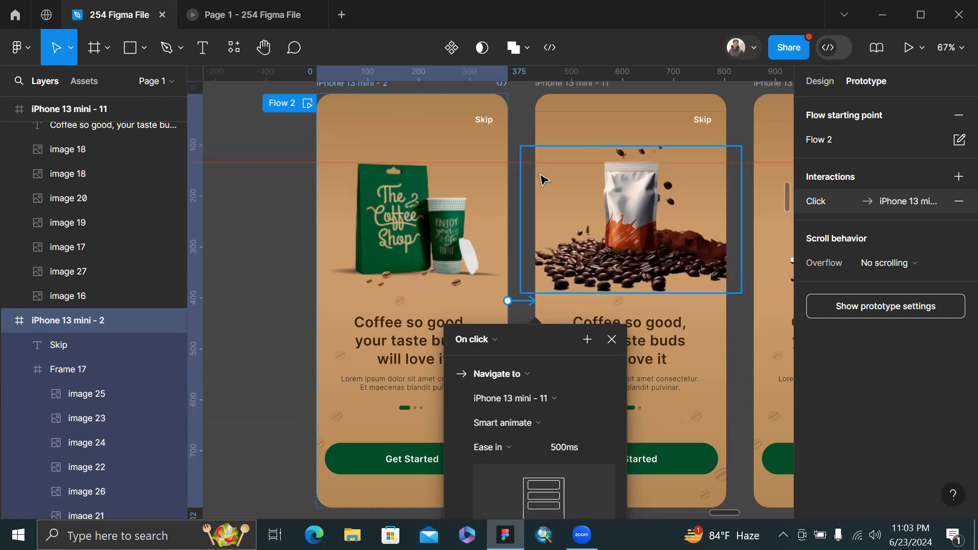
Set the connection's trigger to After delay with a delay of 200 ms.
left_click(487, 342)
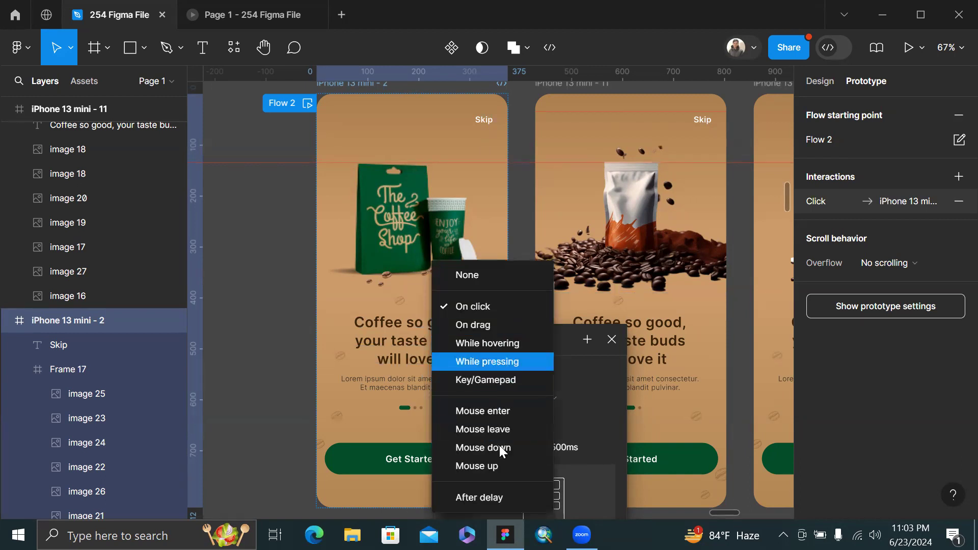
left_click(511, 492)
left_click(498, 354)
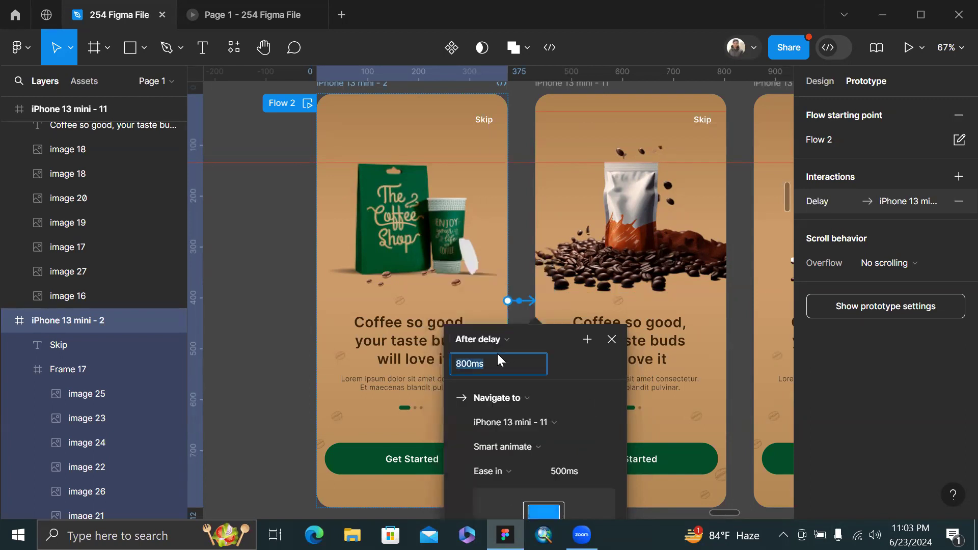
type("2")
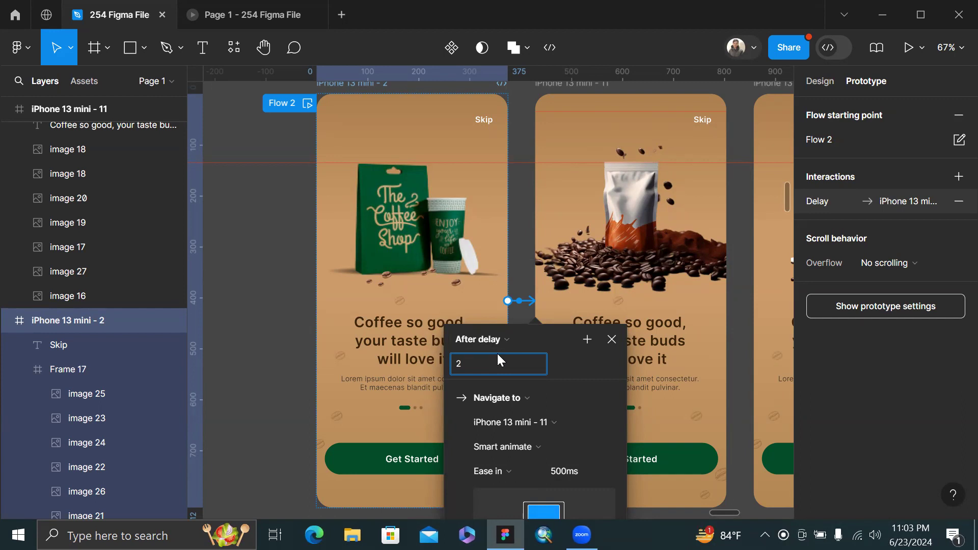
type("00ms")
Set the connection's Smart animate easing to Ease out and close the interaction settings.
left_click_drag(539, 339, 638, 150)
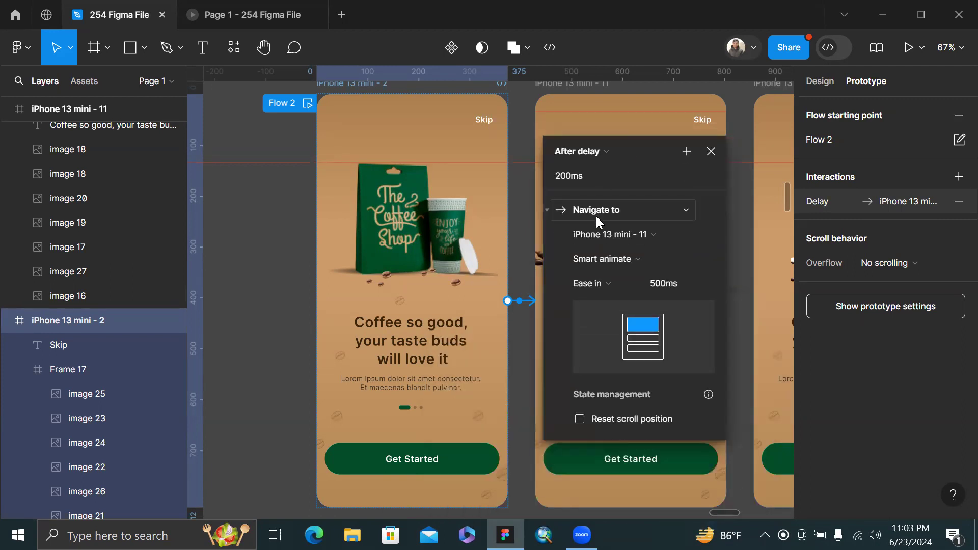
left_click(610, 281)
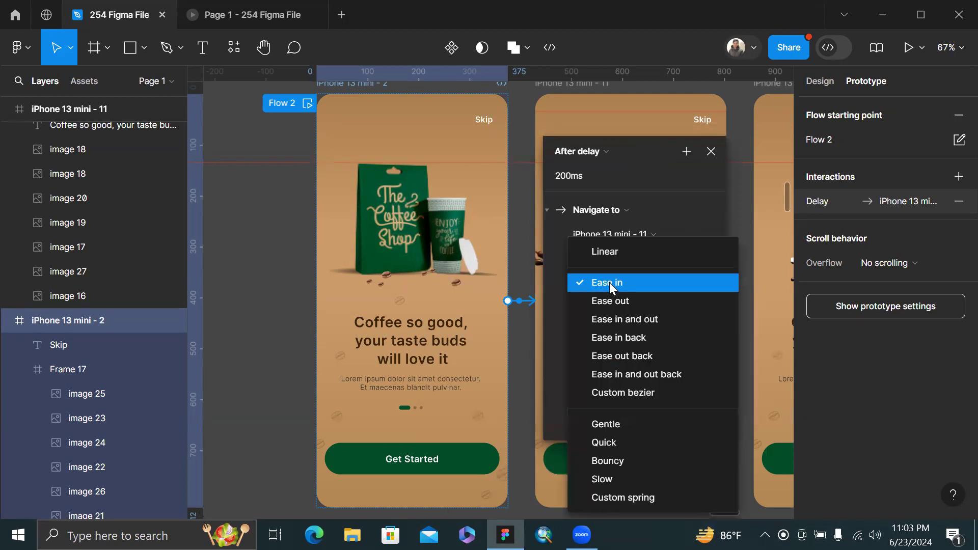
left_click(642, 303)
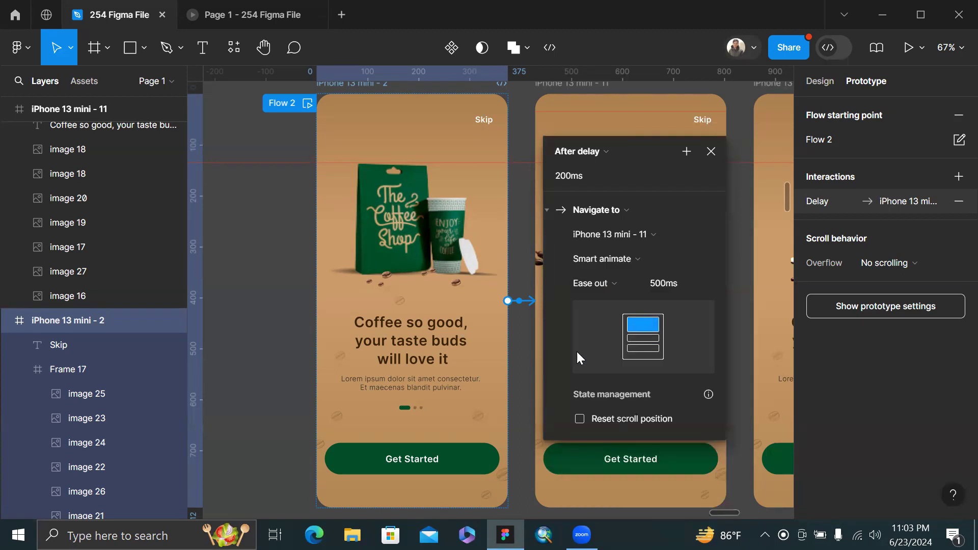
left_click(519, 250)
scroll(519, 250, "right", 3)
scroll(522, 244, "up", 1)
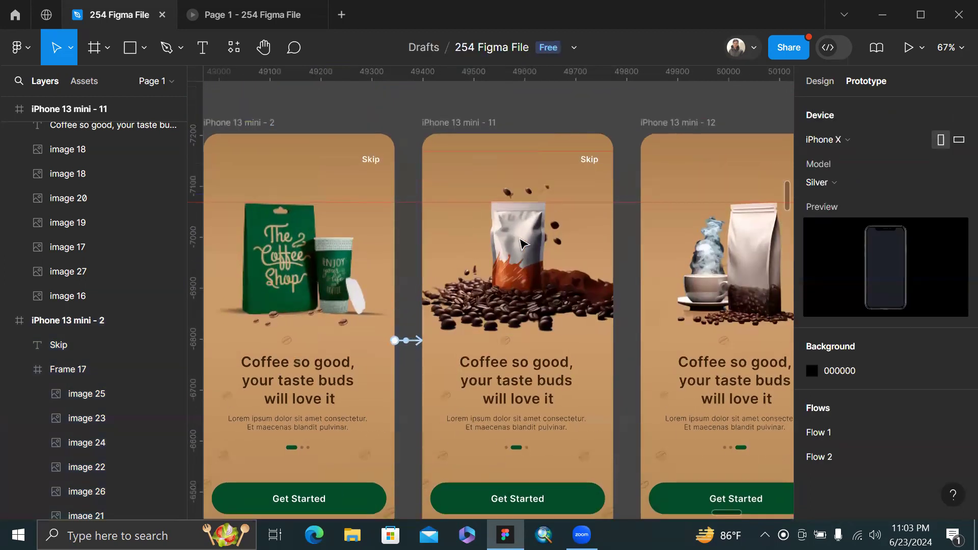
Create a prototype connection from the iPhone 13 mini - 11 frame to the iPhone 13 mini - 12 frame.
left_click(456, 121)
scroll(461, 124, "right", 4)
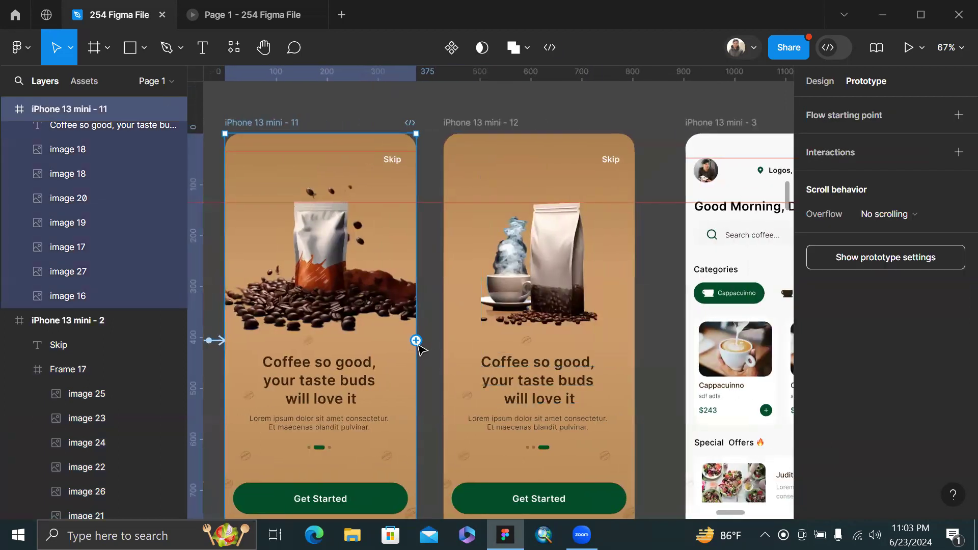
left_click_drag(416, 341, 474, 350)
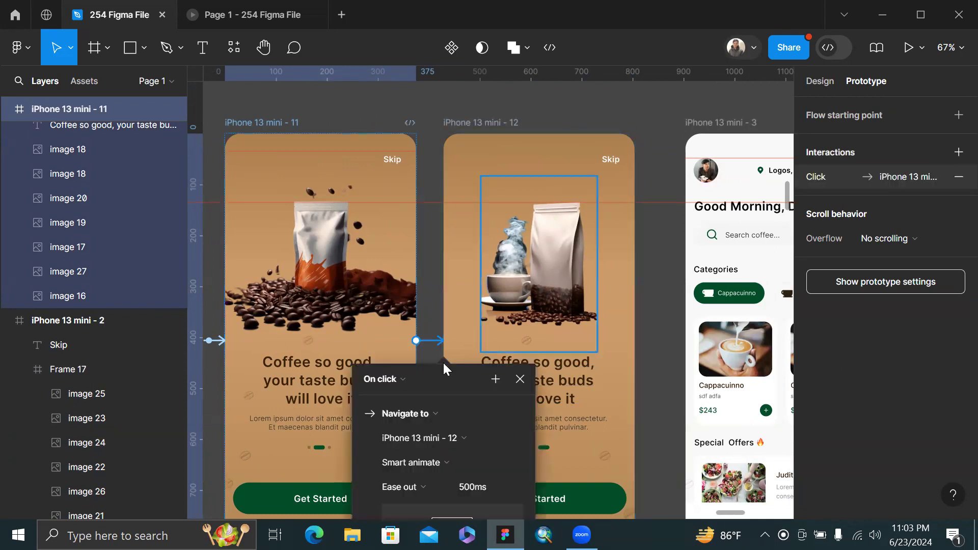
Set the connection's trigger to After delay with a delay of 200ms and close the interaction settings.
left_click(408, 377)
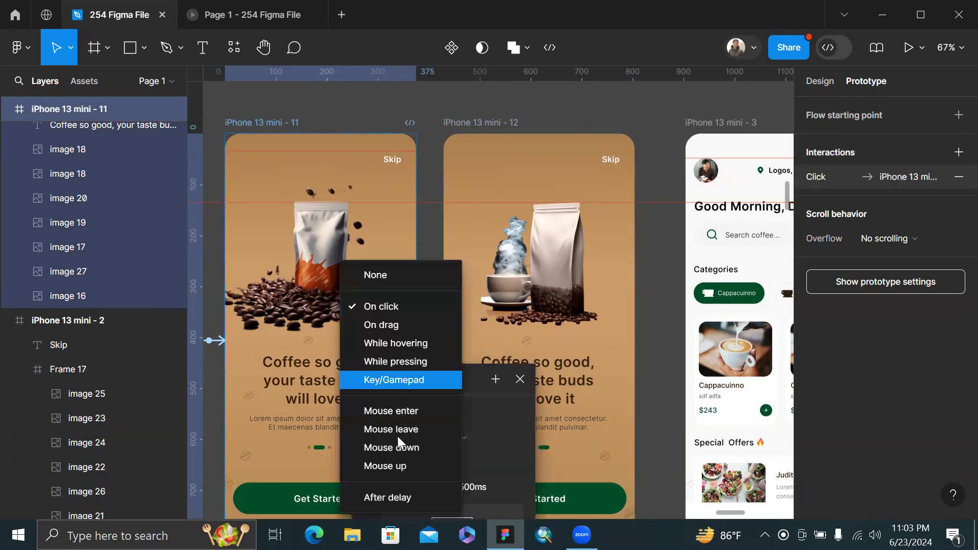
left_click(385, 493)
left_click(396, 408)
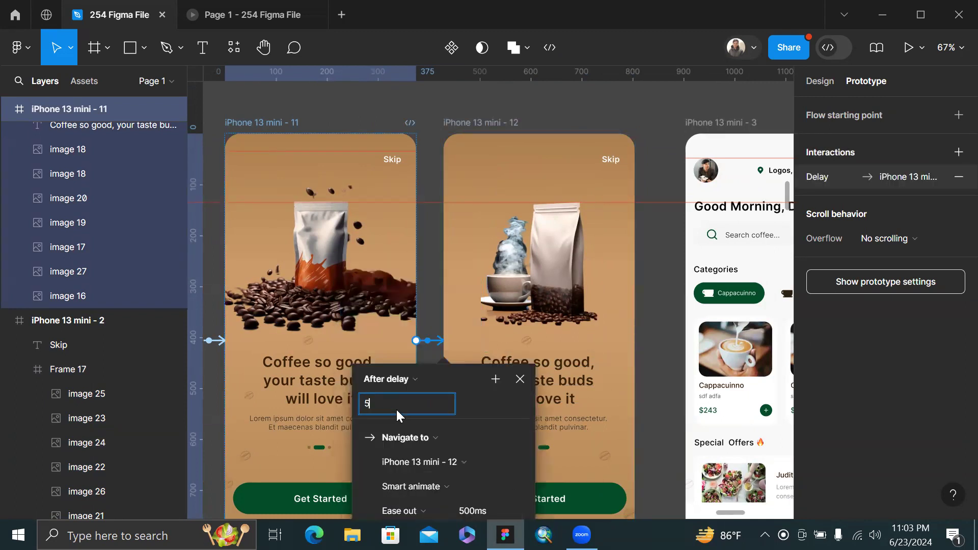
type("200ms")
key("Return")
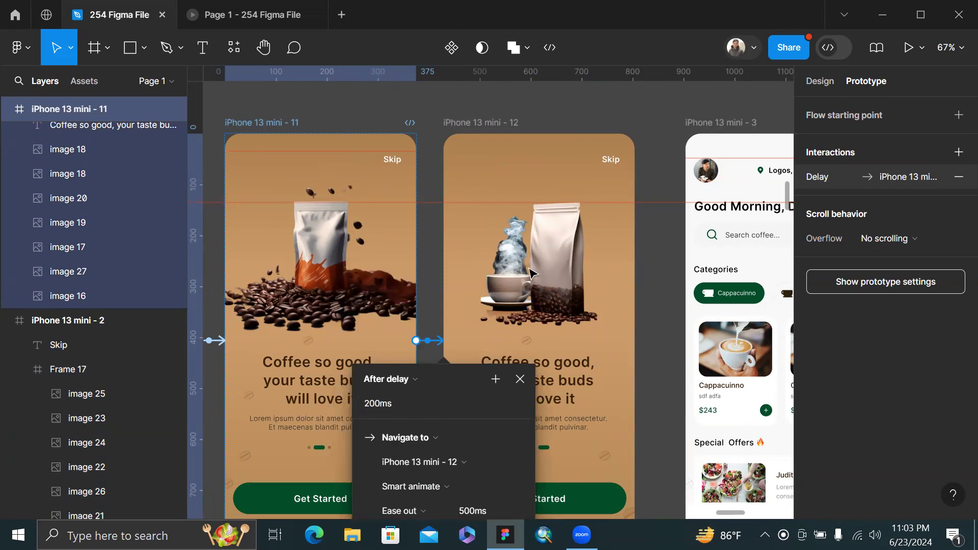
left_click_drag(450, 377, 535, 236)
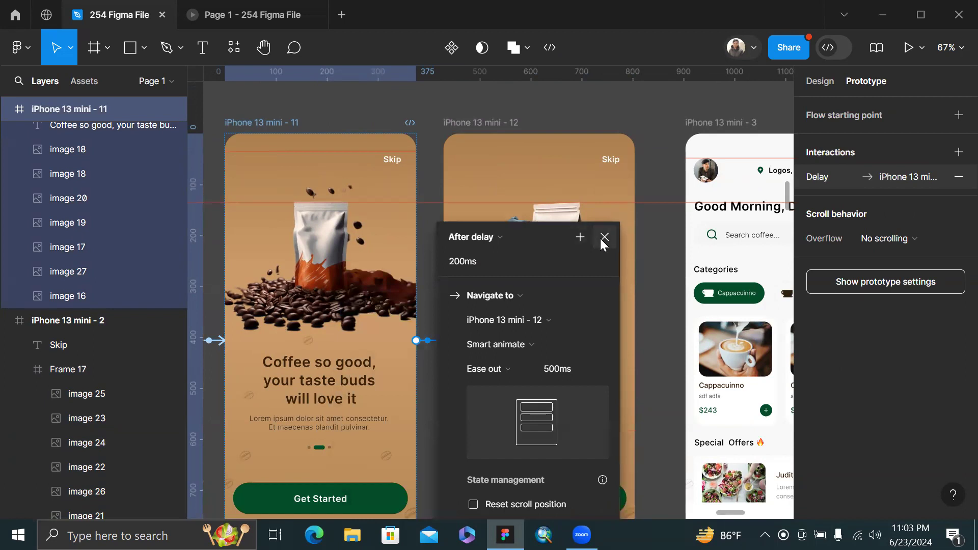
left_click(603, 238)
Link the Skip texts of all three onboarding frames to the iPhone 13 mini - 3 frame with an On click trigger.
scroll(601, 240, "down", 5)
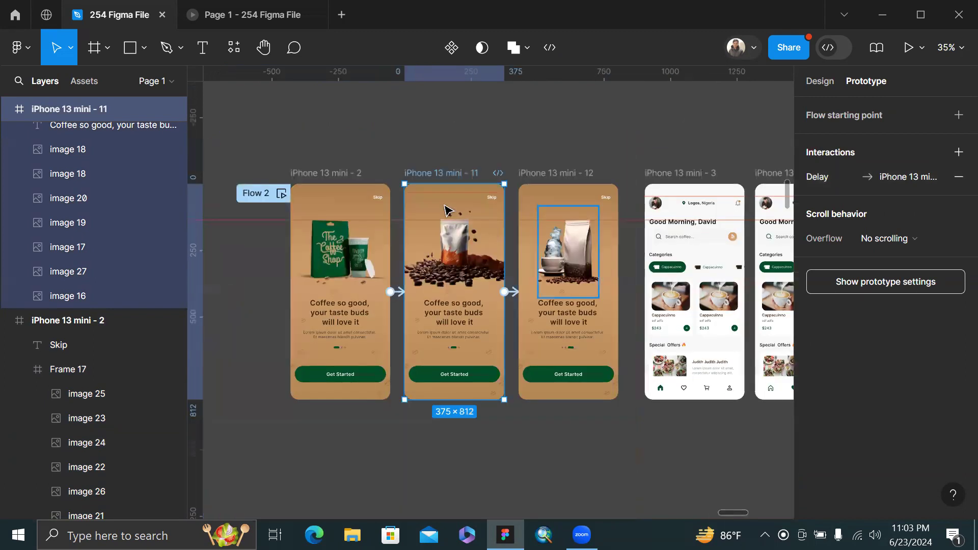
left_click(379, 200)
left_click(492, 199, "shift")
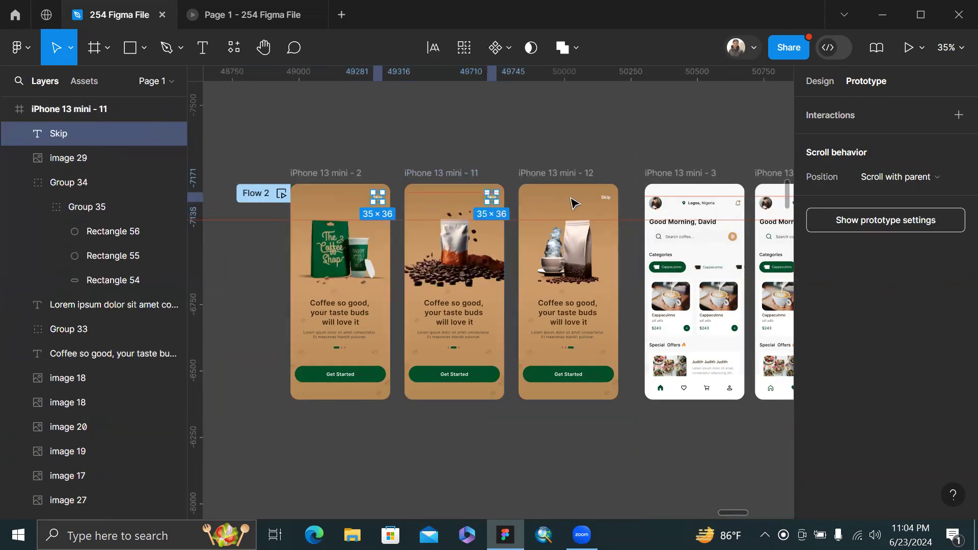
left_click(606, 198, "shift")
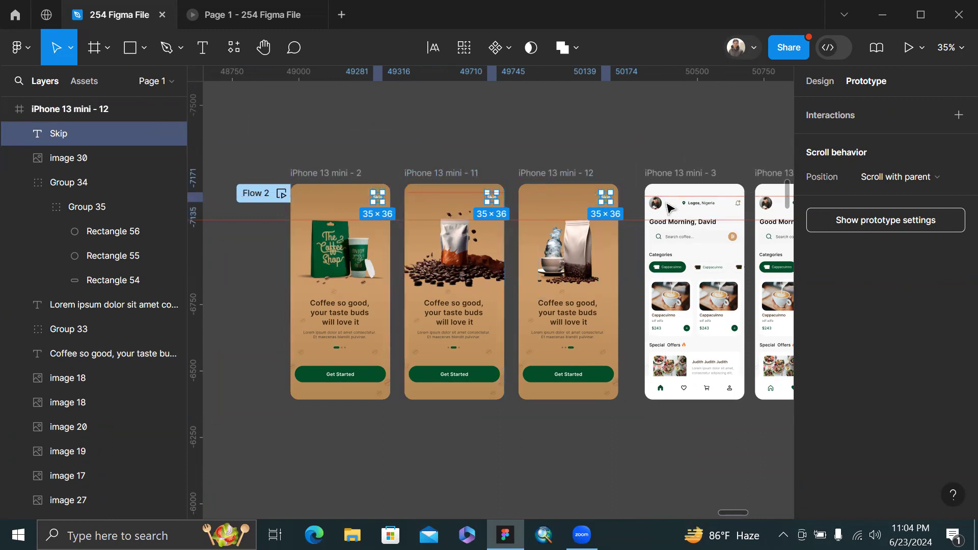
mouse_move(377, 198)
left_click_drag(619, 207, 683, 238)
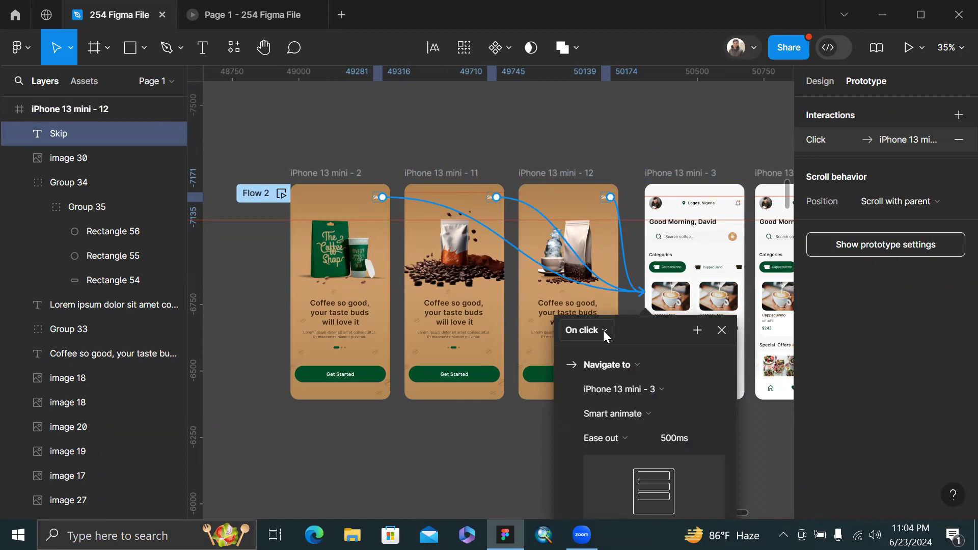
left_click(610, 328)
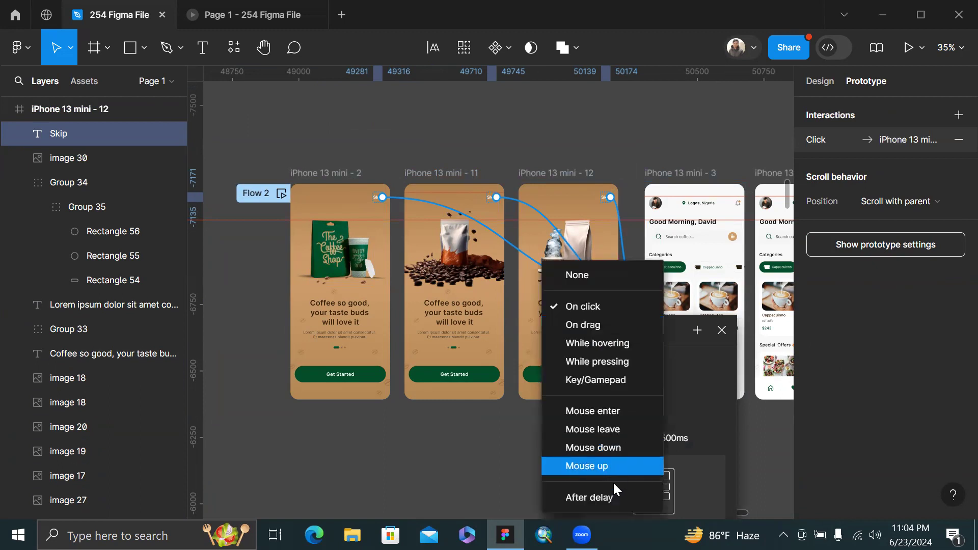
left_click(620, 304)
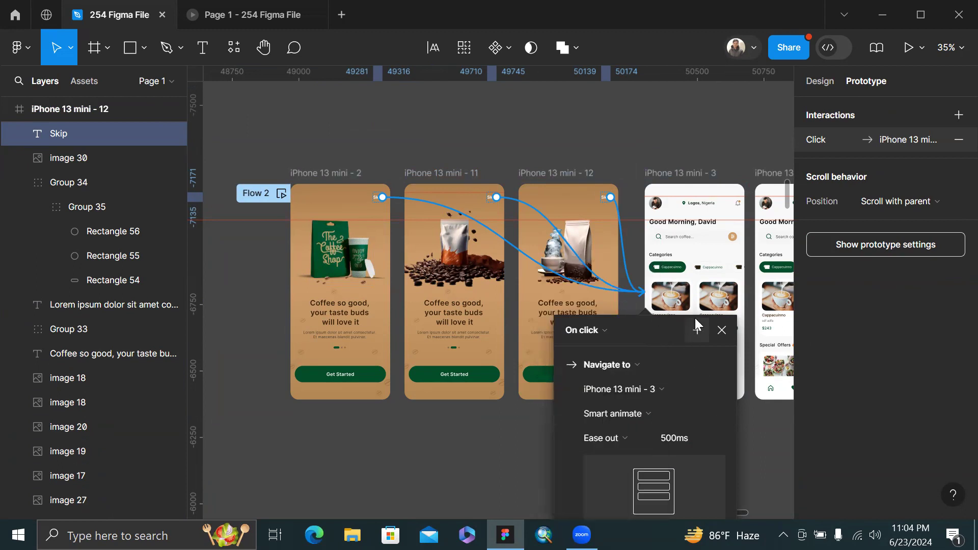
left_click(720, 331)
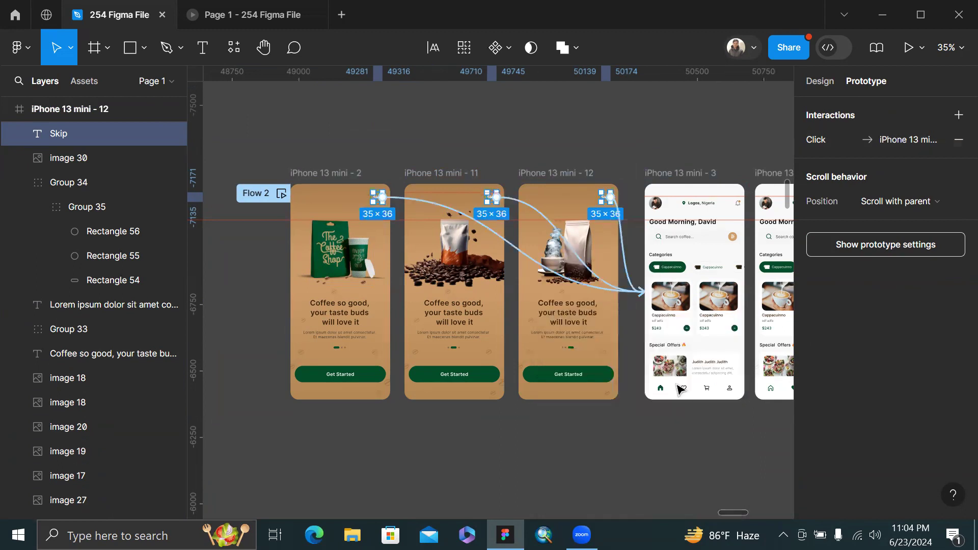
Link the Get Started buttons of all three onboarding frames to the iPhone 13 mini - 3 frame with an On click trigger.
left_click(602, 382)
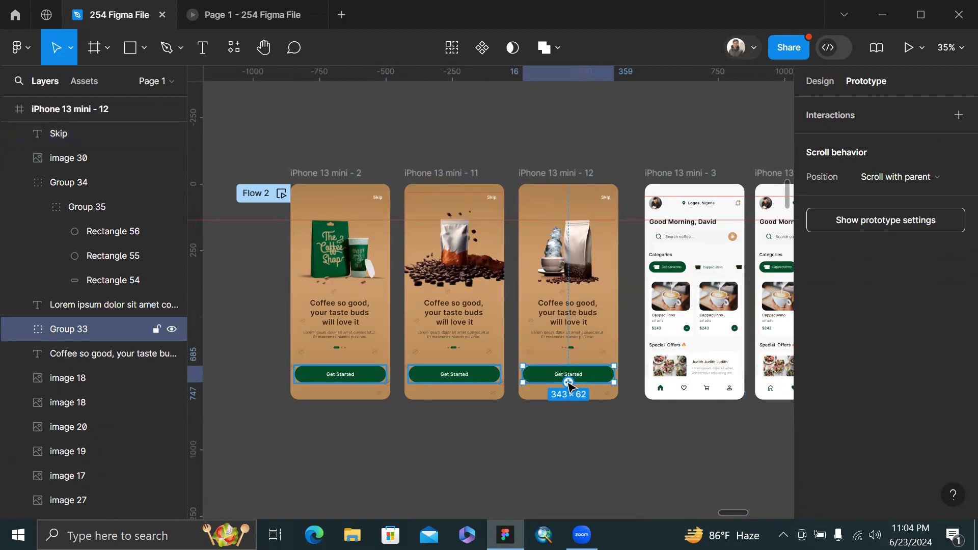
left_click(494, 380, "shift")
left_click(370, 375, "shift")
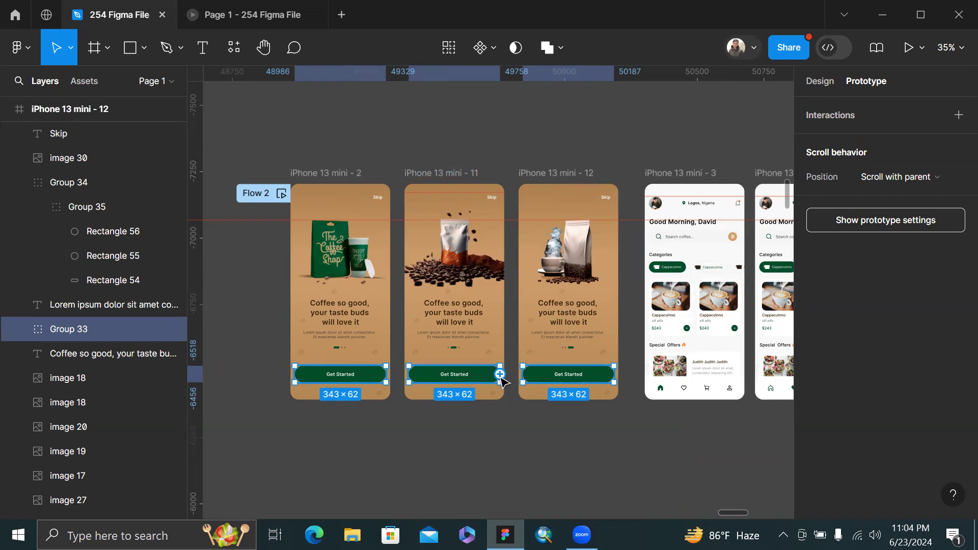
left_click_drag(500, 374, 669, 321)
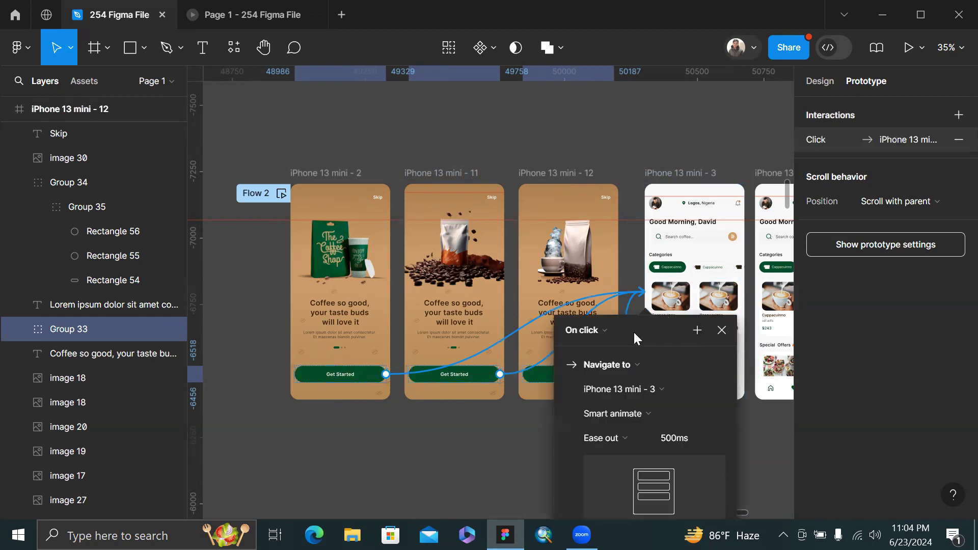
left_click(598, 332)
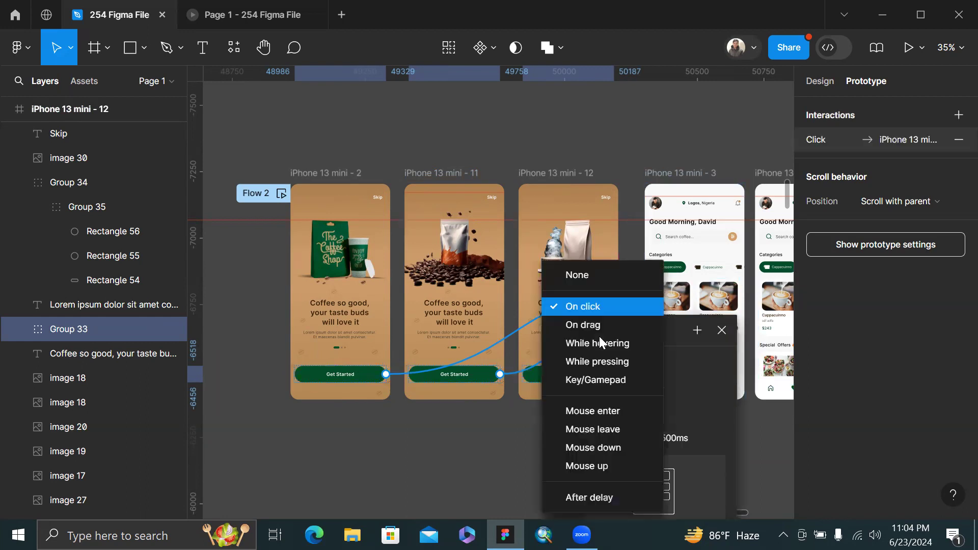
left_click(605, 308)
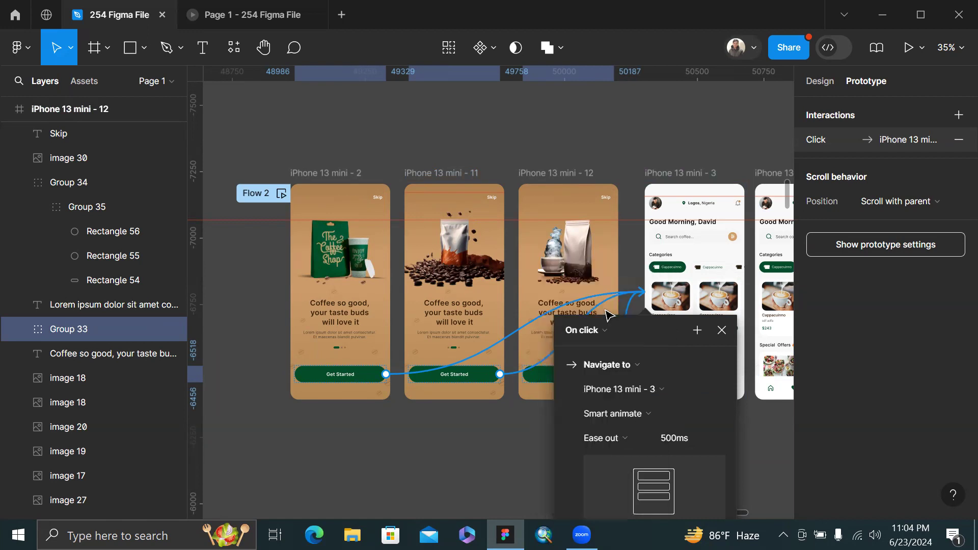
left_click(723, 331)
left_click(644, 127)
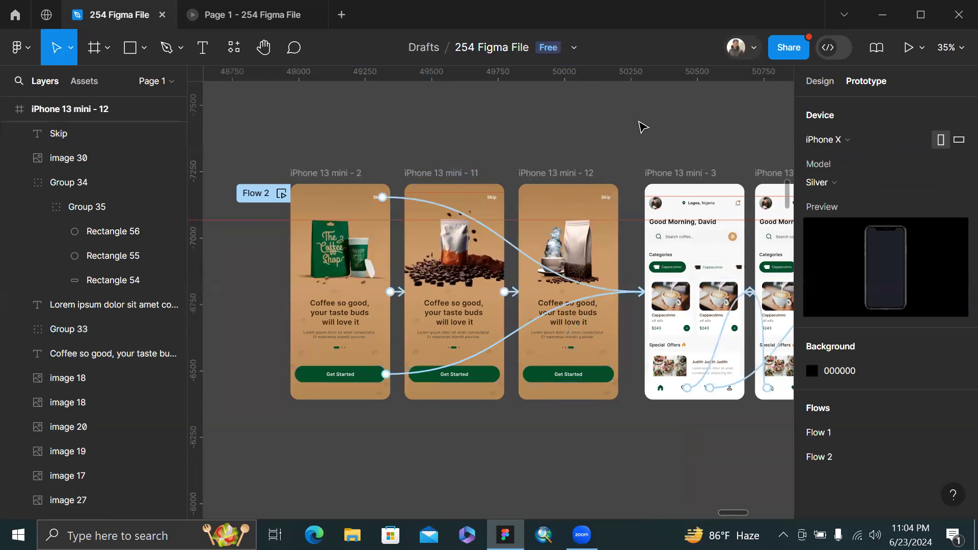
scroll(643, 127, "right", 1)
scroll(643, 127, "right", 1)
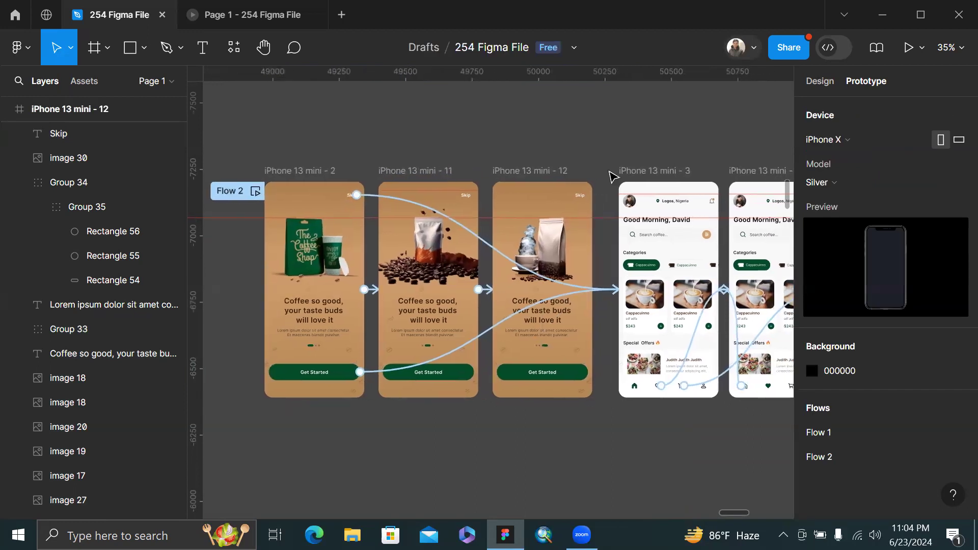
left_click(461, 373)
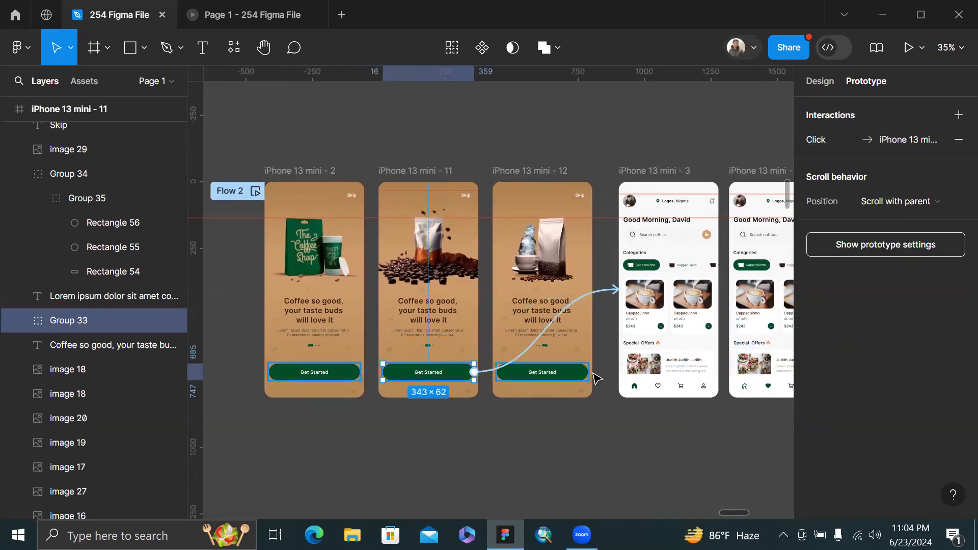
left_click(585, 420)
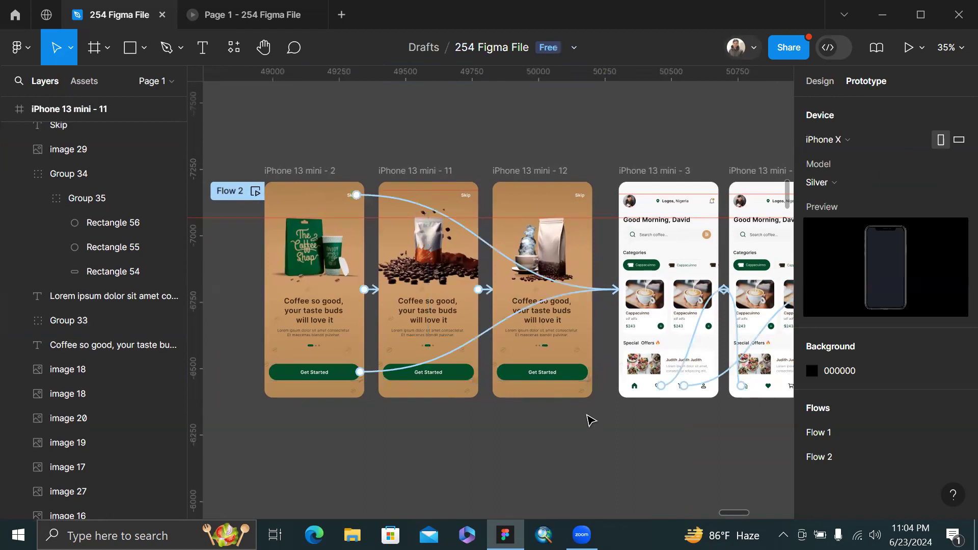
Preview the prototype from the iPhone 13 mini - 2 frame in the editor and play Flow 2 in the presentation view.
left_click(310, 169)
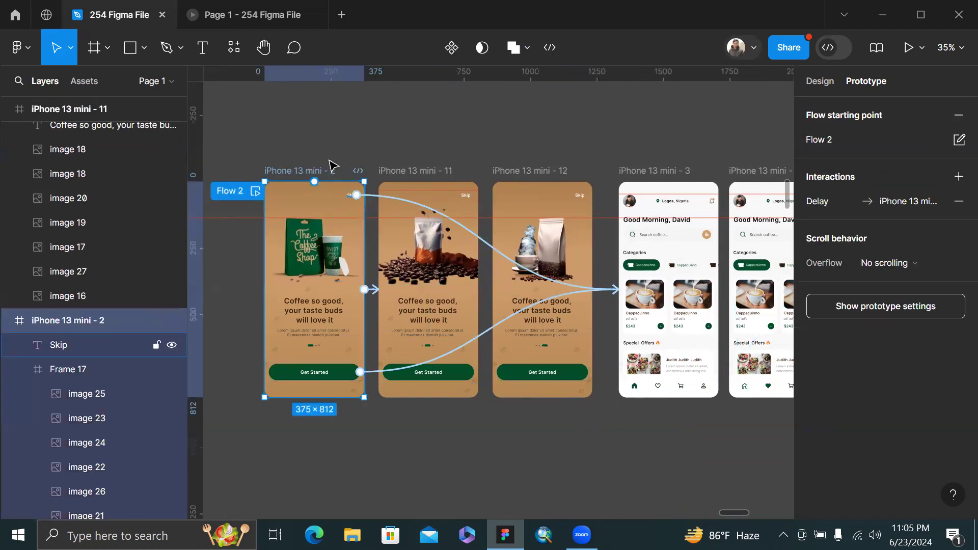
key("shift+space")
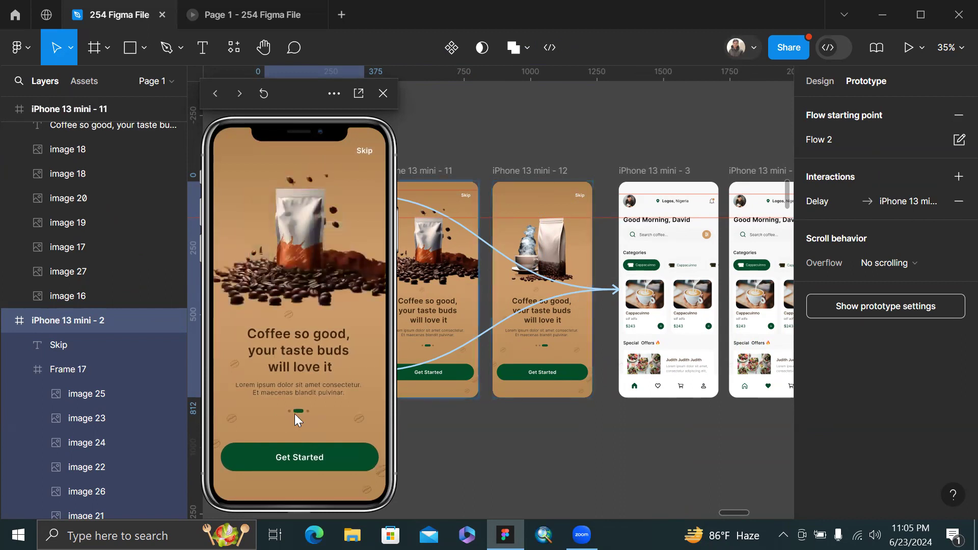
left_click(263, 14)
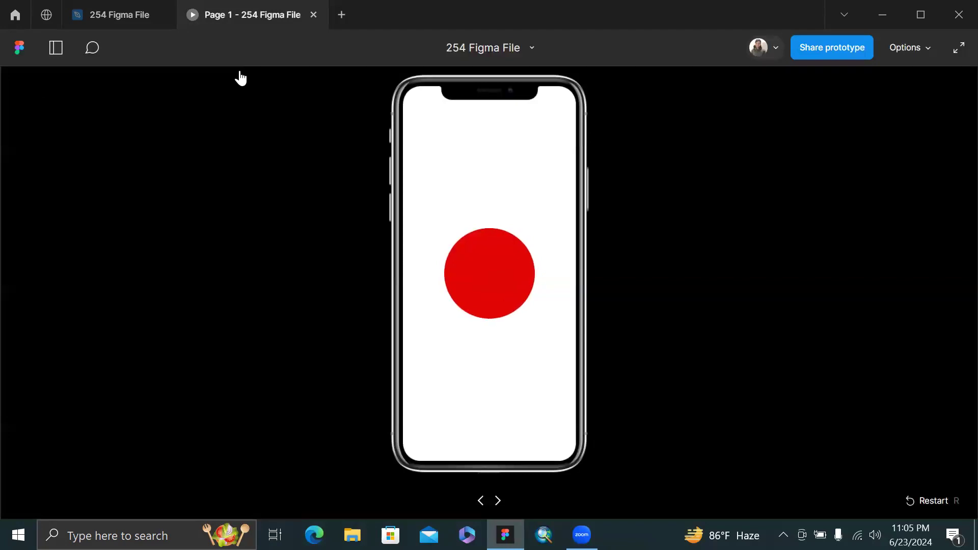
left_click(49, 57)
left_click(43, 143)
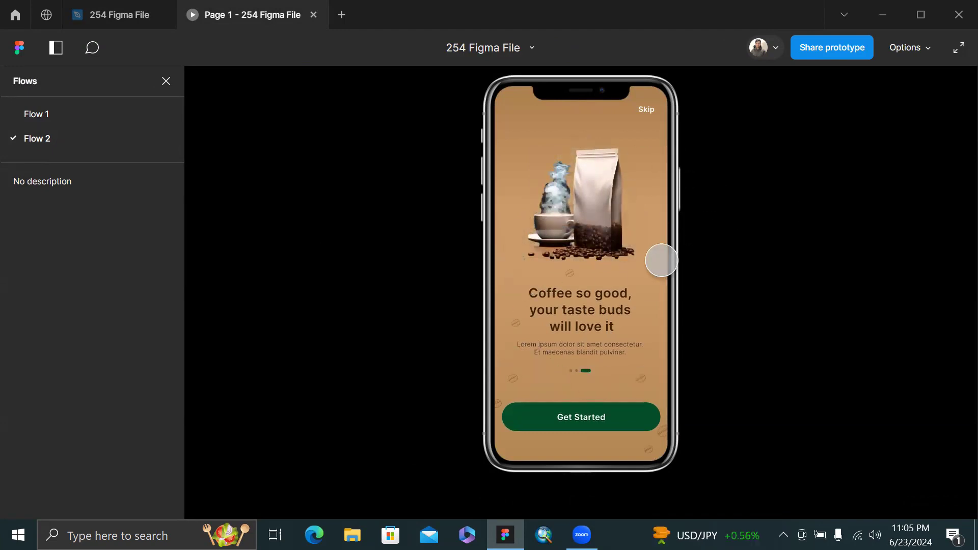
Test the Skip and Get Started links in the presented onboarding, restarting the flow between tests.
left_click(647, 108)
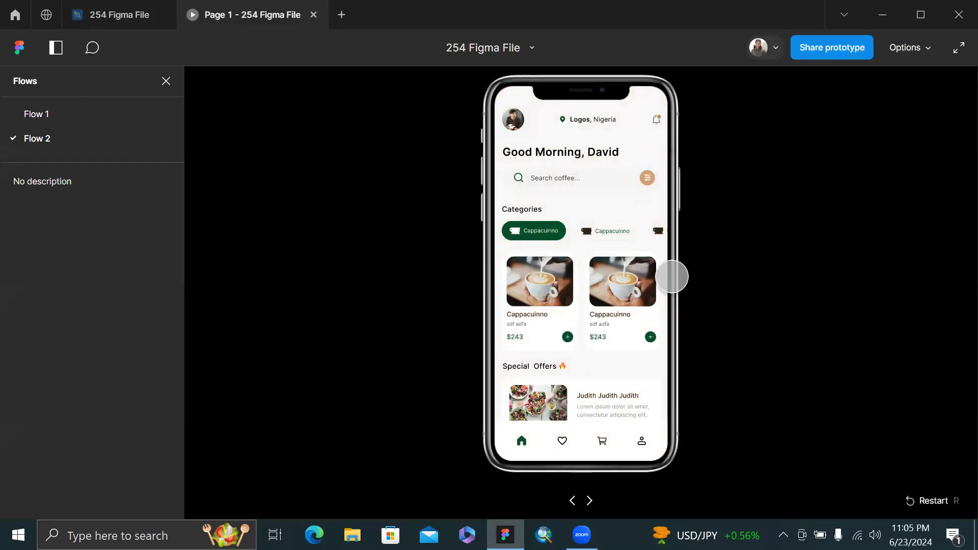
key("r")
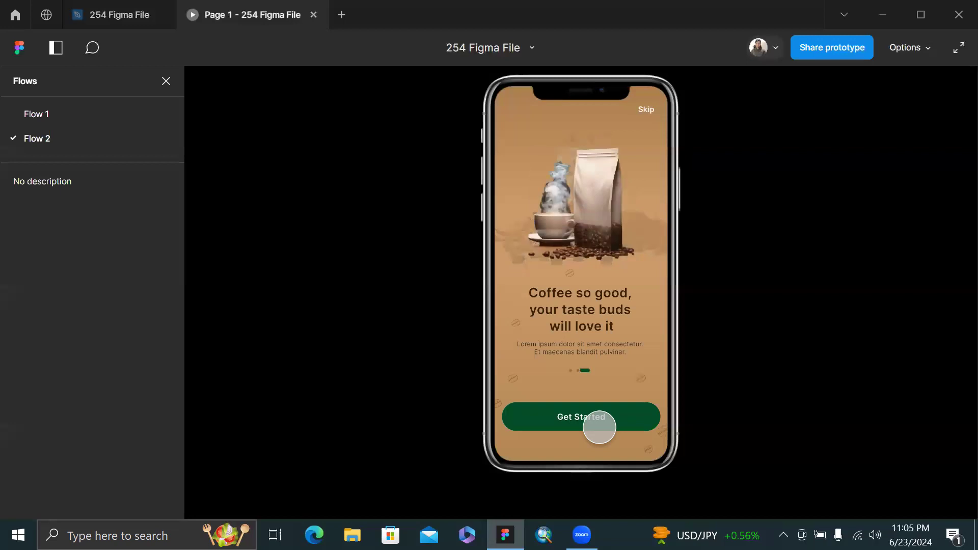
left_click(599, 428)
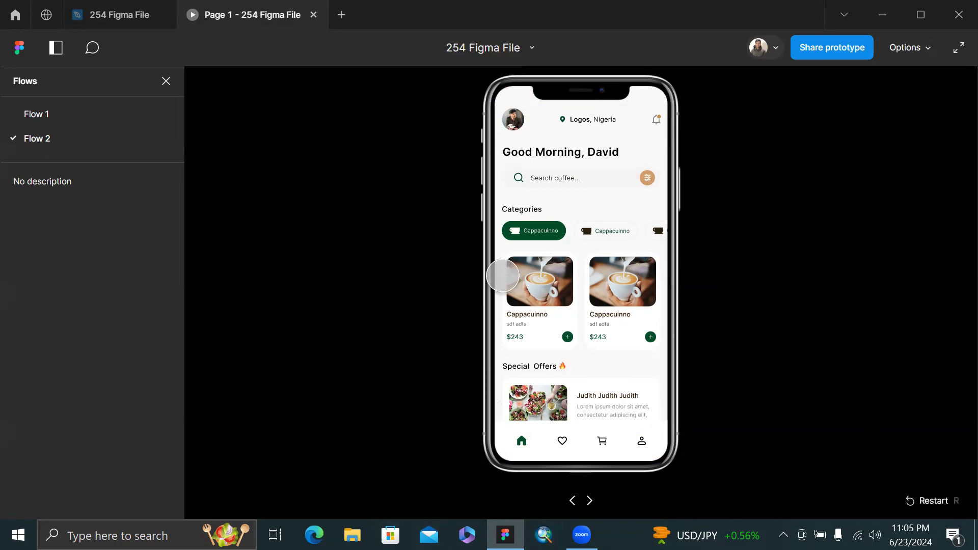
key("r")
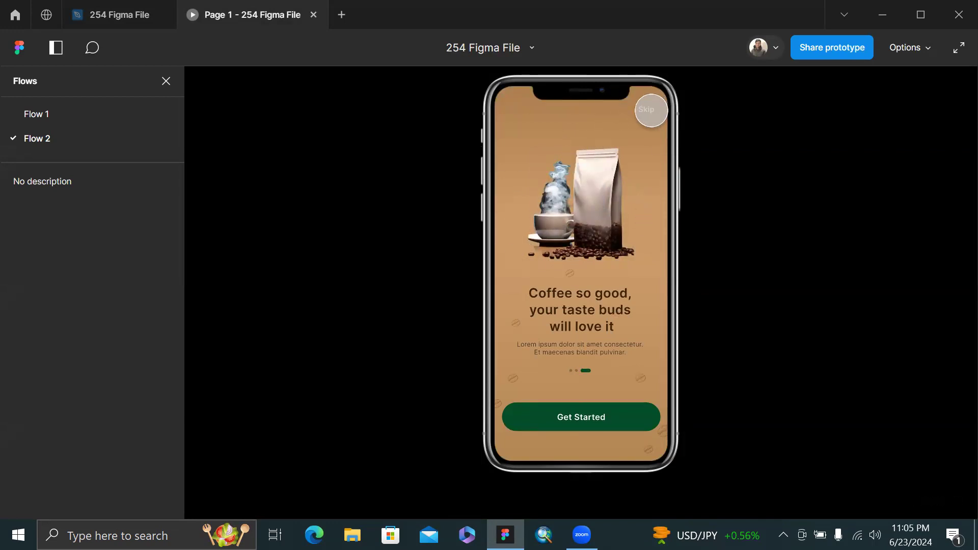
left_click(647, 109)
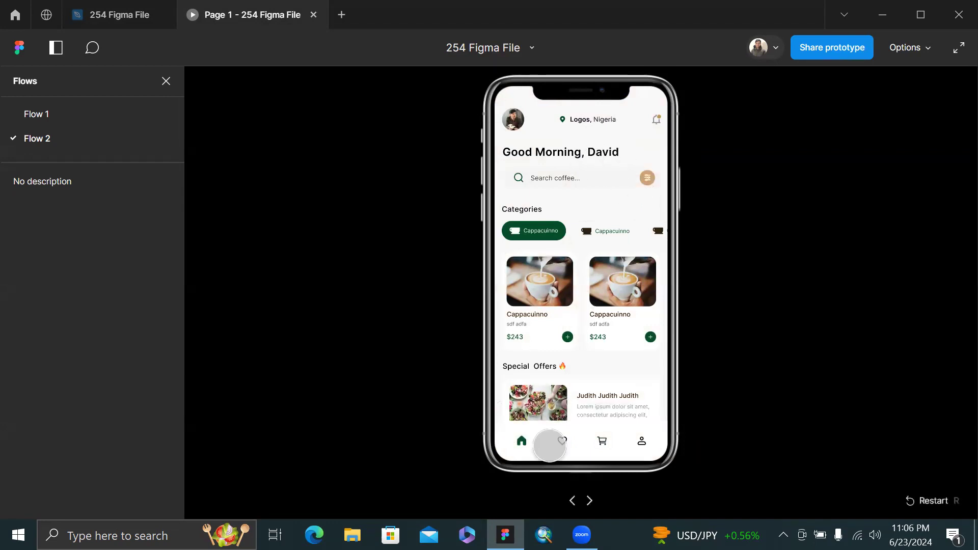
Test the heart, cart and home links in the presented home screen's navigation bar.
left_click(562, 440)
left_click(609, 444)
left_click(605, 443)
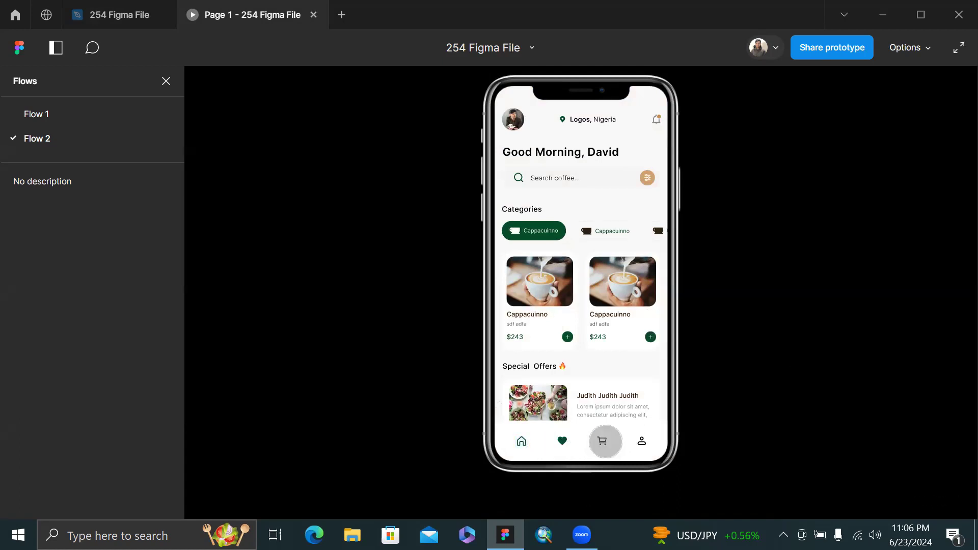
left_click(566, 440)
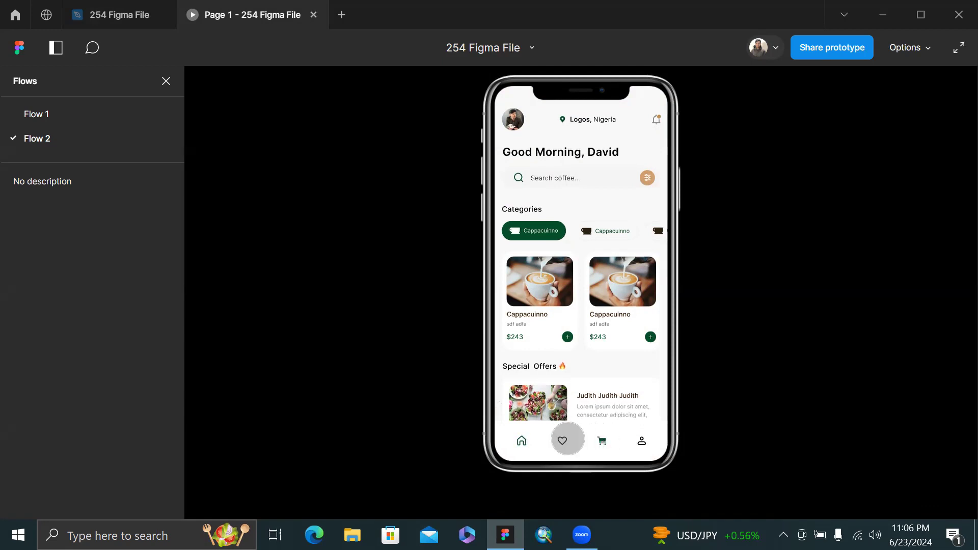
left_click(561, 441)
left_click(559, 441)
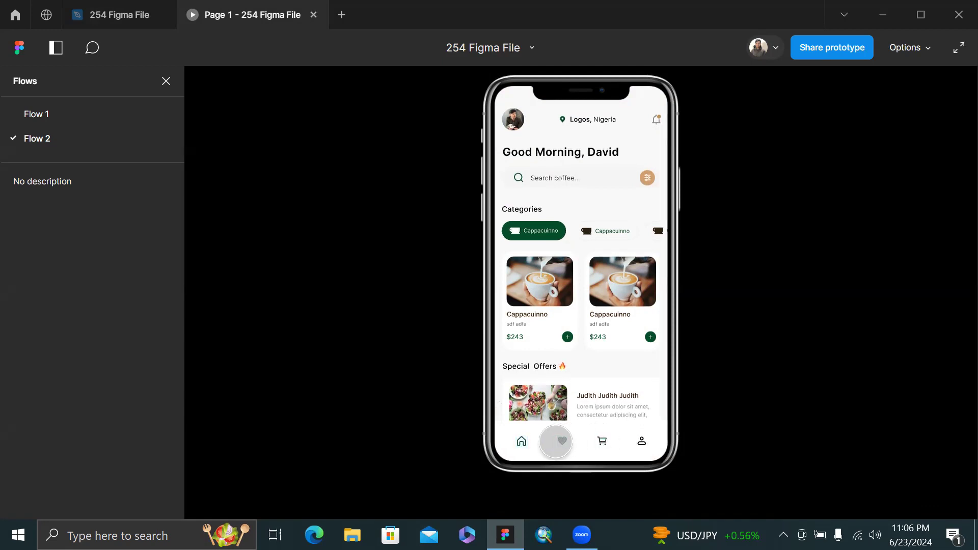
left_click(528, 441)
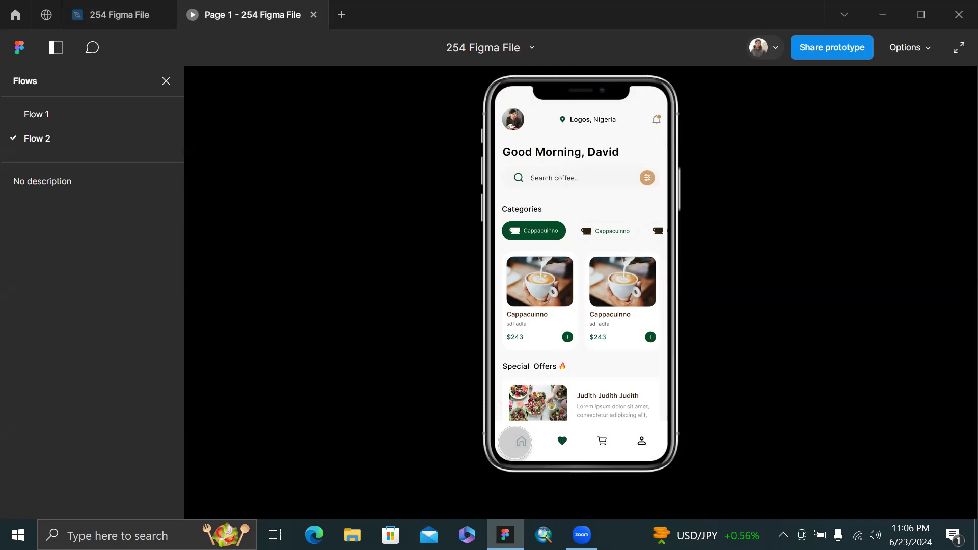
Return the presented prototype to its home screen and go back to the design file's Flow 1 frames with the preview closed.
left_click(516, 443)
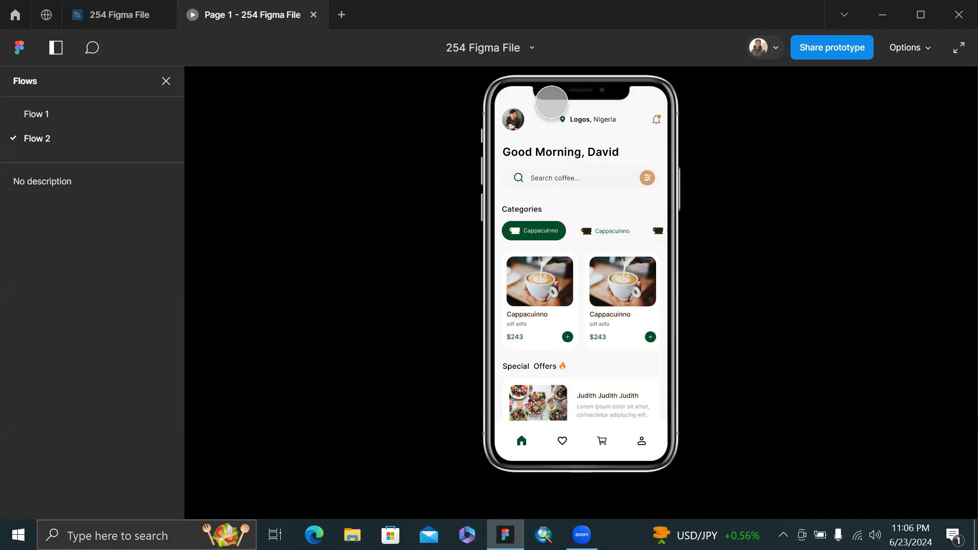
left_click(107, 7)
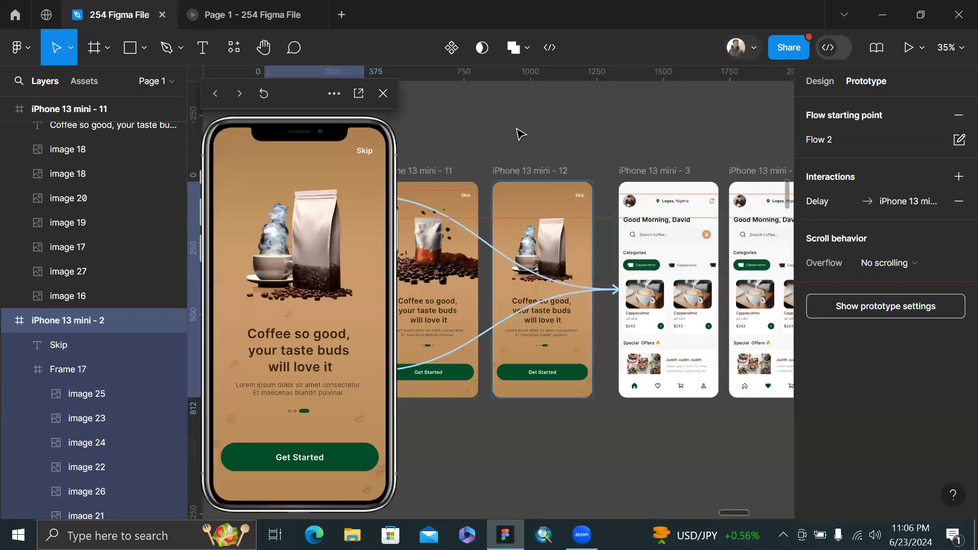
scroll(520, 133, "down", 3)
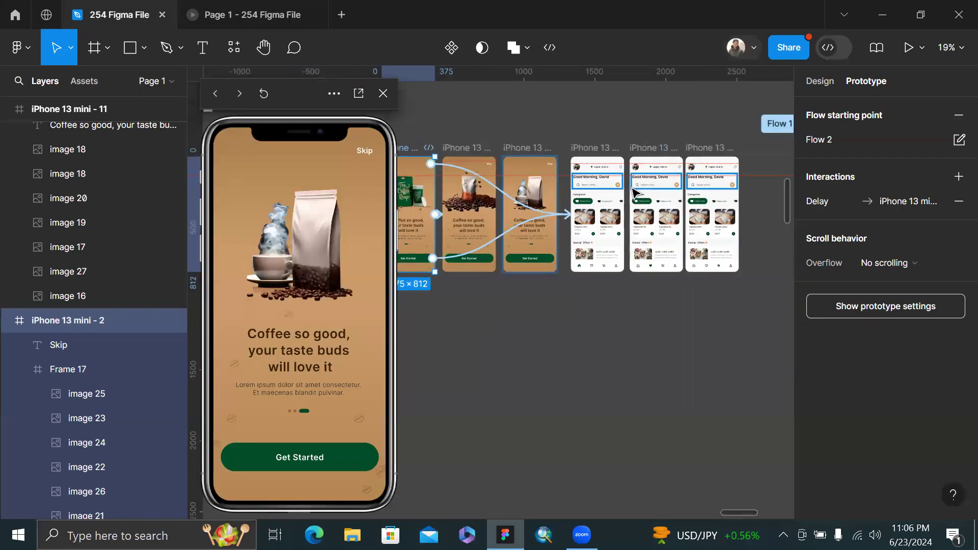
scroll(634, 193, "down", 2)
left_click(763, 301)
scroll(625, 153, "right", 10)
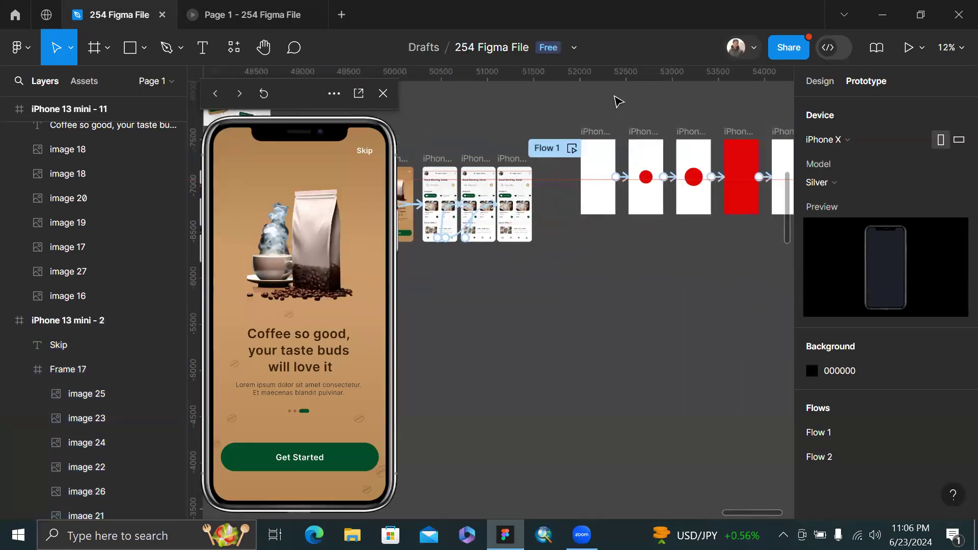
scroll(491, 109, "up", 1)
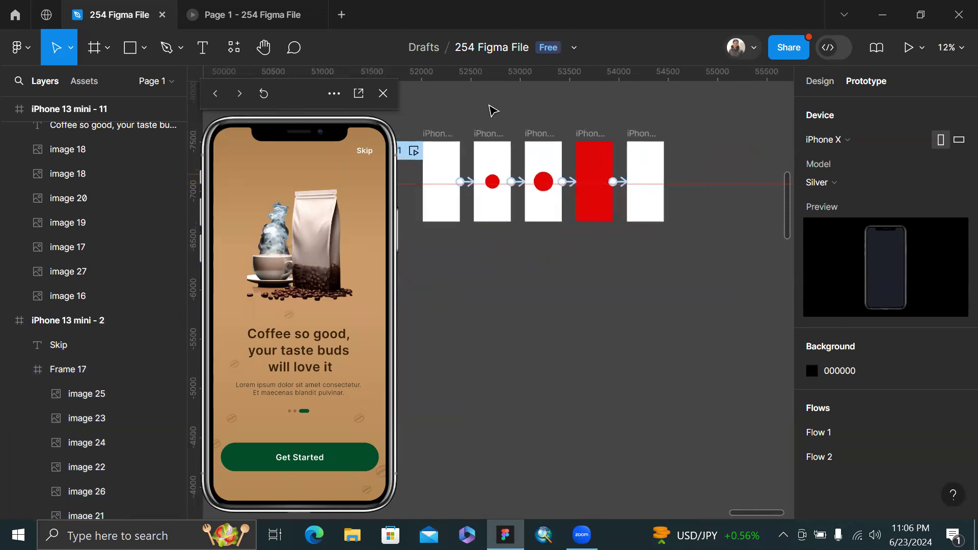
left_click(386, 94)
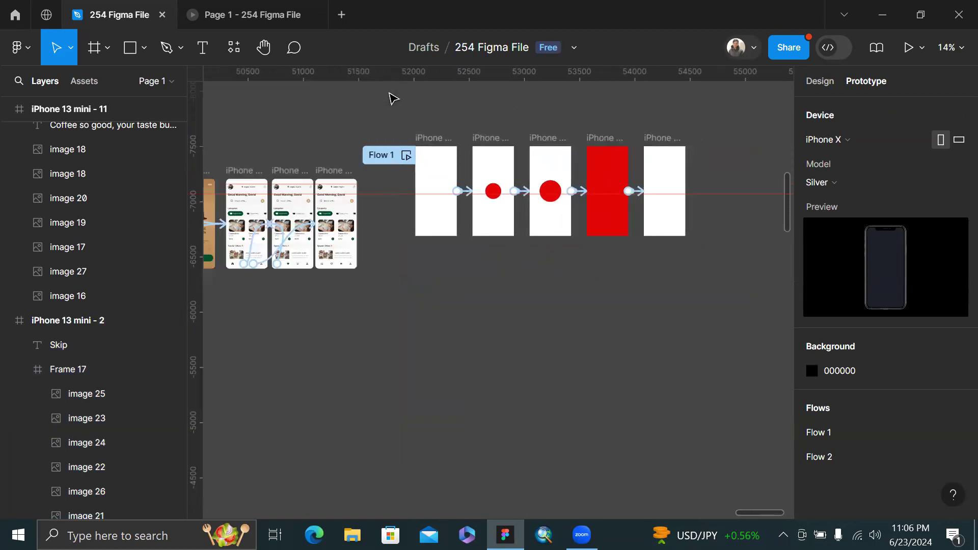
scroll(424, 95, "up", 5)
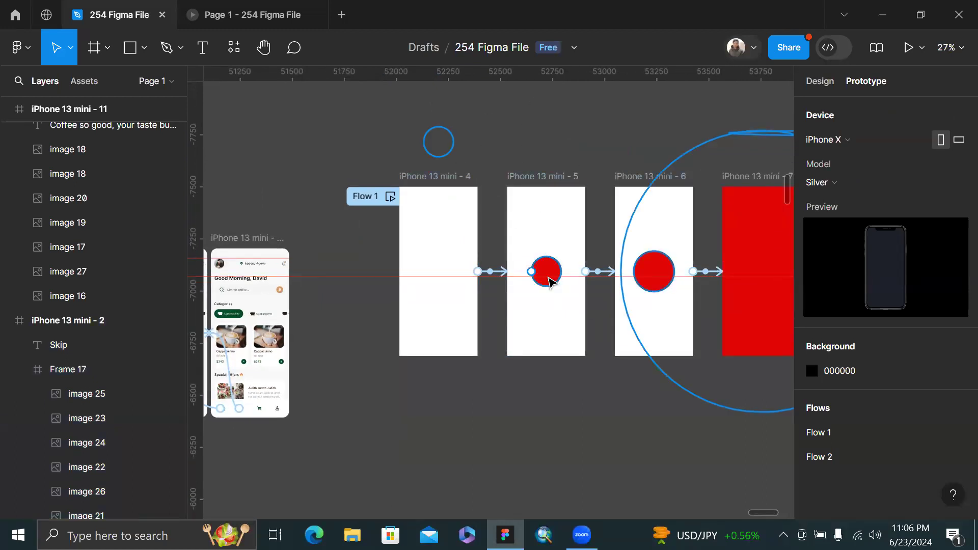
Delete Ellipse 27, which sits above the canvas area of the iPhone 13 mini - 4 frame.
left_click(424, 180)
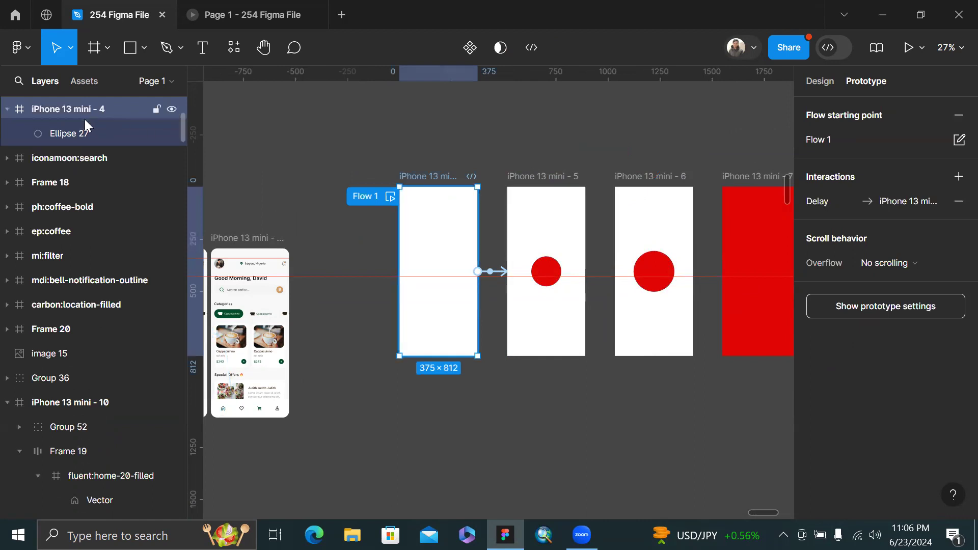
left_click(79, 135)
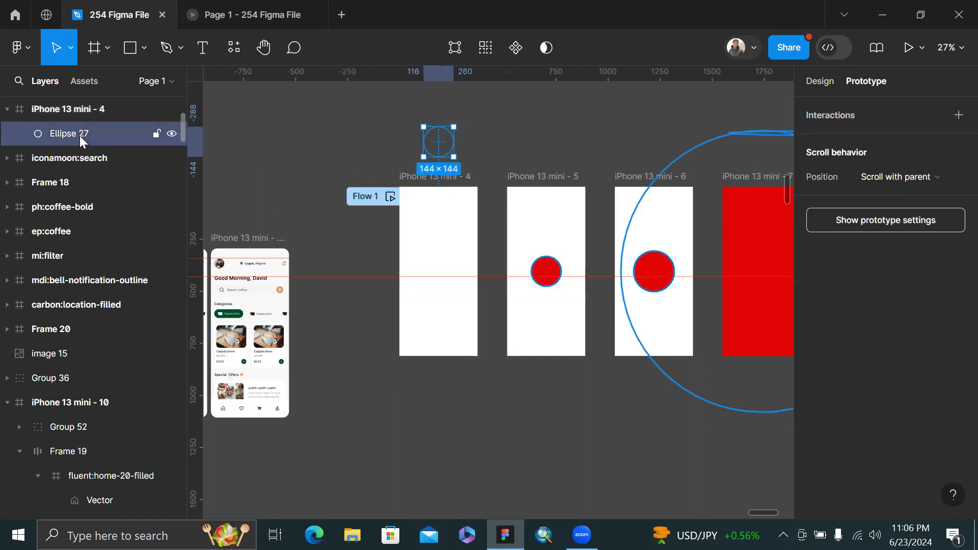
key("Escape")
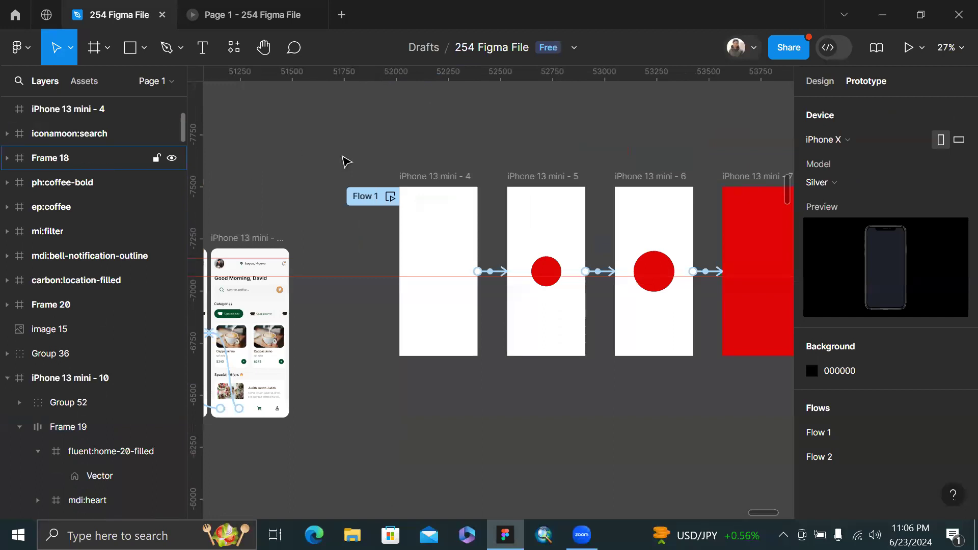
Preview the red circle animation of Flow 1 from the iPhone 13 mini - 4 frame and close the preview.
left_click(418, 180)
key("shift+space")
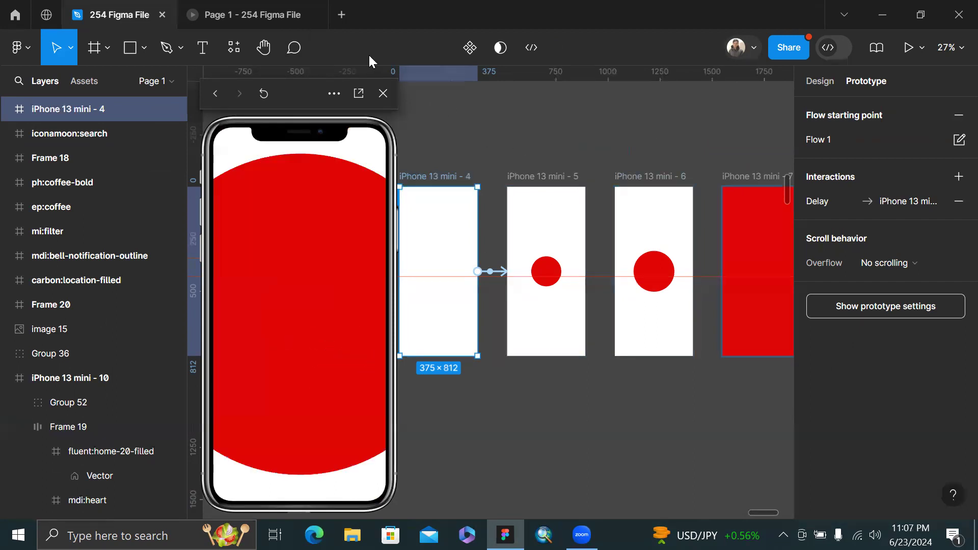
left_click(383, 94)
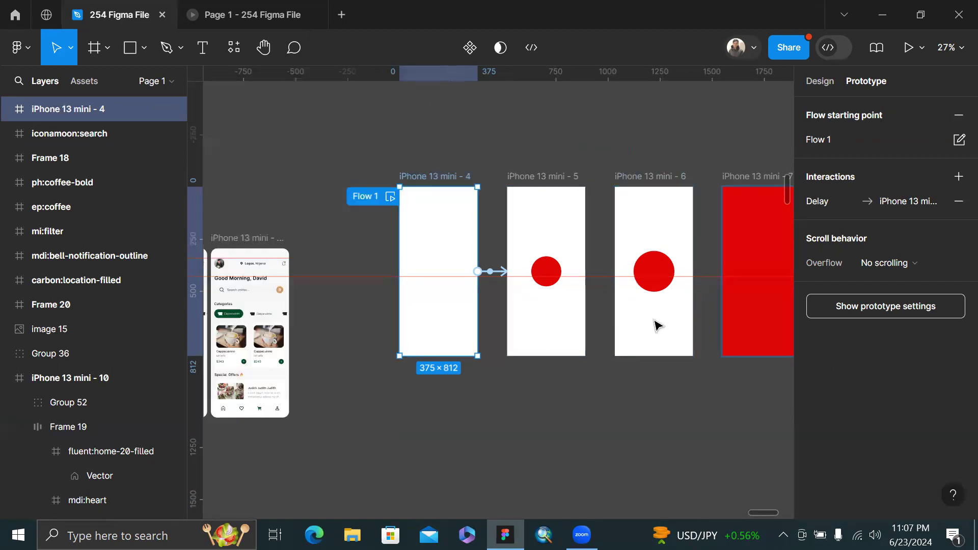
Try moving the red circle above the iPhone 13 mini - 5 frame, and undo the change.
left_click(559, 269)
scroll(559, 269, "up", 3)
left_click_drag(543, 281, 539, 114)
double_click(539, 113)
key("Escape")
key("ctrl+z")
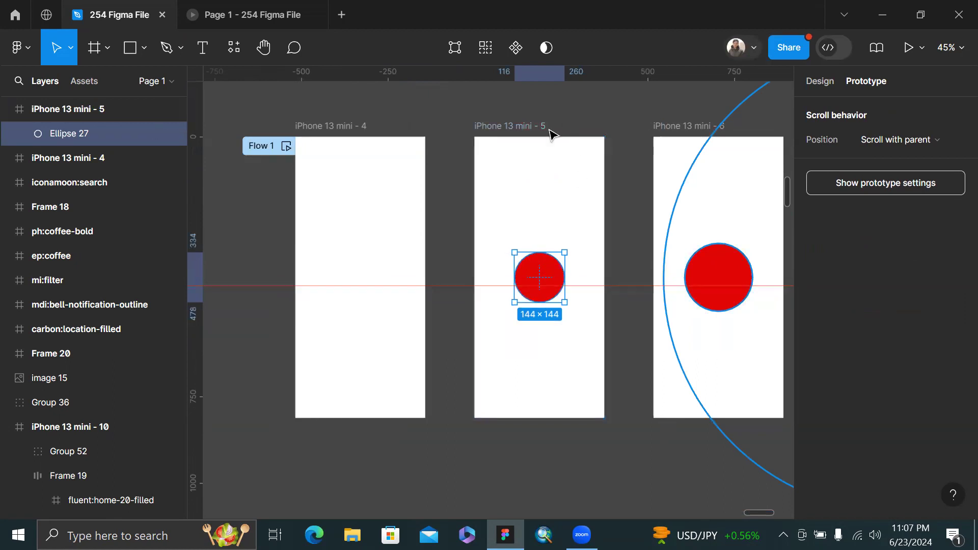
Preview Flow 1 from iPhone 13 mini - 4 and move the red circle in iPhone 13 mini - 5 up by about 148 px.
left_click(326, 130)
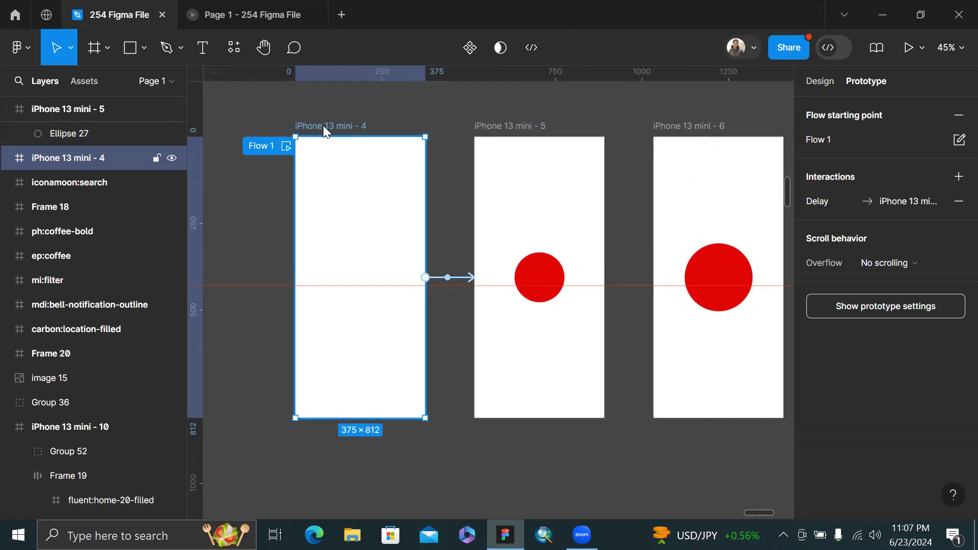
key("shift+space")
left_click_drag(550, 283, 553, 232)
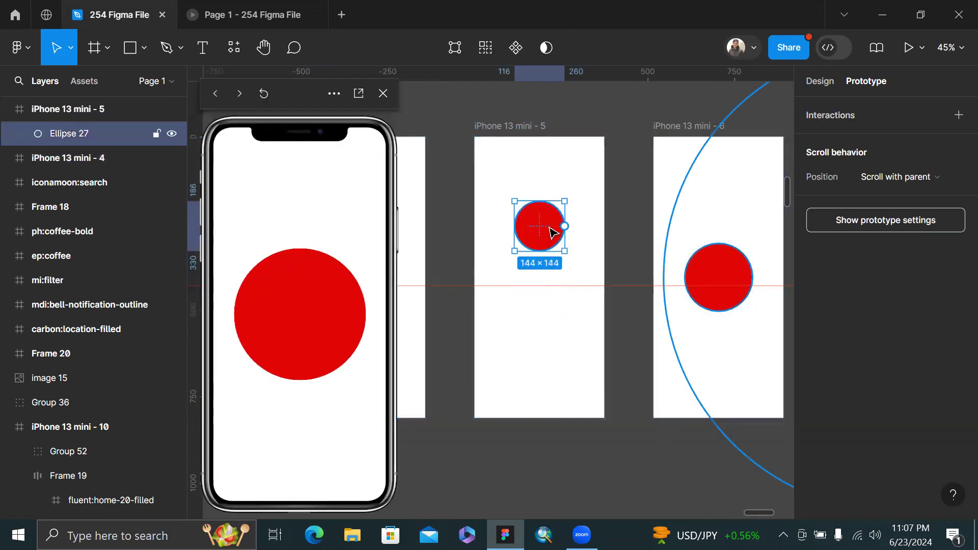
left_click(515, 110)
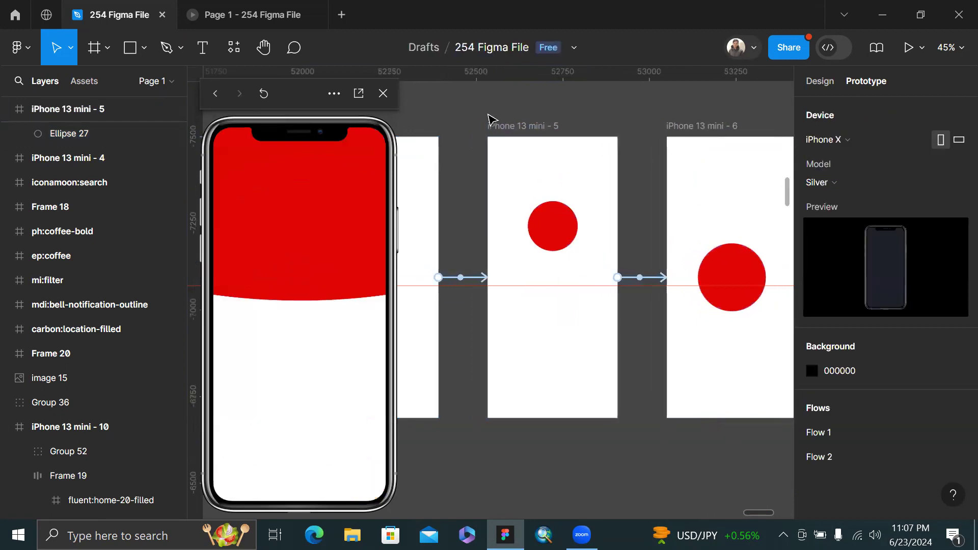
Replay Flow 1 from iPhone 13 mini - 4 with the moved circle and compare the circle's position across the frames.
left_click(499, 130)
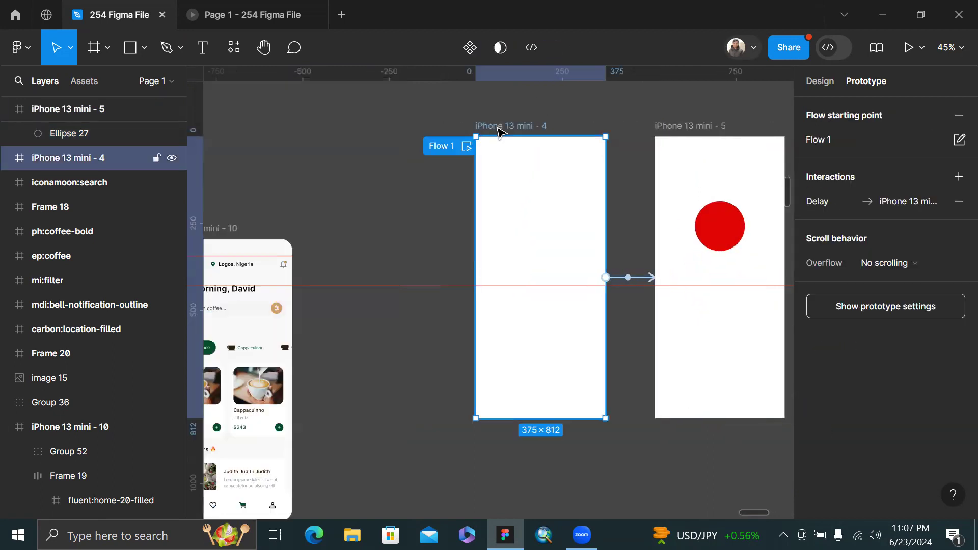
key("shift+space")
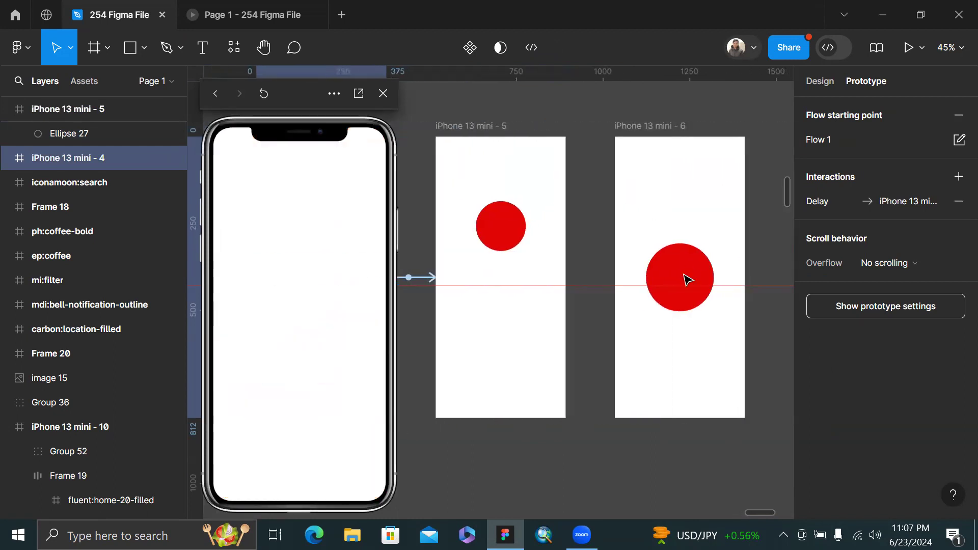
scroll(701, 310, "right", 3)
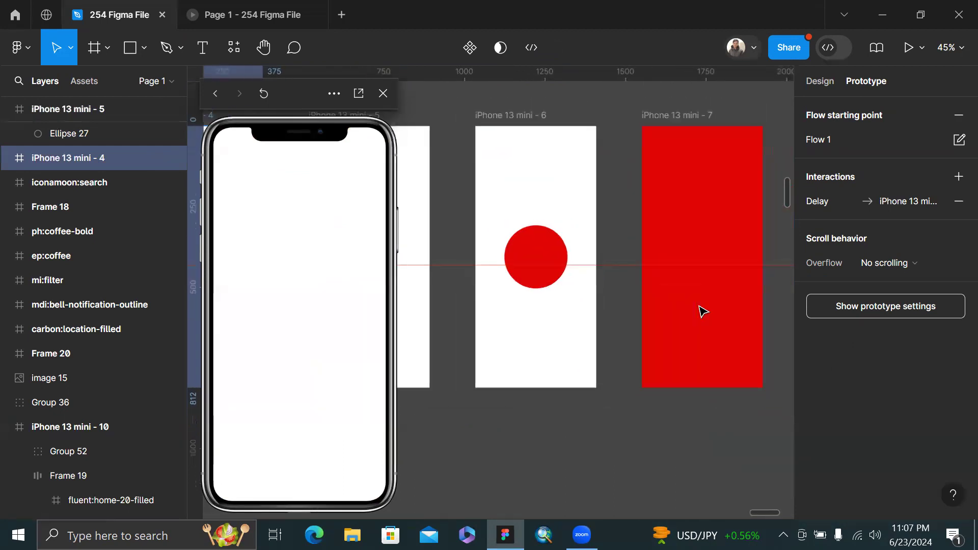
scroll(428, 243, "down", 2)
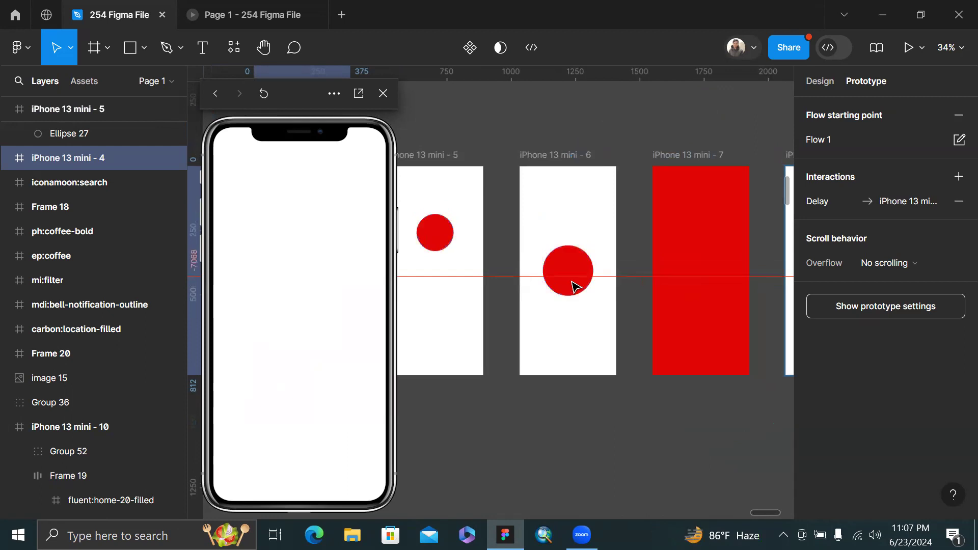
scroll(572, 285, "up", 1)
scroll(571, 285, "left", 4)
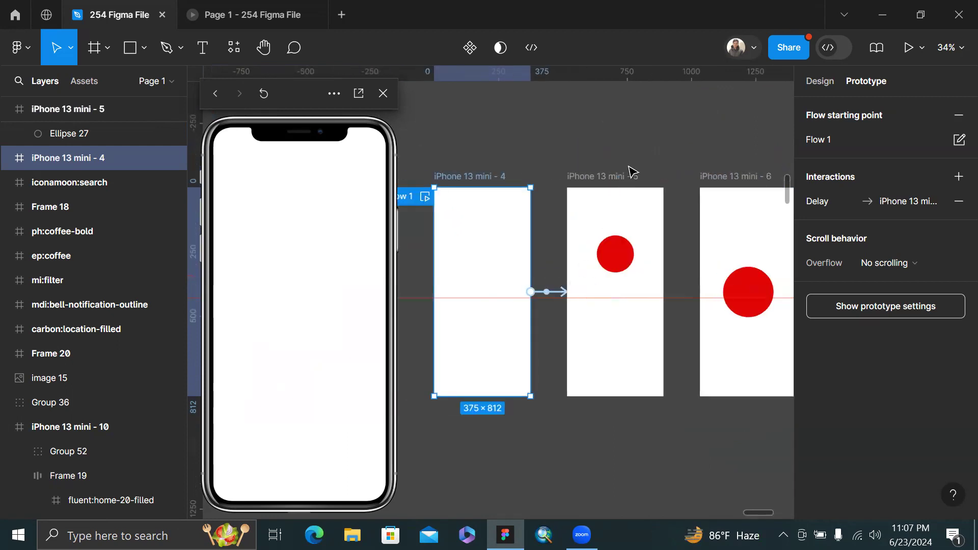
Undo the circle's move in iPhone 13 mini - 5 and the deletion of Ellipse 27 in iPhone 13 mini - 4.
key("ctrl+z")
key("ctrl+z")
key("ctrl+z")
key("ctrl+z")
key("ctrl+z")
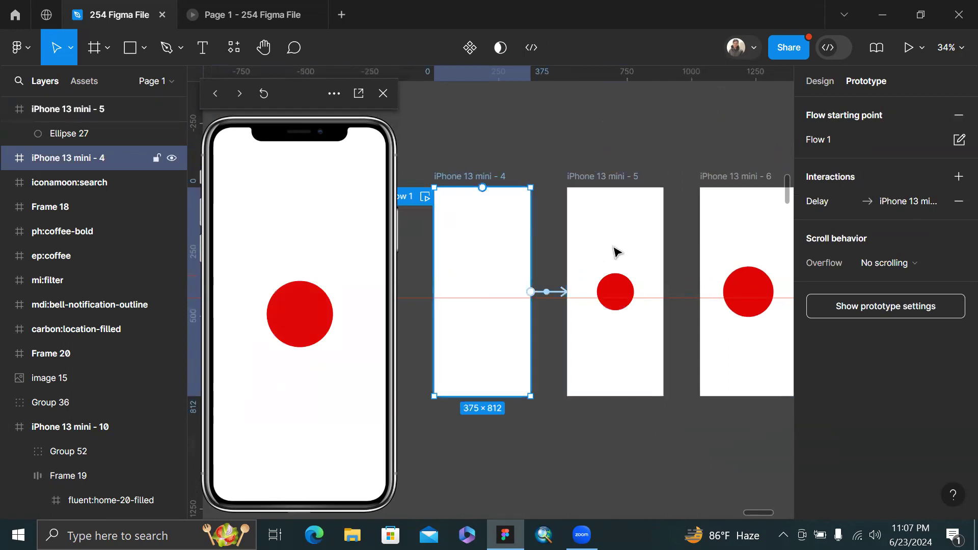
key("ctrl+z")
key("ctrl+z")
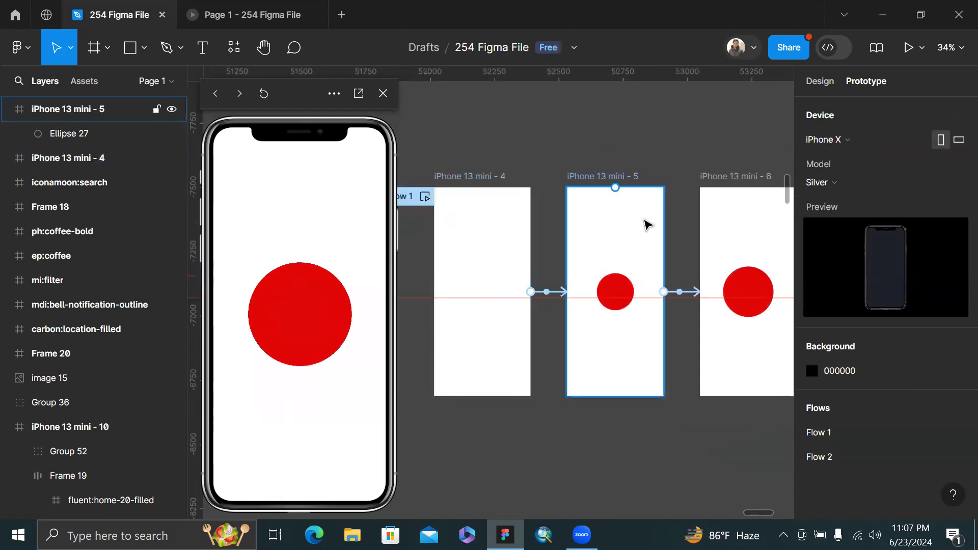
key("ctrl+z")
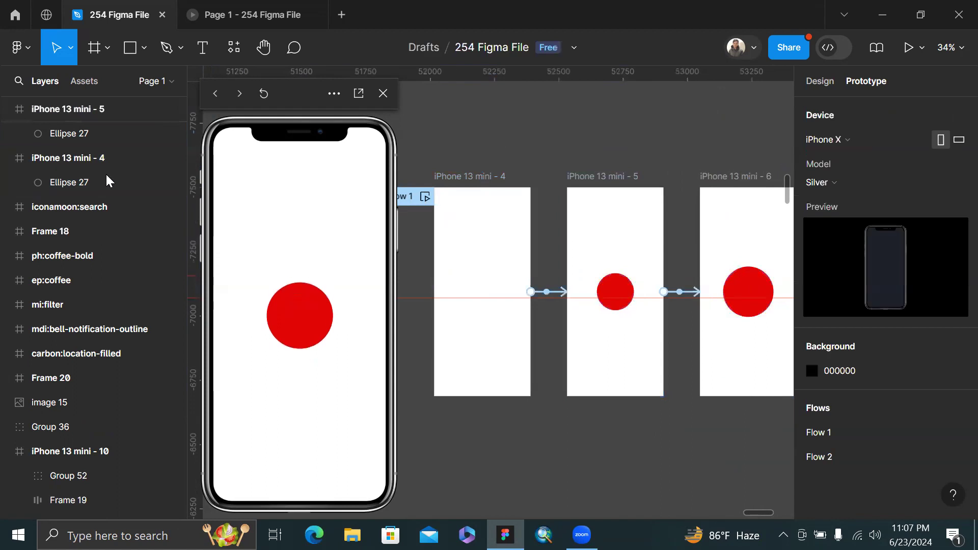
key("ctrl+shift+z")
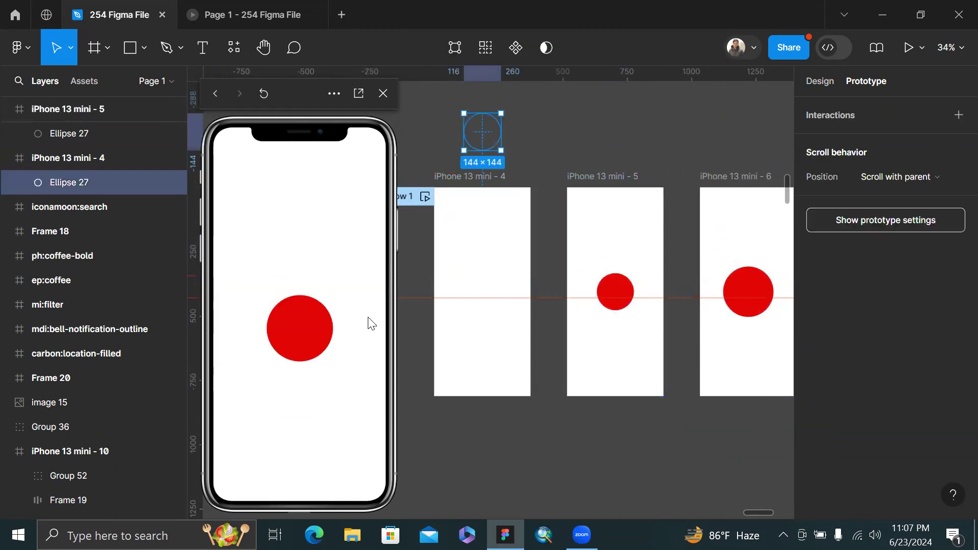
Check the Flow 1 animation in the preview, close the preview and clear the selection.
left_click(348, 197)
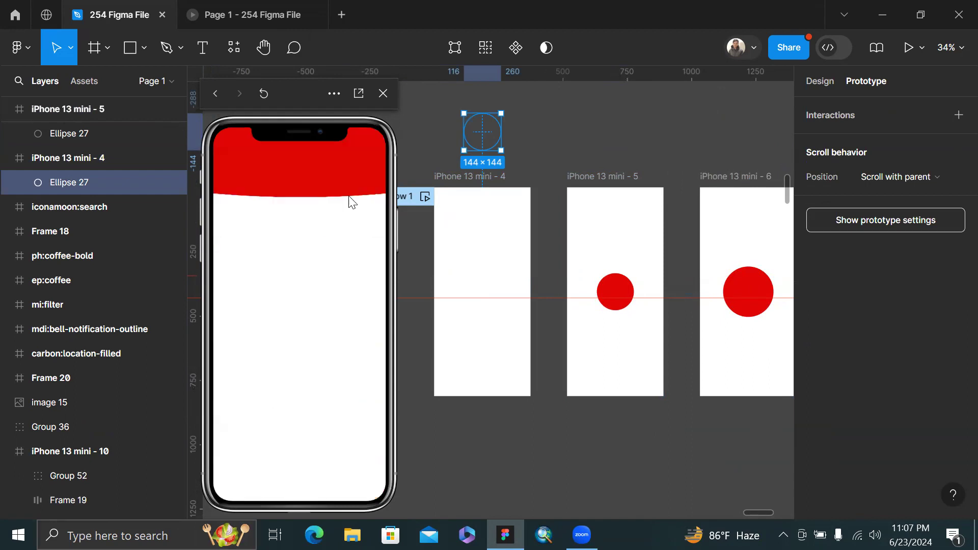
left_click(383, 94)
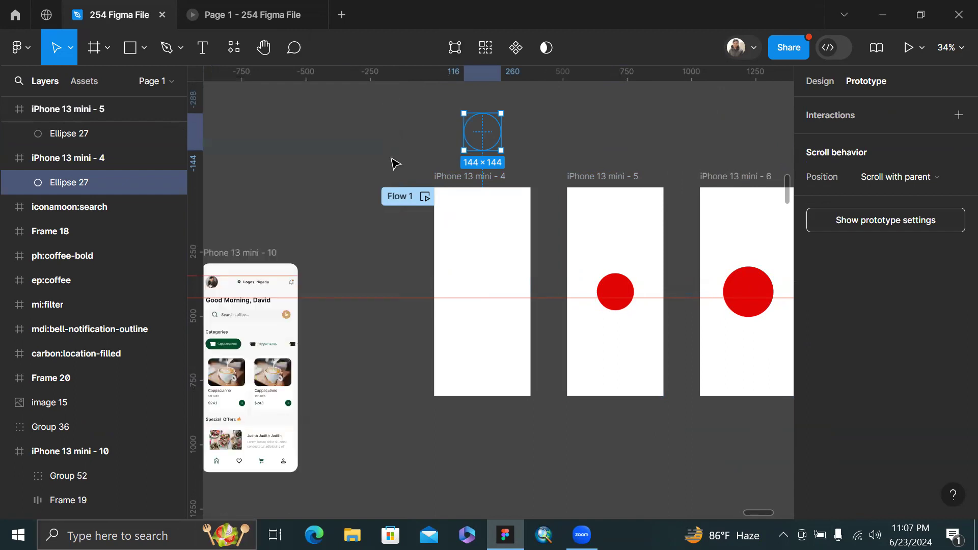
left_click(392, 160)
Examine the home screen frames up close, including the coffee cards, their plus buttons and the navigation links.
scroll(393, 159, "down", 3)
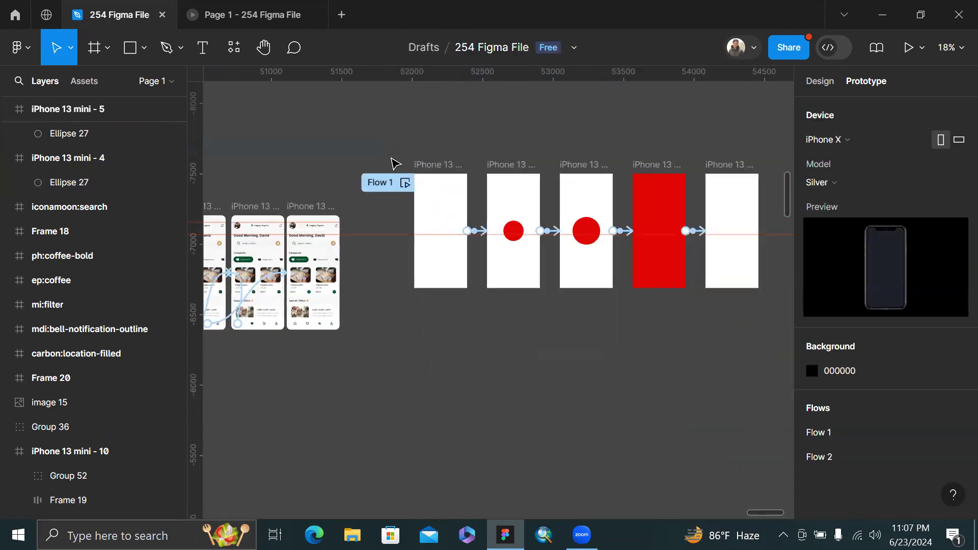
scroll(394, 162, "down", 2)
scroll(495, 115, "left", 2)
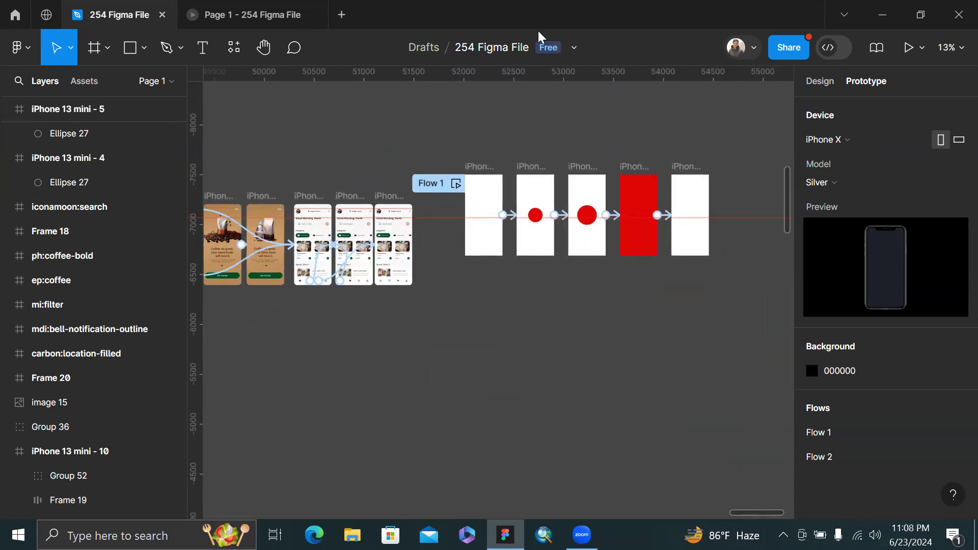
scroll(382, 146, "up", 5)
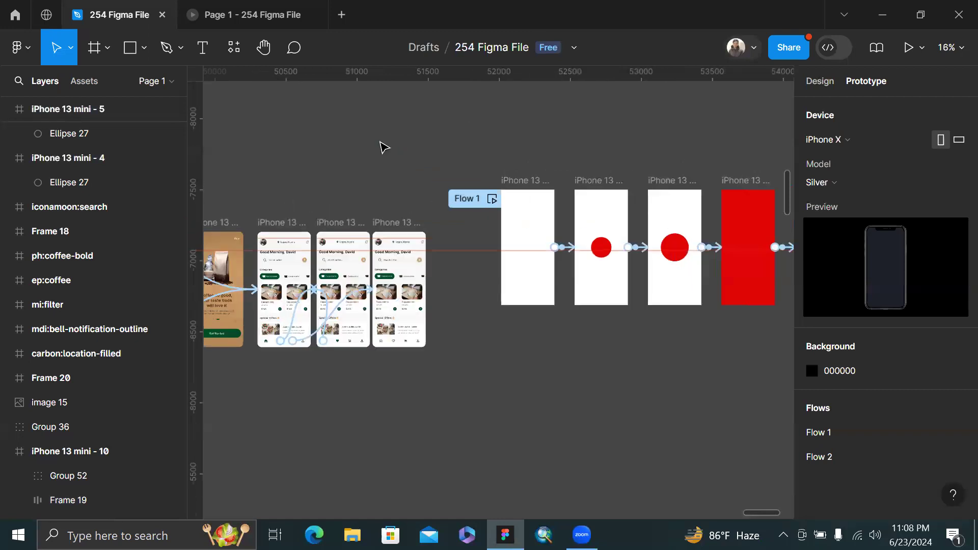
scroll(382, 146, "up", 3)
scroll(395, 297, "down", 4)
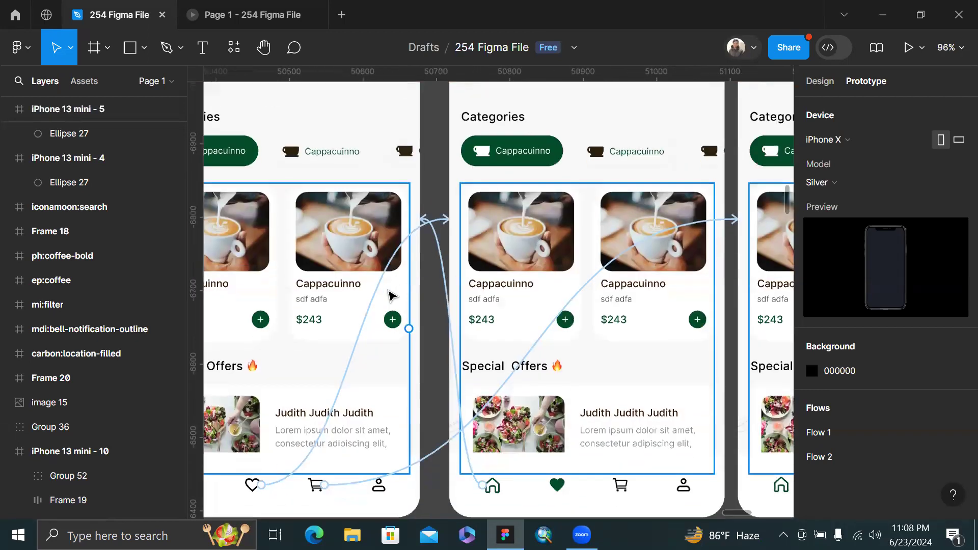
scroll(396, 297, "up", 4)
scroll(396, 348, "up", 3)
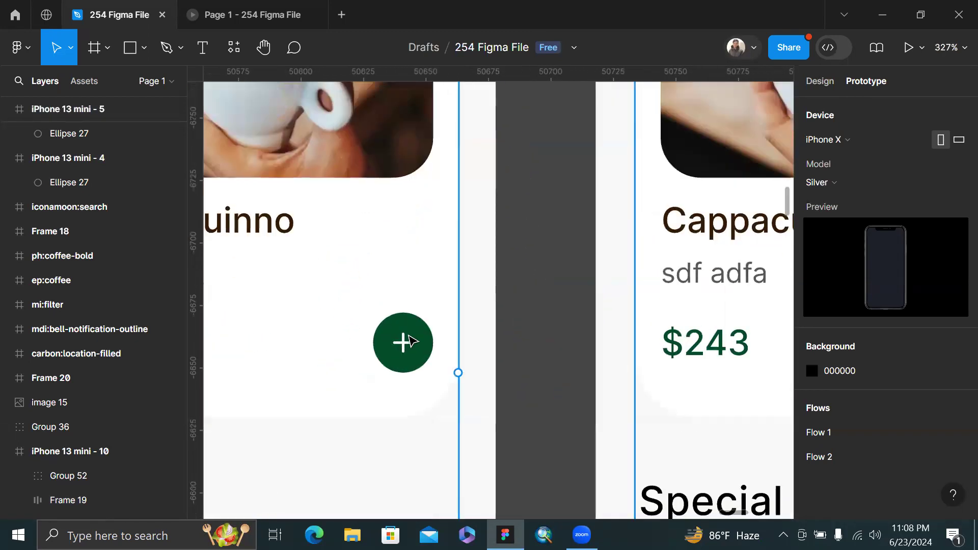
scroll(519, 360, "left", 2)
scroll(594, 345, "right", 3)
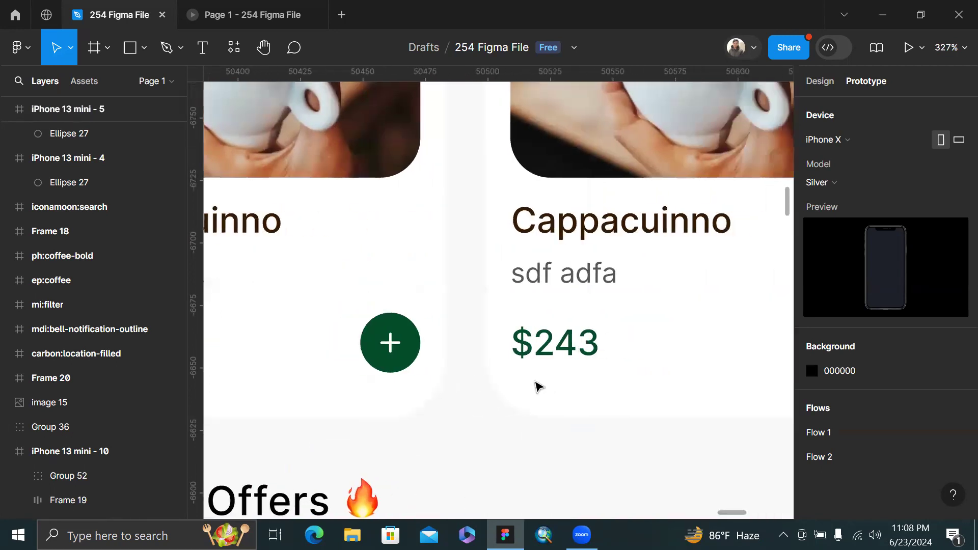
scroll(726, 397, "down", 3)
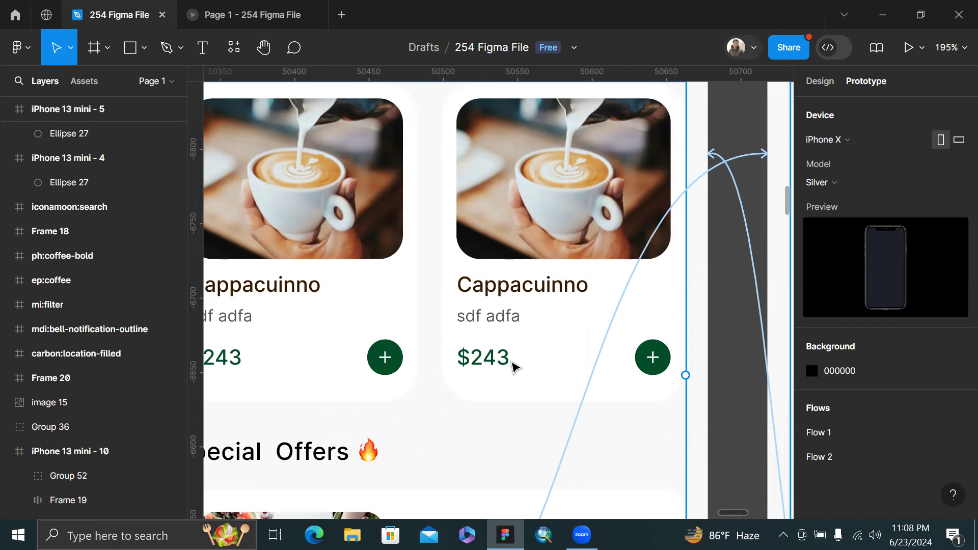
scroll(513, 366, "down", 4)
scroll(449, 333, "down", 5)
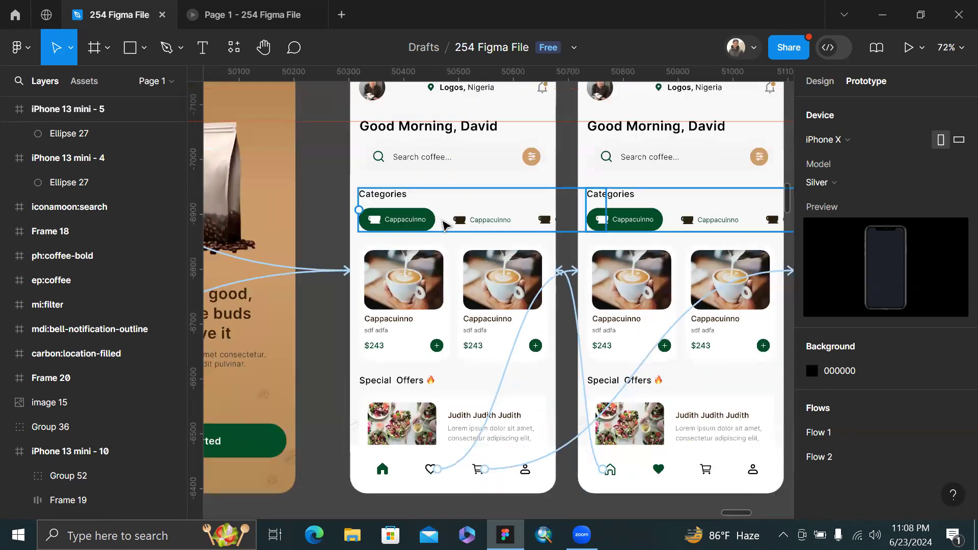
Examine the action types offered for the heart icon's link to iPhone 13 mini - 9, close its settings, and review the whole Flow 2 layout.
scroll(451, 224, "up", 3)
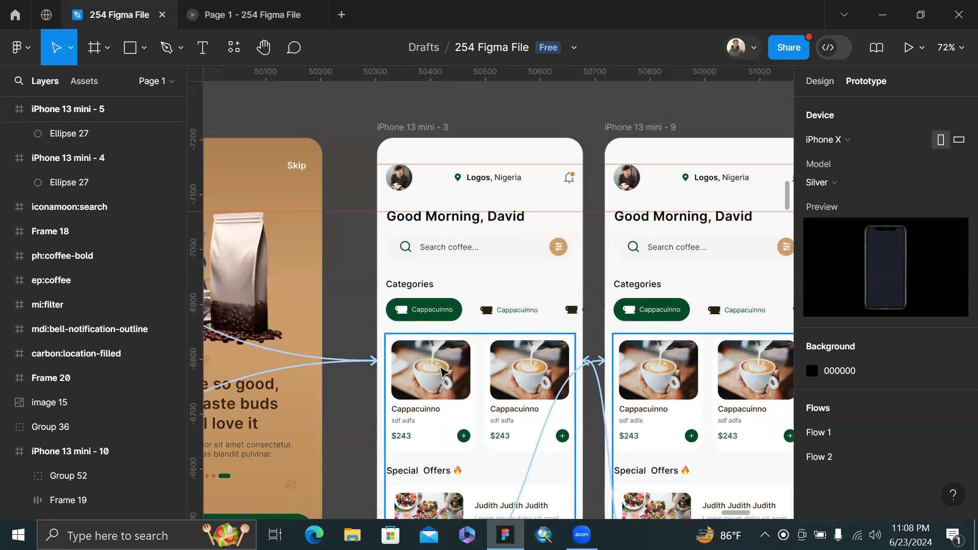
scroll(488, 477, "right", 2)
scroll(486, 474, "down", 5)
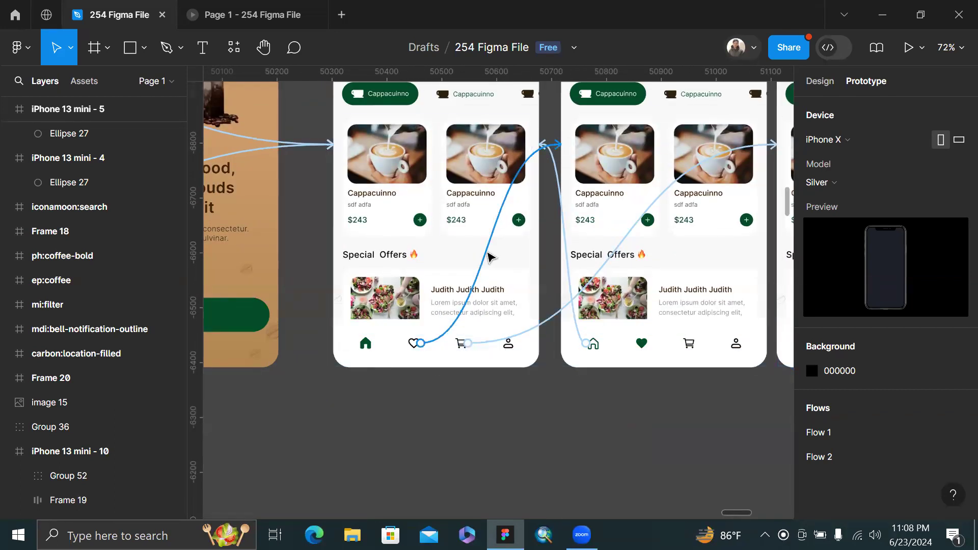
left_click(488, 256)
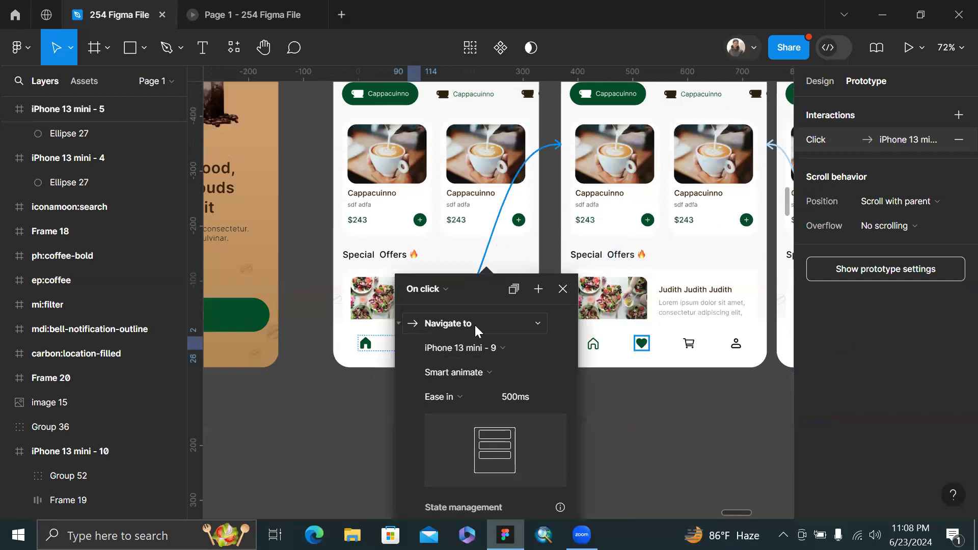
left_click(478, 325)
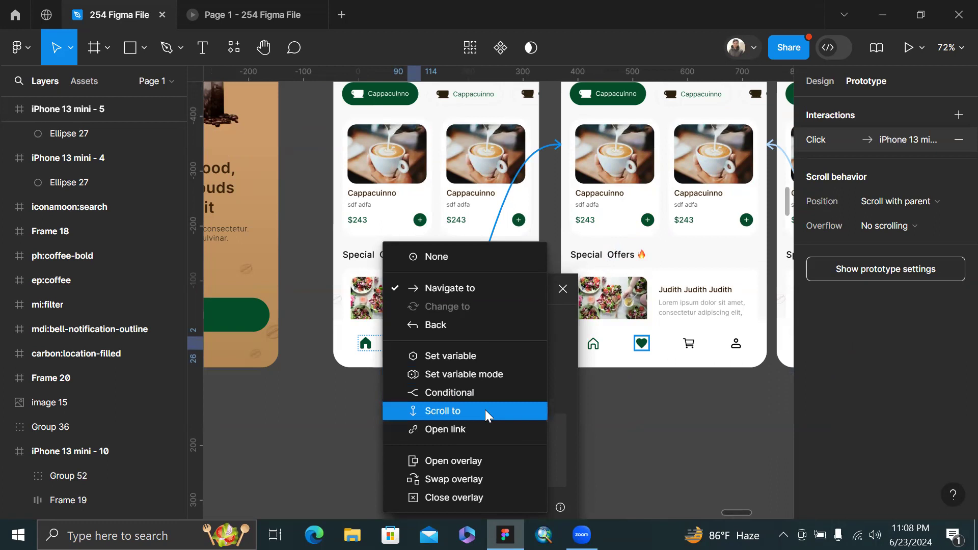
left_click(655, 409)
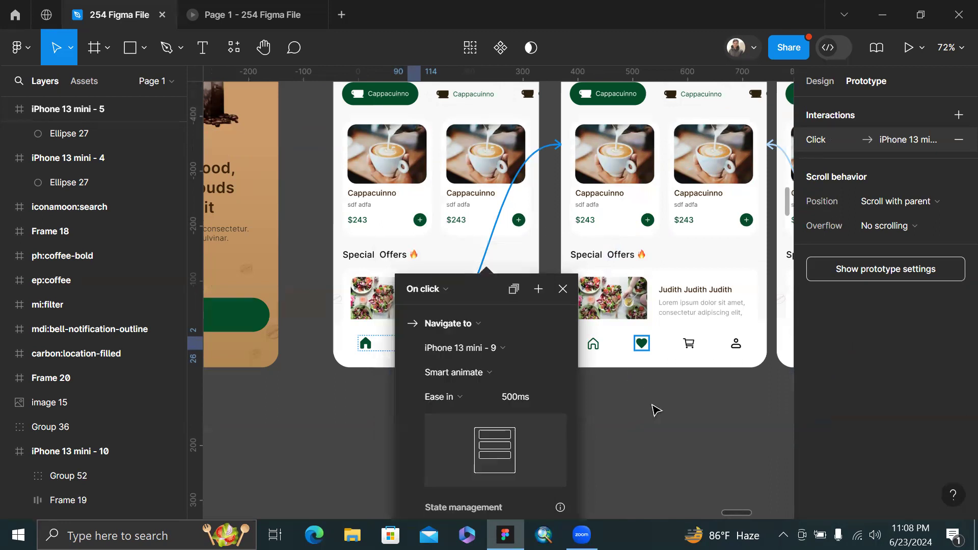
scroll(656, 411, "down", 3)
left_click(605, 324)
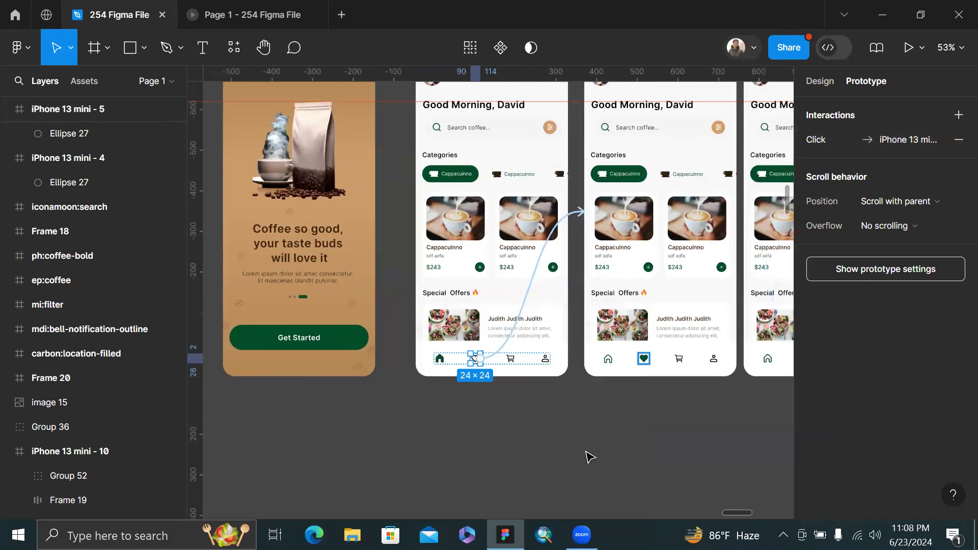
left_click(589, 459)
scroll(590, 460, "down", 5)
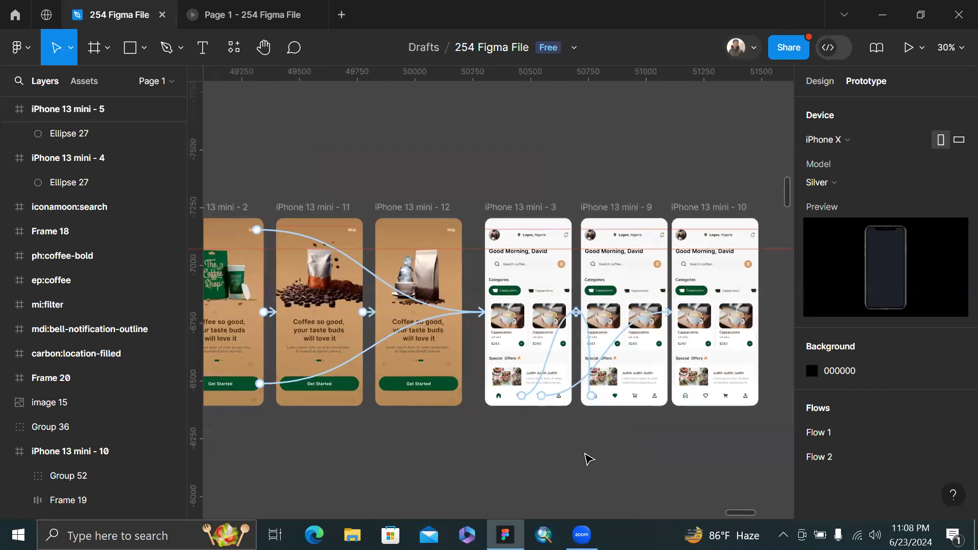
scroll(590, 459, "left", 1)
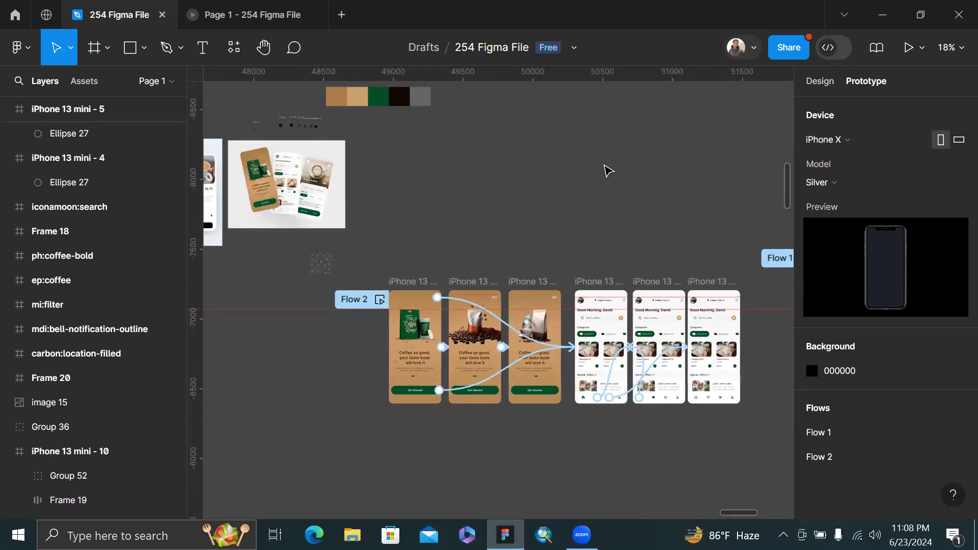
scroll(608, 218, "down", 2)
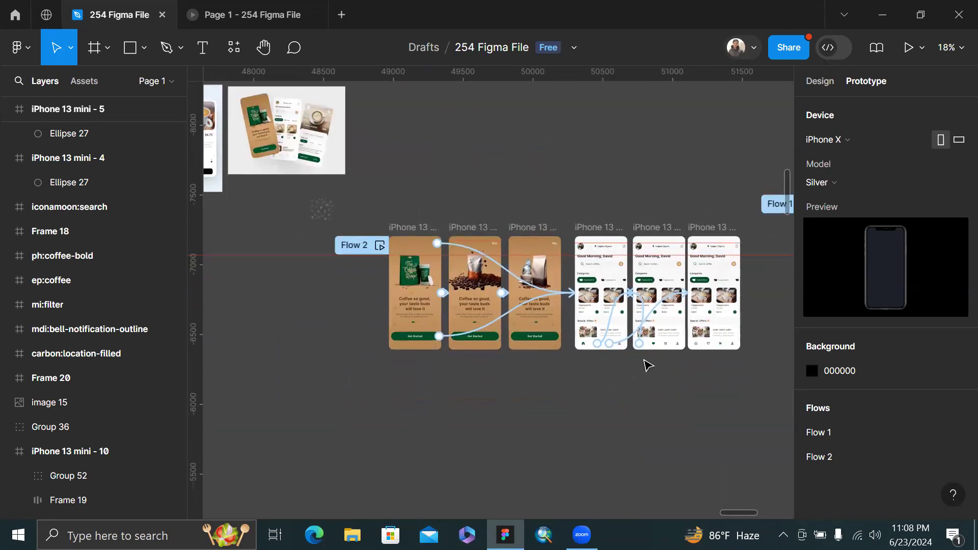